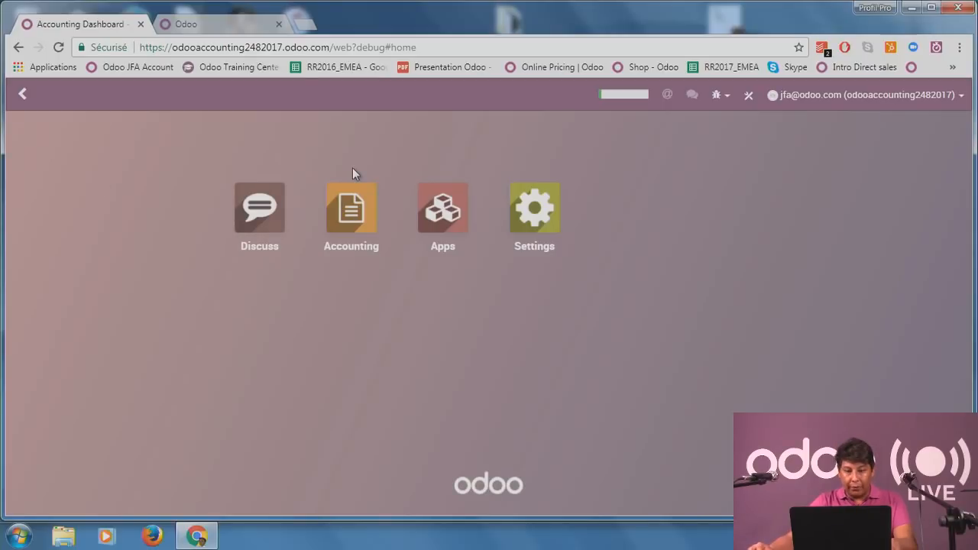
Open the Accounting dashboard and look over the Customer Invoices, Vendor Bills, Bank, ING and Cash journal cards.
{"action": "left_click", "coordinate": [354, 225]}
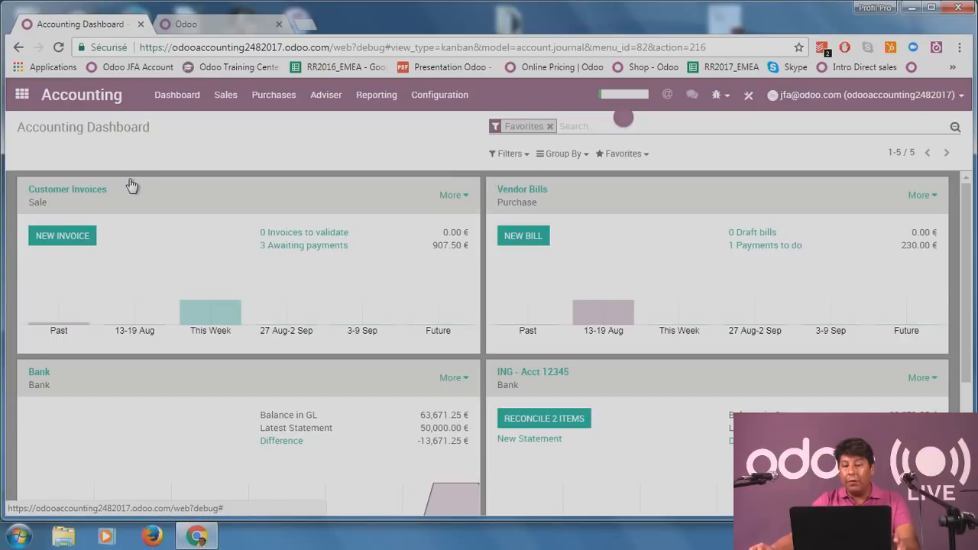
{"action": "scroll", "coordinate": [393, 349], "scroll_direction": "down", "scroll_amount": 1}
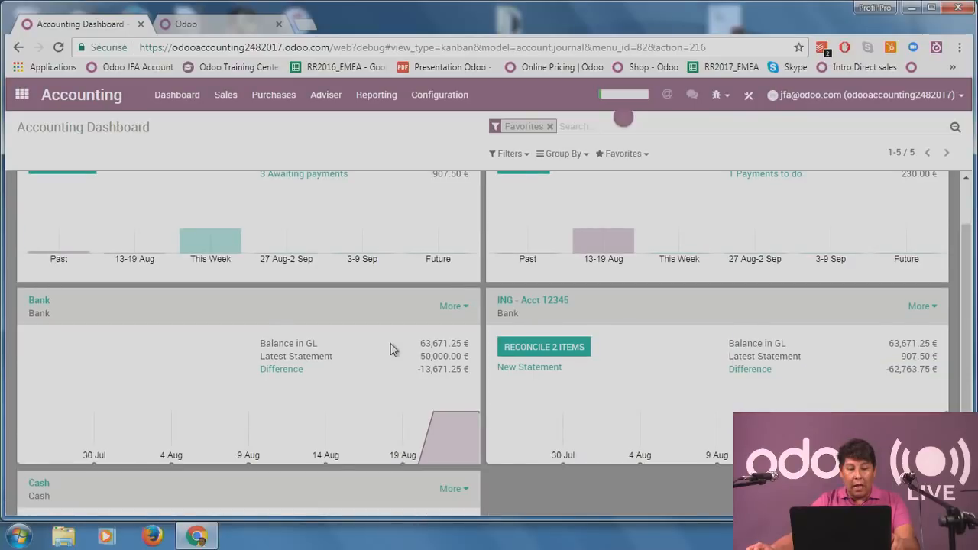
{"action": "scroll", "coordinate": [393, 349], "scroll_direction": "down", "scroll_amount": 1}
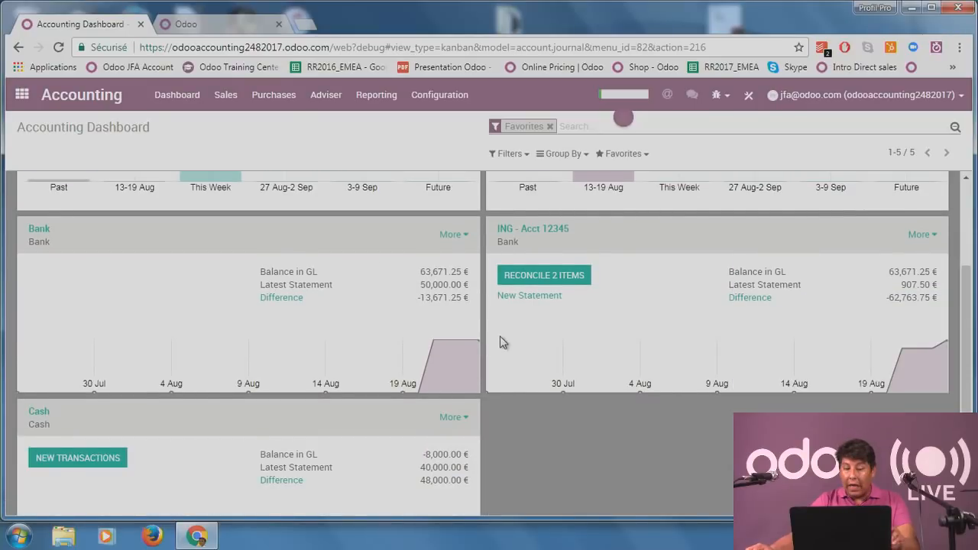
{"action": "scroll", "coordinate": [500, 343], "scroll_direction": "up", "scroll_amount": 2}
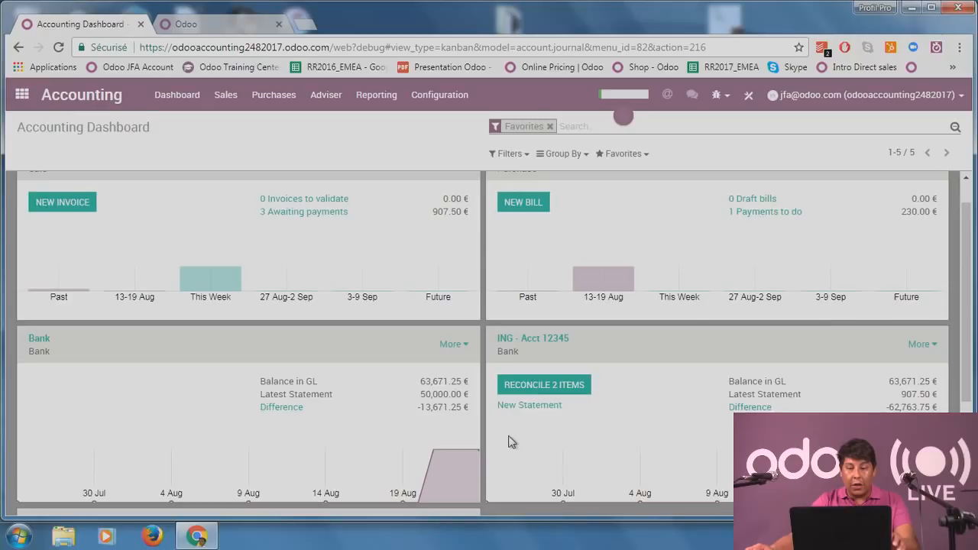
{"action": "scroll", "coordinate": [513, 442], "scroll_direction": "up", "scroll_amount": 1}
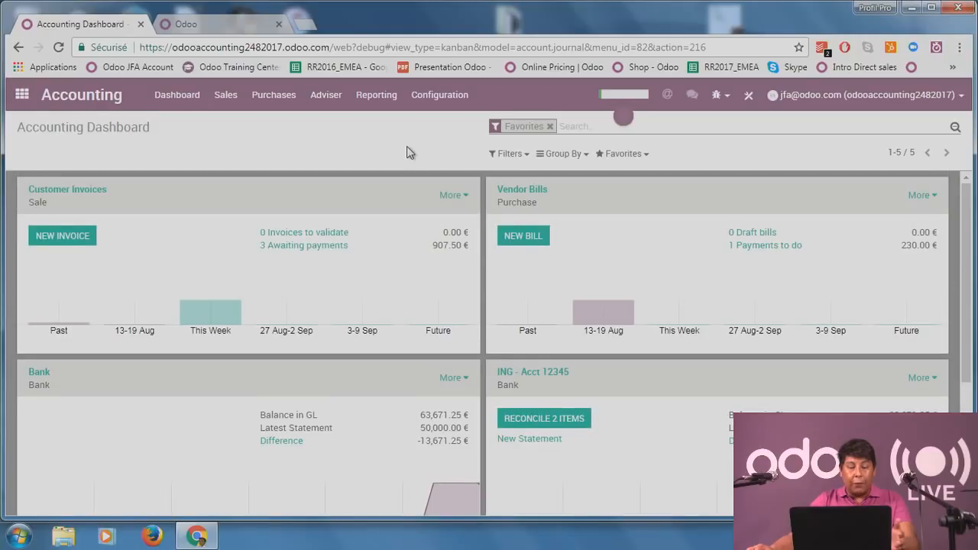
Go to Adviser > Chart of Accounts and browse the list of 184 accounts.
{"action": "left_click", "coordinate": [345, 96]}
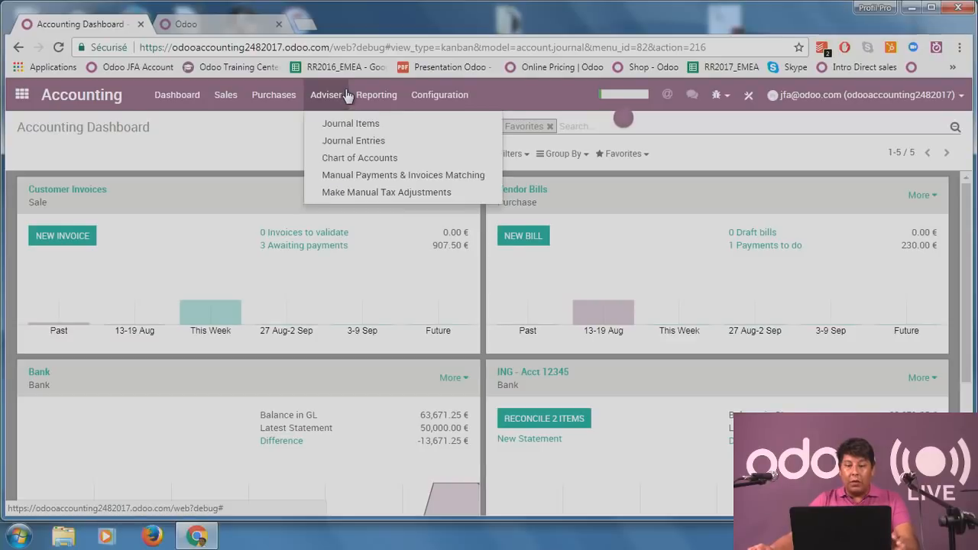
{"action": "left_click", "coordinate": [367, 159]}
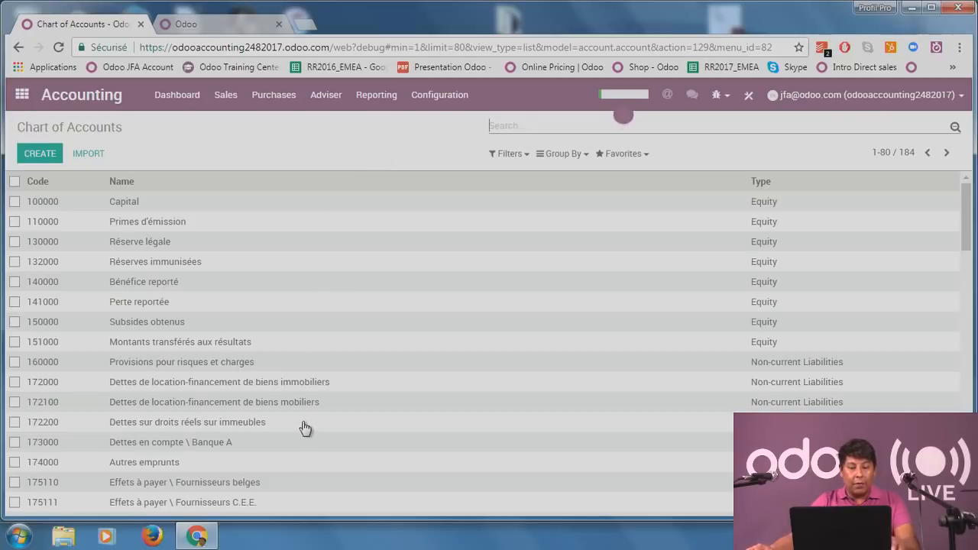
{"action": "scroll", "coordinate": [305, 428], "scroll_direction": "down", "scroll_amount": 2}
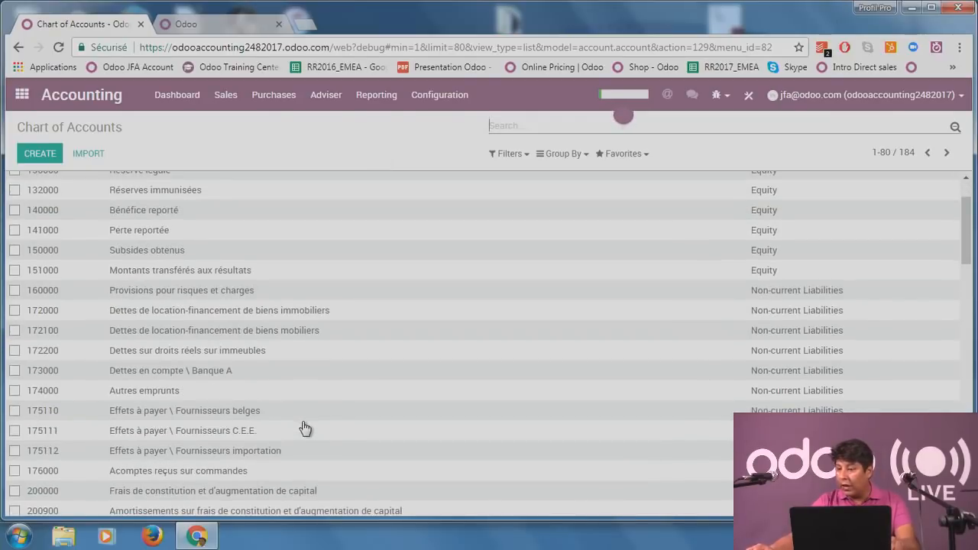
{"action": "scroll", "coordinate": [317, 420], "scroll_direction": "down", "scroll_amount": 6}
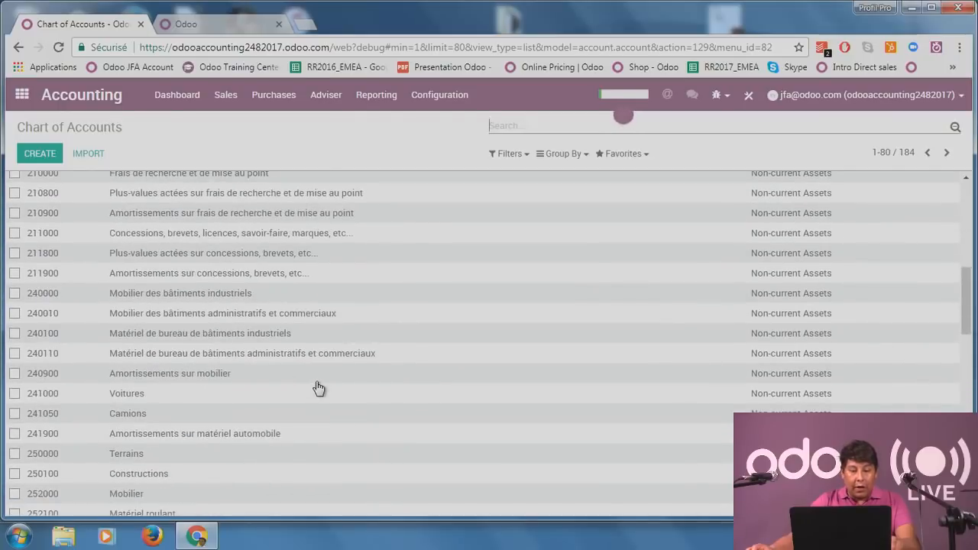
{"action": "scroll", "coordinate": [318, 388], "scroll_direction": "up", "scroll_amount": 4}
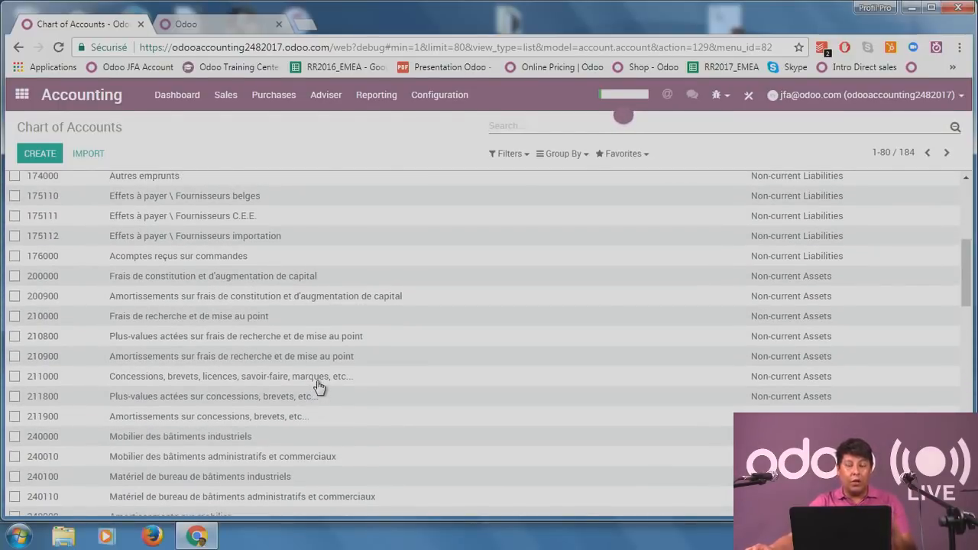
{"action": "scroll", "coordinate": [320, 387], "scroll_direction": "down", "scroll_amount": 2}
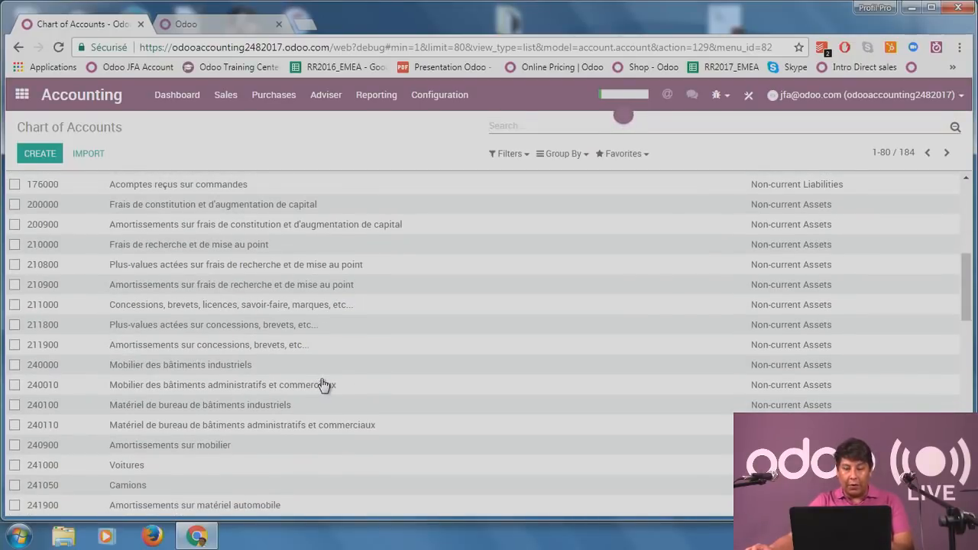
{"action": "scroll", "coordinate": [324, 384], "scroll_direction": "up", "scroll_amount": 5}
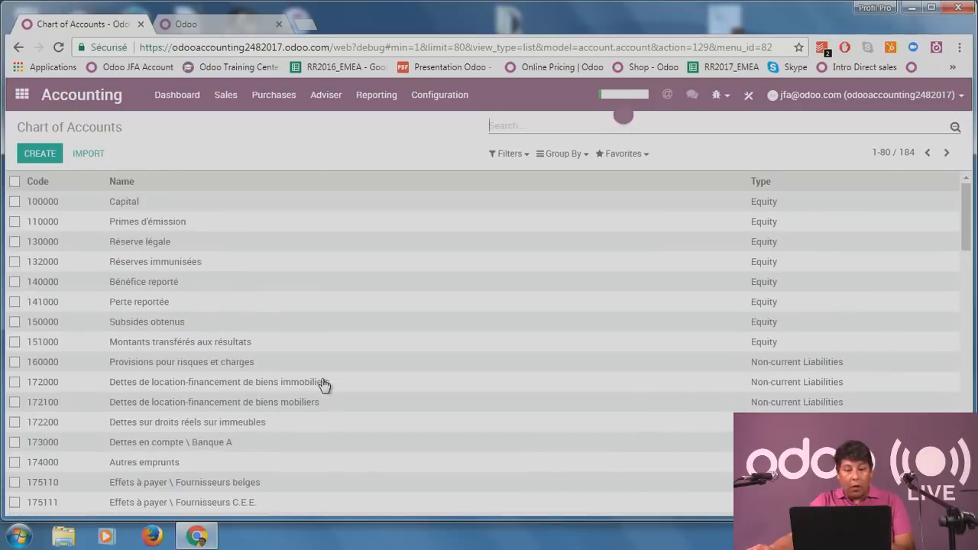
{"action": "scroll", "coordinate": [324, 385], "scroll_direction": "down", "scroll_amount": 12}
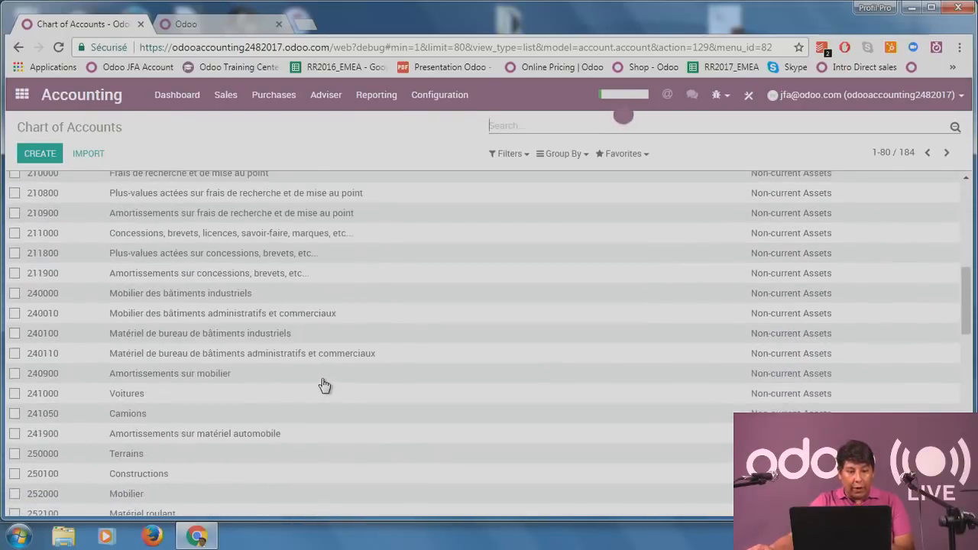
{"action": "scroll", "coordinate": [324, 385], "scroll_direction": "up", "scroll_amount": 12}
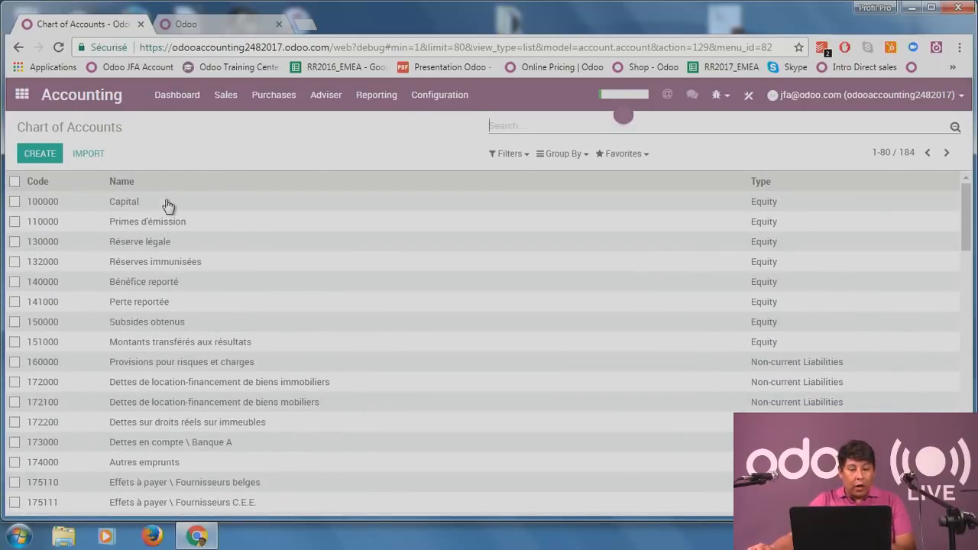
Edit the 100000 Capital account, keep its type as Equity, and save it.
{"action": "left_click", "coordinate": [168, 205]}
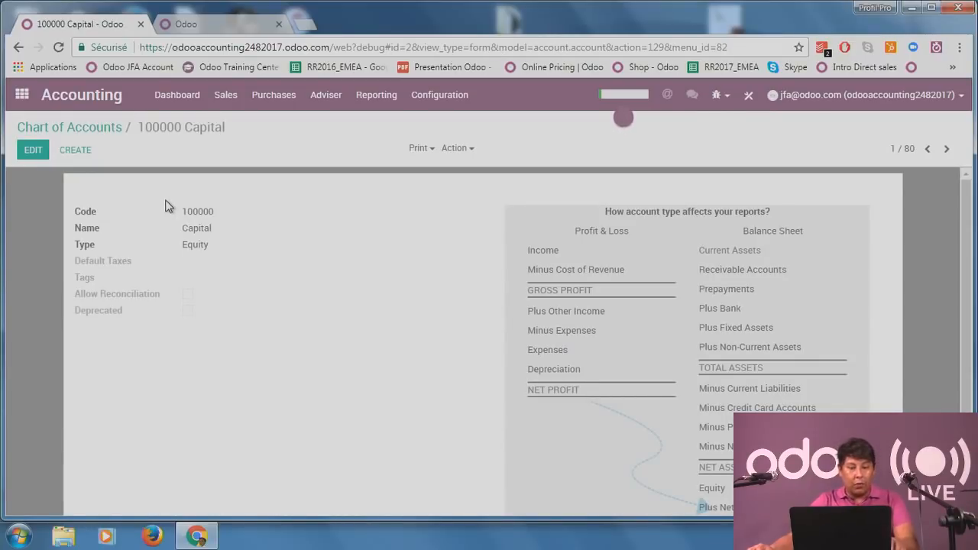
{"action": "left_click", "coordinate": [33, 150]}
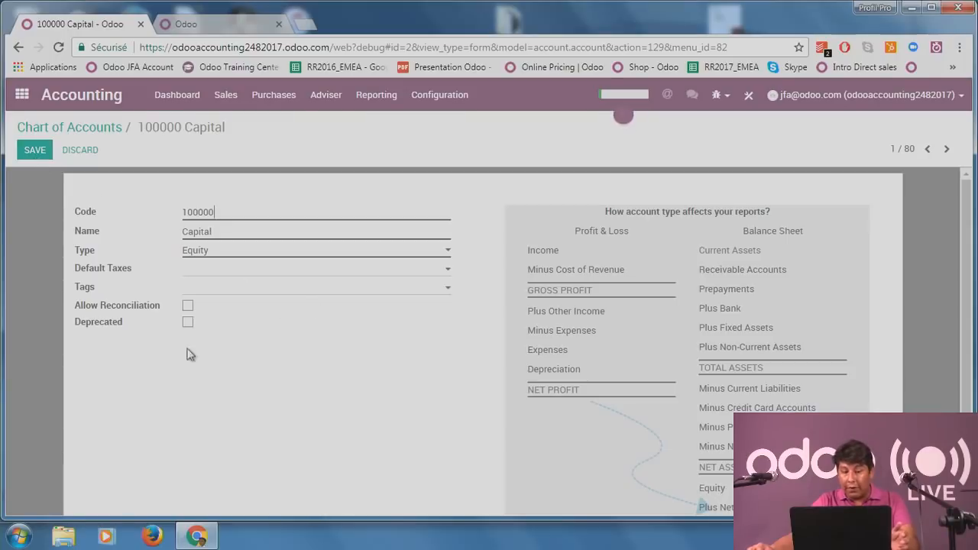
{"action": "left_click", "coordinate": [269, 257]}
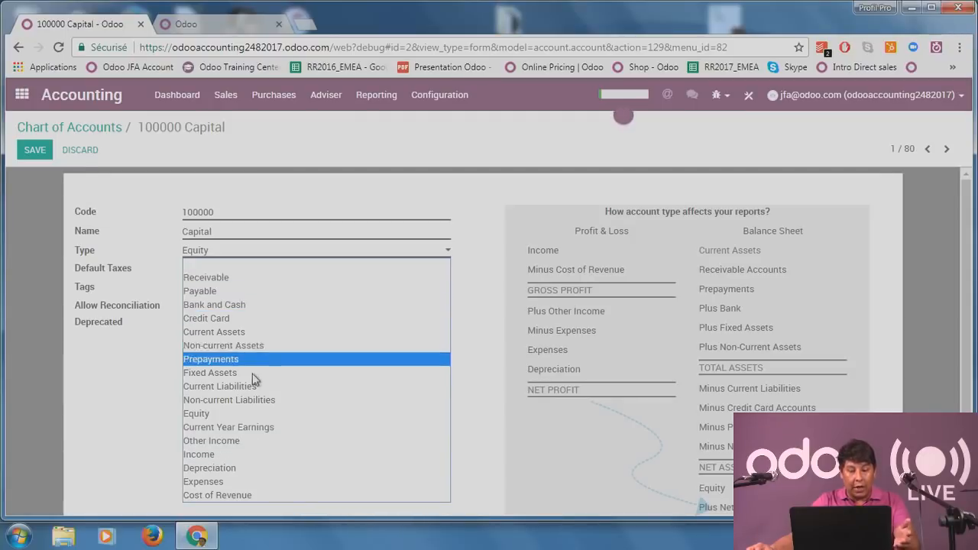
{"action": "left_click", "coordinate": [127, 397]}
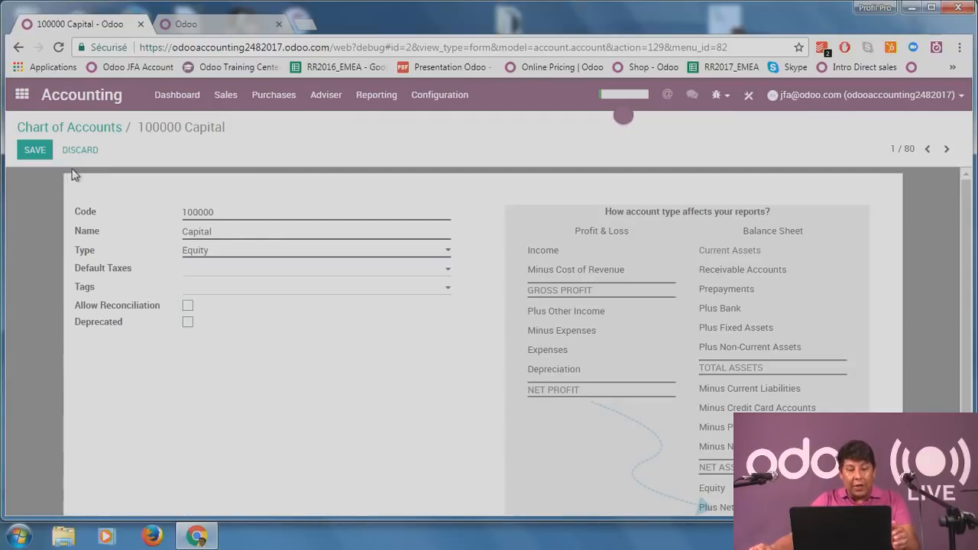
{"action": "left_click", "coordinate": [36, 152]}
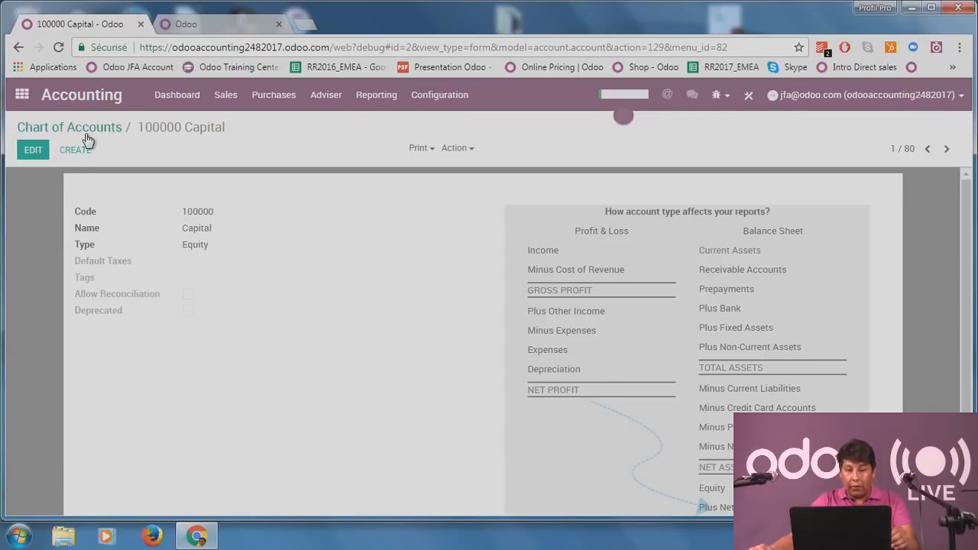
Start a new account with code 40023 and name Payables 2.
{"action": "left_click", "coordinate": [75, 151]}
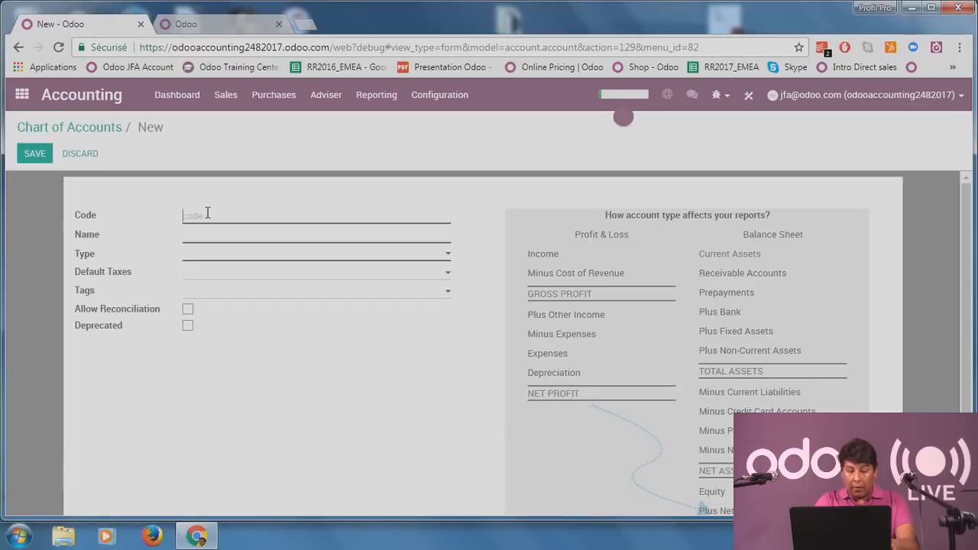
{"action": "type", "text": "Pay"}
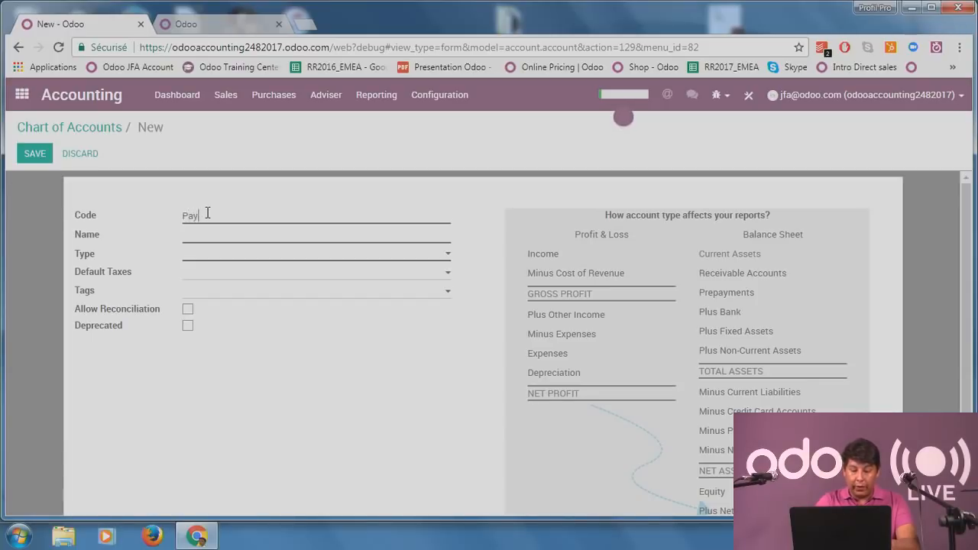
{"action": "type", "text": "ables 2"}
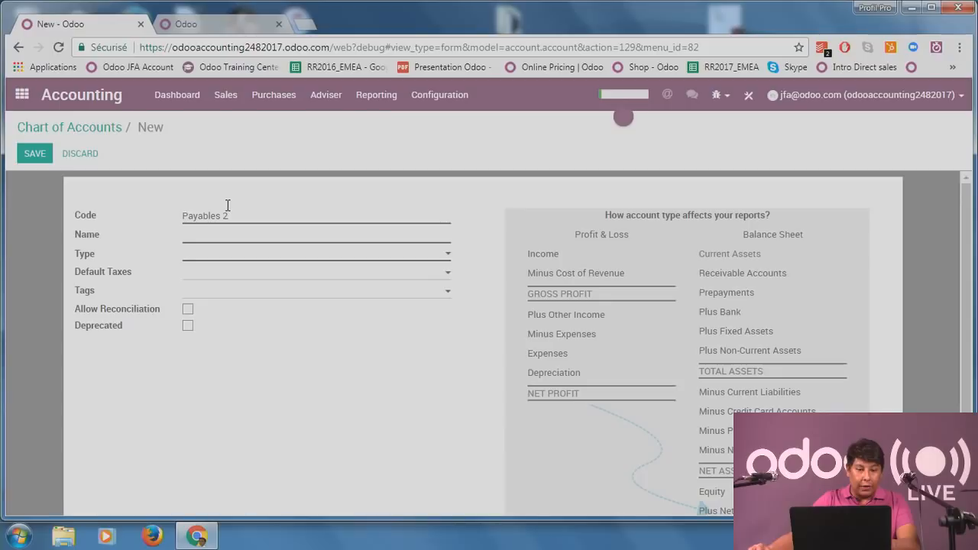
{"action": "left_click_drag", "start_coordinate": [228, 206], "coordinate": [183, 215]}
{"action": "key", "text": "ctrl+c"}
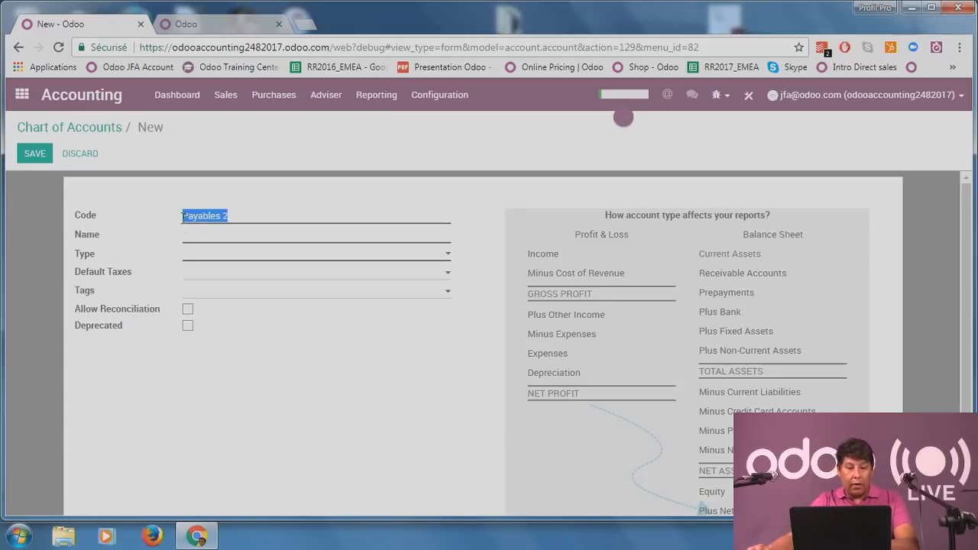
{"action": "key", "text": "BackSpace"}
{"action": "key", "text": "ctrl+v"}
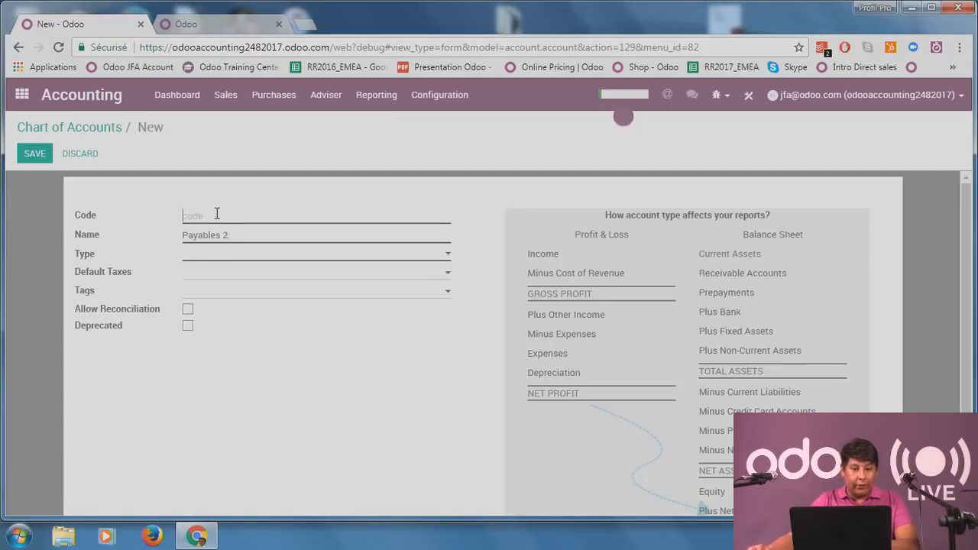
{"action": "left_click", "coordinate": [215, 214]}
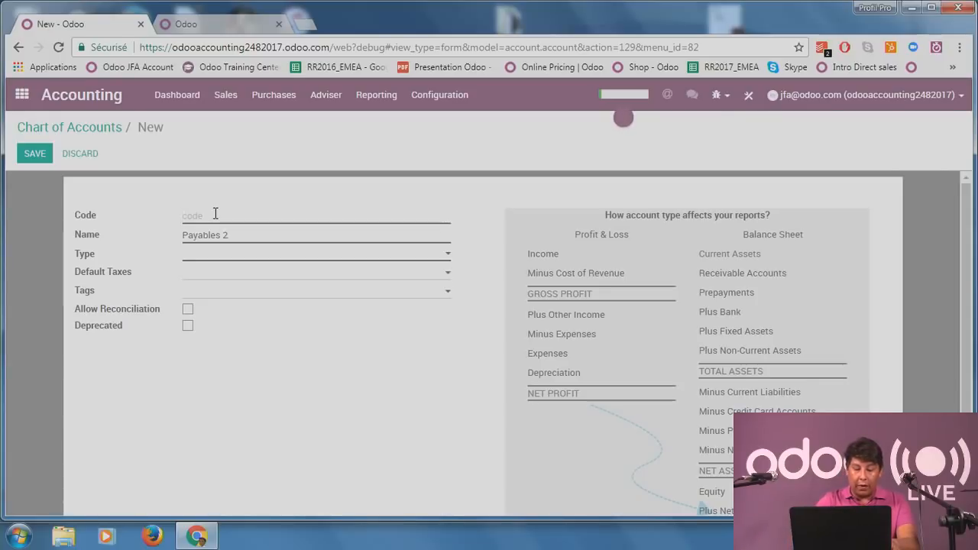
{"action": "type", "text": "4"}
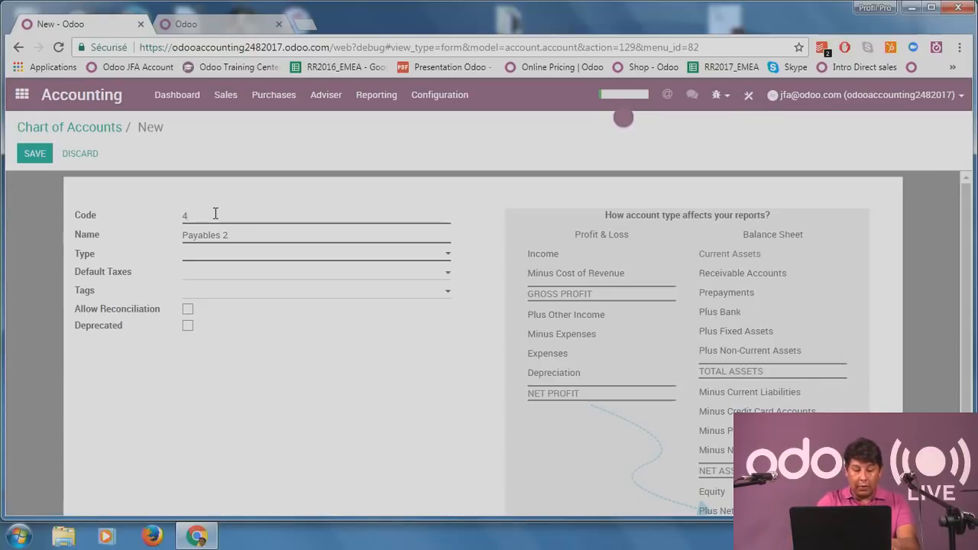
{"action": "type", "text": "0023"}
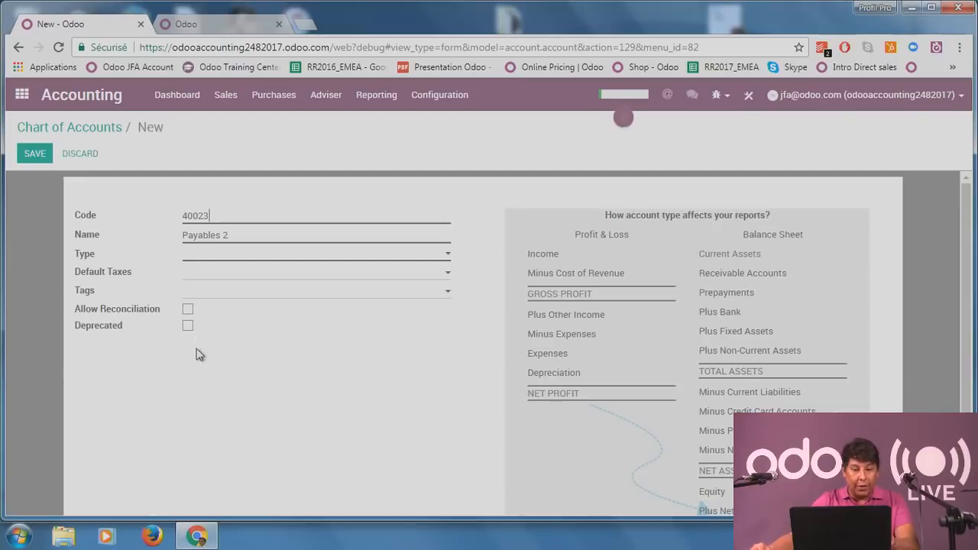
Set the account type to Payable, leave default taxes empty, and review the account-type help.
{"action": "left_click", "coordinate": [223, 259]}
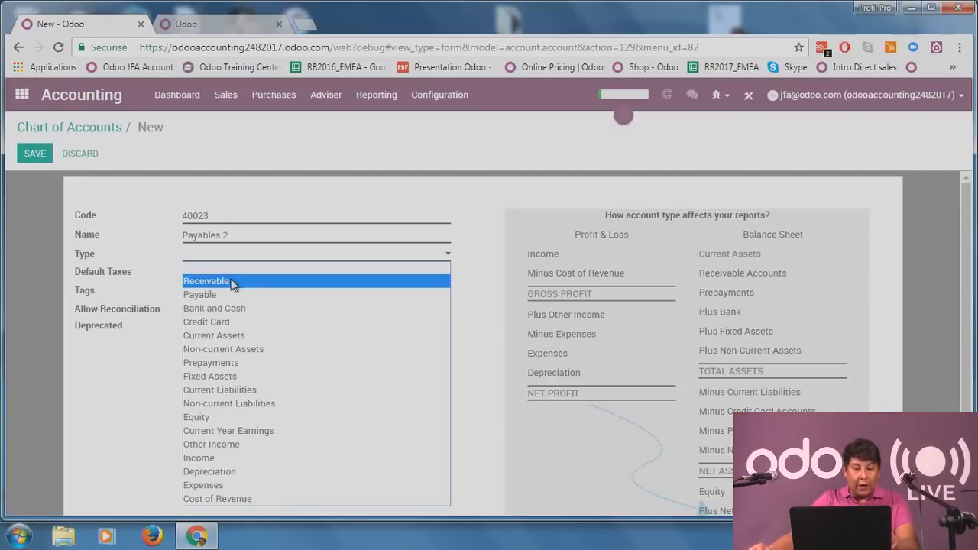
{"action": "left_click", "coordinate": [233, 294]}
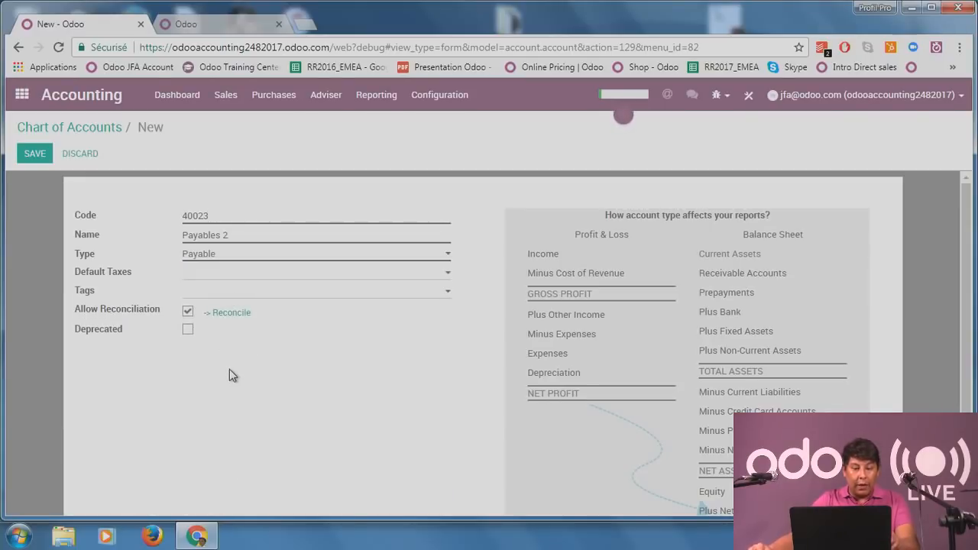
{"action": "left_click", "coordinate": [237, 278]}
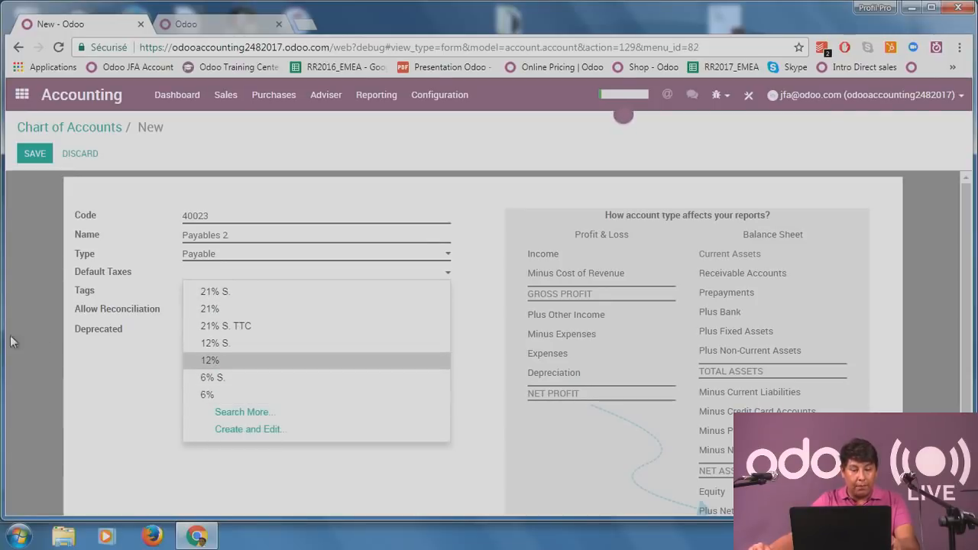
{"action": "left_click", "coordinate": [45, 376]}
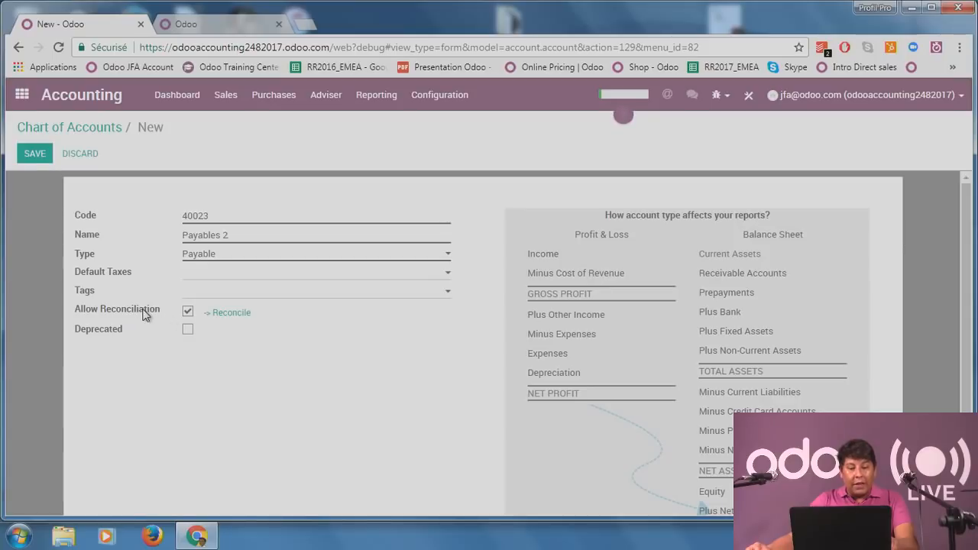
{"action": "mouse_move", "coordinate": [145, 315]}
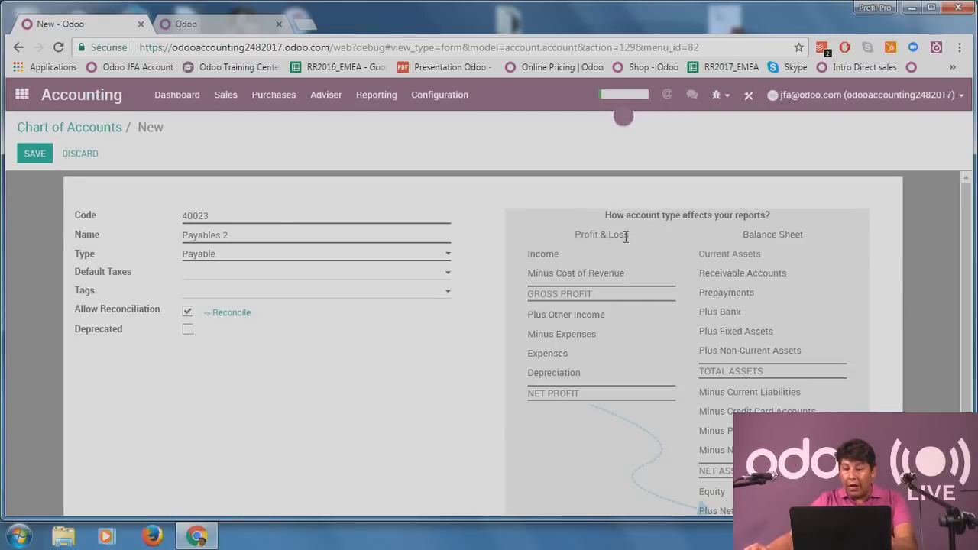
{"action": "scroll", "coordinate": [634, 225], "scroll_direction": "down", "scroll_amount": 1}
{"action": "scroll", "coordinate": [642, 229], "scroll_direction": "up", "scroll_amount": 1}
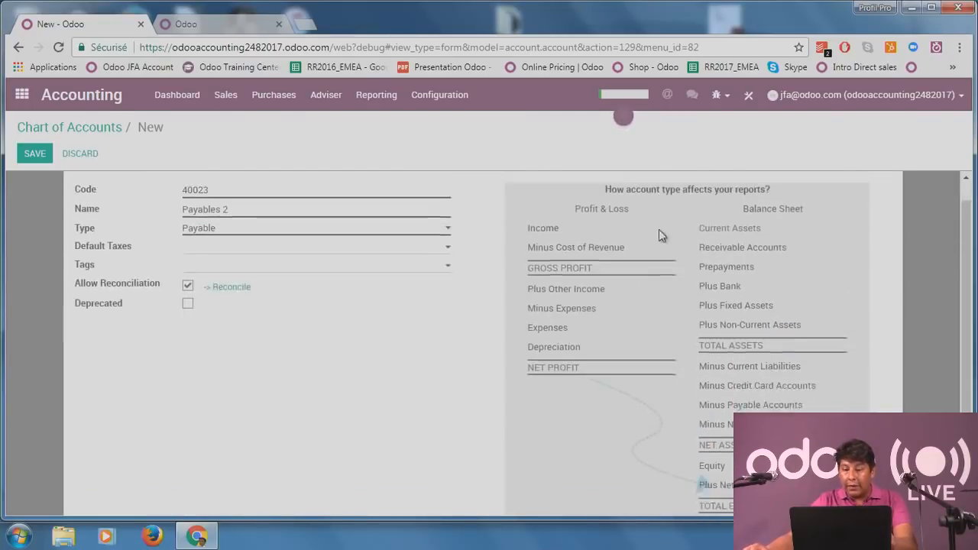
{"action": "scroll", "coordinate": [703, 233], "scroll_direction": "down", "scroll_amount": 1}
{"action": "scroll", "coordinate": [749, 232], "scroll_direction": "up", "scroll_amount": 2}
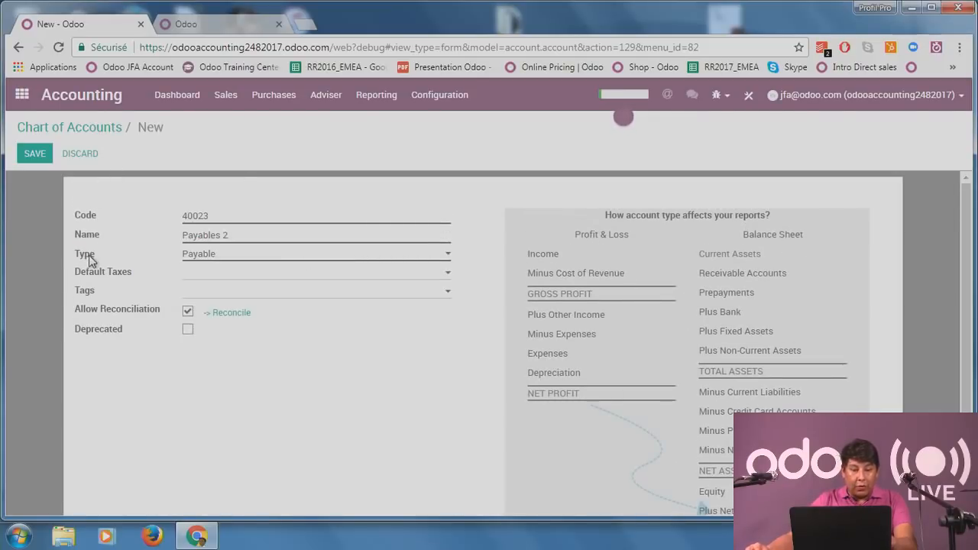
Save account 40023 Payables 2, then filter the chart of accounts by 'pay' and clear the filter.
{"action": "left_click", "coordinate": [36, 154]}
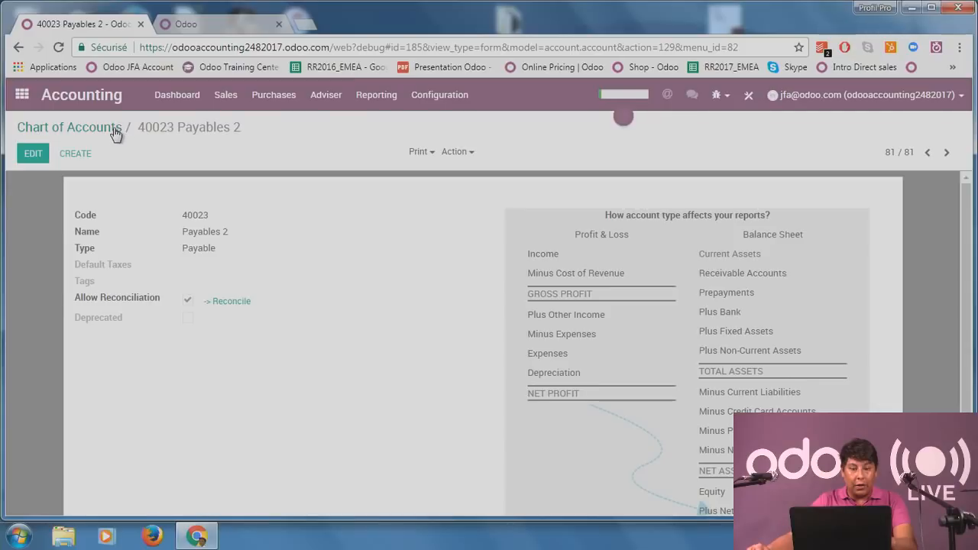
{"action": "left_click", "coordinate": [82, 131]}
{"action": "key", "text": "Return"}
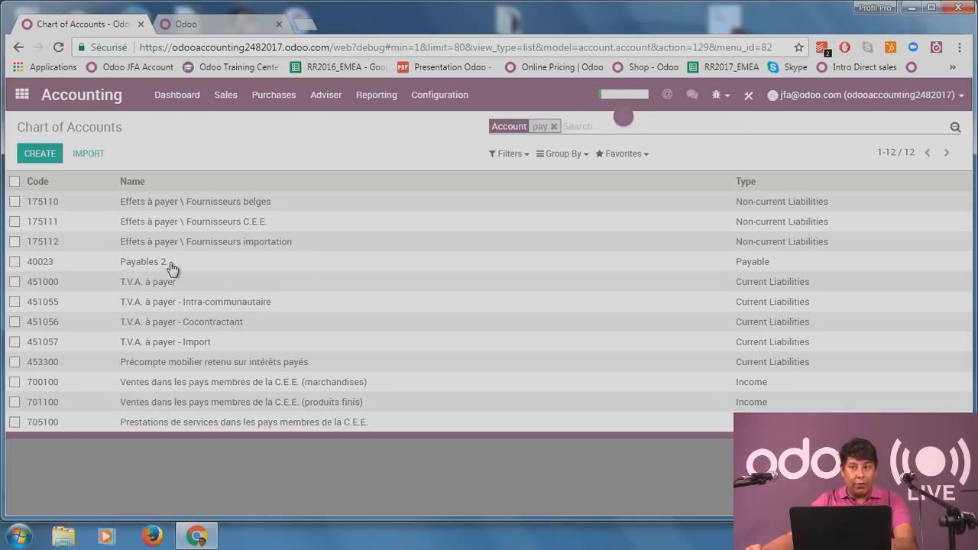
{"action": "left_click", "coordinate": [554, 127]}
Open the Apps catalogue filtered to the Localization favourite.
{"action": "left_click", "coordinate": [22, 95]}
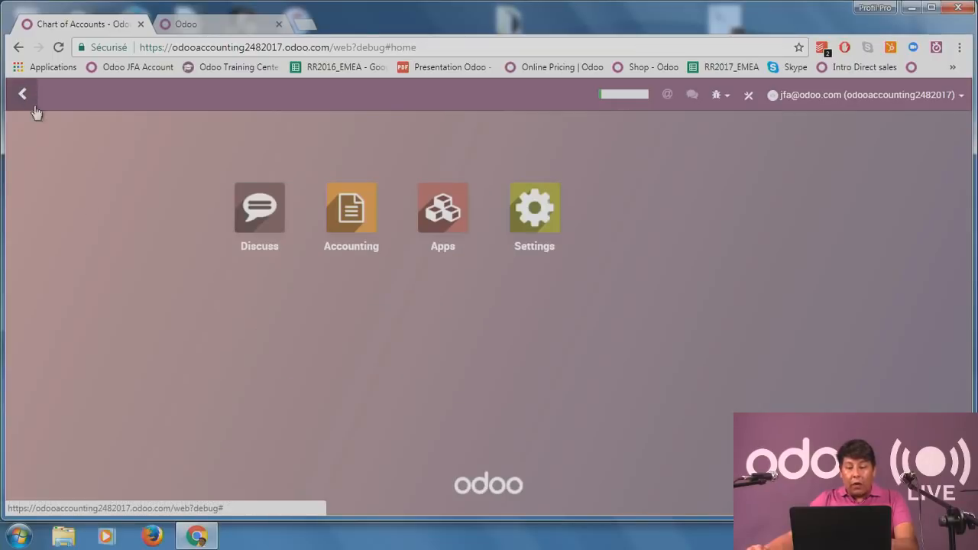
{"action": "left_click", "coordinate": [441, 222]}
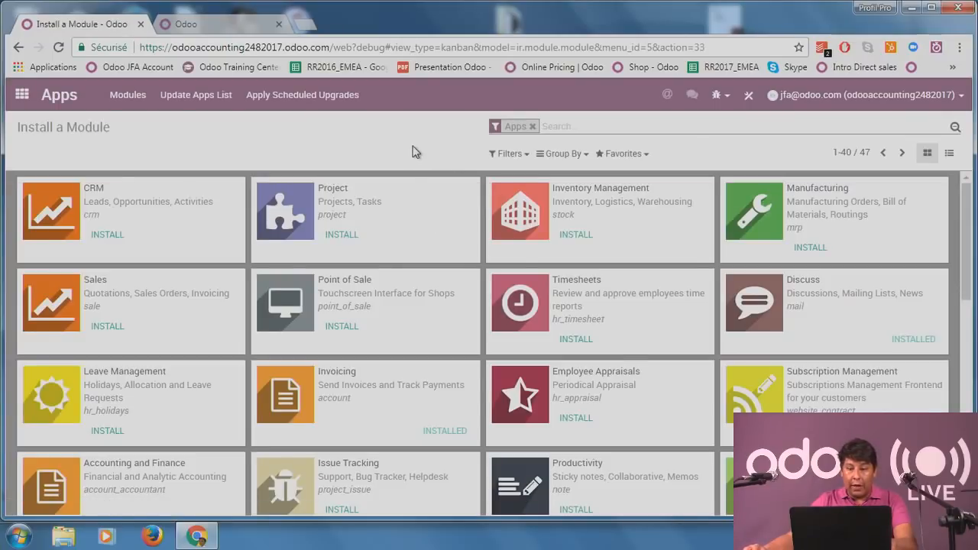
{"action": "left_click", "coordinate": [623, 154]}
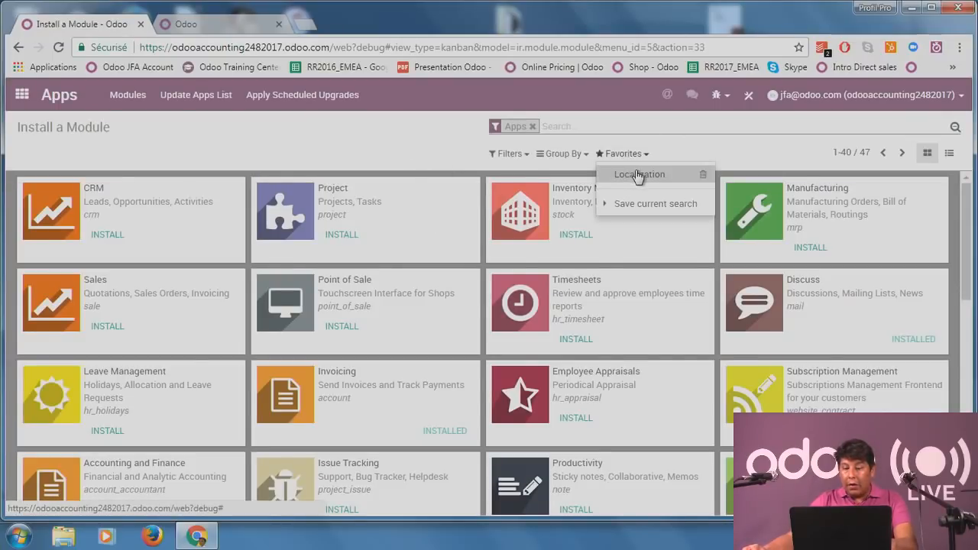
{"action": "left_click", "coordinate": [639, 175]}
{"action": "left_click", "coordinate": [376, 133]}
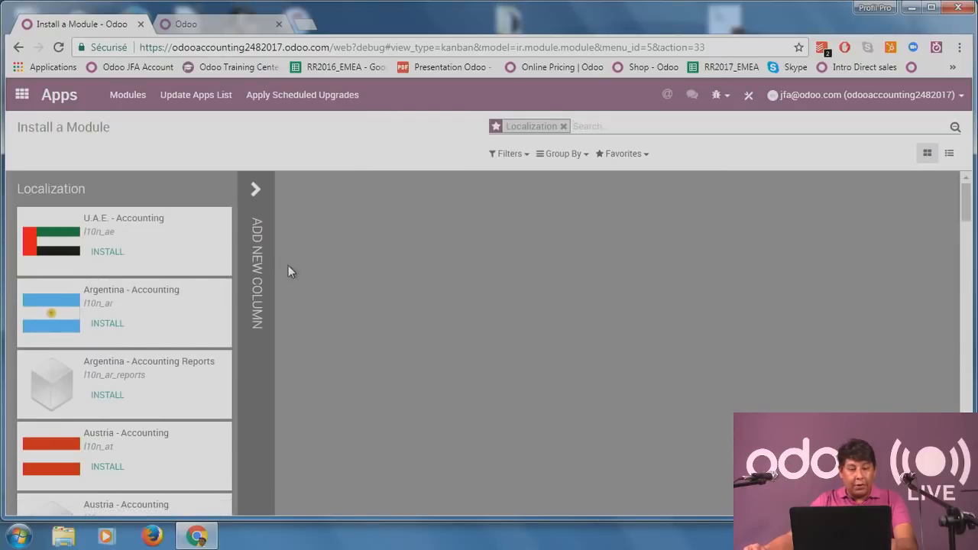
Browse the Localization modules, noting Belgium - Accounting is installed, and return to the home menu.
{"action": "scroll", "coordinate": [140, 348], "scroll_direction": "down", "scroll_amount": 7}
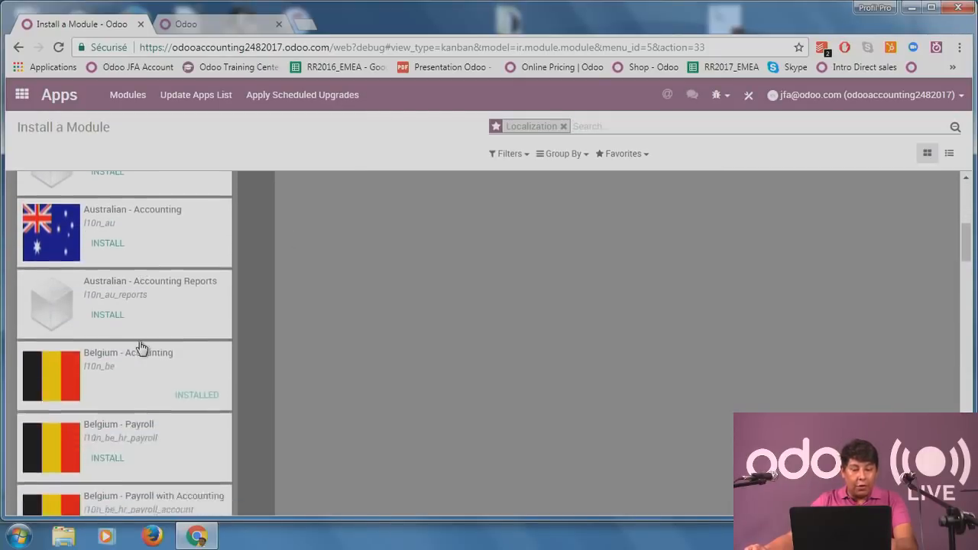
{"action": "scroll", "coordinate": [141, 347], "scroll_direction": "down", "scroll_amount": 8}
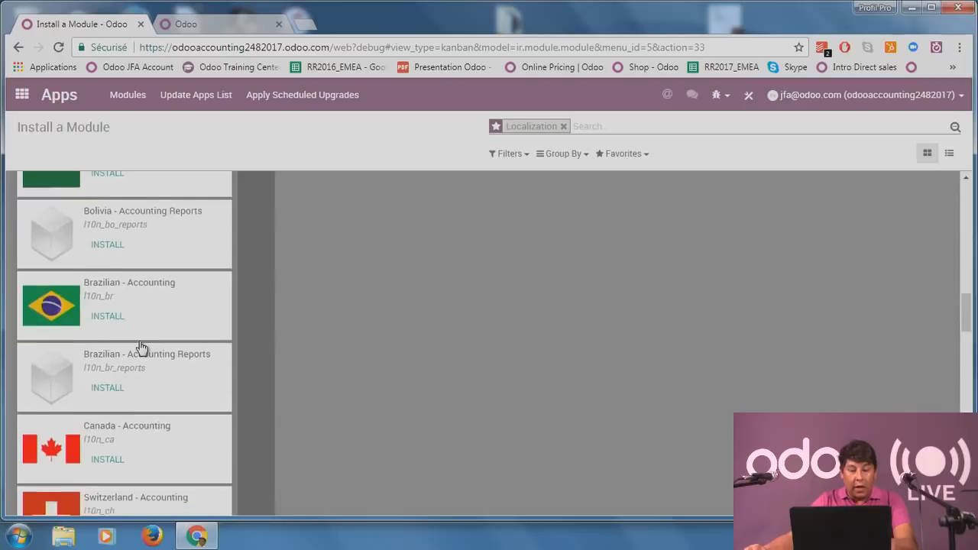
{"action": "scroll", "coordinate": [140, 348], "scroll_direction": "down", "scroll_amount": 8}
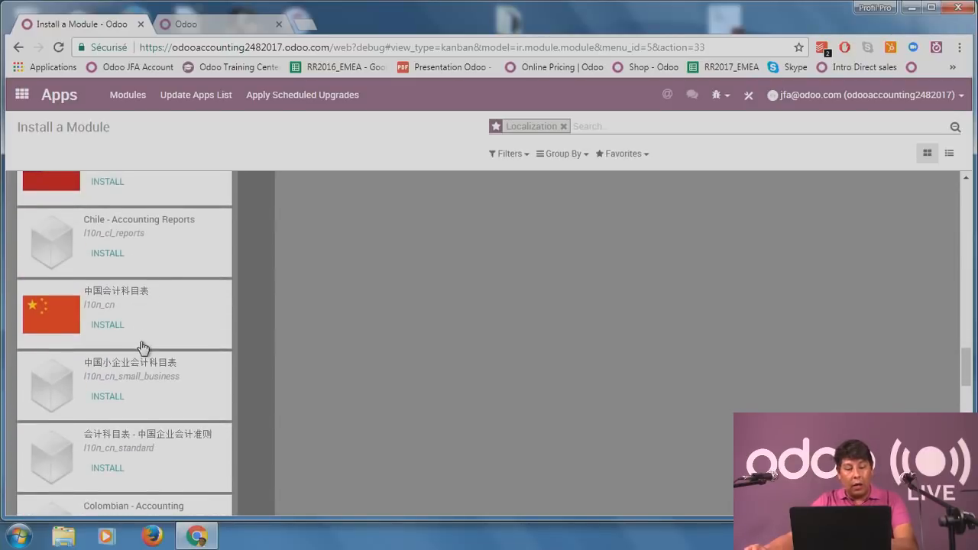
{"action": "scroll", "coordinate": [143, 348], "scroll_direction": "down", "scroll_amount": 8}
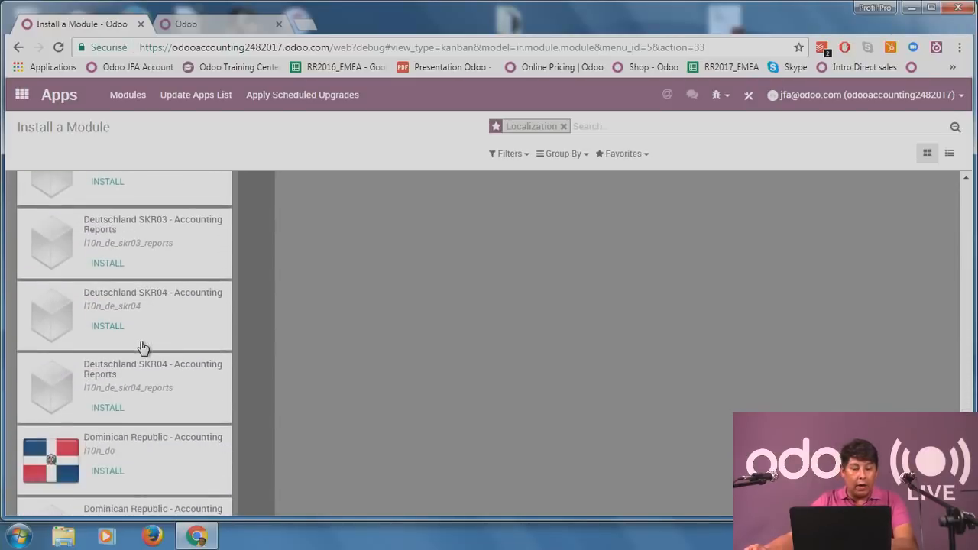
{"action": "scroll", "coordinate": [143, 348], "scroll_direction": "down", "scroll_amount": 8}
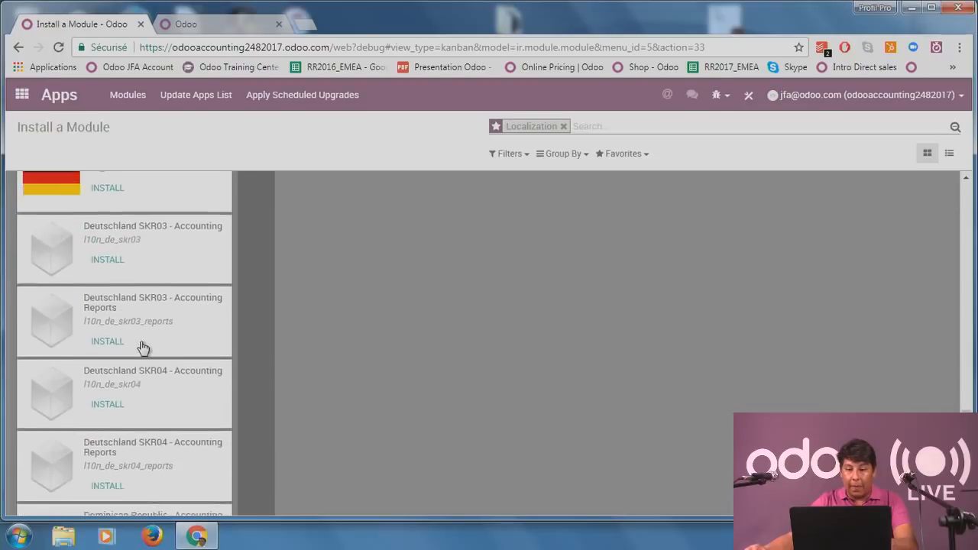
{"action": "scroll", "coordinate": [143, 348], "scroll_direction": "up", "scroll_amount": 5}
{"action": "scroll", "coordinate": [181, 328], "scroll_direction": "down", "scroll_amount": 8}
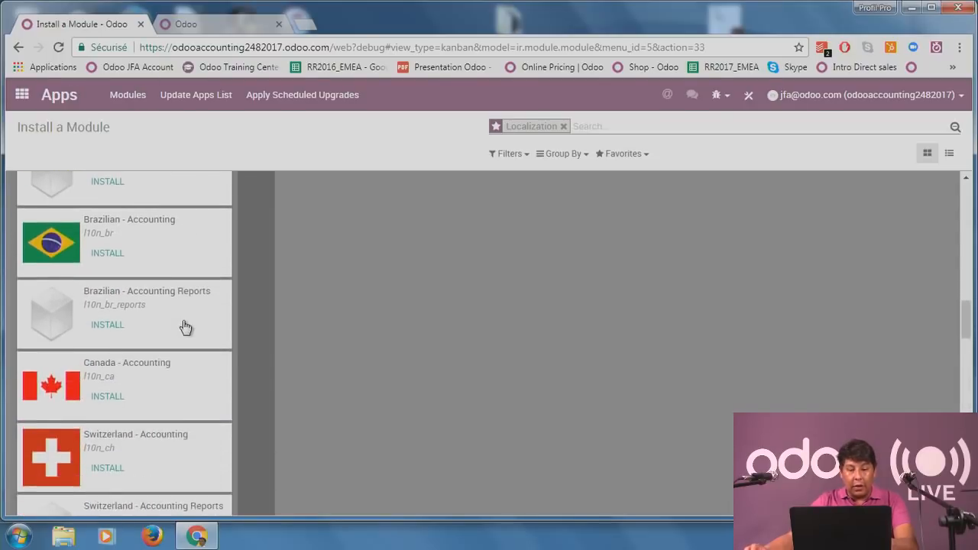
{"action": "scroll", "coordinate": [186, 327], "scroll_direction": "down", "scroll_amount": 3}
{"action": "scroll", "coordinate": [186, 328], "scroll_direction": "up", "scroll_amount": 10}
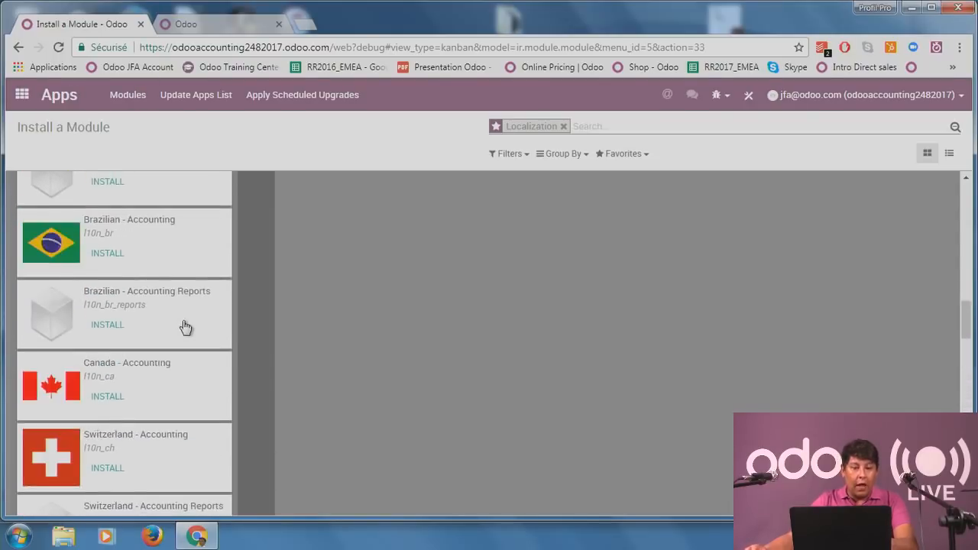
{"action": "scroll", "coordinate": [186, 328], "scroll_direction": "up", "scroll_amount": 3}
{"action": "left_click", "coordinate": [22, 94]}
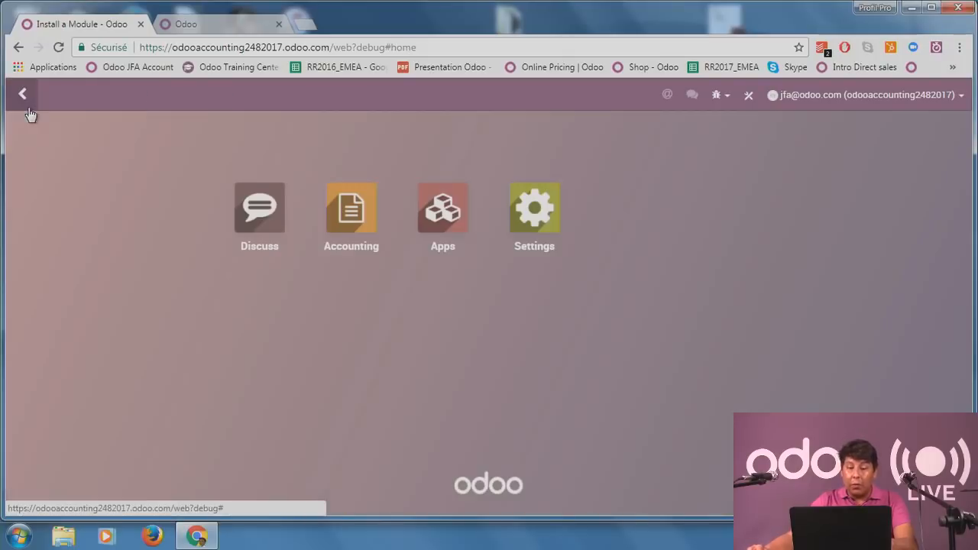
Open the Accounting app and go to Sales > Customers.
{"action": "left_click", "coordinate": [345, 222]}
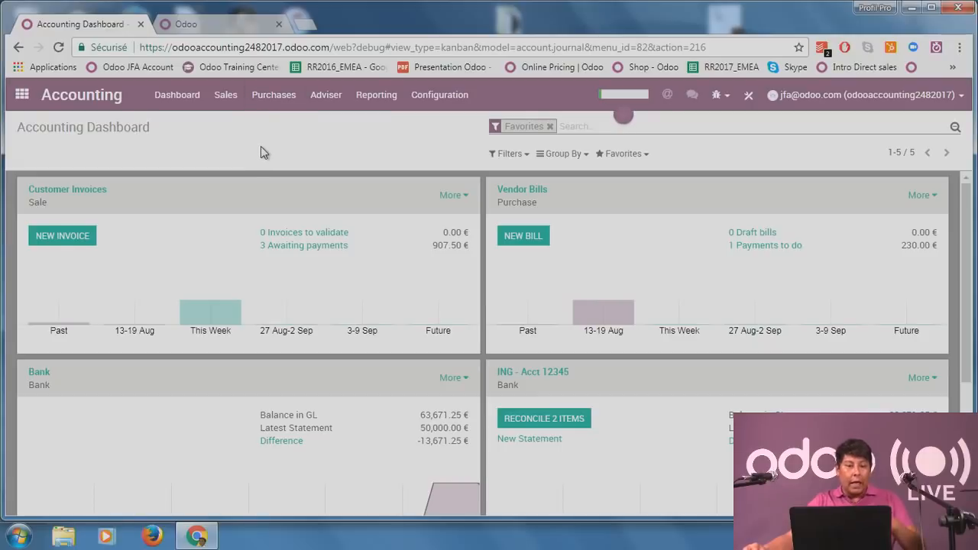
{"action": "left_click", "coordinate": [226, 96]}
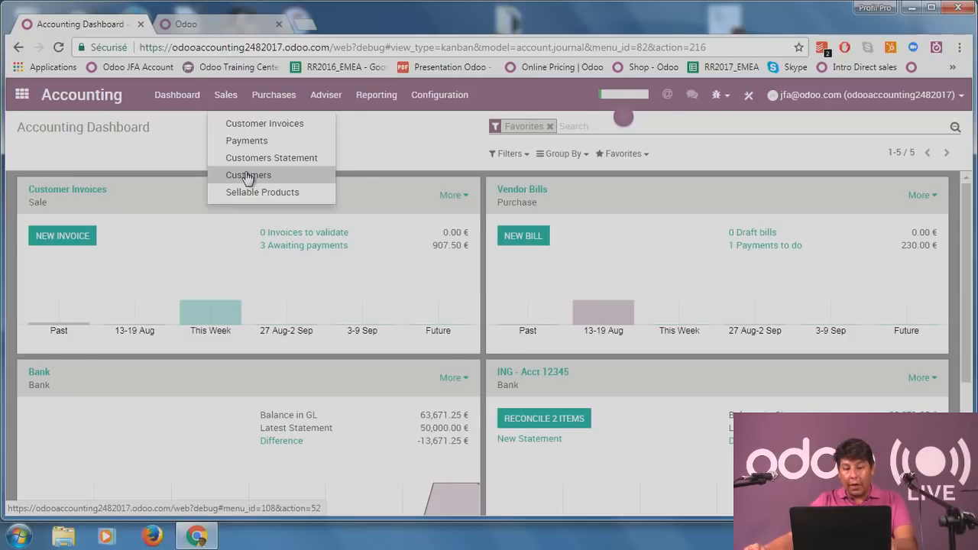
{"action": "left_click", "coordinate": [270, 95]}
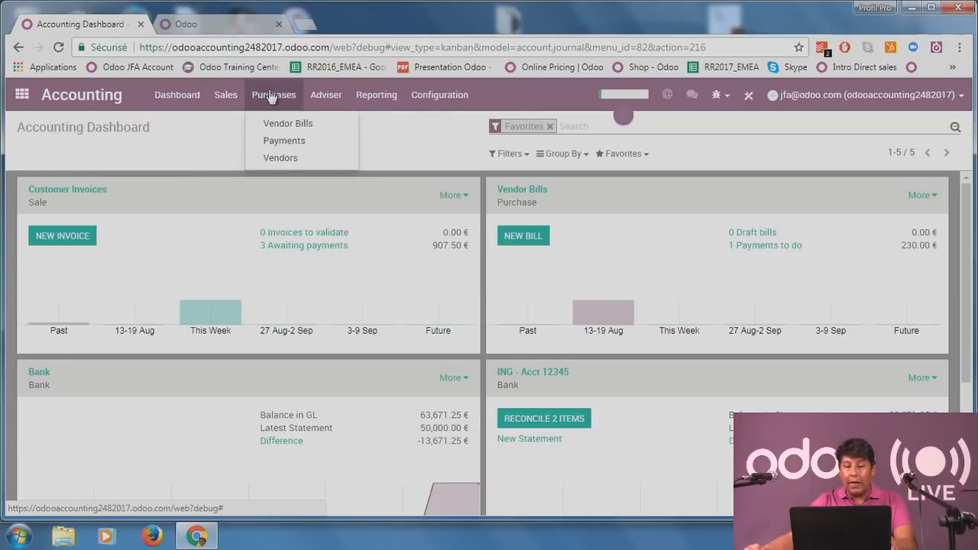
{"action": "left_click", "coordinate": [227, 96]}
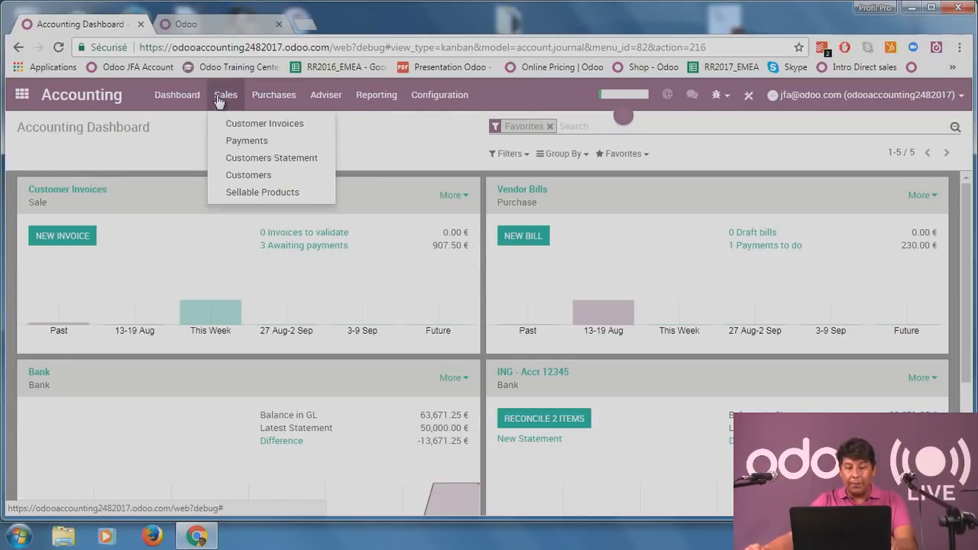
{"action": "left_click", "coordinate": [244, 178]}
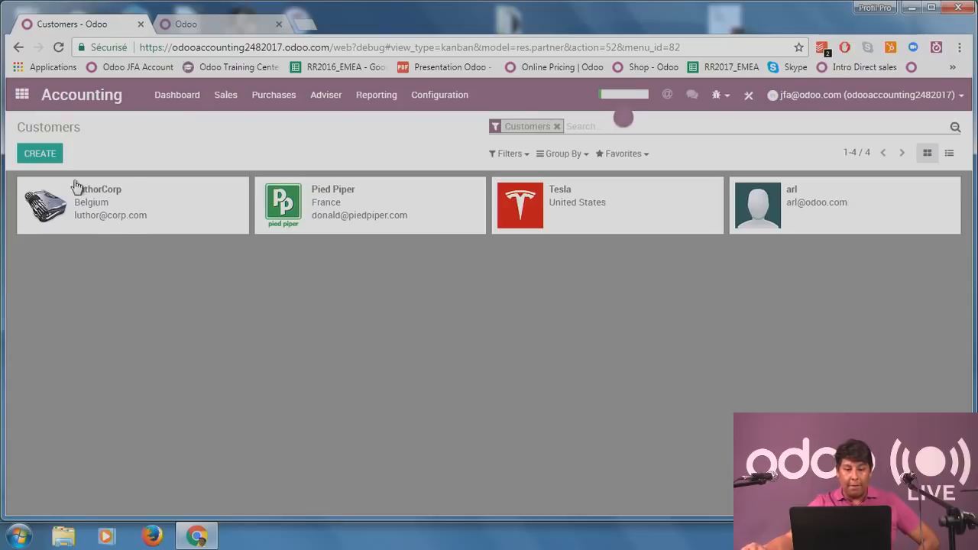
Edit Pied Piper so Sales & Purchases marks it Is a Customer but not Is a Vendor.
{"action": "left_click", "coordinate": [333, 196]}
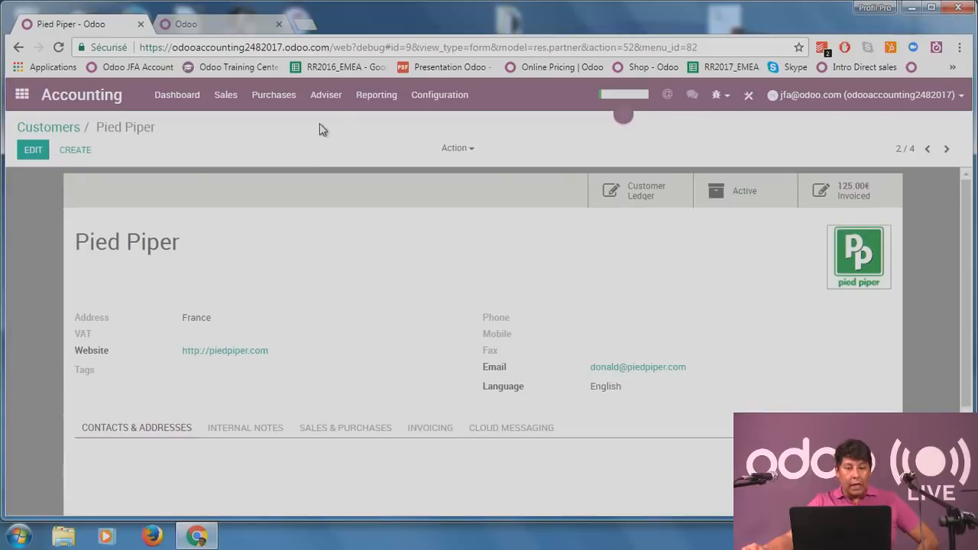
{"action": "left_click", "coordinate": [34, 151]}
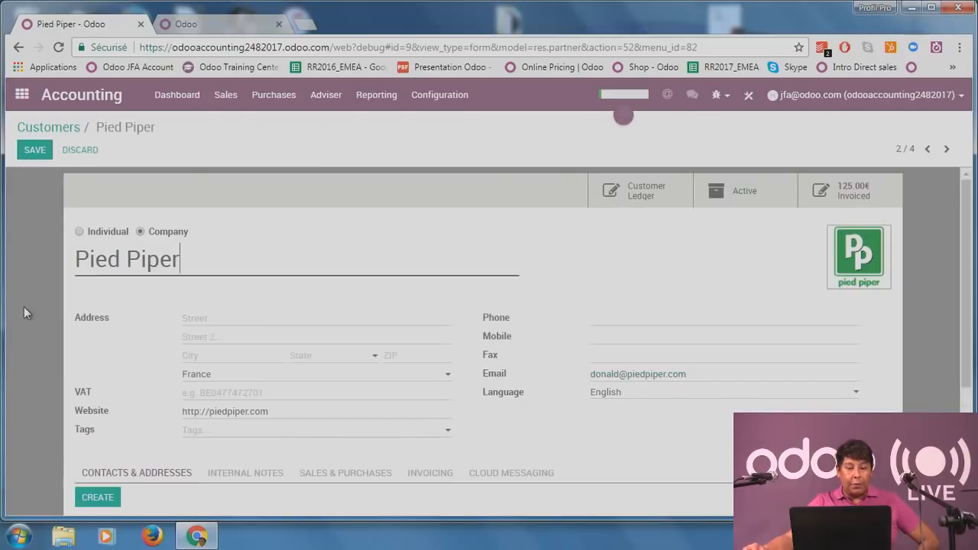
{"action": "scroll", "coordinate": [25, 303], "scroll_direction": "down", "scroll_amount": 1}
{"action": "scroll", "coordinate": [24, 303], "scroll_direction": "up", "scroll_amount": 1}
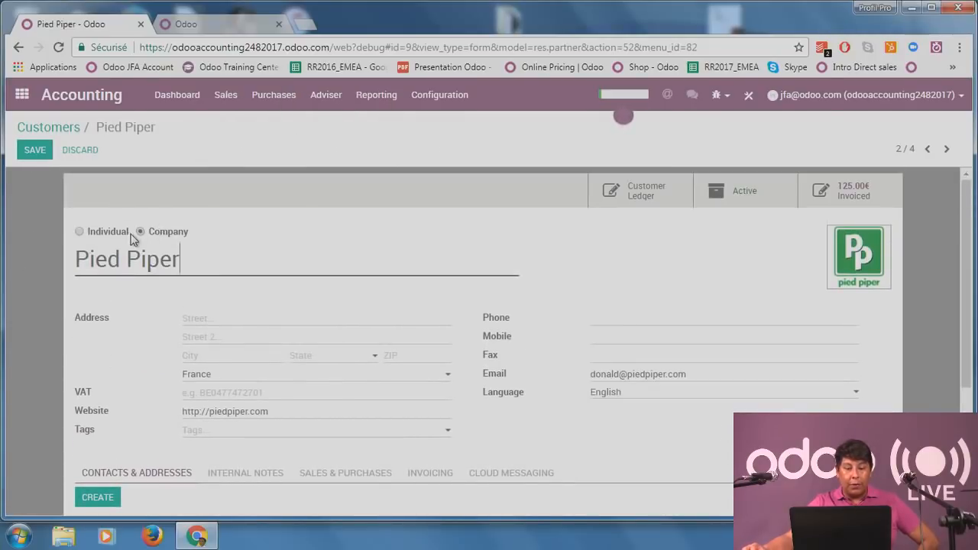
{"action": "scroll", "coordinate": [138, 276], "scroll_direction": "down", "scroll_amount": 2}
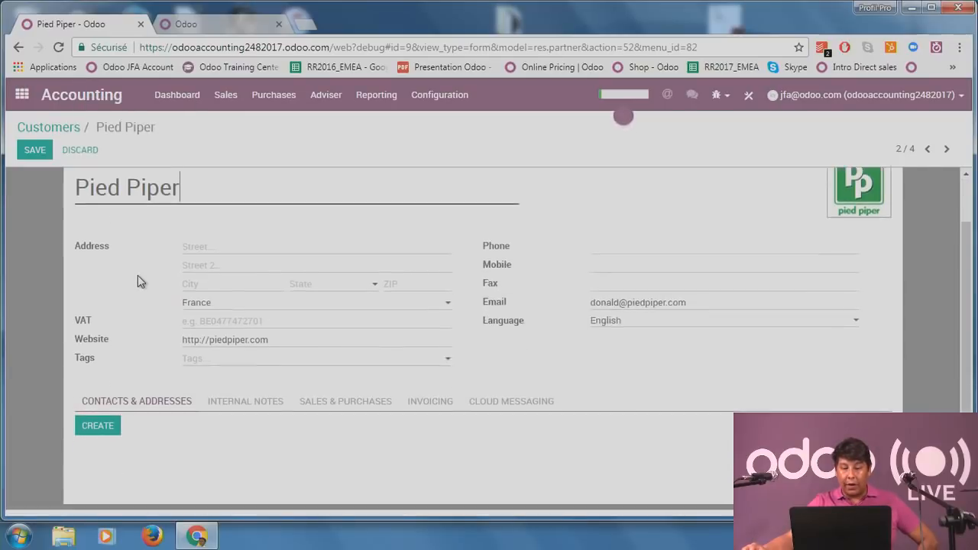
{"action": "scroll", "coordinate": [137, 278], "scroll_direction": "up", "scroll_amount": 1}
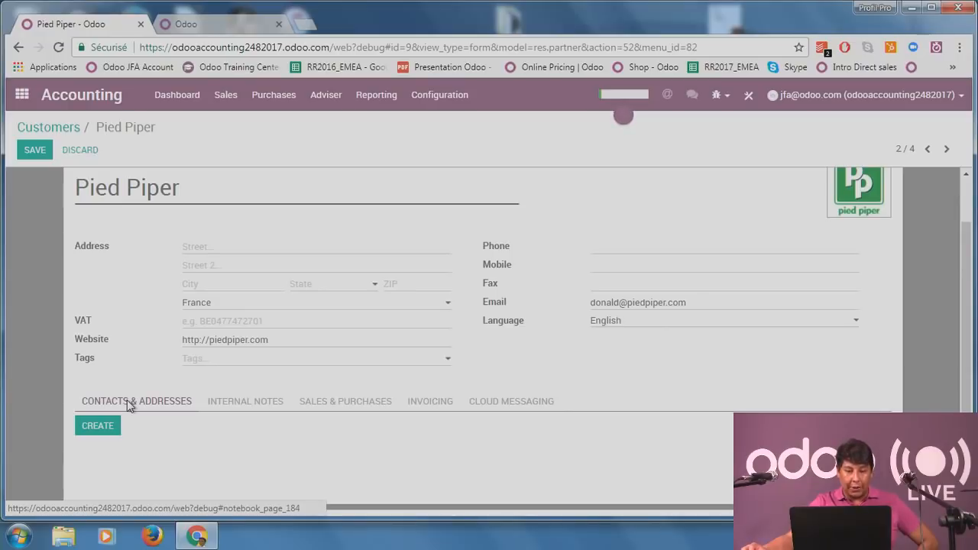
{"action": "left_click", "coordinate": [347, 403]}
{"action": "scroll", "coordinate": [345, 375], "scroll_direction": "down", "scroll_amount": 3}
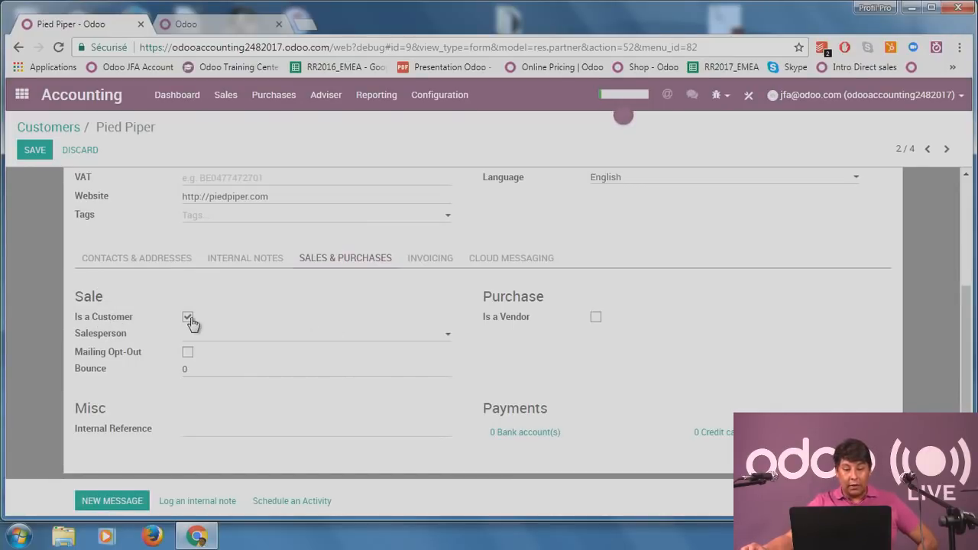
{"action": "left_click", "coordinate": [596, 318]}
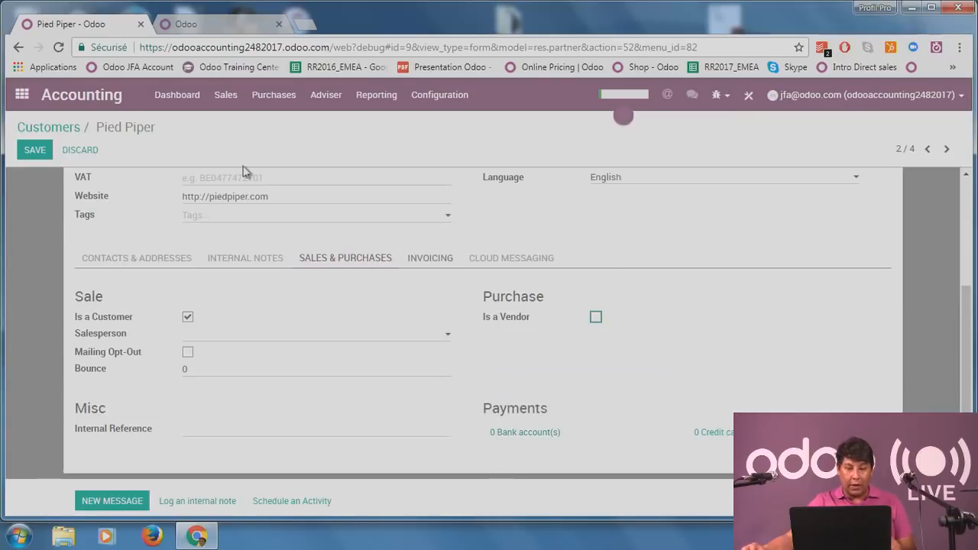
Leave Pied Piper's Fiscal Position and Customer Payment Terms blank on the Invoicing tab and save.
{"action": "left_click", "coordinate": [430, 258]}
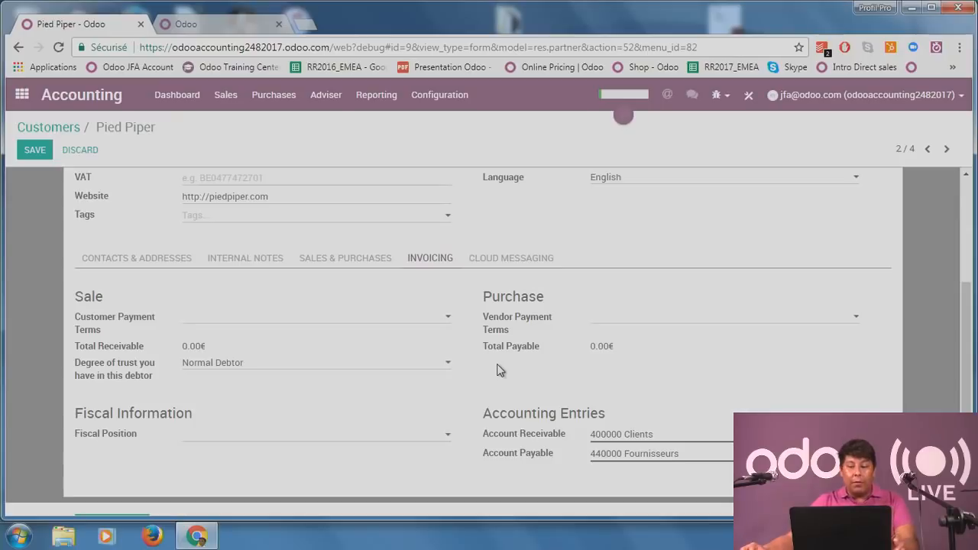
{"action": "scroll", "coordinate": [500, 363], "scroll_direction": "down", "scroll_amount": 2}
{"action": "scroll", "coordinate": [501, 366], "scroll_direction": "up", "scroll_amount": 2}
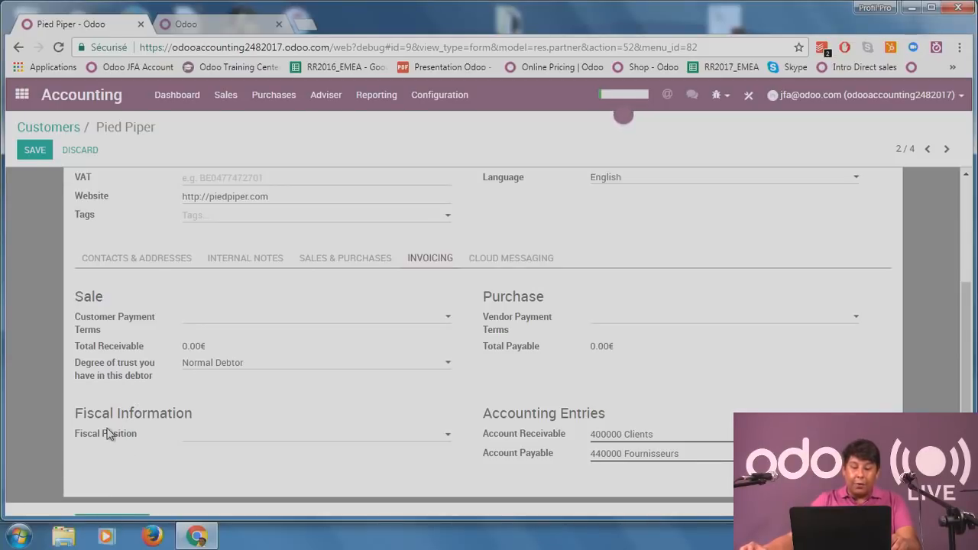
{"action": "left_click", "coordinate": [216, 440]}
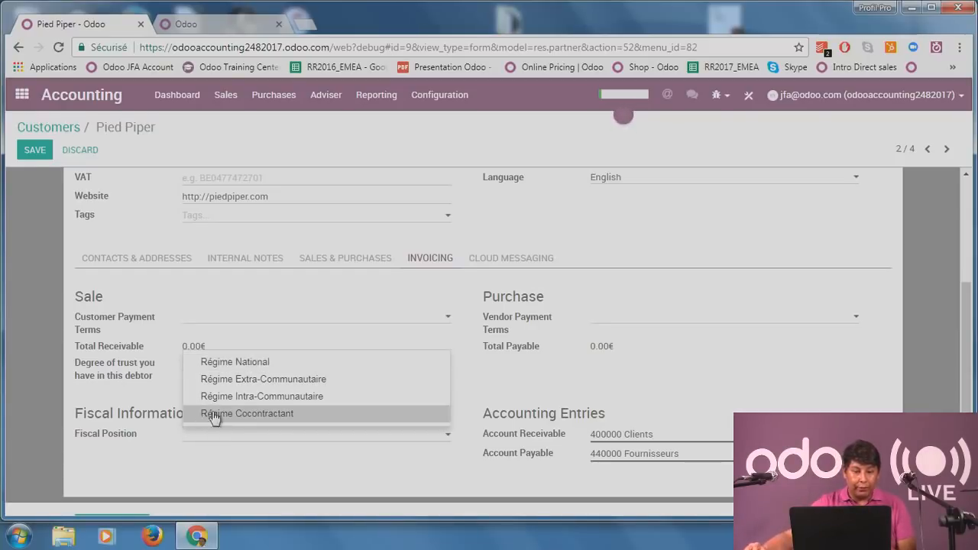
{"action": "key", "text": "Escape"}
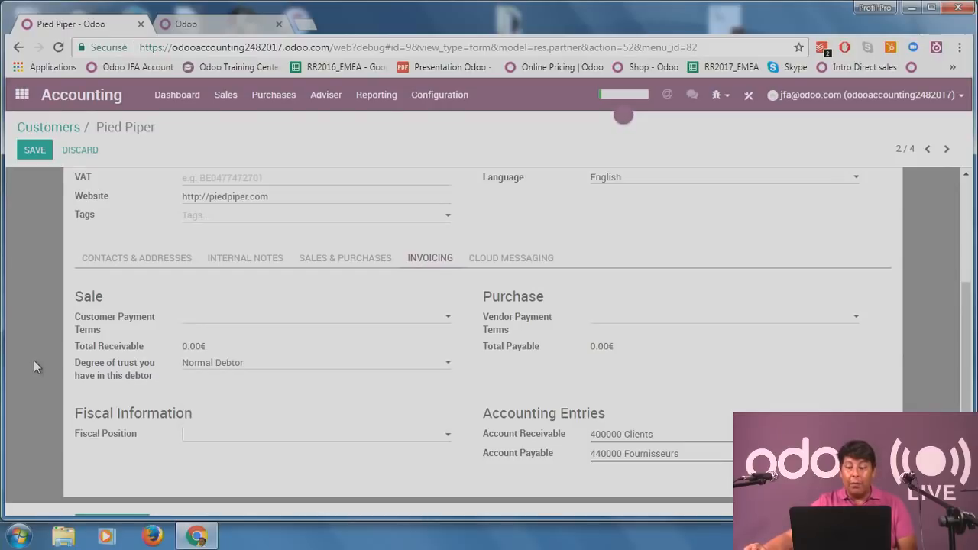
{"action": "left_click", "coordinate": [281, 323]}
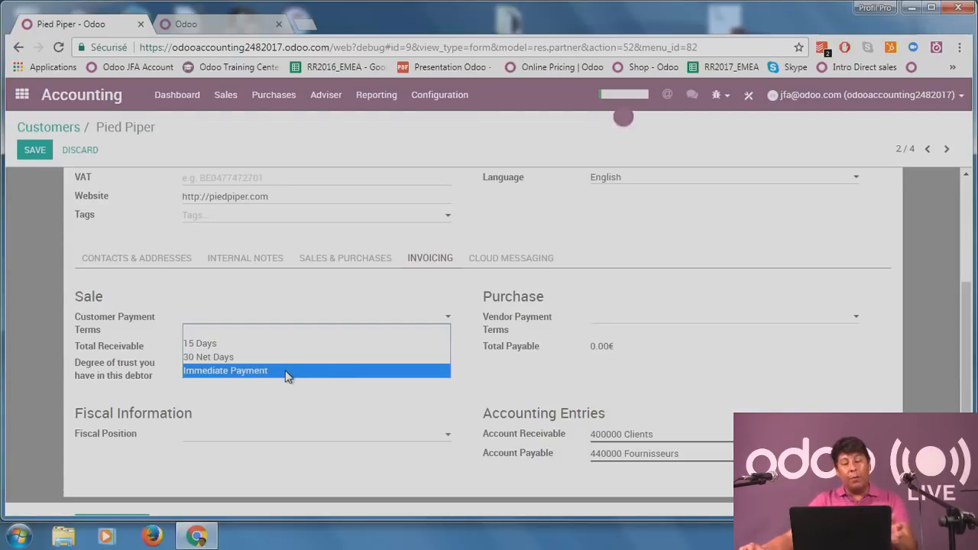
{"action": "left_click", "coordinate": [42, 319]}
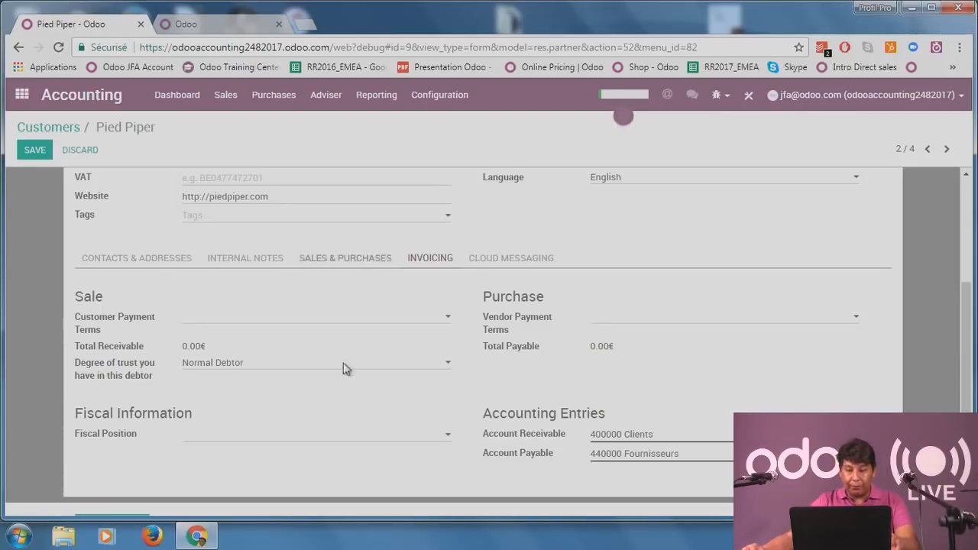
{"action": "scroll", "coordinate": [230, 290], "scroll_direction": "up", "scroll_amount": 3}
{"action": "left_click", "coordinate": [43, 153]}
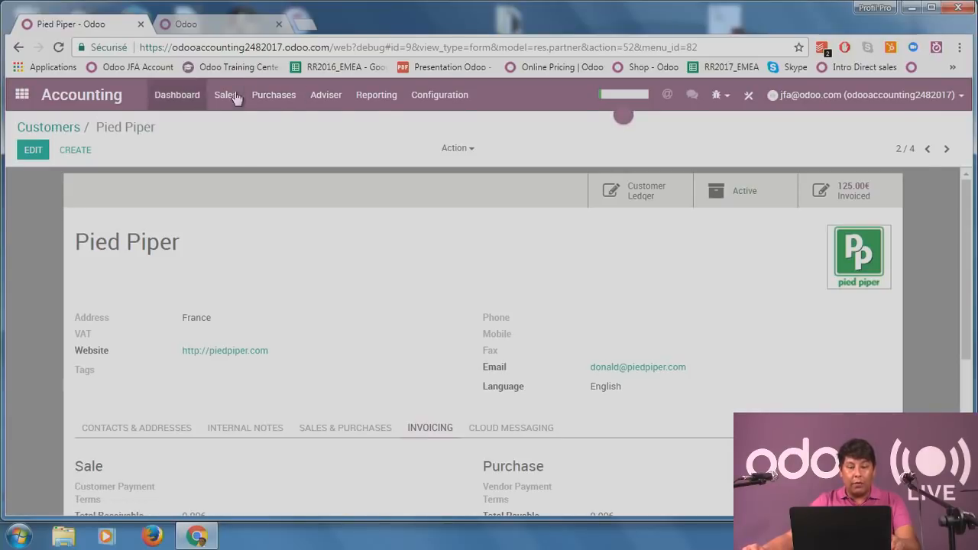
Open Hulu's record from Purchases > Vendors.
{"action": "left_click", "coordinate": [267, 97]}
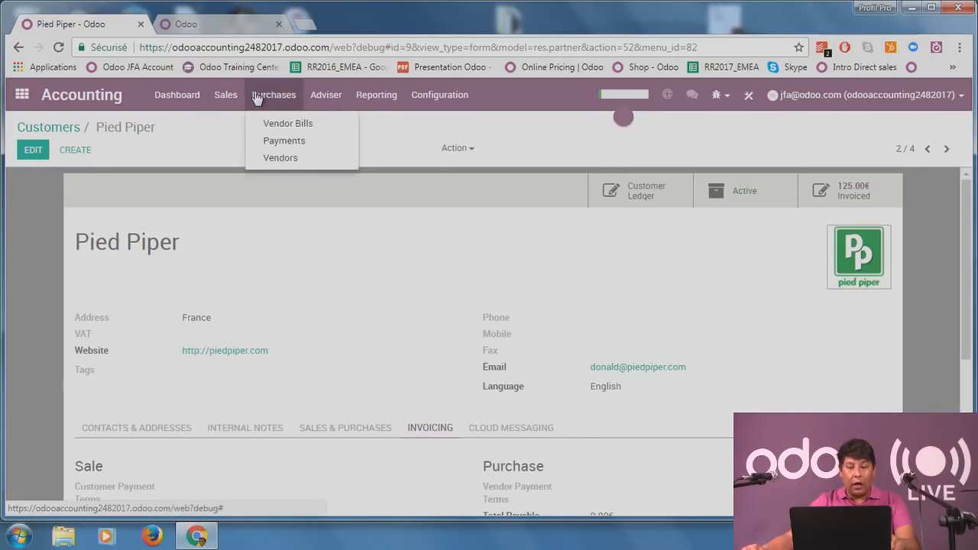
{"action": "left_click", "coordinate": [282, 159]}
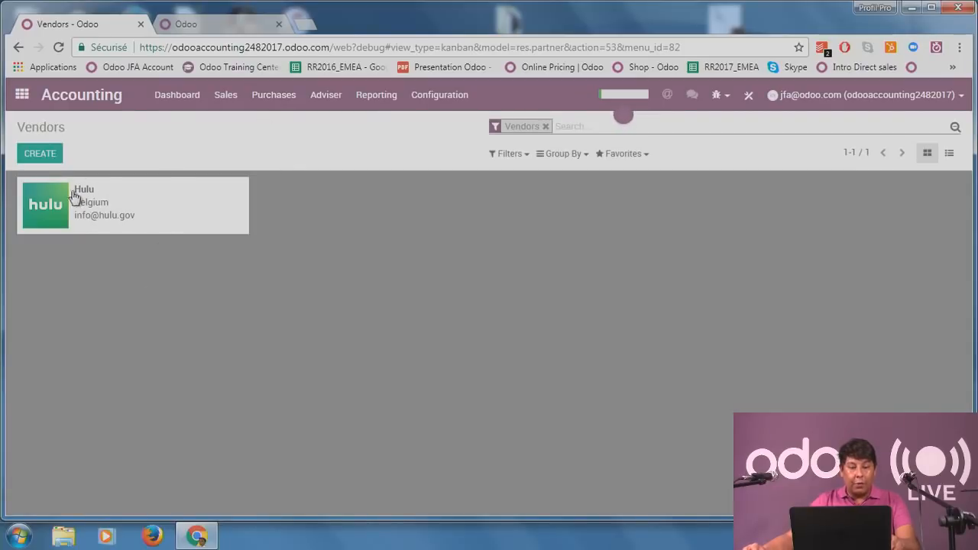
{"action": "left_click", "coordinate": [109, 204]}
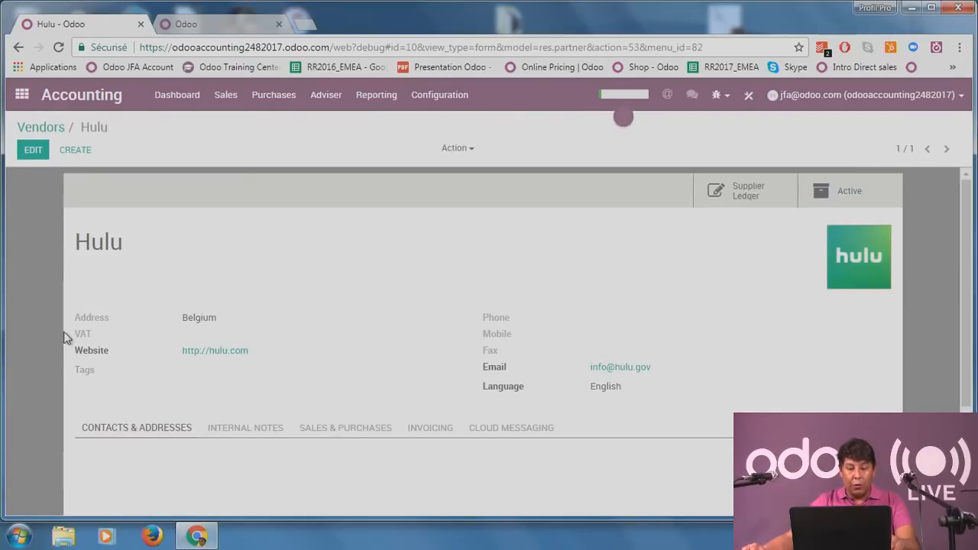
{"action": "scroll", "coordinate": [69, 341], "scroll_direction": "down", "scroll_amount": 2}
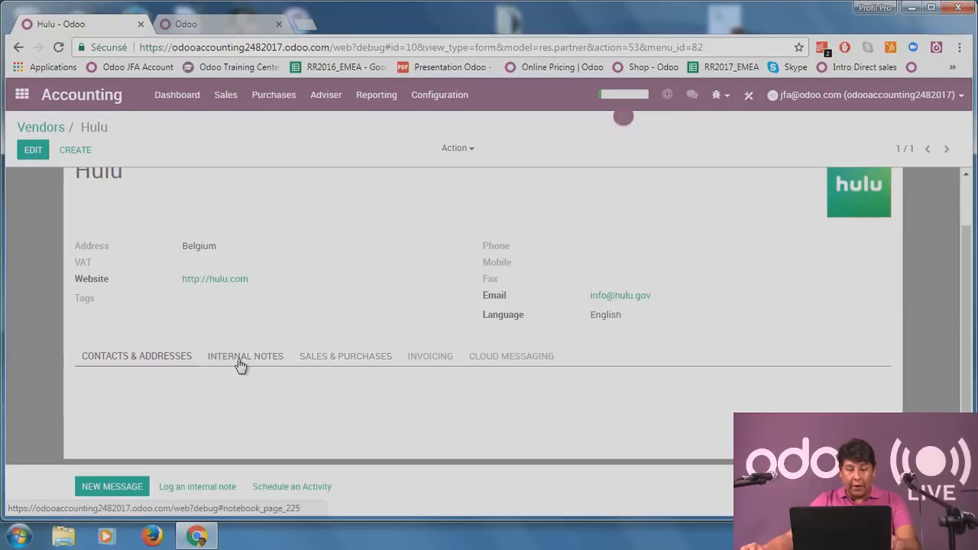
{"action": "scroll", "coordinate": [188, 227], "scroll_direction": "up", "scroll_amount": 2}
Review Hulu's Sales & Purchases and Invoicing tabs, showing 230.00€ payable, and save the record.
{"action": "left_click", "coordinate": [30, 150]}
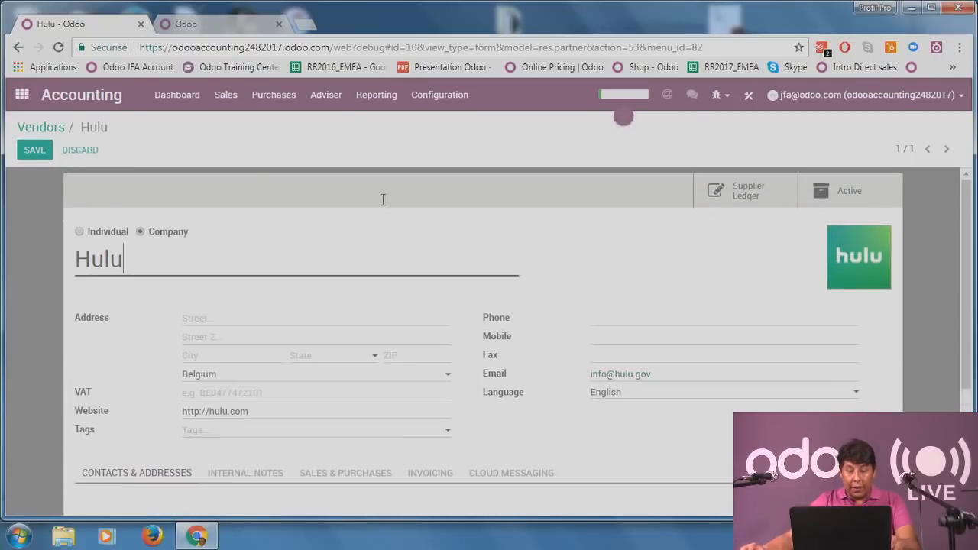
{"action": "scroll", "coordinate": [179, 315], "scroll_direction": "down", "scroll_amount": 2}
{"action": "left_click", "coordinate": [341, 402]}
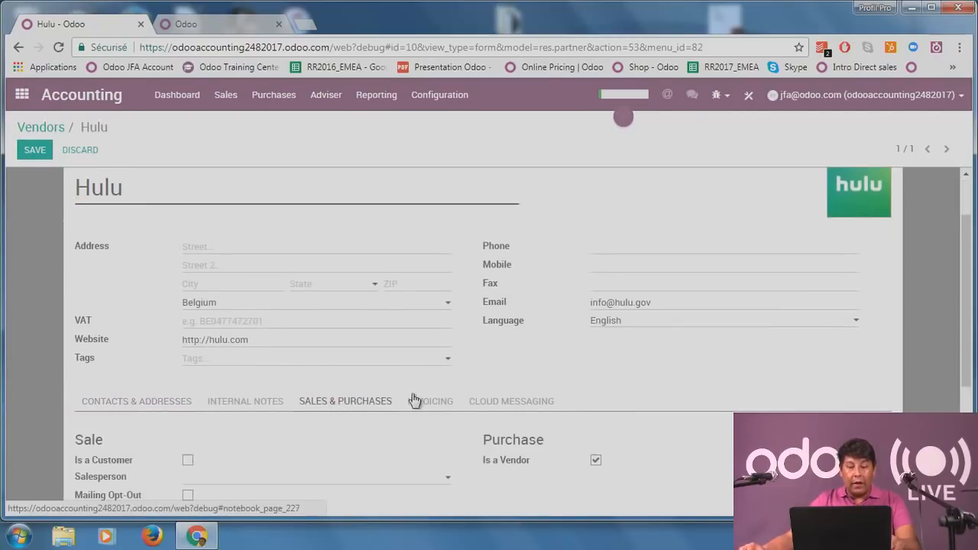
{"action": "scroll", "coordinate": [413, 397], "scroll_direction": "down", "scroll_amount": 2}
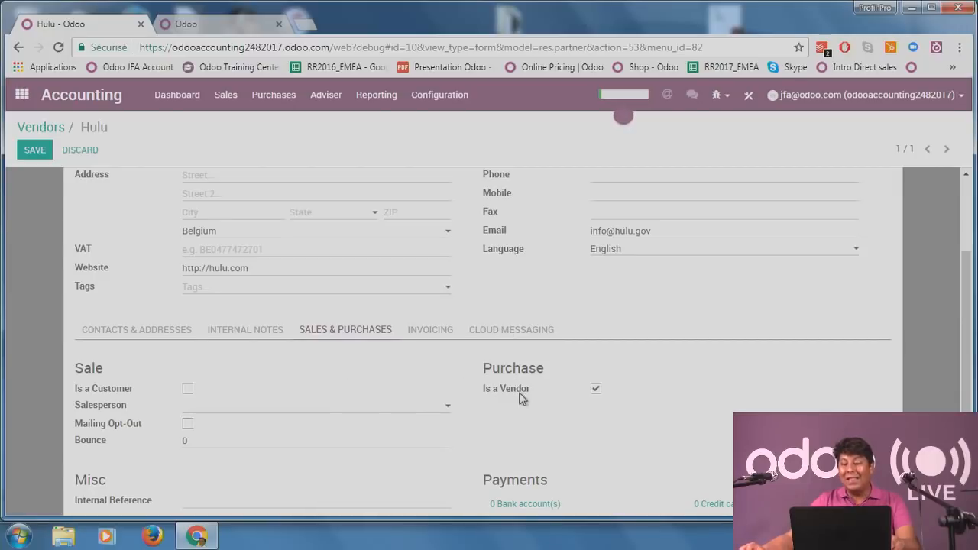
{"action": "scroll", "coordinate": [532, 402], "scroll_direction": "down", "scroll_amount": 2}
{"action": "scroll", "coordinate": [489, 337], "scroll_direction": "up", "scroll_amount": 2}
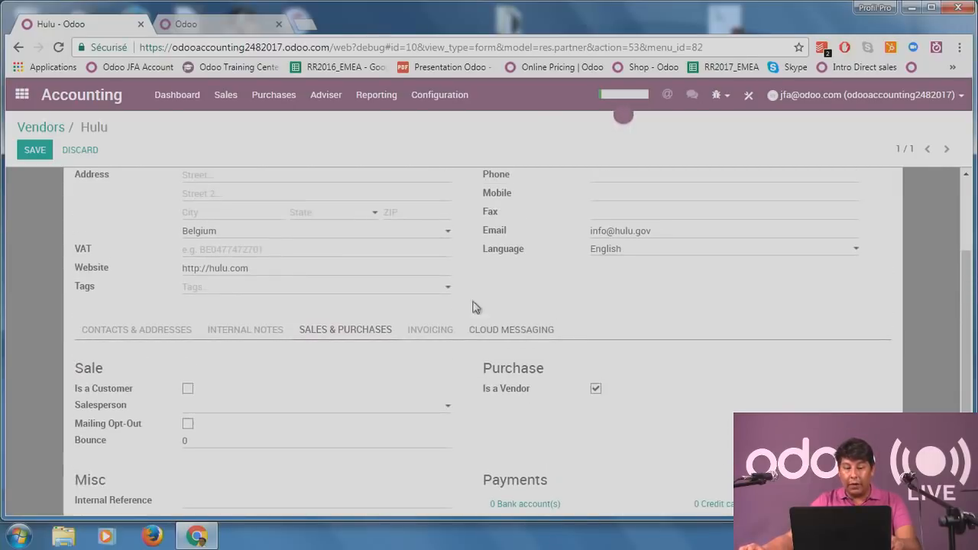
{"action": "left_click", "coordinate": [442, 333]}
{"action": "scroll", "coordinate": [539, 379], "scroll_direction": "down", "scroll_amount": 2}
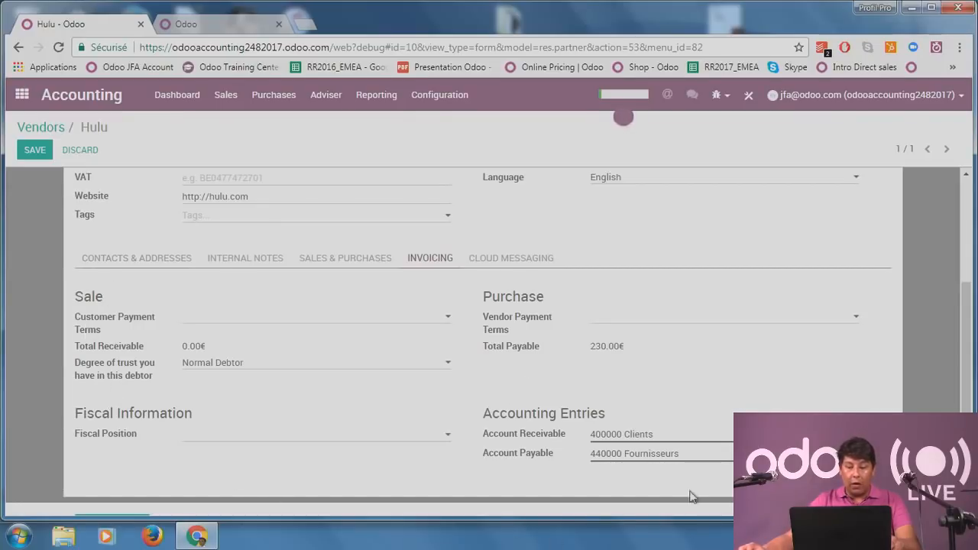
{"action": "left_click", "coordinate": [35, 152]}
{"action": "left_click", "coordinate": [219, 98]}
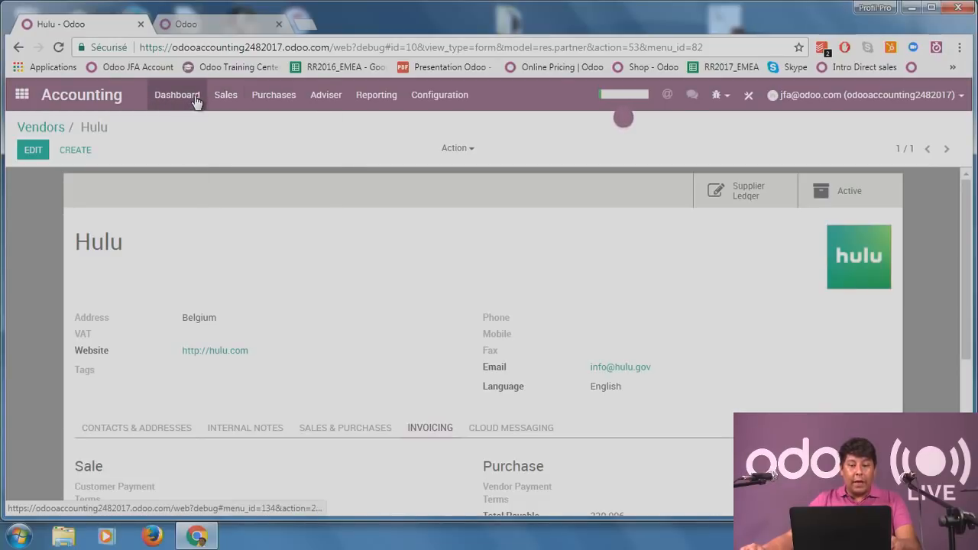
Group the customer invoices by Partner, then expand and collapse LuthorCorp's two invoices.
{"action": "left_click", "coordinate": [240, 124]}
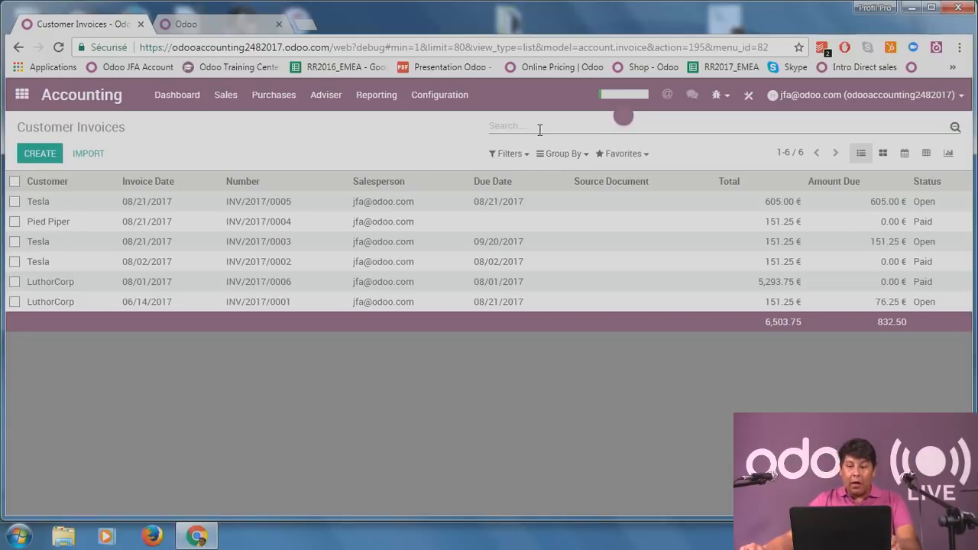
{"action": "left_click", "coordinate": [571, 156]}
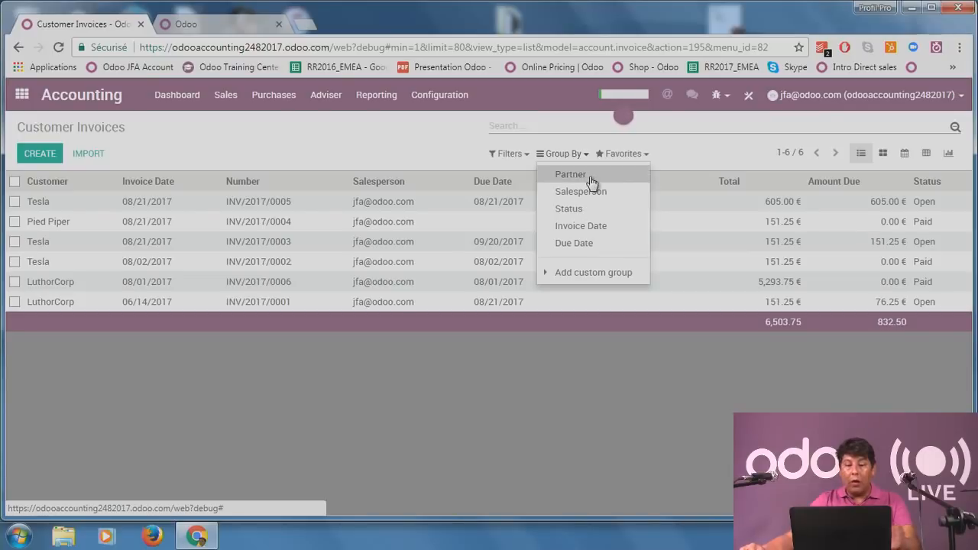
{"action": "left_click", "coordinate": [571, 175]}
{"action": "left_click", "coordinate": [379, 143]}
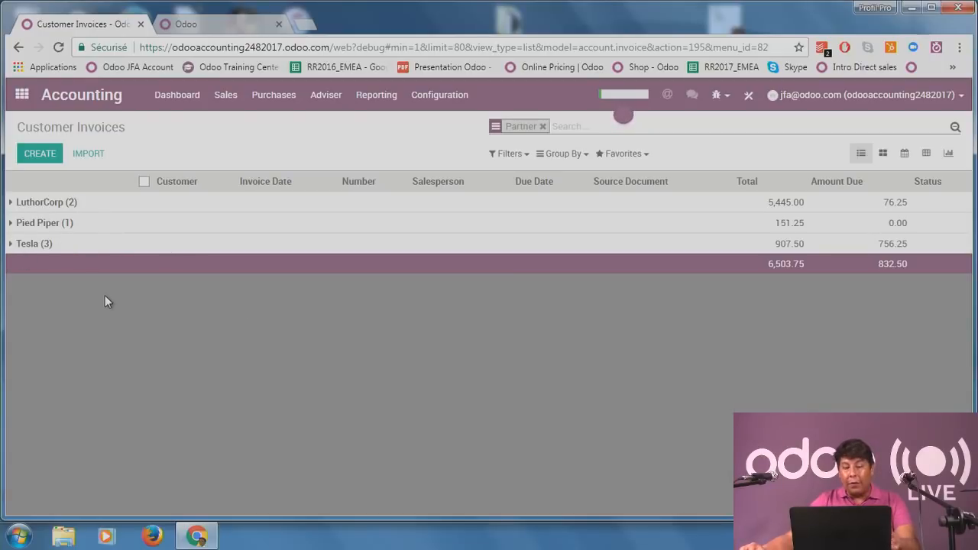
{"action": "left_click", "coordinate": [97, 209]}
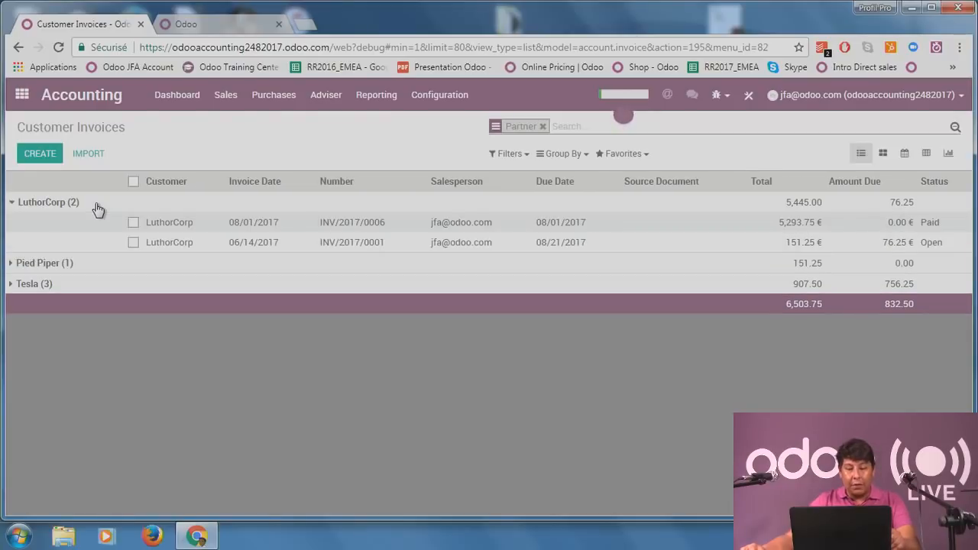
{"action": "left_click", "coordinate": [51, 203]}
Clear the Partner grouping from the customer invoices list.
{"action": "left_click", "coordinate": [542, 126]}
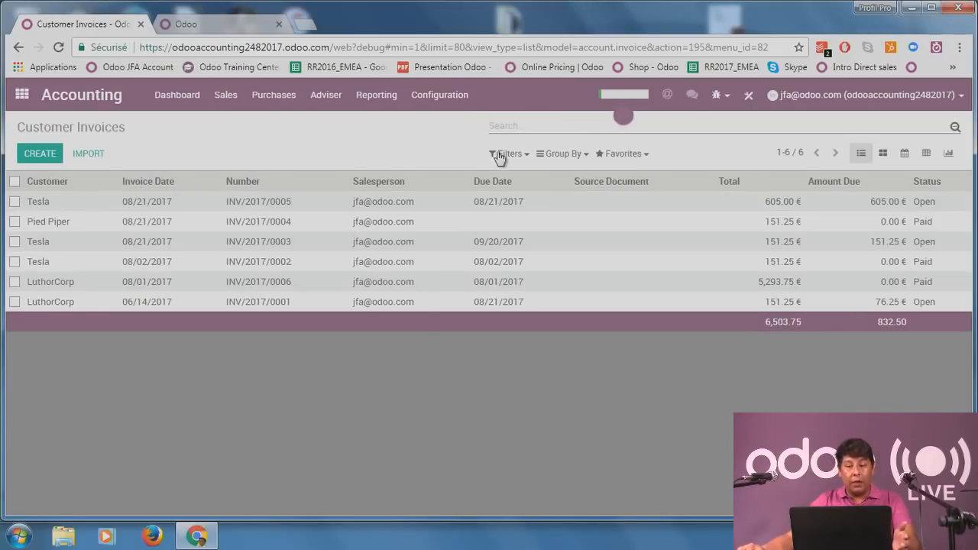
{"action": "left_click", "coordinate": [512, 155]}
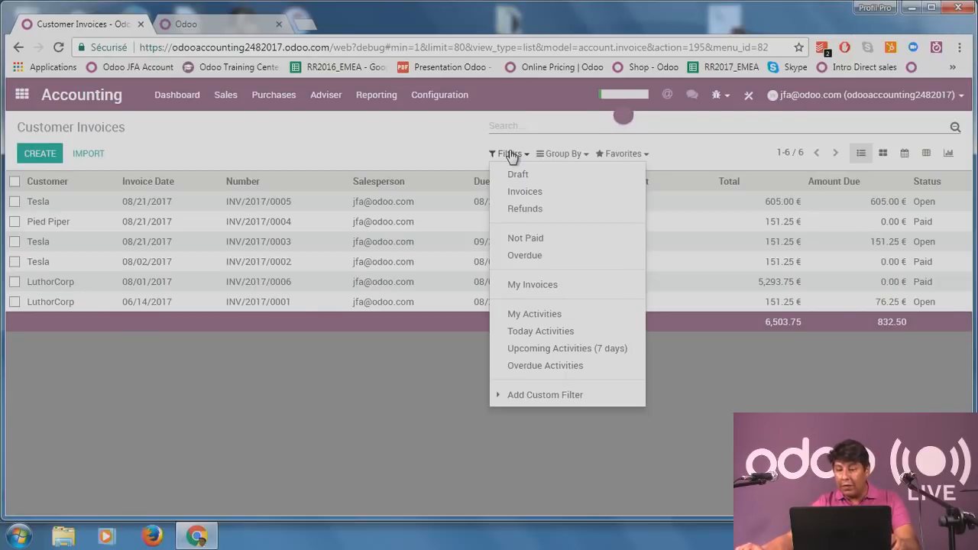
{"action": "left_click", "coordinate": [919, 389]}
{"action": "mouse_move", "coordinate": [934, 205]}
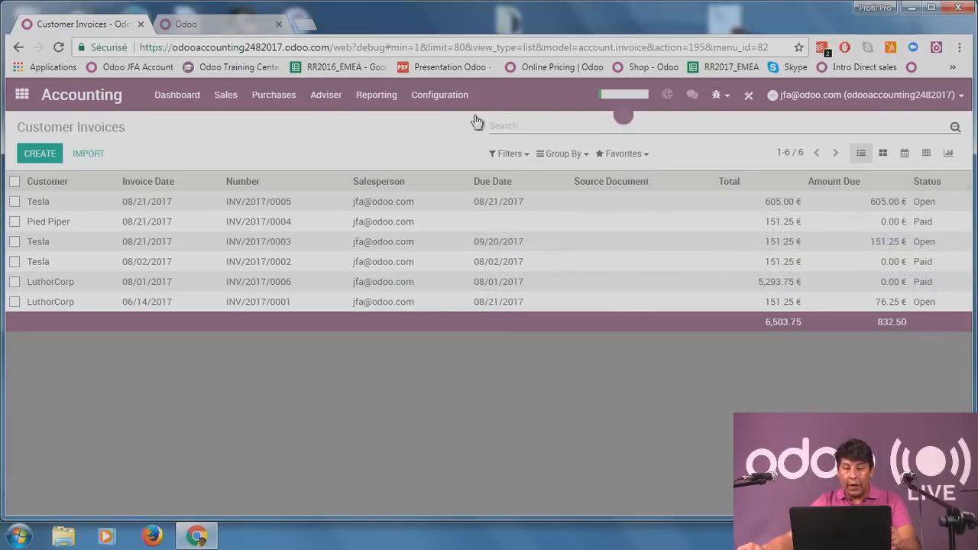
{"action": "left_click", "coordinate": [509, 155]}
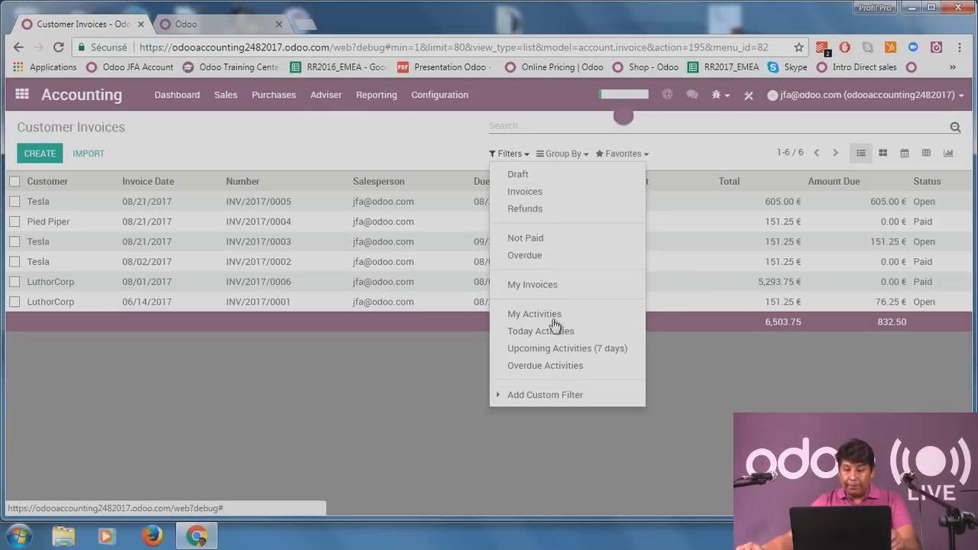
Apply a custom filter Status is Open to show only the three open invoices.
{"action": "left_click", "coordinate": [561, 395]}
{"action": "left_click", "coordinate": [579, 414]}
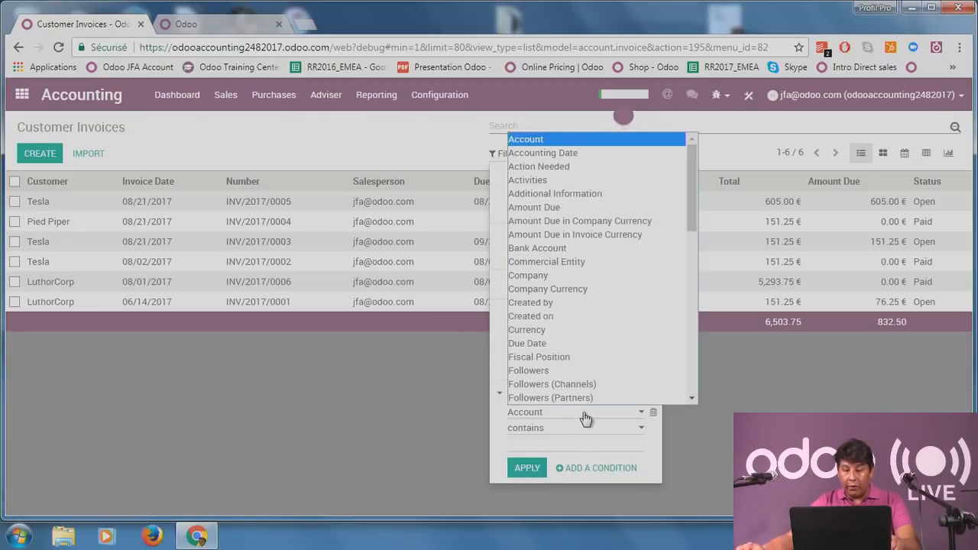
{"action": "scroll", "coordinate": [616, 283], "scroll_direction": "down", "scroll_amount": 7}
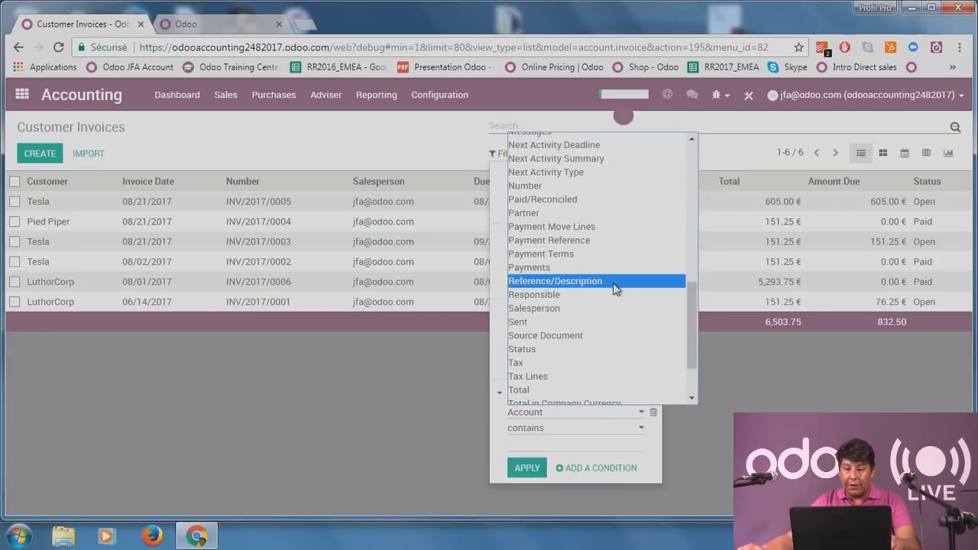
{"action": "left_click", "coordinate": [578, 350]}
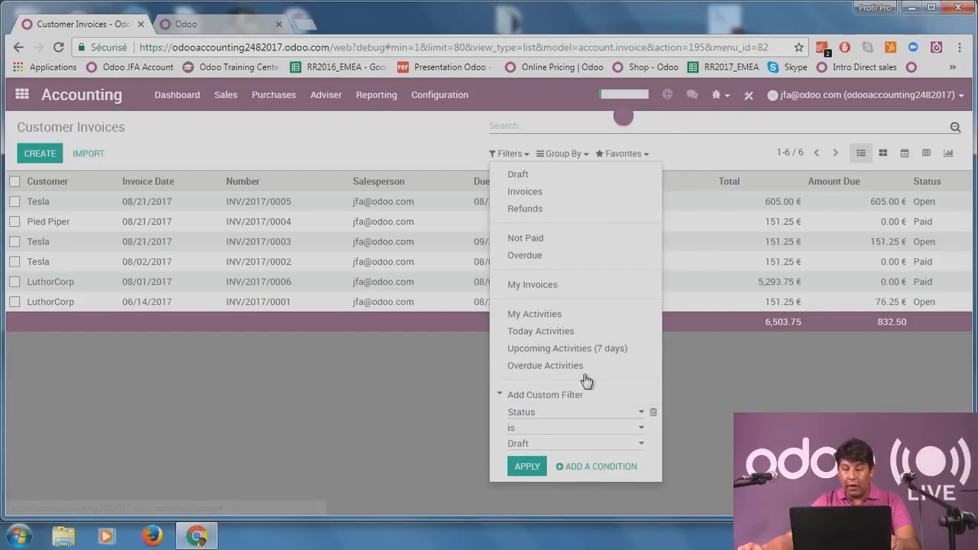
{"action": "left_click", "coordinate": [560, 433]}
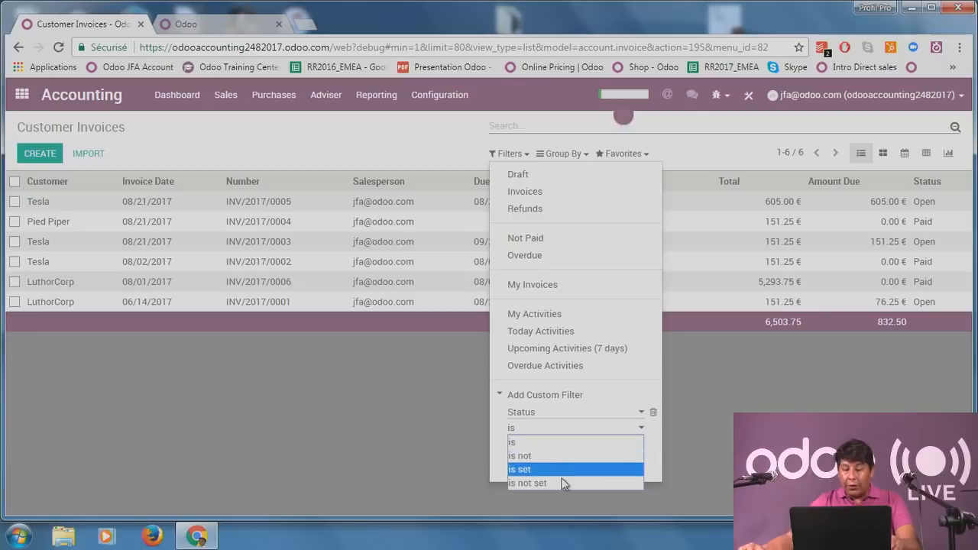
{"action": "left_click", "coordinate": [491, 456]}
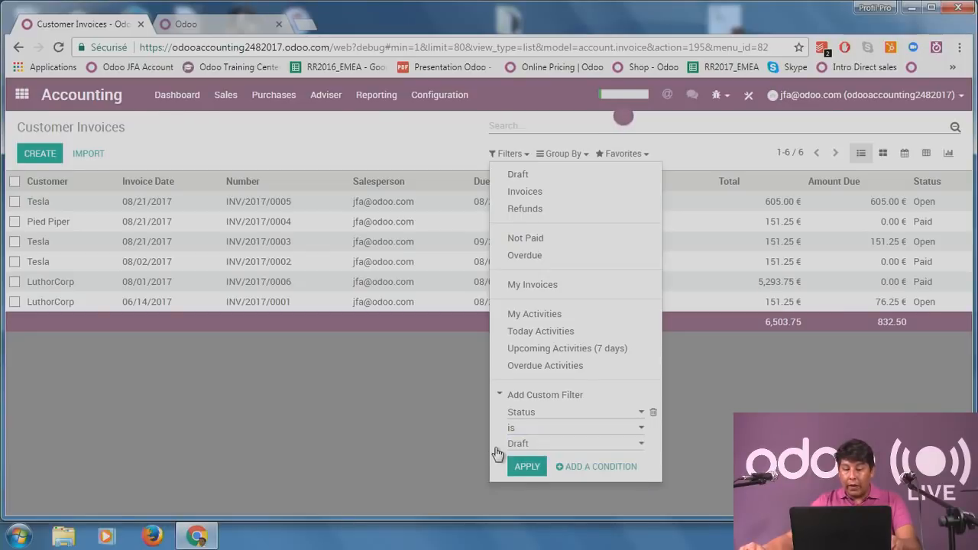
{"action": "left_click", "coordinate": [538, 445]}
{"action": "left_click", "coordinate": [539, 471]}
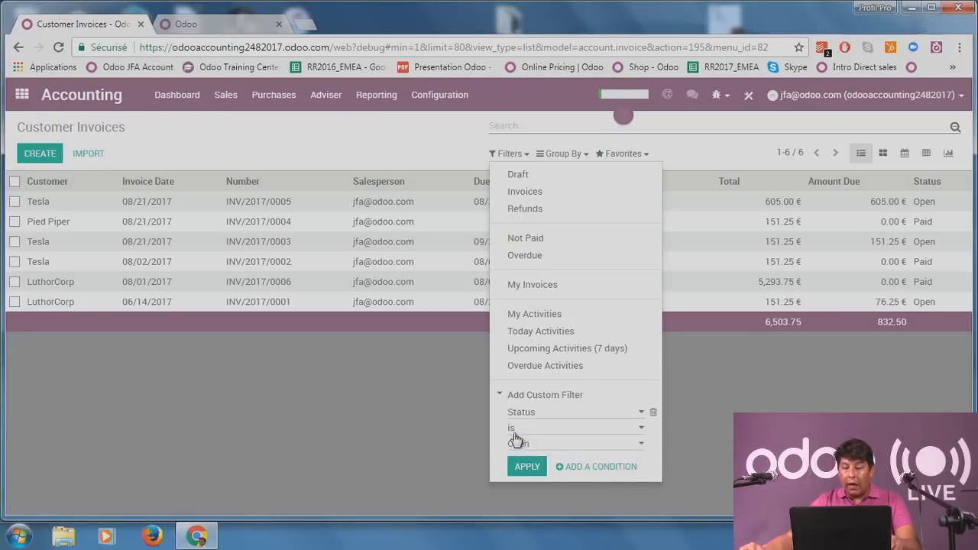
{"action": "left_click", "coordinate": [526, 467]}
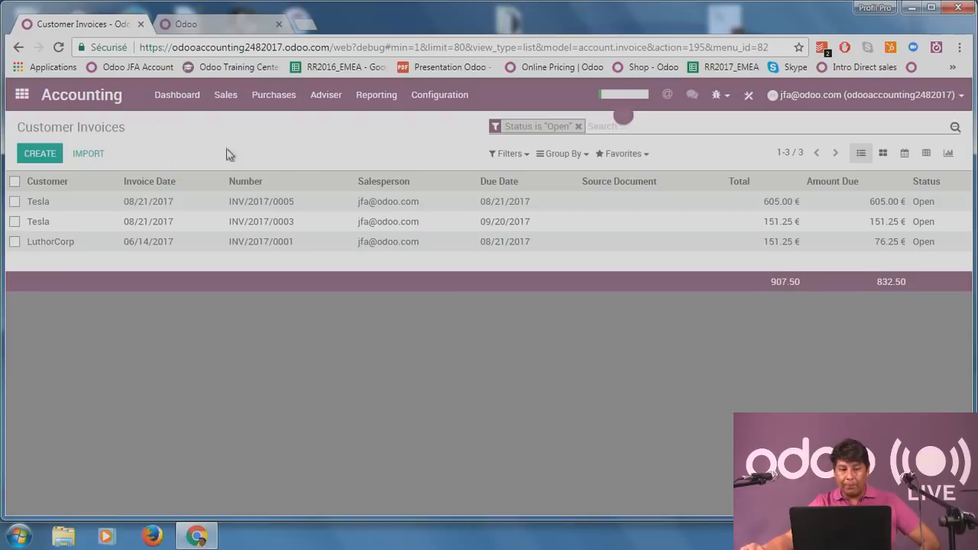
Create a new customer invoice for Pied Piper.
{"action": "left_click", "coordinate": [27, 155]}
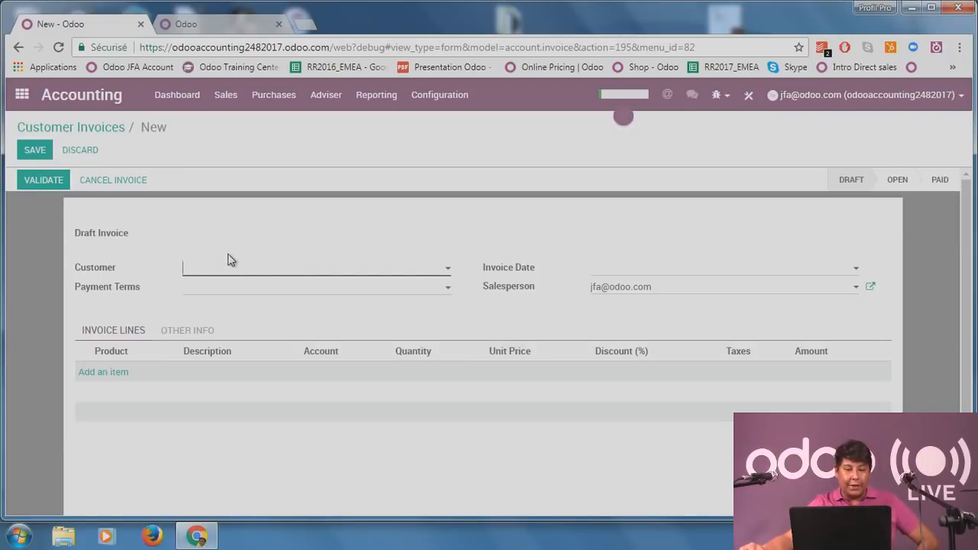
{"action": "scroll", "coordinate": [205, 258], "scroll_direction": "down", "scroll_amount": 1}
{"action": "scroll", "coordinate": [203, 258], "scroll_direction": "up", "scroll_amount": 1}
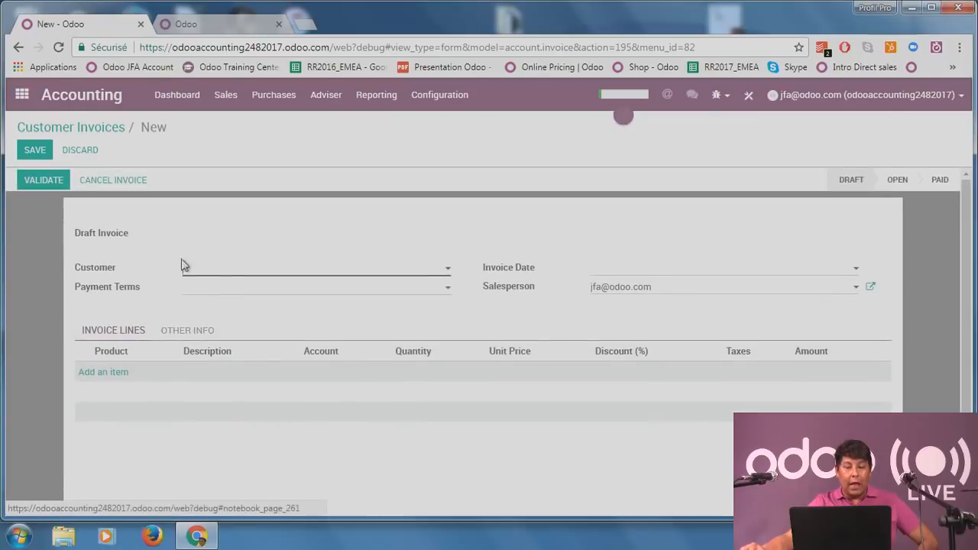
{"action": "left_click", "coordinate": [233, 272]}
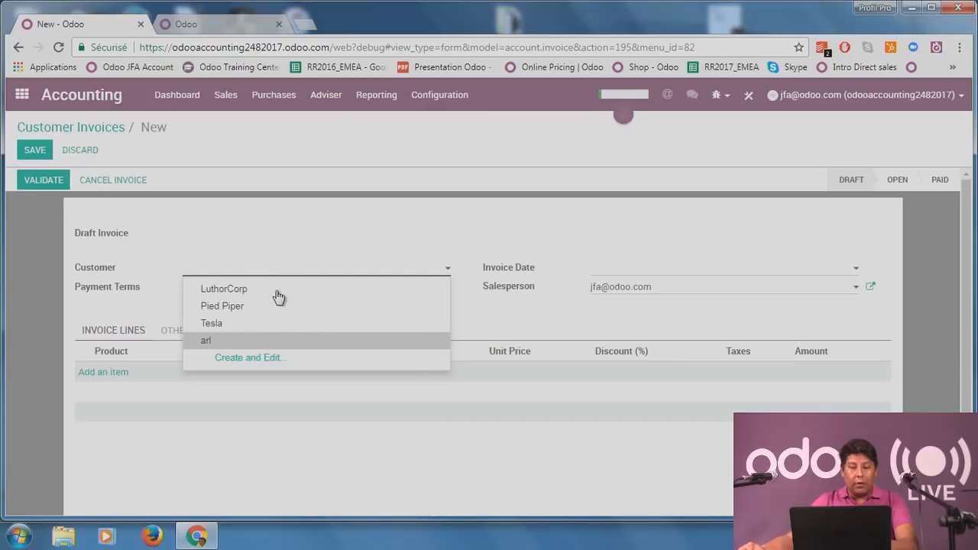
{"action": "left_click", "coordinate": [252, 306]}
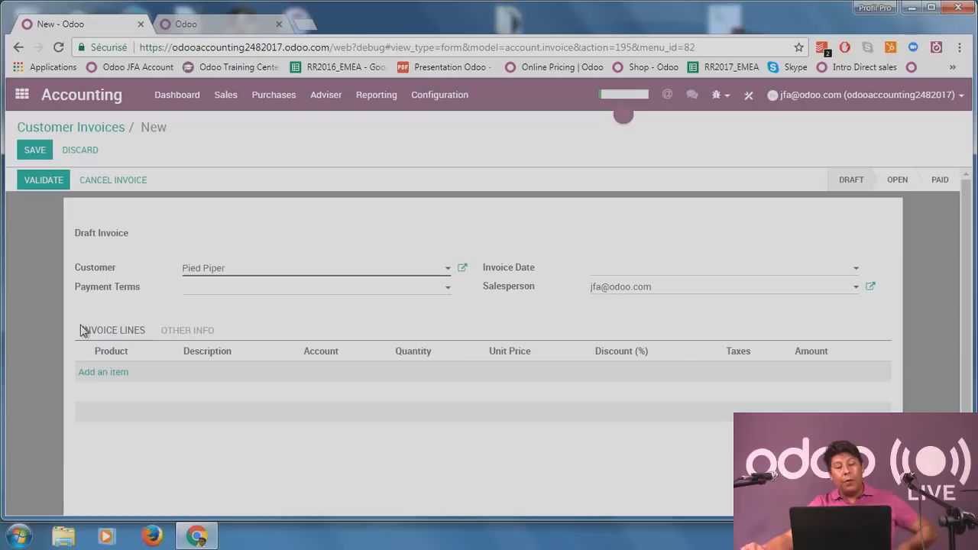
Set the invoice's payment terms to 15 Days.
{"action": "left_click", "coordinate": [359, 289]}
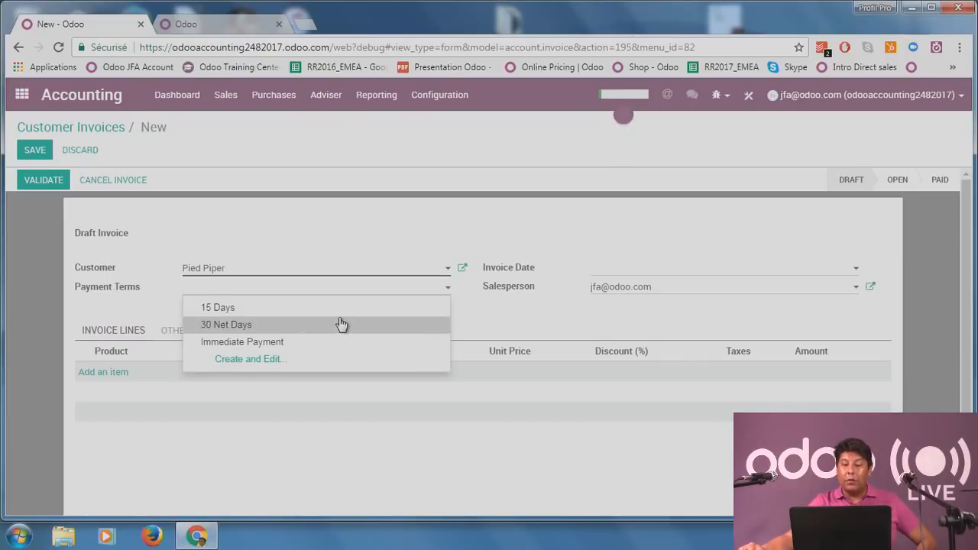
{"action": "left_click", "coordinate": [344, 308]}
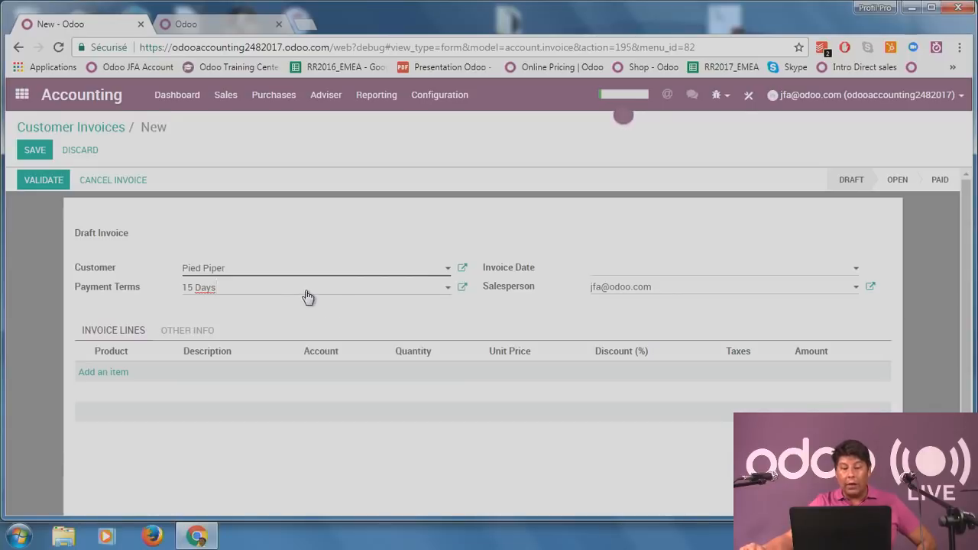
{"action": "left_click", "coordinate": [309, 297]}
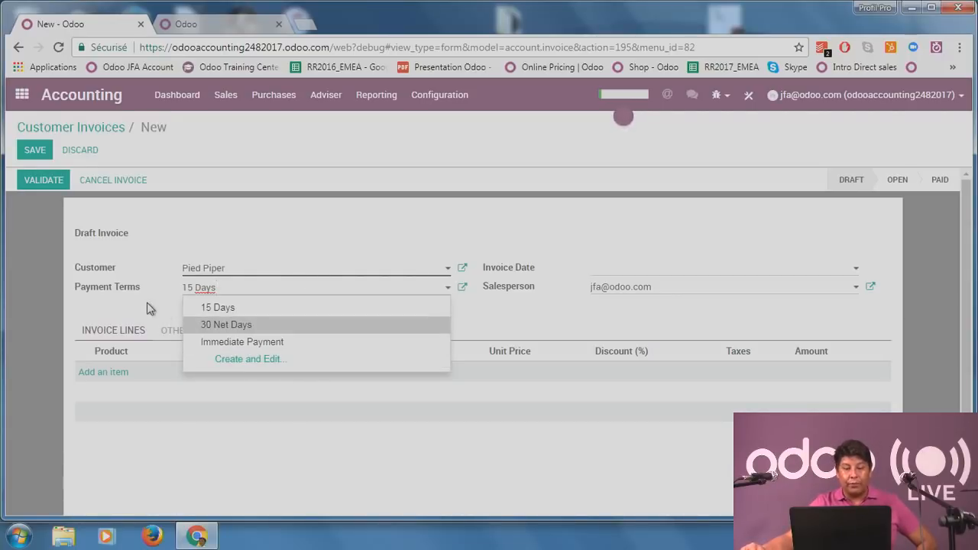
{"action": "left_click", "coordinate": [291, 299]}
{"action": "left_click", "coordinate": [295, 301]}
{"action": "left_click", "coordinate": [280, 360]}
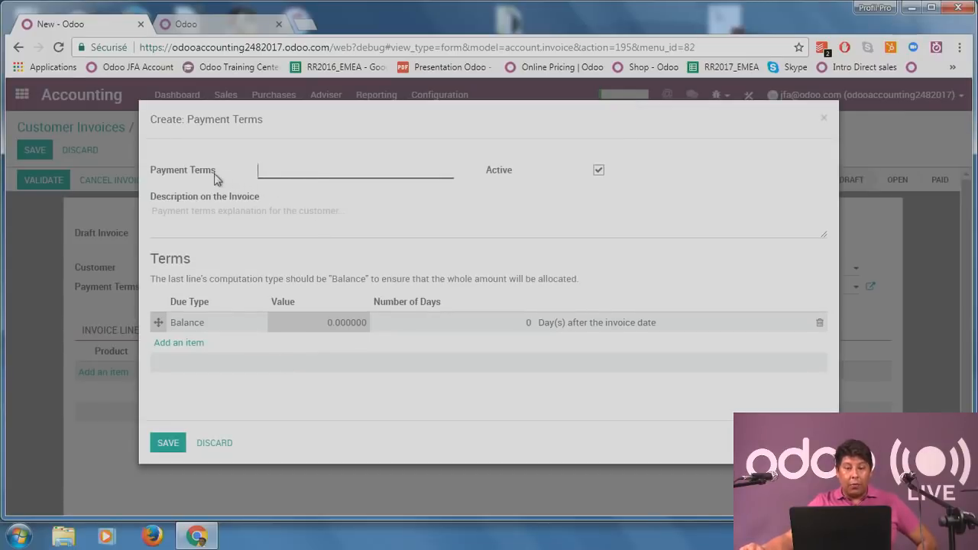
{"action": "mouse_move", "coordinate": [202, 178]}
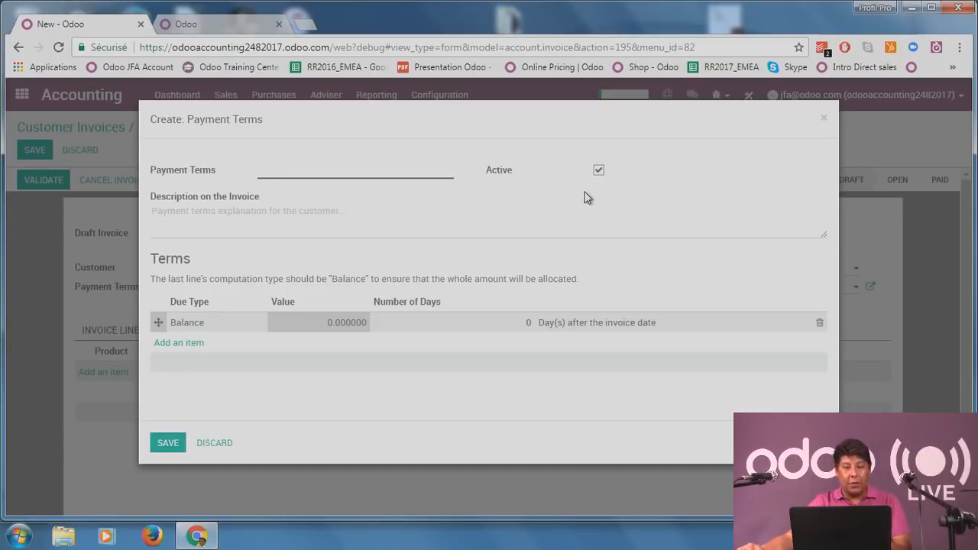
{"action": "left_click", "coordinate": [217, 446]}
Keep 15 Days payment terms and set the invoice date to 08/16/2017.
{"action": "left_click", "coordinate": [239, 289]}
{"action": "left_click", "coordinate": [205, 308]}
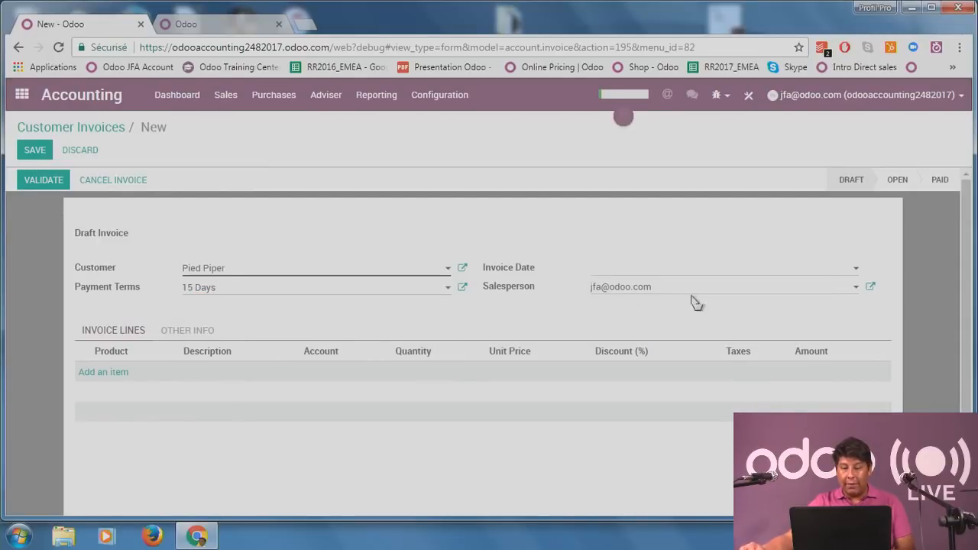
{"action": "left_click", "coordinate": [679, 272]}
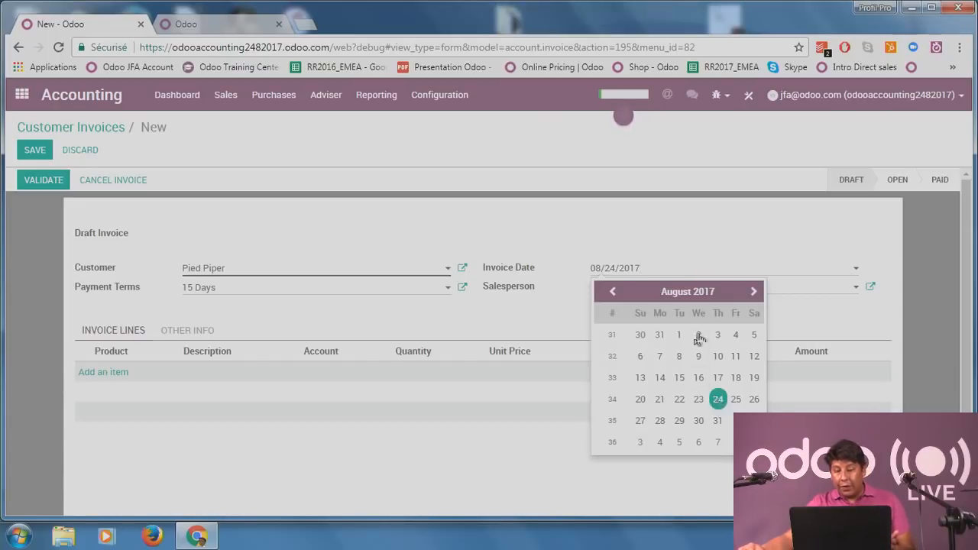
{"action": "left_click", "coordinate": [694, 268]}
{"action": "left_click", "coordinate": [694, 268]}
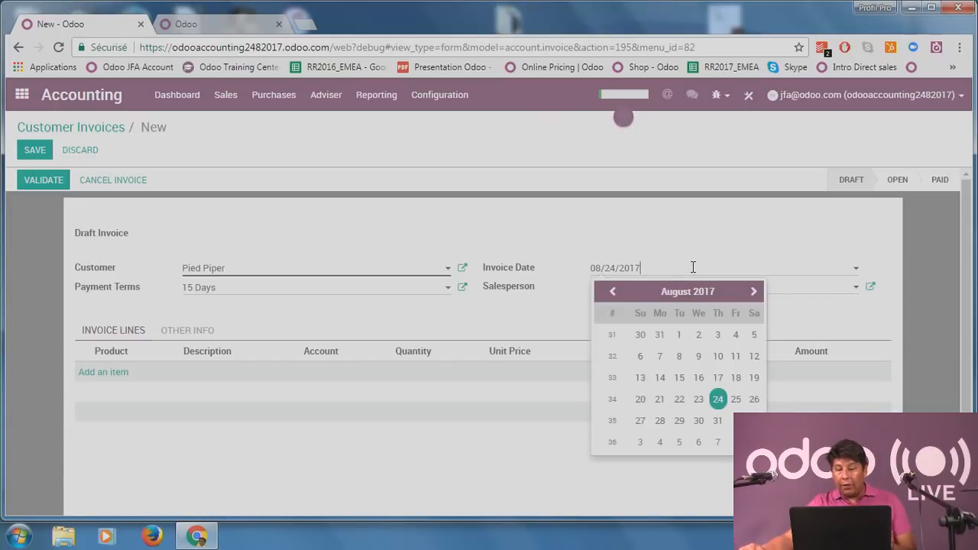
{"action": "left_click", "coordinate": [699, 379]}
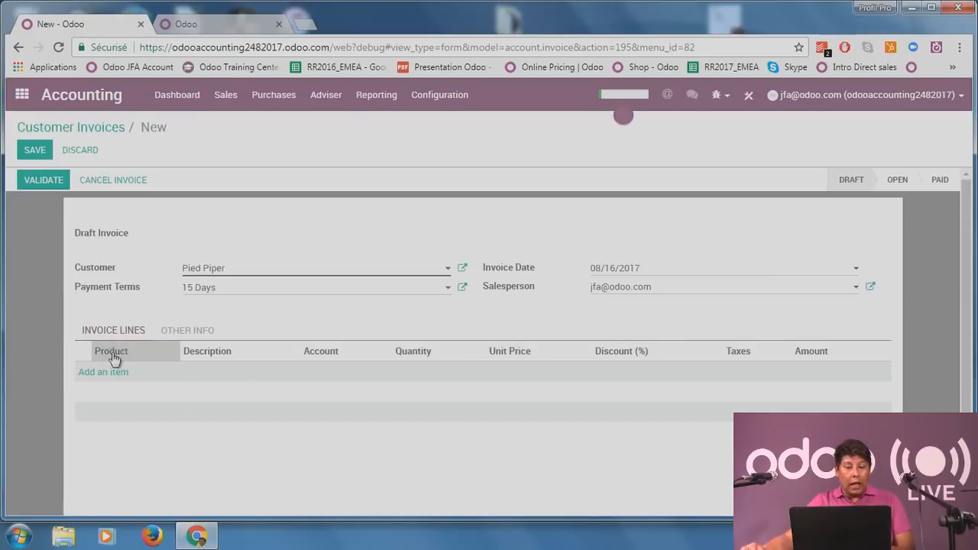
Add a Product invoice line at 125.00 with 21% S. tax and open its record.
{"action": "left_click", "coordinate": [118, 380]}
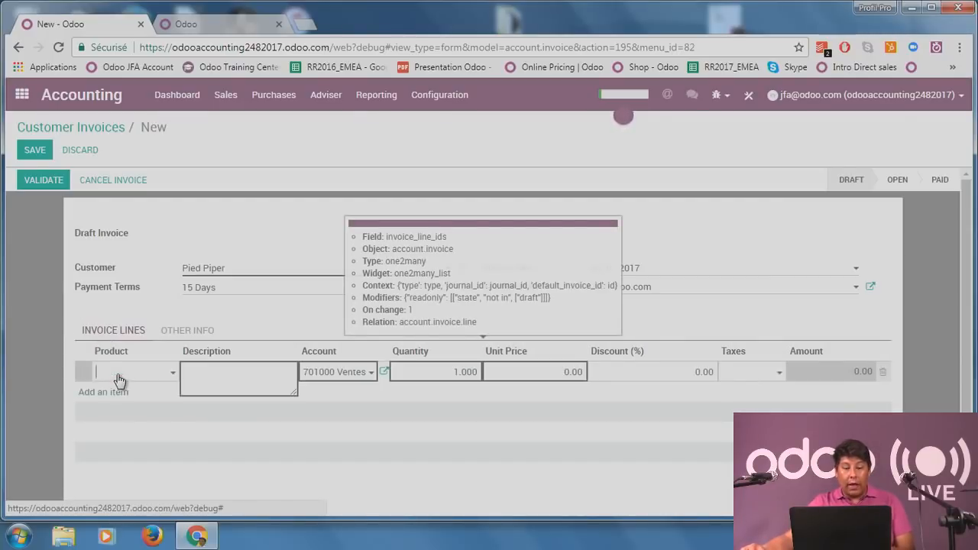
{"action": "left_click", "coordinate": [138, 374]}
{"action": "left_click", "coordinate": [148, 399]}
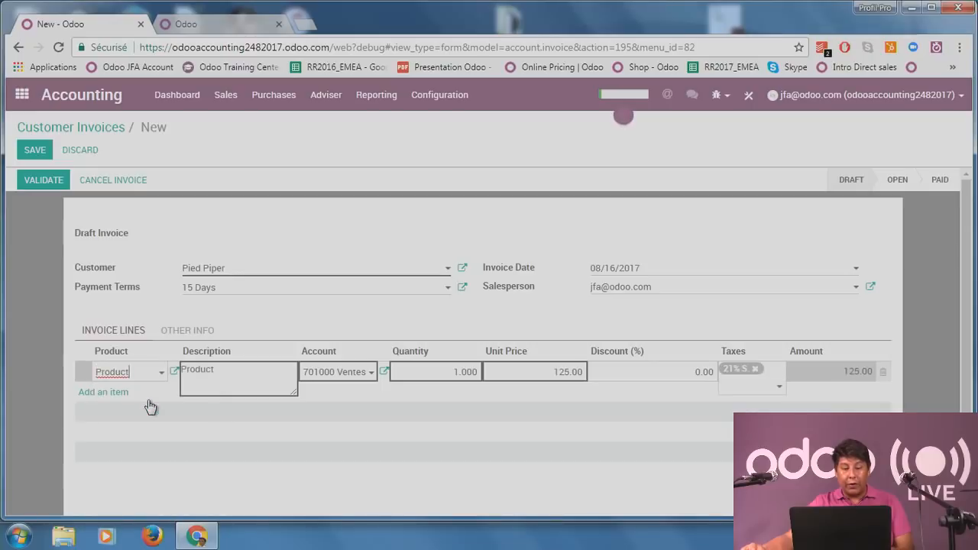
{"action": "left_click", "coordinate": [56, 401]}
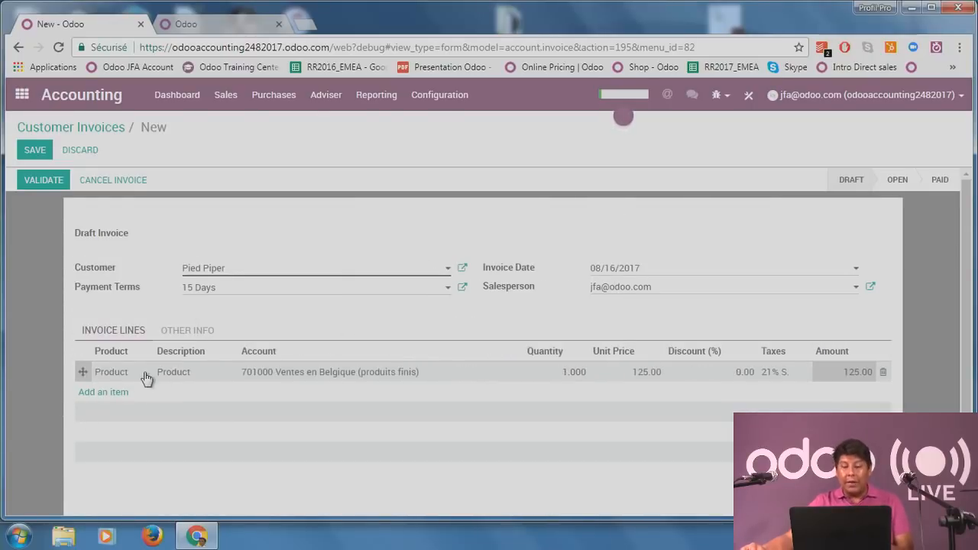
{"action": "left_click", "coordinate": [144, 376]}
{"action": "left_click", "coordinate": [150, 372]}
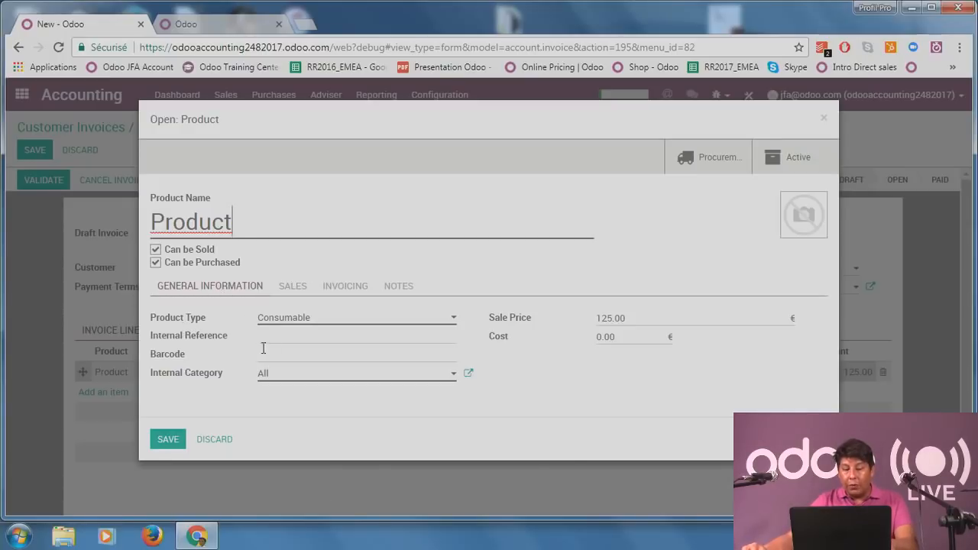
Leave the Product's cost at 0.00 and show its income/expense accounts and taxes.
{"action": "left_click", "coordinate": [608, 341]}
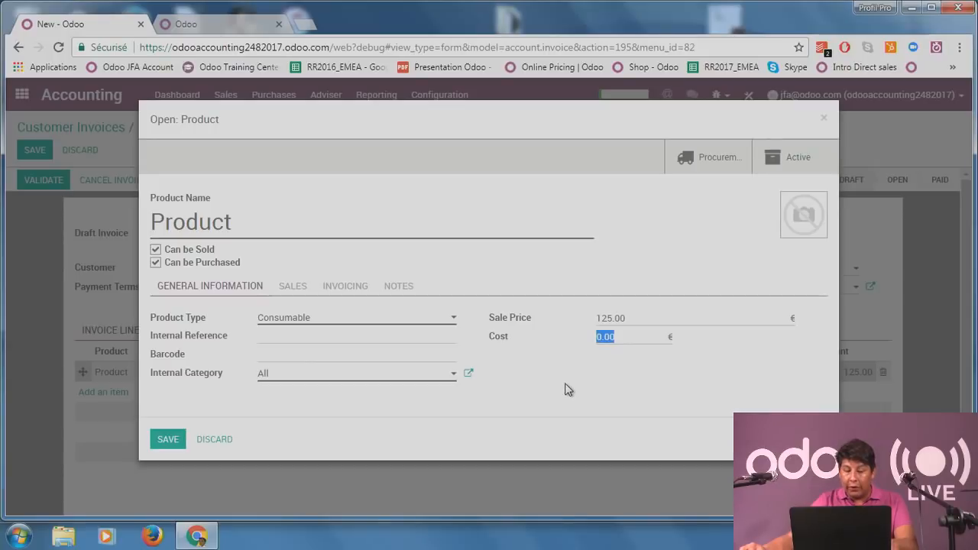
{"action": "left_click", "coordinate": [568, 327]}
{"action": "left_click", "coordinate": [343, 293]}
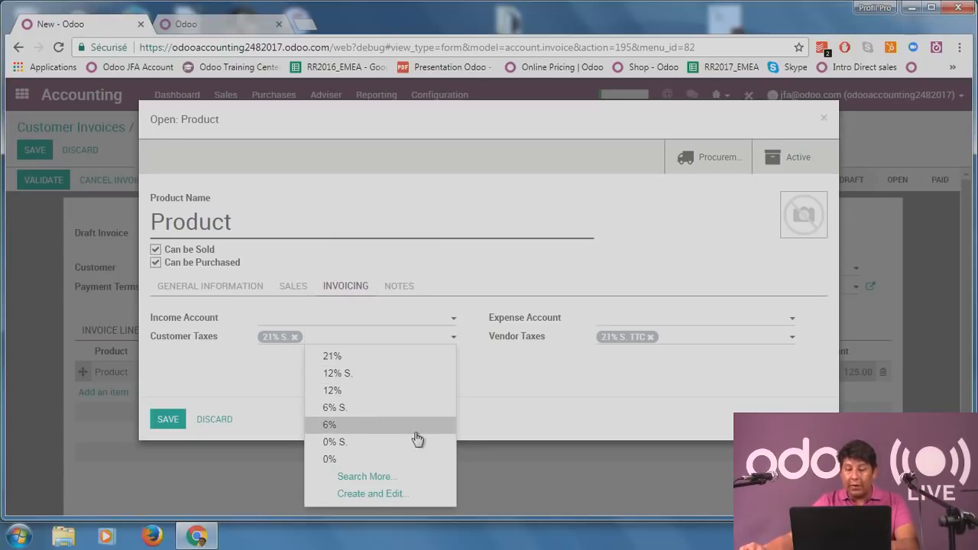
Start a customer tax named ECO TAX with Sales scope, Percentage of Price, amount 2.
{"action": "left_click", "coordinate": [382, 495]}
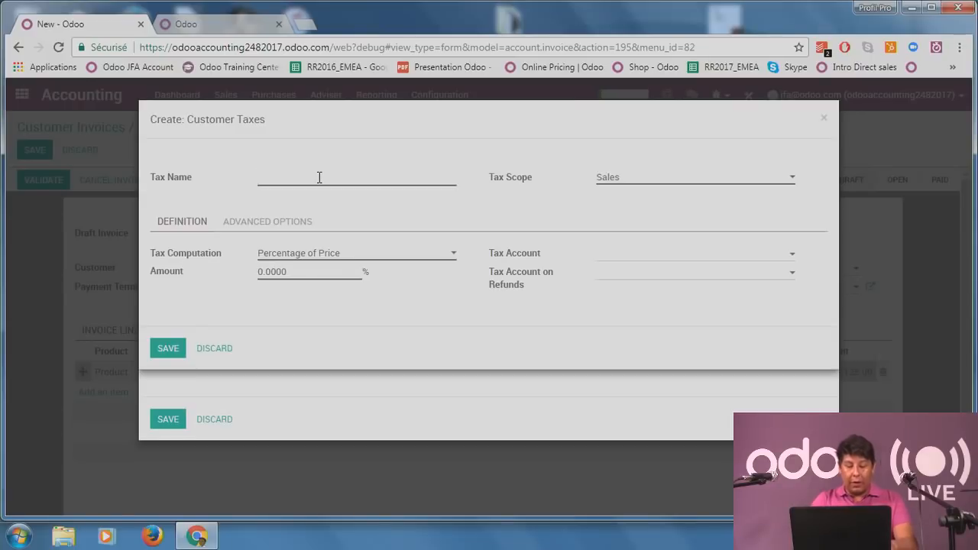
{"action": "type", "text": "EC"}
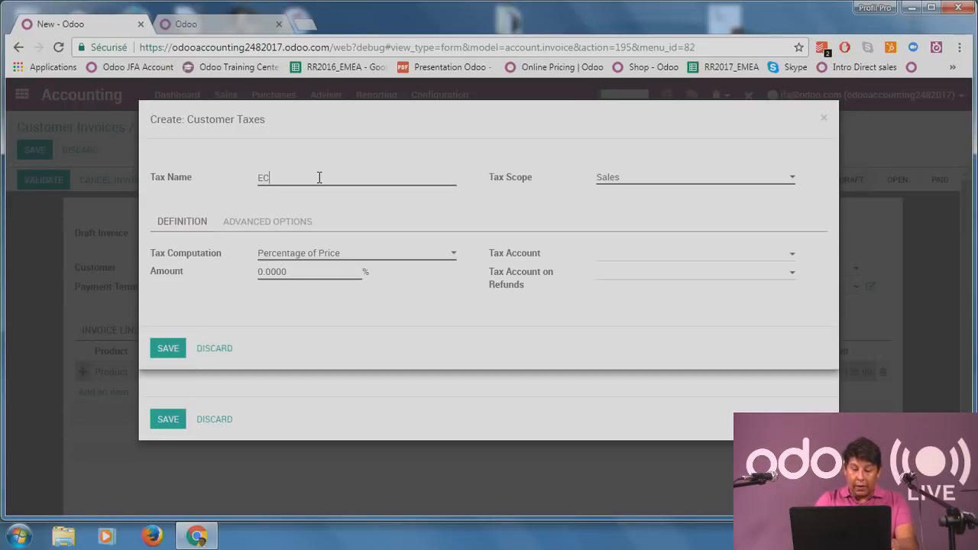
{"action": "type", "text": "O TA"}
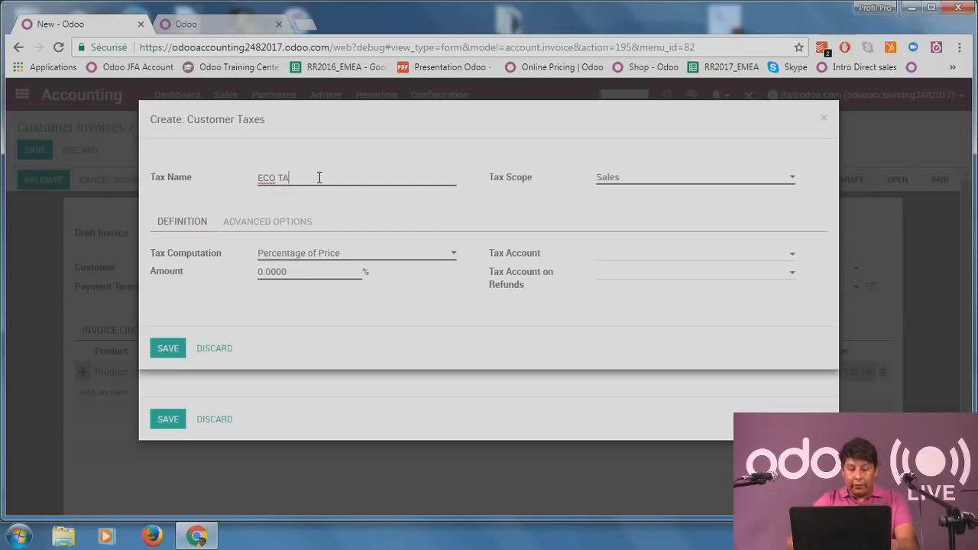
{"action": "type", "text": "X"}
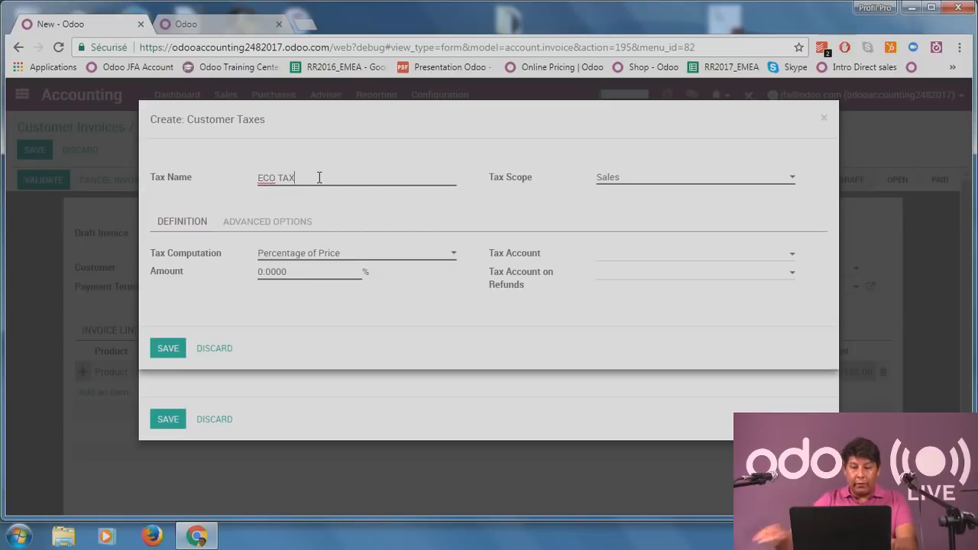
{"action": "left_click", "coordinate": [624, 179]}
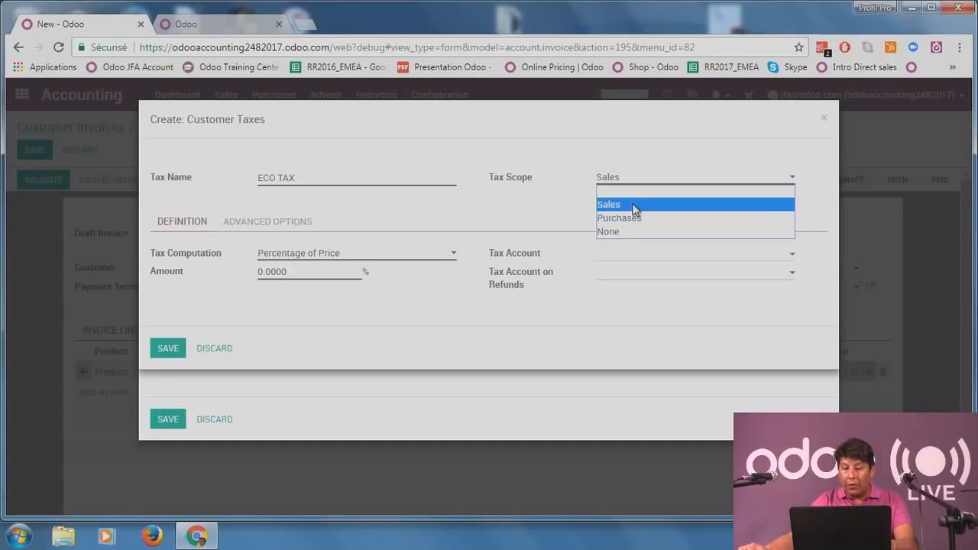
{"action": "left_click", "coordinate": [634, 206]}
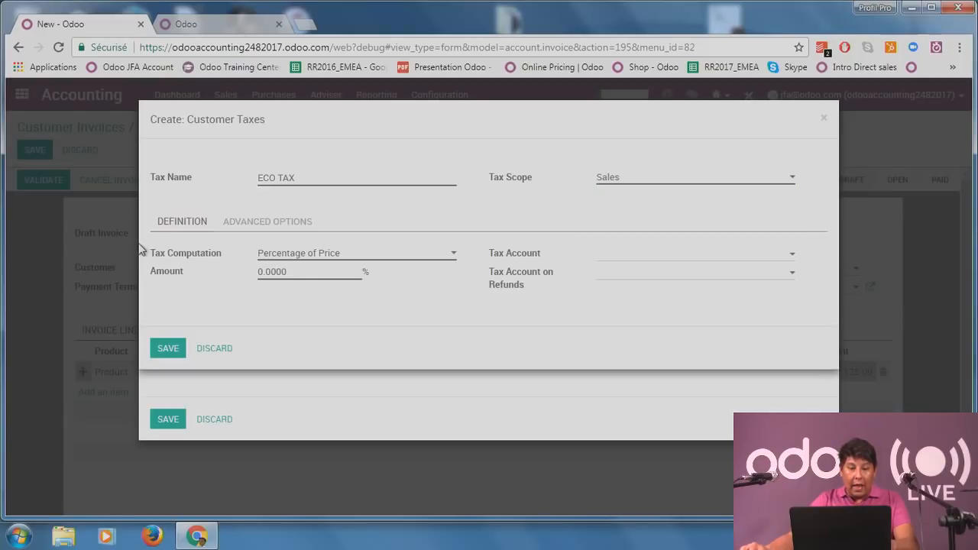
{"action": "left_click_drag", "start_coordinate": [140, 250], "coordinate": [200, 253]}
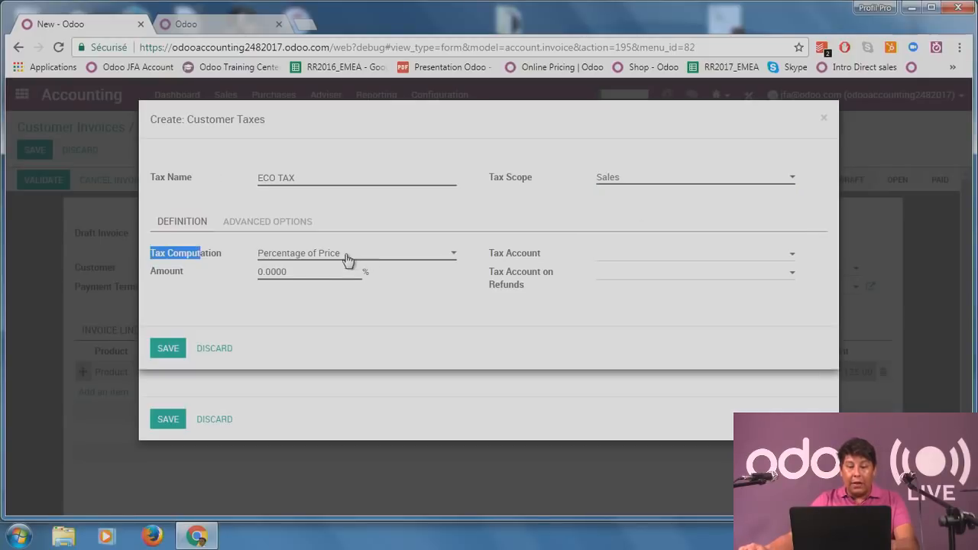
{"action": "left_click", "coordinate": [426, 264]}
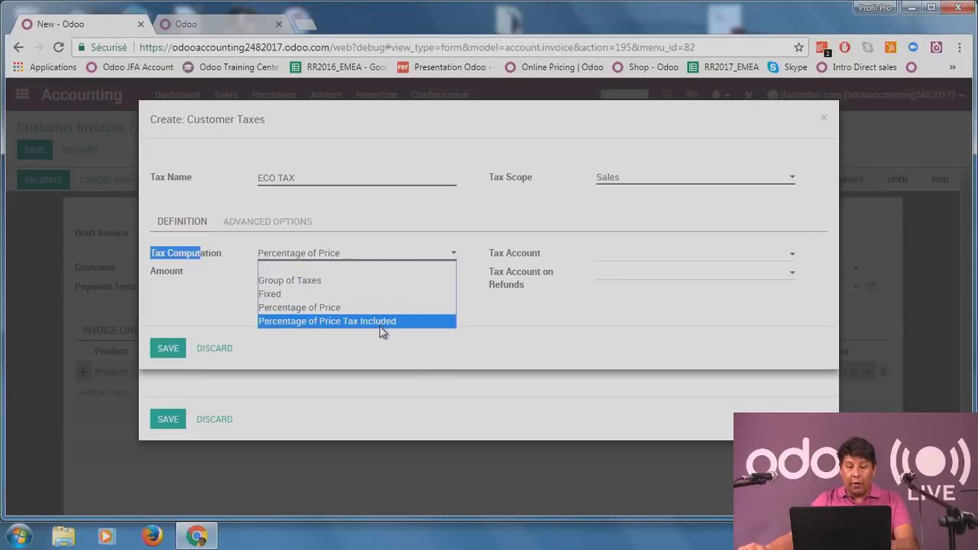
{"action": "left_click", "coordinate": [473, 319]}
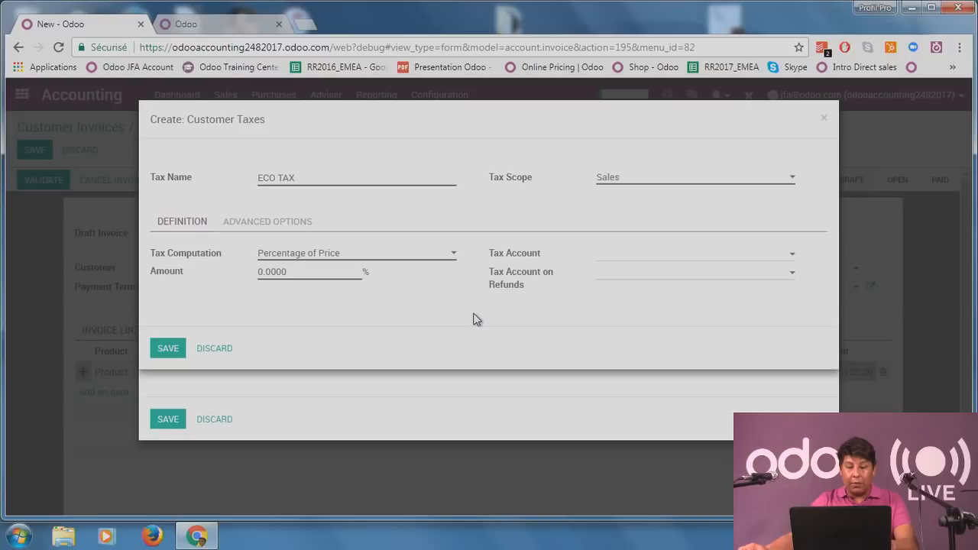
{"action": "type", "text": "2"}
Browse the tax and refund accounts, then discard ECO TAX and save the product.
{"action": "left_click", "coordinate": [688, 261]}
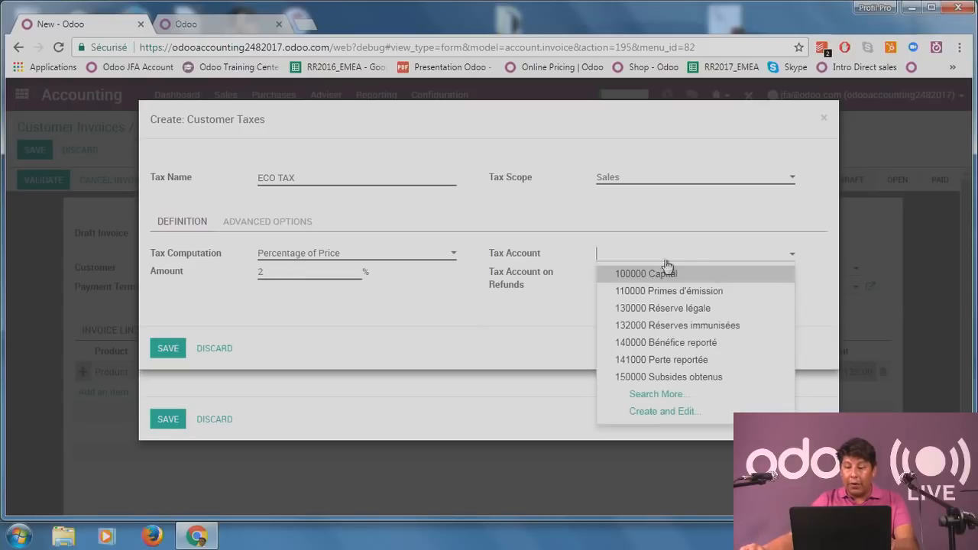
{"action": "left_click", "coordinate": [542, 298]}
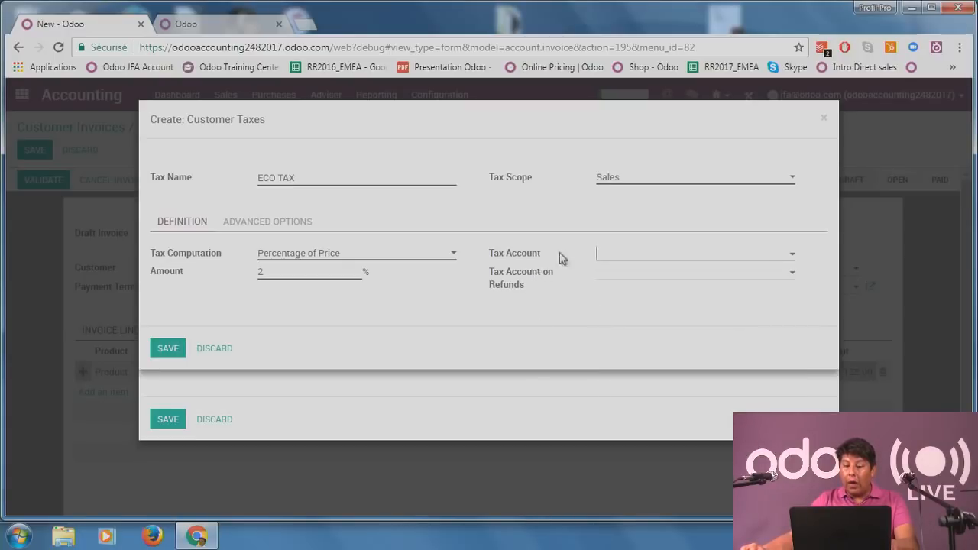
{"action": "left_click", "coordinate": [622, 255]}
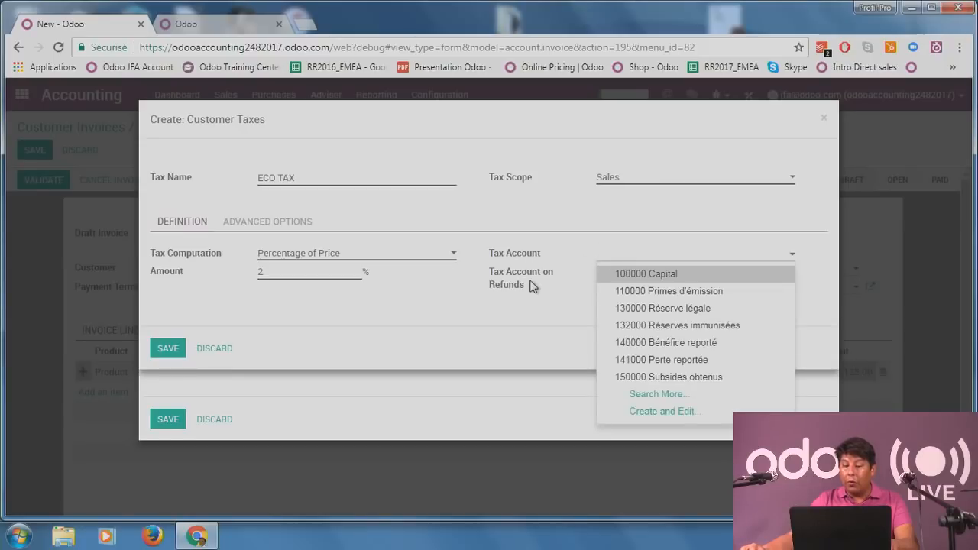
{"action": "mouse_move", "coordinate": [531, 283]}
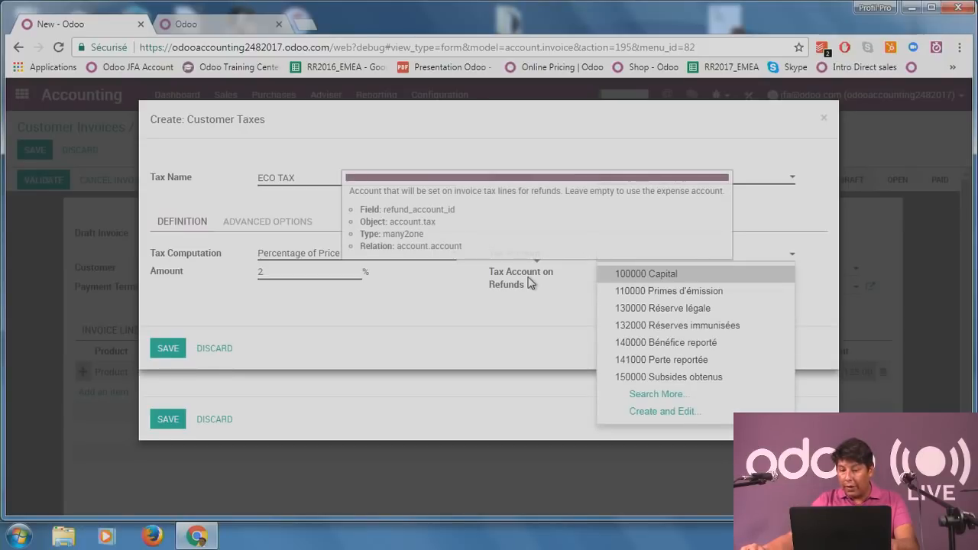
{"action": "left_click", "coordinate": [595, 270]}
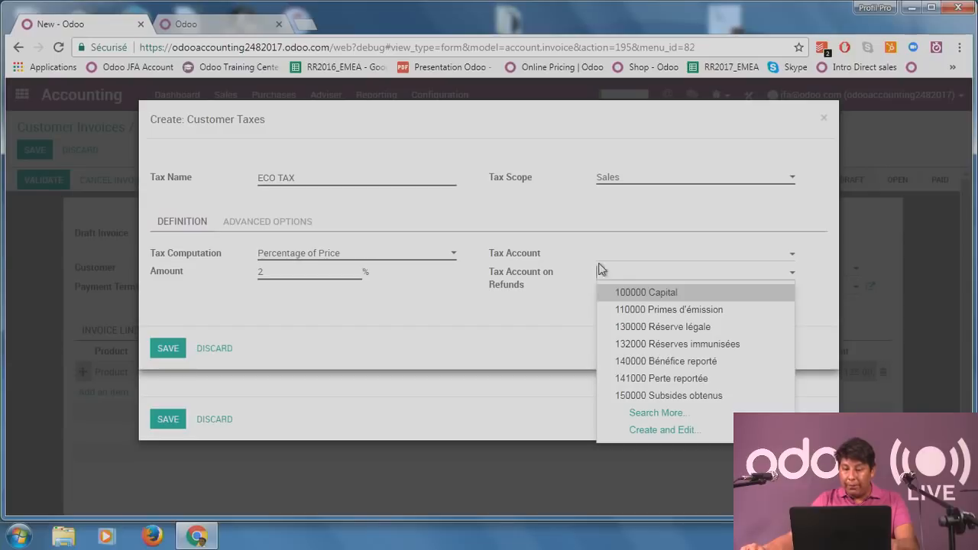
{"action": "left_click", "coordinate": [623, 258]}
{"action": "left_click", "coordinate": [243, 349]}
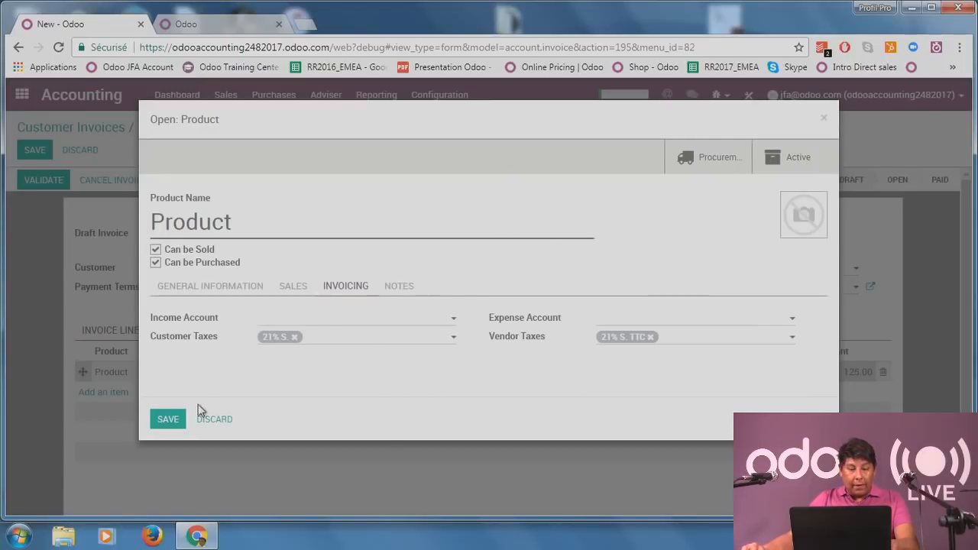
{"action": "left_click", "coordinate": [174, 420]}
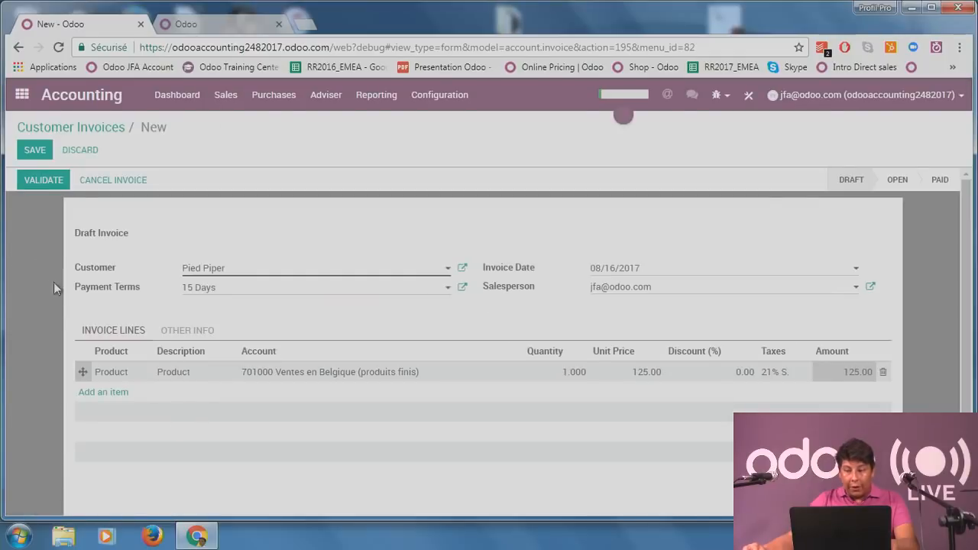
Save the Pied Piper draft invoice and check its journal, 400000 Clients account and 08/31/2017 due date.
{"action": "scroll", "coordinate": [71, 320], "scroll_direction": "down", "scroll_amount": 1}
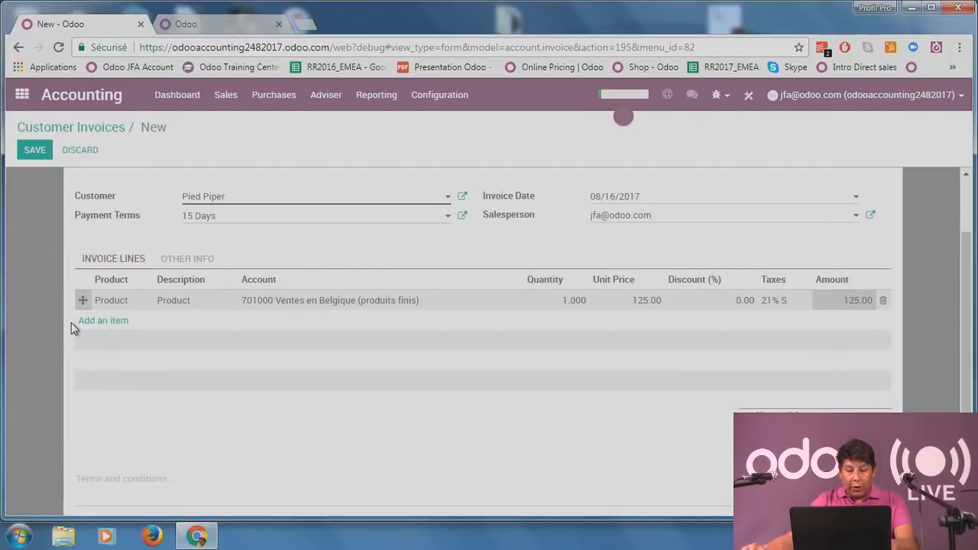
{"action": "scroll", "coordinate": [71, 328], "scroll_direction": "up", "scroll_amount": 1}
{"action": "scroll", "coordinate": [806, 367], "scroll_direction": "down", "scroll_amount": 1}
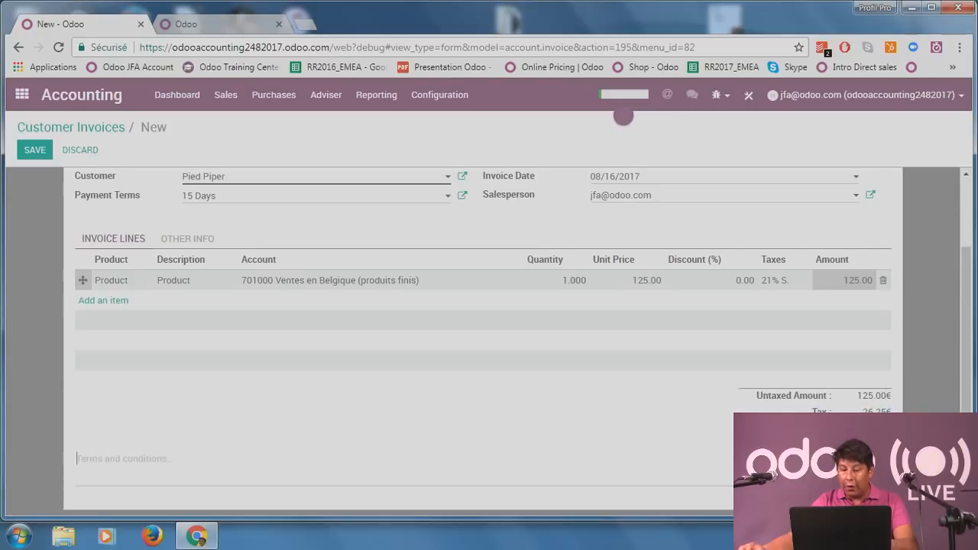
{"action": "scroll", "coordinate": [726, 458], "scroll_direction": "up", "scroll_amount": 1}
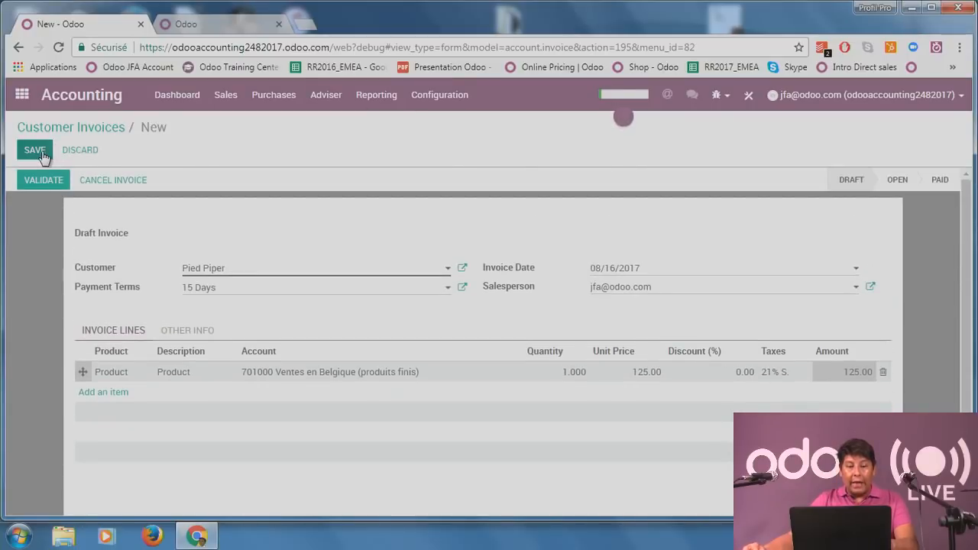
{"action": "left_click", "coordinate": [39, 150]}
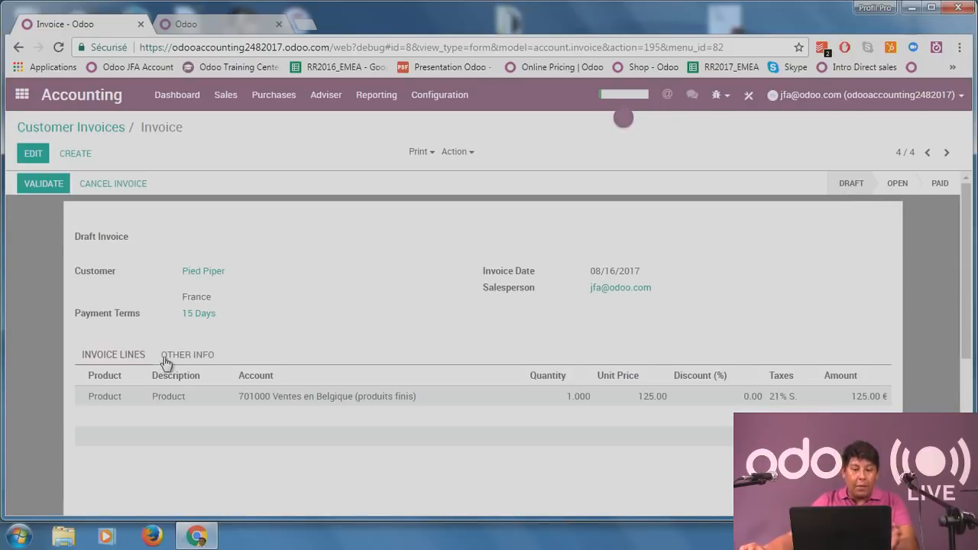
{"action": "left_click", "coordinate": [201, 355]}
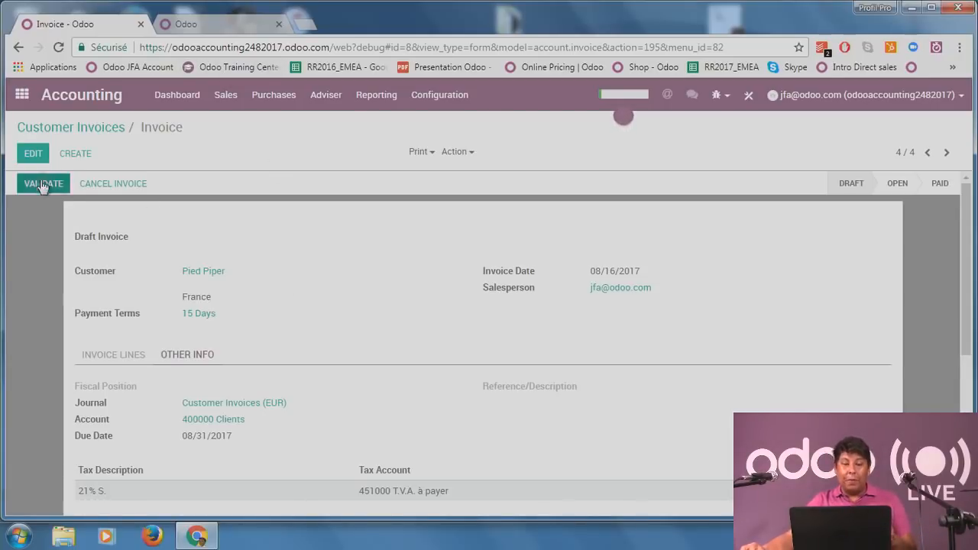
Validate the invoice as INV/2017/0007 and send it to Pied Piper by email with the PDF.
{"action": "left_click", "coordinate": [120, 354]}
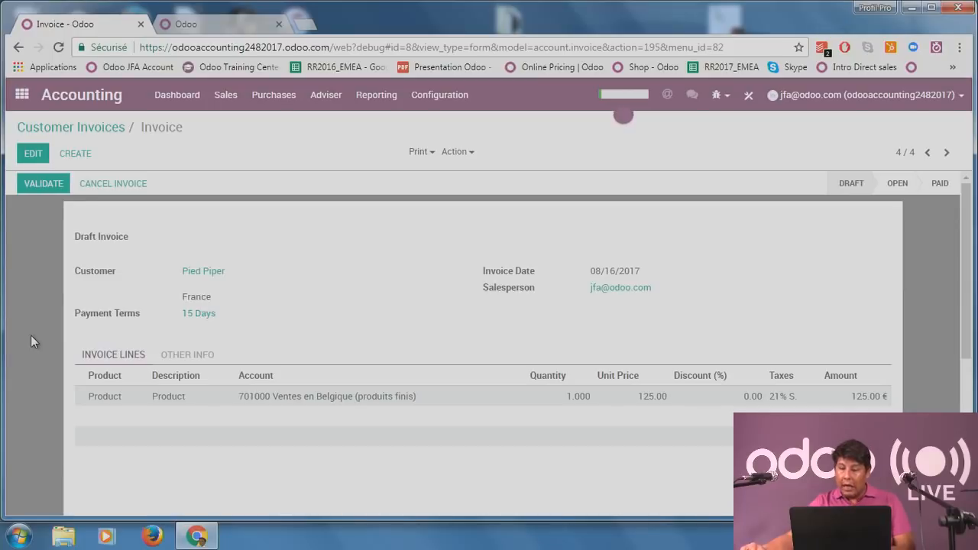
{"action": "left_click", "coordinate": [44, 191]}
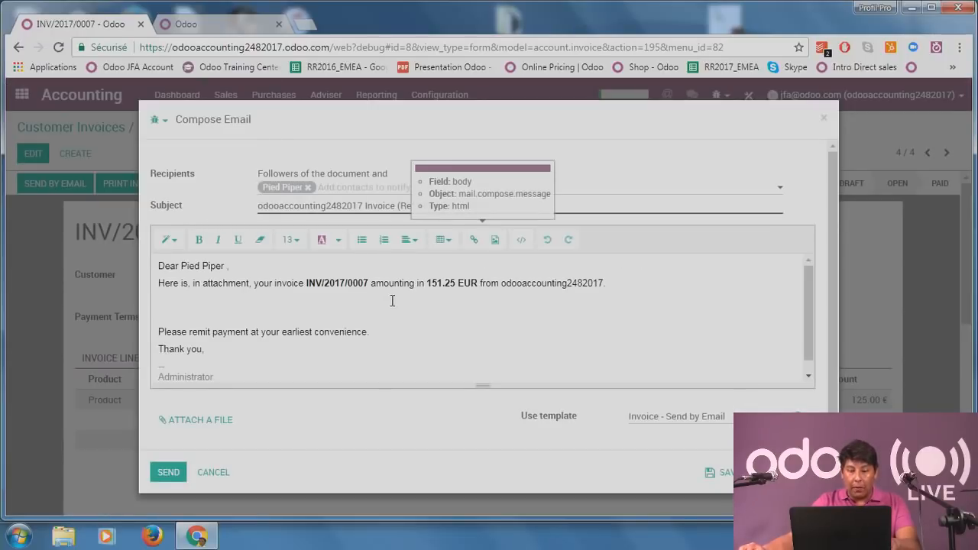
{"action": "left_click_drag", "start_coordinate": [302, 285], "coordinate": [369, 285]}
{"action": "left_click", "coordinate": [363, 306]}
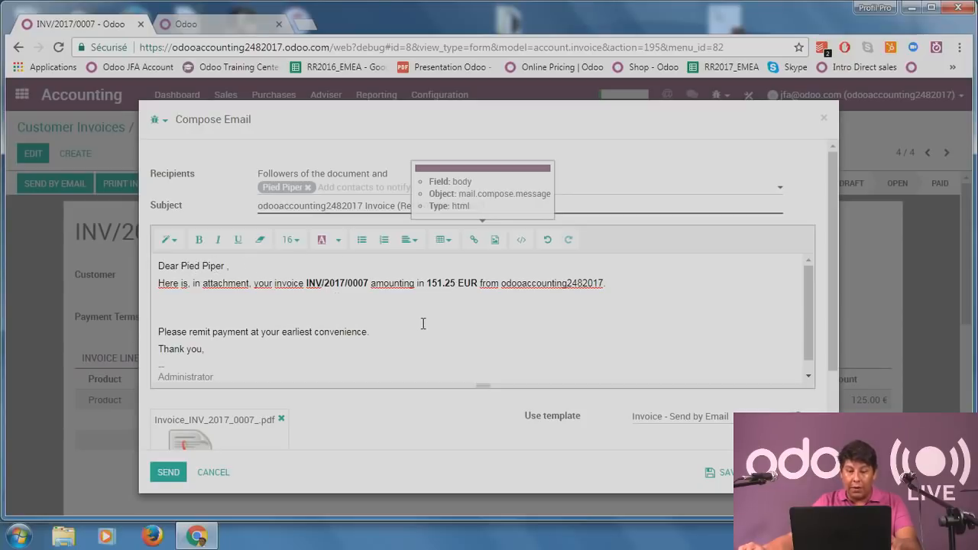
{"action": "scroll", "coordinate": [398, 328], "scroll_direction": "down", "scroll_amount": 1}
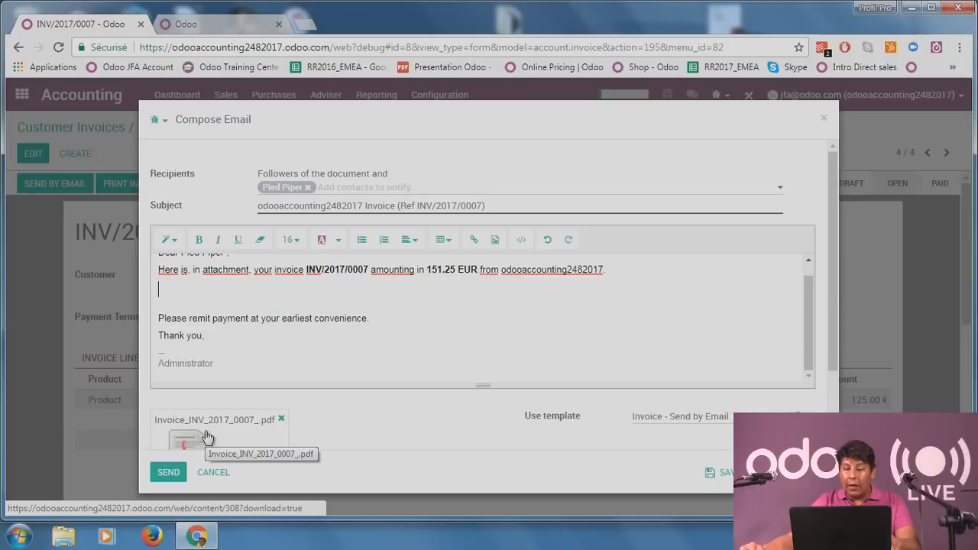
{"action": "scroll", "coordinate": [411, 328], "scroll_direction": "up", "scroll_amount": 1}
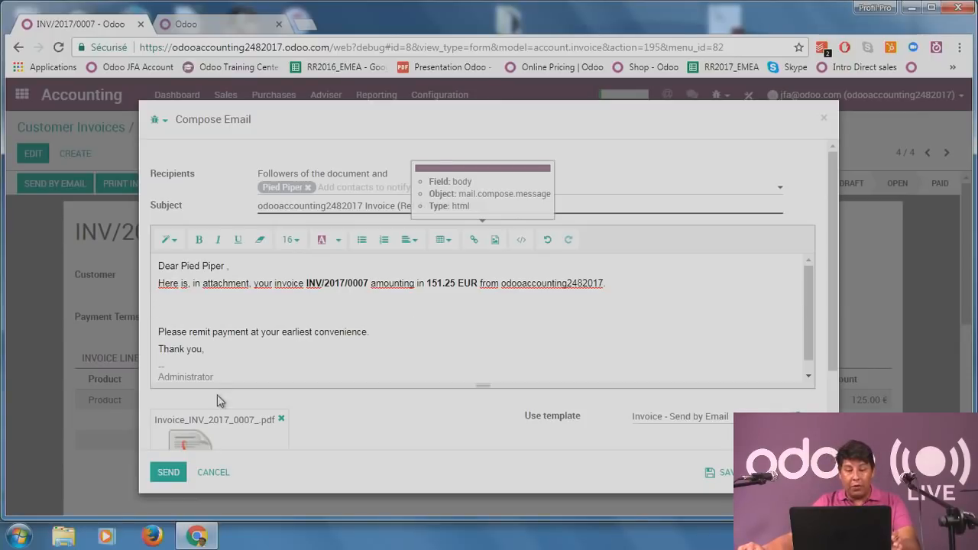
{"action": "left_click", "coordinate": [162, 473]}
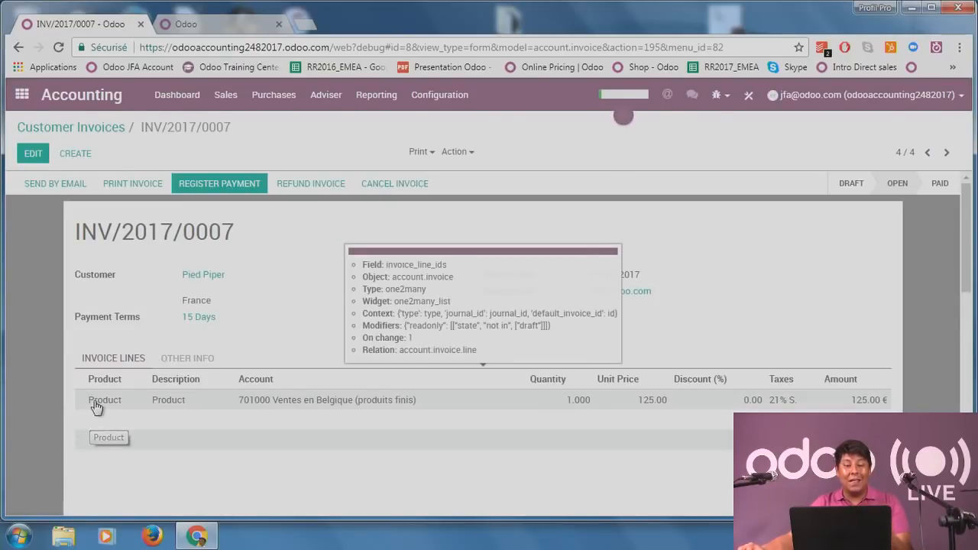
Check the sent email in the chatter, then open journal entry INV/2017/0007 from Other Info.
{"action": "scroll", "coordinate": [64, 369], "scroll_direction": "down", "scroll_amount": 1}
{"action": "scroll", "coordinate": [64, 373], "scroll_direction": "down", "scroll_amount": 6}
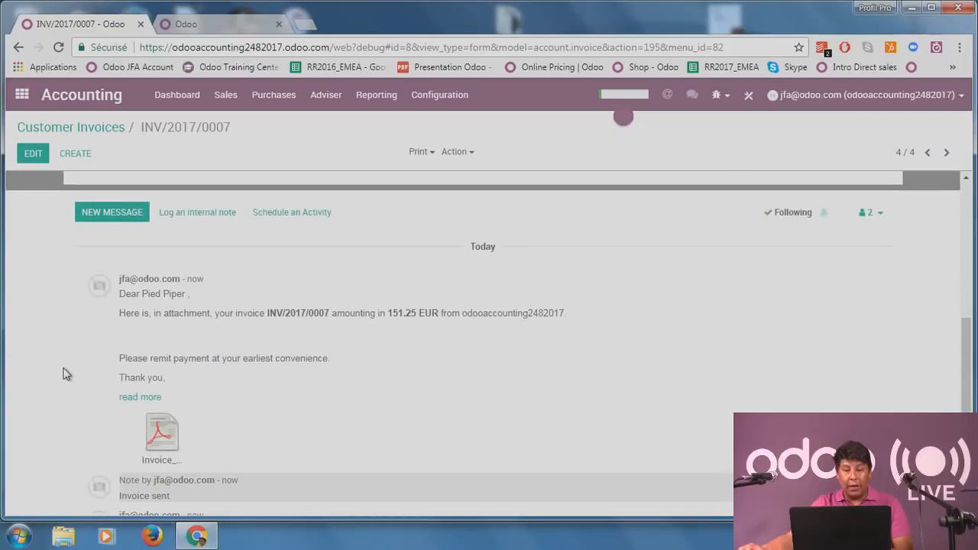
{"action": "scroll", "coordinate": [325, 392], "scroll_direction": "up", "scroll_amount": 7}
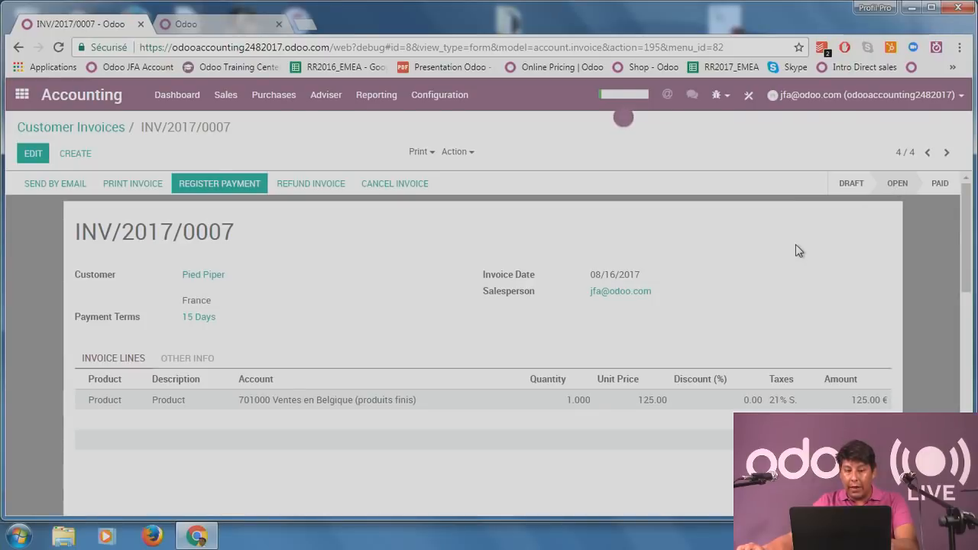
{"action": "left_click", "coordinate": [182, 359]}
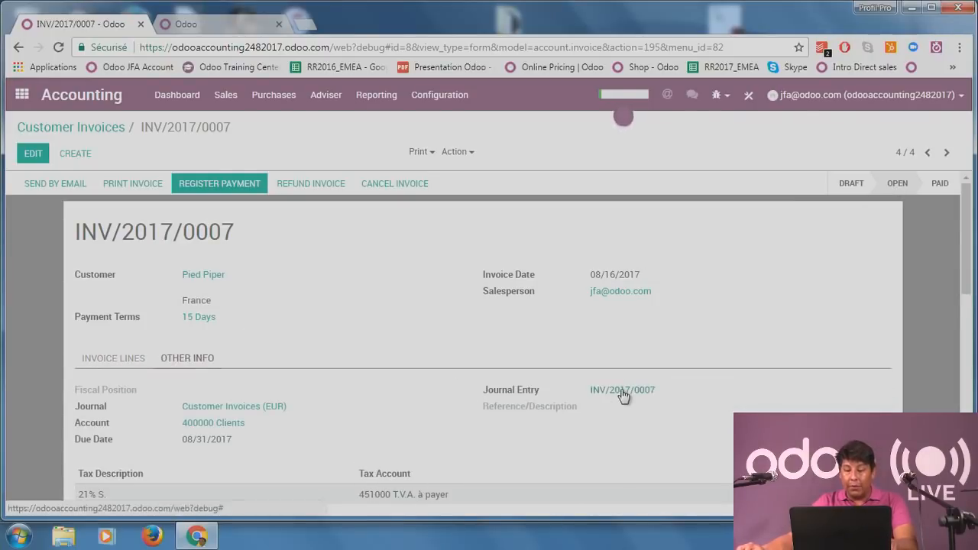
{"action": "scroll", "coordinate": [384, 386], "scroll_direction": "down", "scroll_amount": 1}
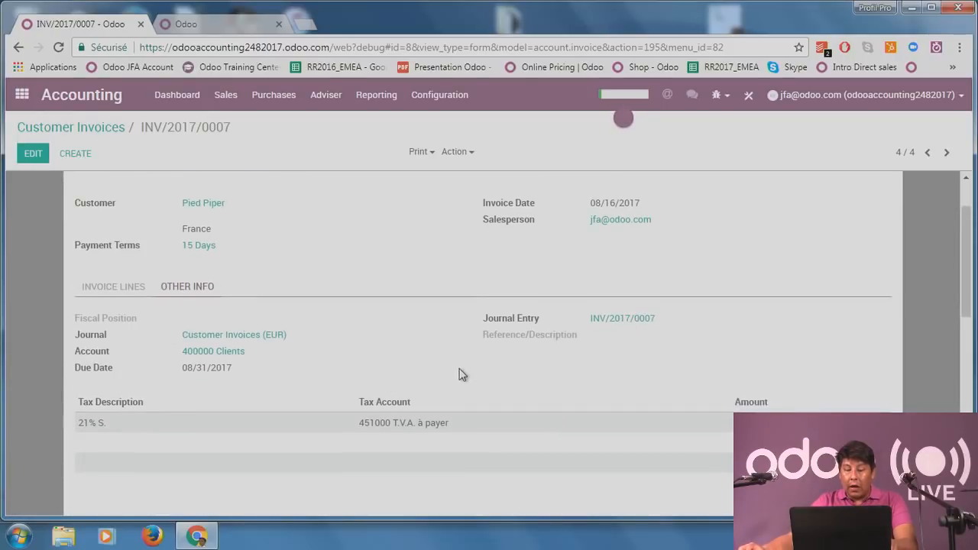
{"action": "left_click", "coordinate": [622, 318]}
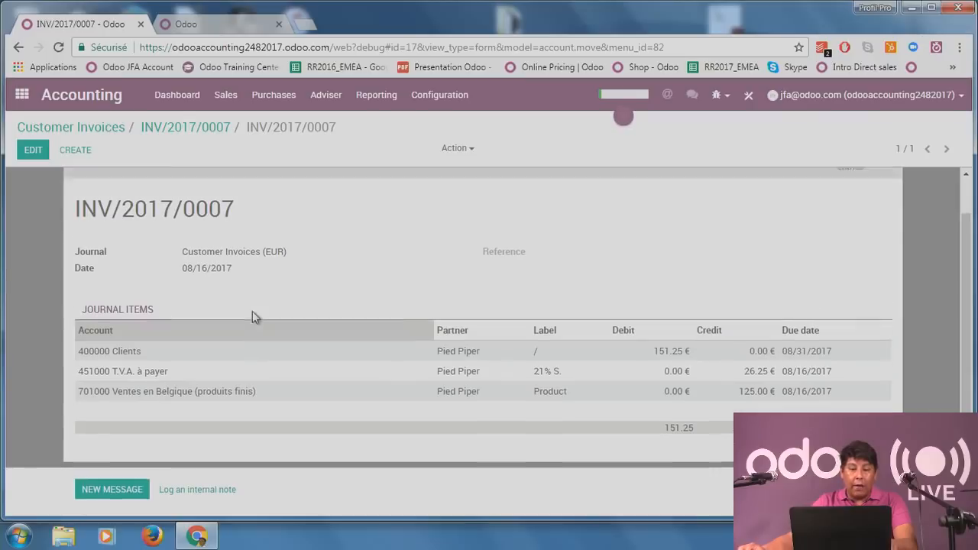
Confirm the entry balances at 151.25, return to INV/2017/0007, then show the Odoo home screen.
{"action": "scroll", "coordinate": [281, 309], "scroll_direction": "down", "scroll_amount": 1}
{"action": "scroll", "coordinate": [471, 269], "scroll_direction": "up", "scroll_amount": 1}
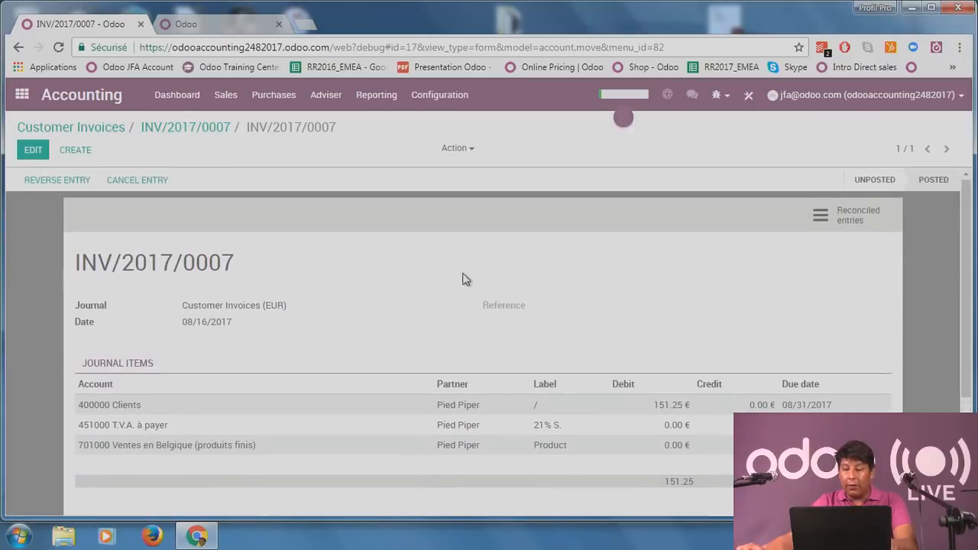
{"action": "scroll", "coordinate": [470, 276], "scroll_direction": "down", "scroll_amount": 1}
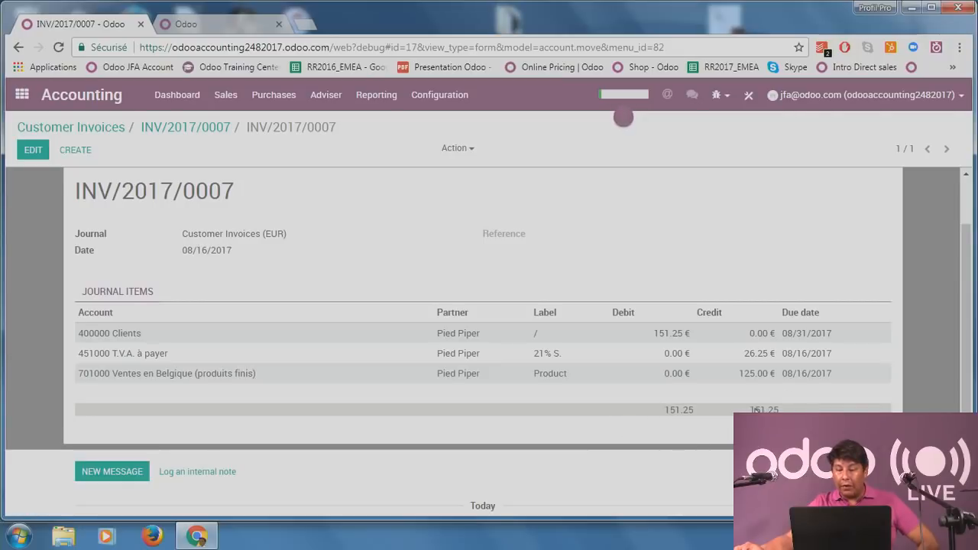
{"action": "mouse_move", "coordinate": [680, 426]}
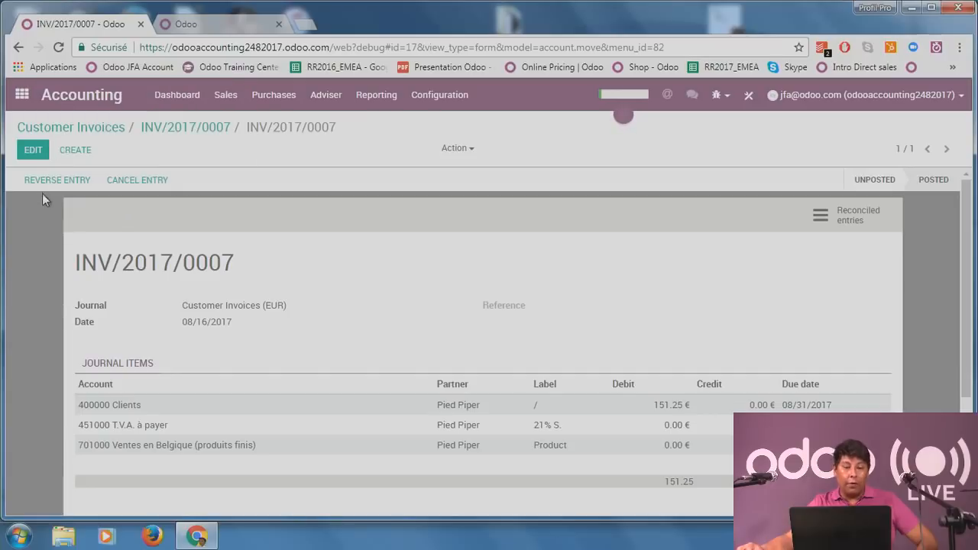
{"action": "left_click", "coordinate": [180, 128]}
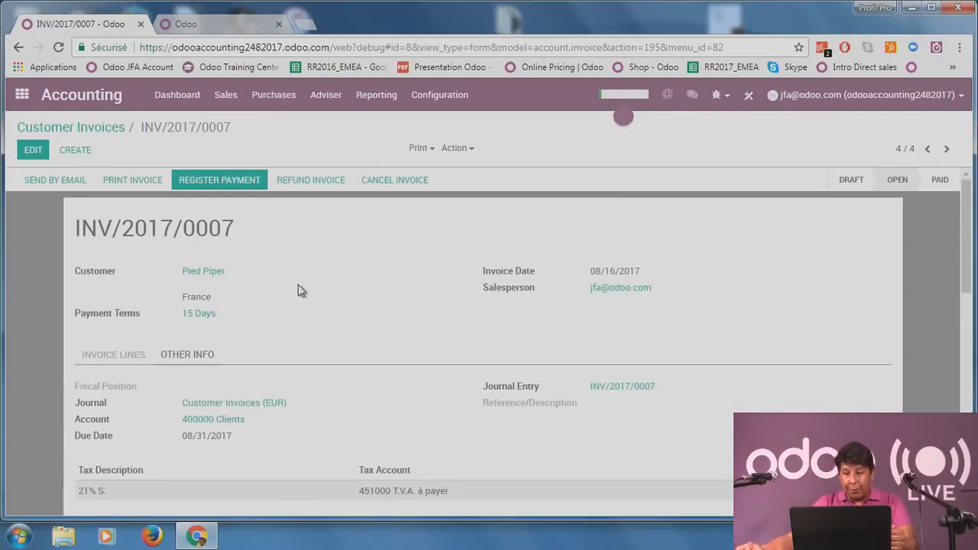
{"action": "left_click", "coordinate": [215, 28]}
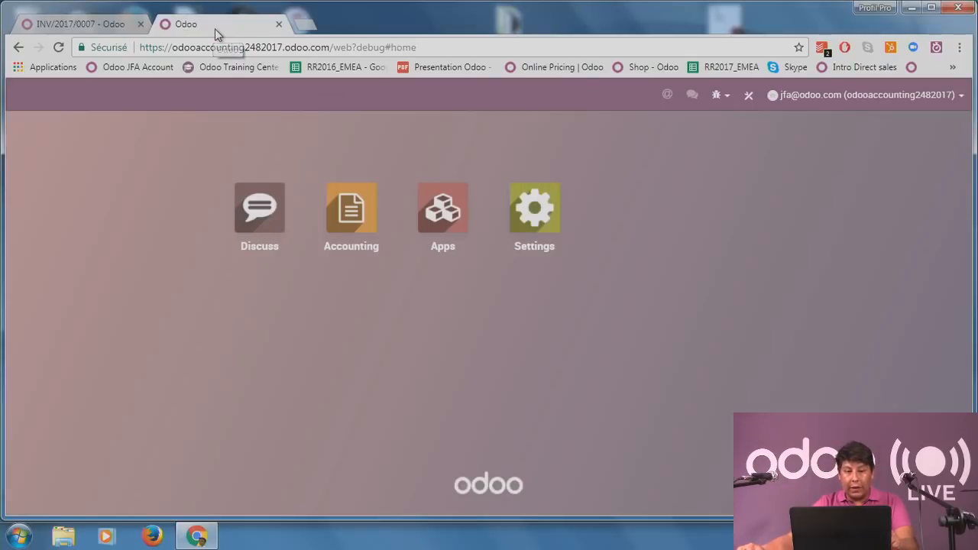
Open the Accounting dashboard and browse the customer invoices awaiting payment.
{"action": "left_click", "coordinate": [358, 206]}
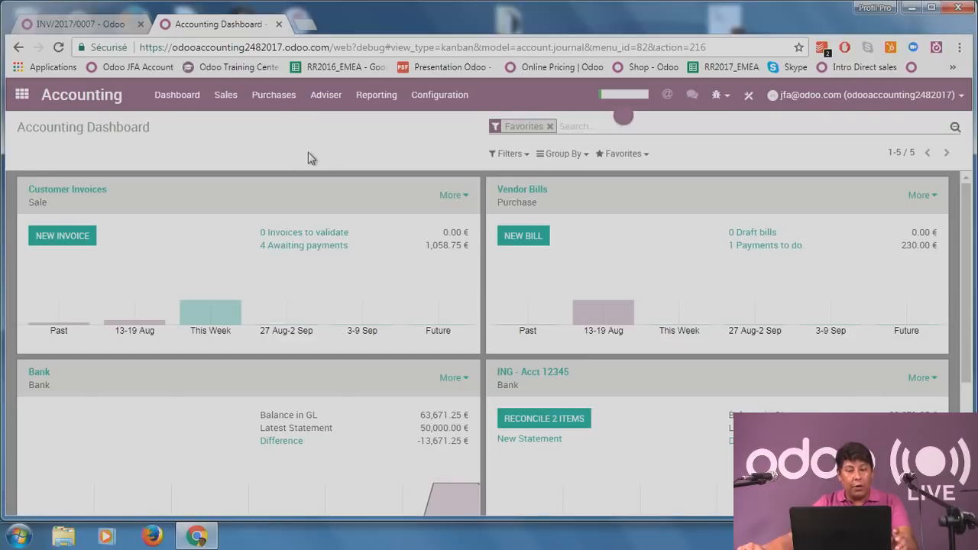
{"action": "left_click", "coordinate": [281, 246]}
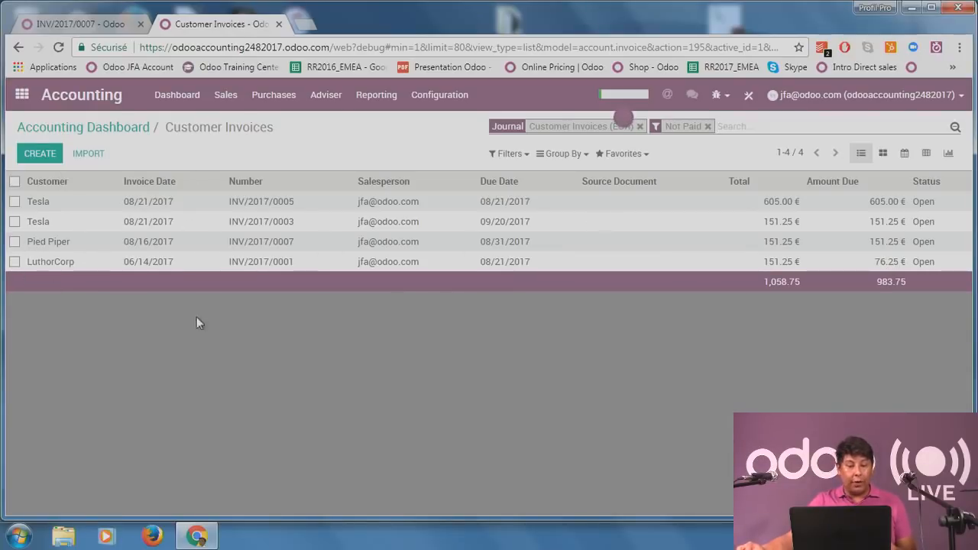
{"action": "left_click", "coordinate": [100, 26]}
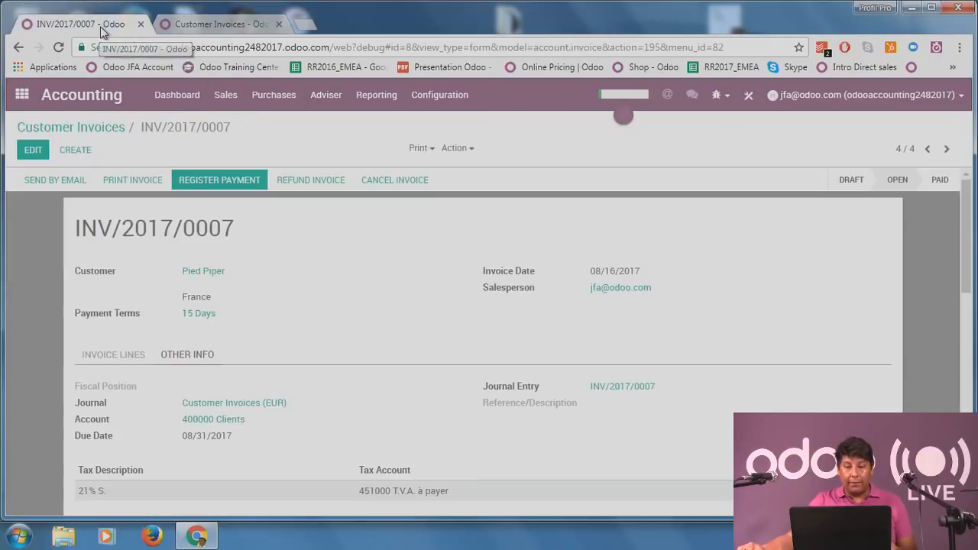
{"action": "left_click", "coordinate": [236, 26]}
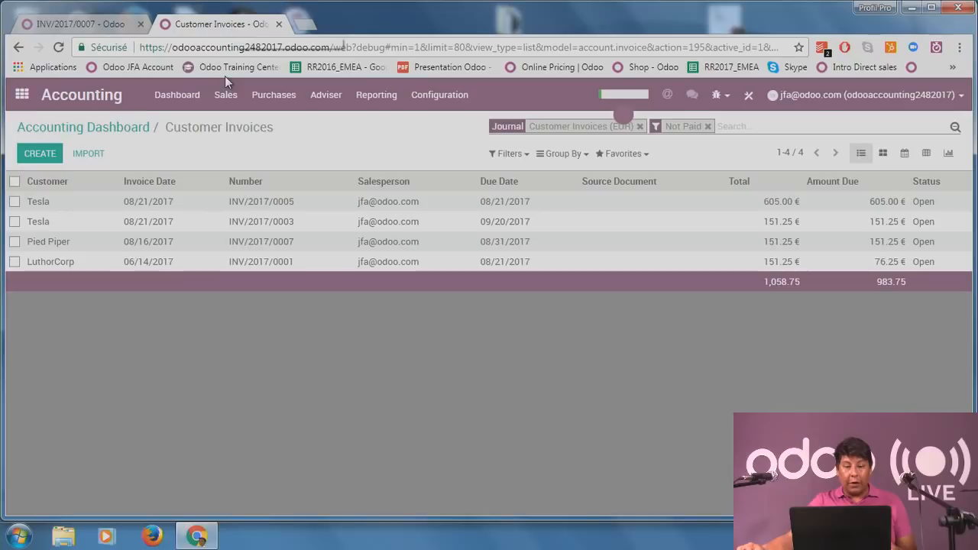
Look at Tesla's invoice INV/2017/0003, then return to INV/2017/0007 and scroll through it.
{"action": "left_click", "coordinate": [293, 220]}
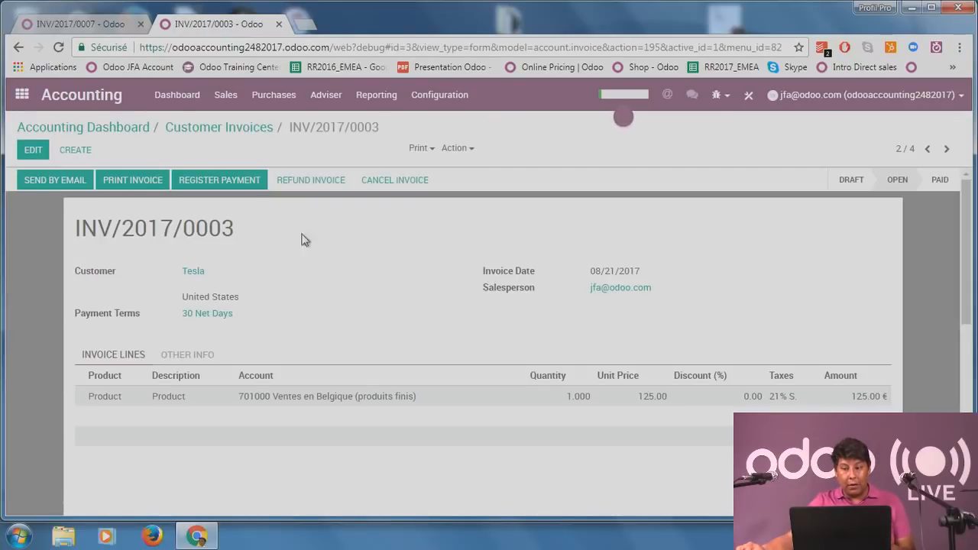
{"action": "left_click", "coordinate": [178, 102]}
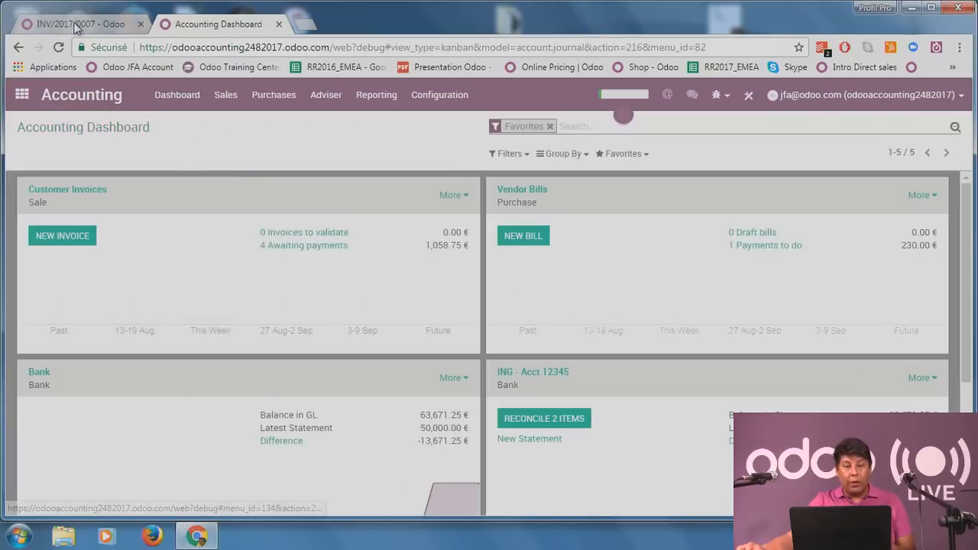
{"action": "left_click", "coordinate": [78, 25]}
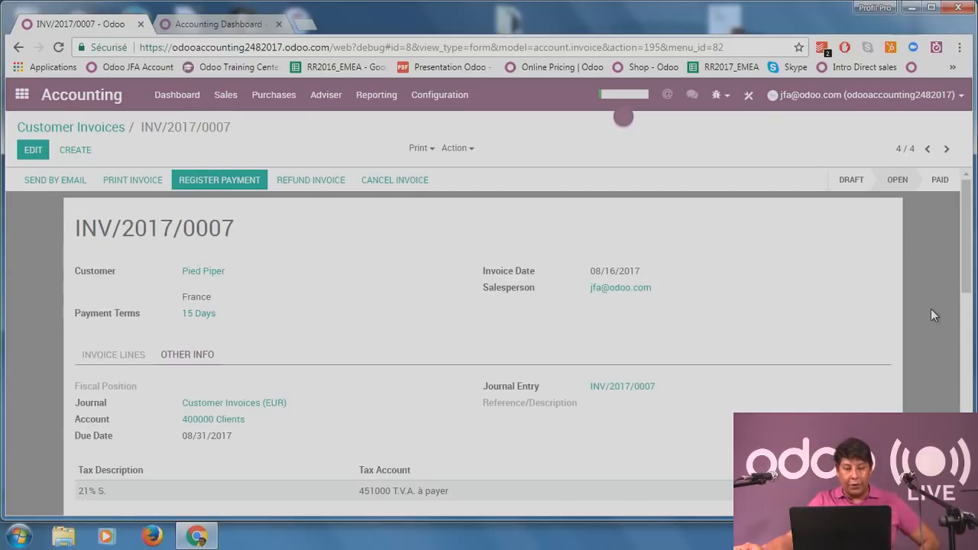
{"action": "scroll", "coordinate": [932, 309], "scroll_direction": "down", "scroll_amount": 1}
{"action": "scroll", "coordinate": [915, 308], "scroll_direction": "up", "scroll_amount": 1}
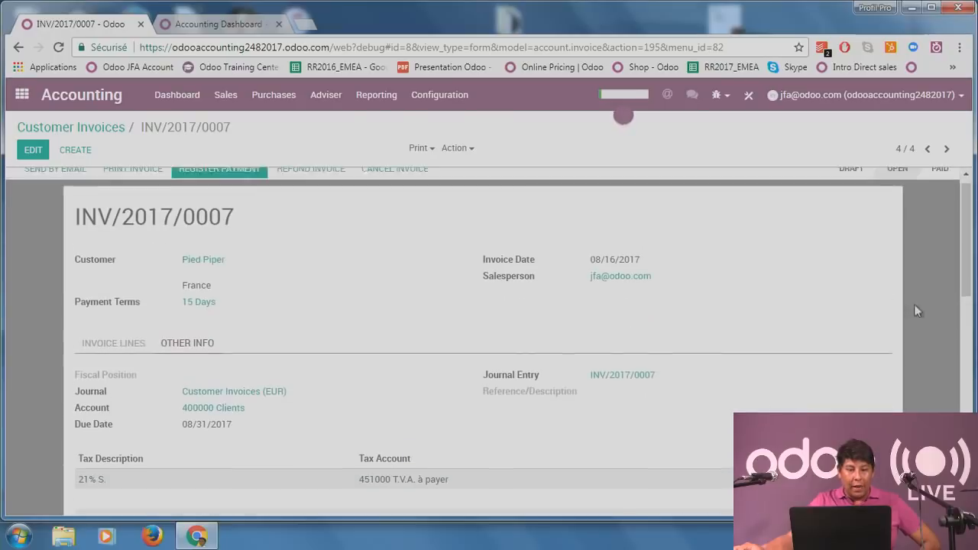
Register an 80 € partial payment on INV/2017/0007 from ING - Acct 12345, keeping it open.
{"action": "left_click", "coordinate": [201, 182]}
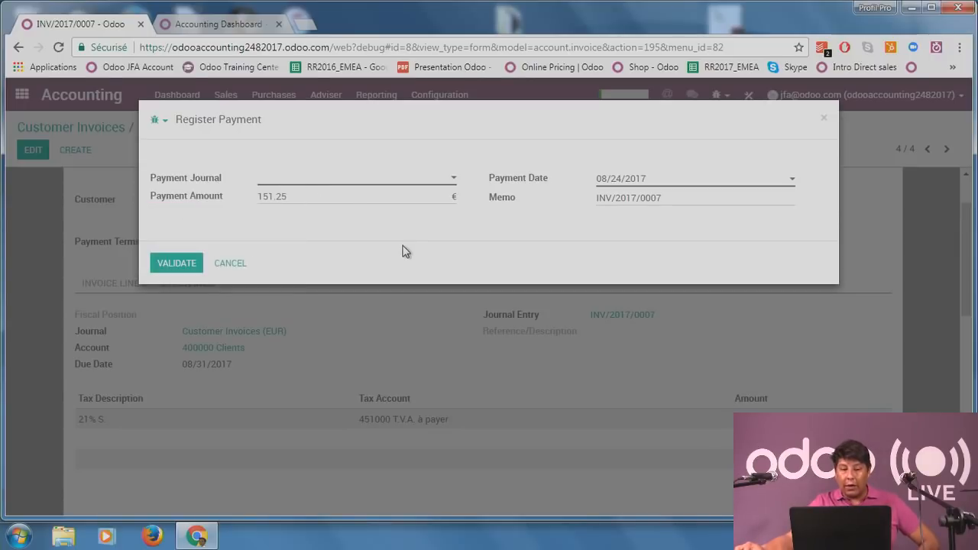
{"action": "left_click", "coordinate": [348, 185]}
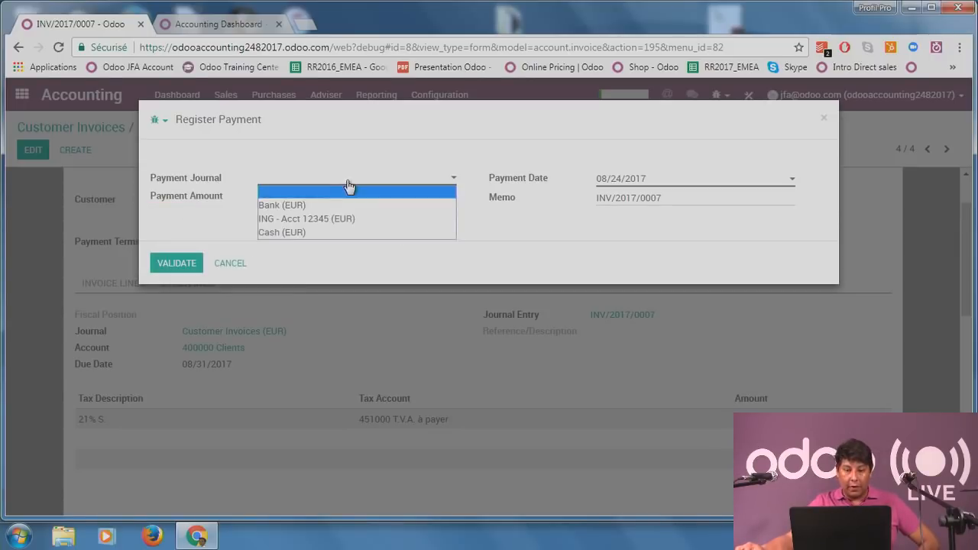
{"action": "left_click", "coordinate": [383, 225]}
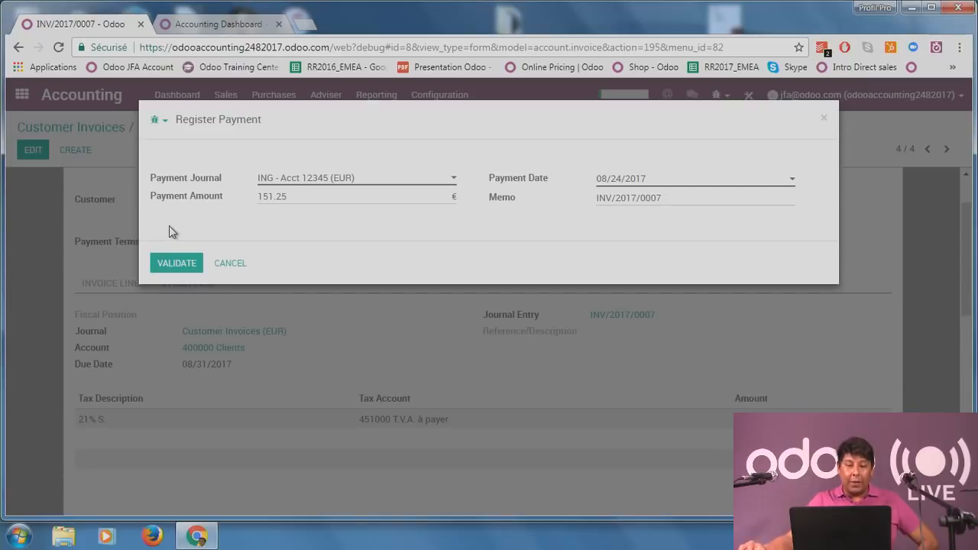
{"action": "left_click_drag", "start_coordinate": [311, 197], "coordinate": [240, 197]}
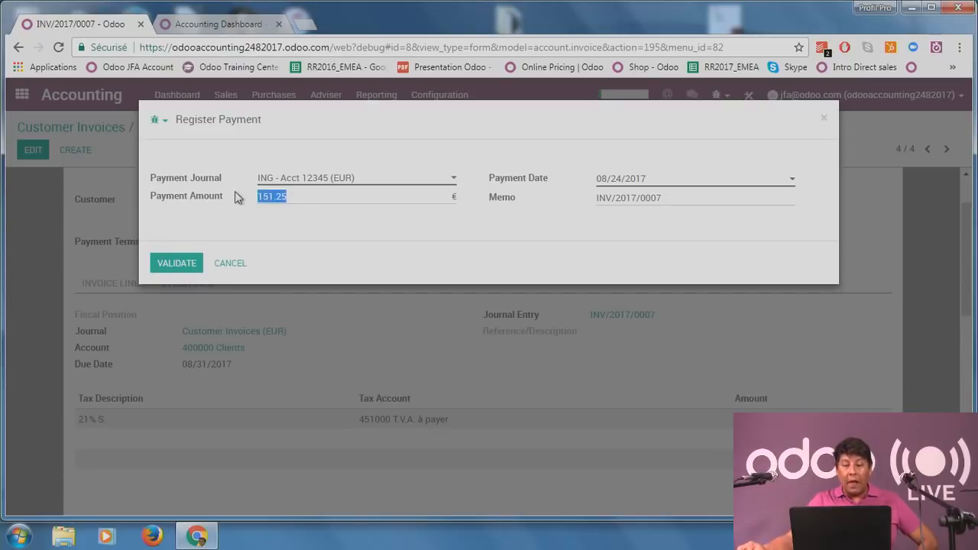
{"action": "left_click", "coordinate": [236, 240]}
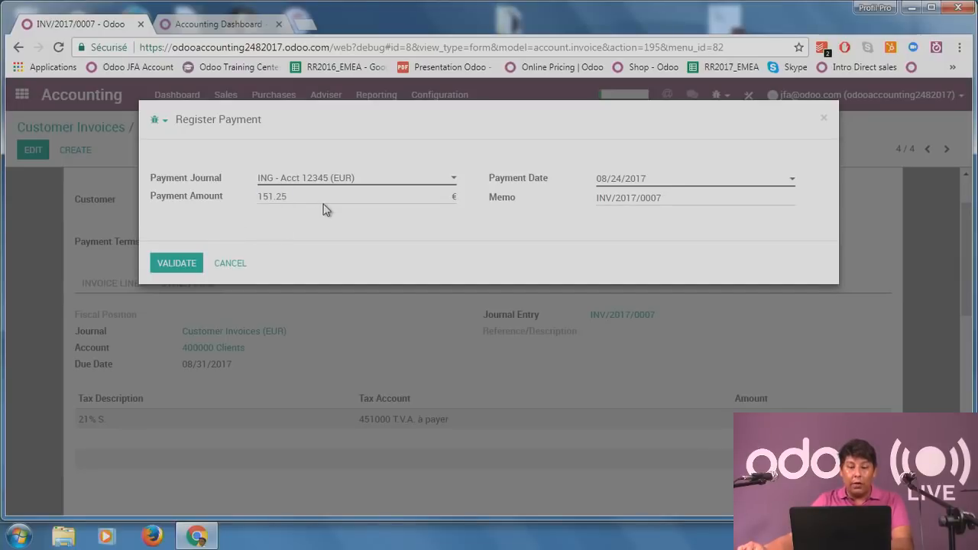
{"action": "double_click", "coordinate": [260, 198]}
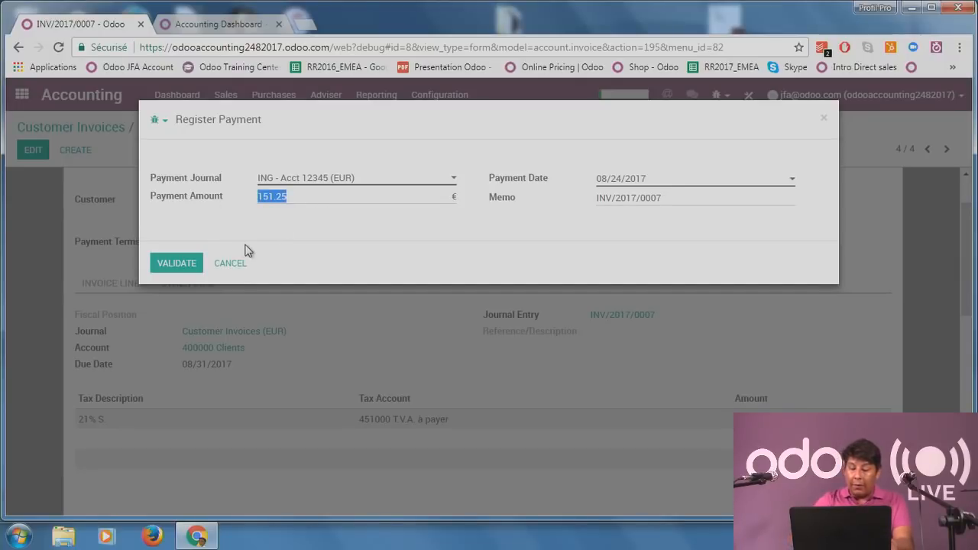
{"action": "type", "text": "80"}
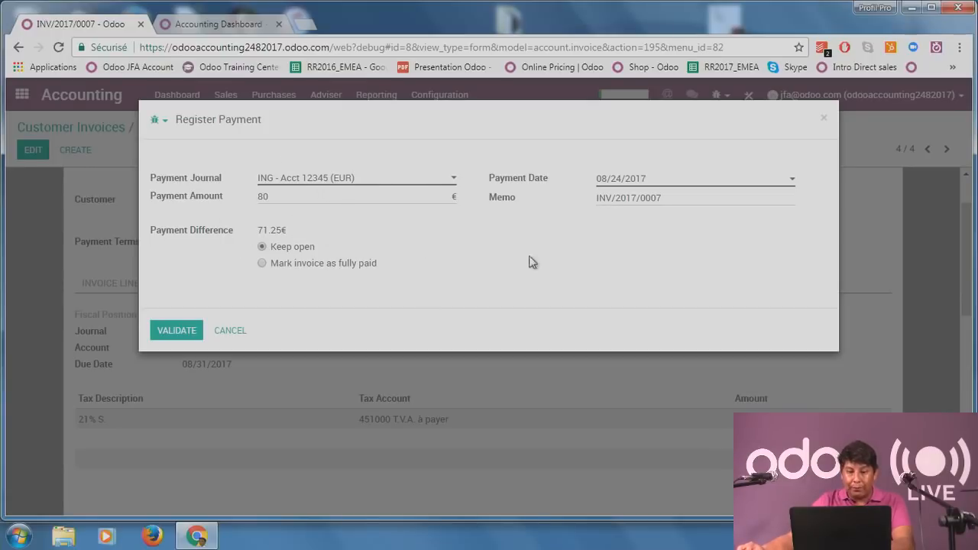
{"action": "mouse_move", "coordinate": [263, 268]}
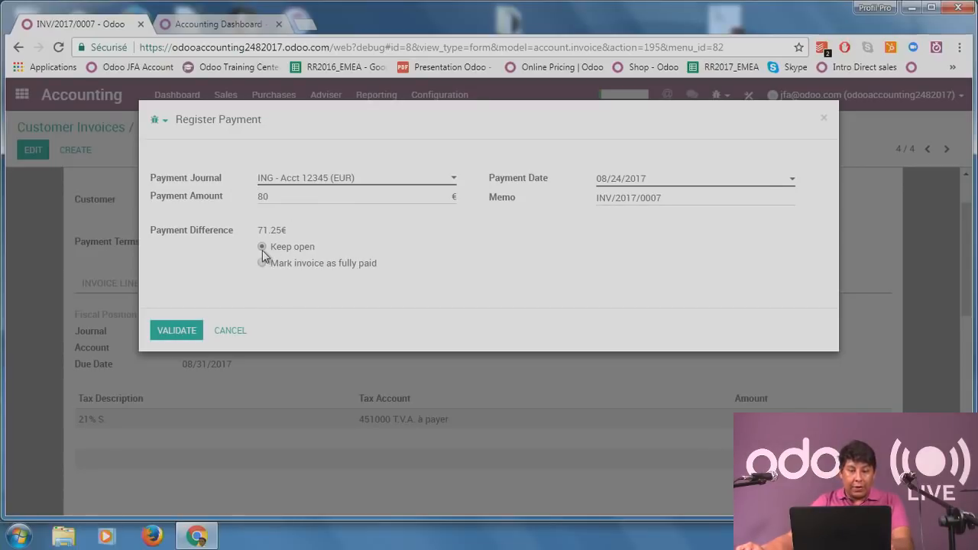
{"action": "left_click", "coordinate": [179, 334]}
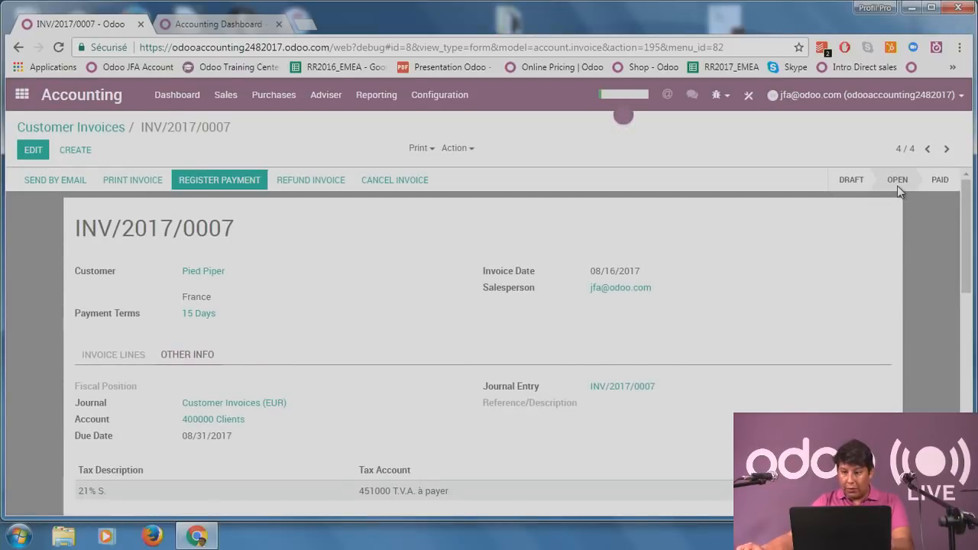
Show INV/2017/0007's invoice lines and inspect the 80.00 € ING payment dated 08/24/2017.
{"action": "scroll", "coordinate": [91, 281], "scroll_direction": "down", "scroll_amount": 1}
{"action": "left_click", "coordinate": [91, 281]}
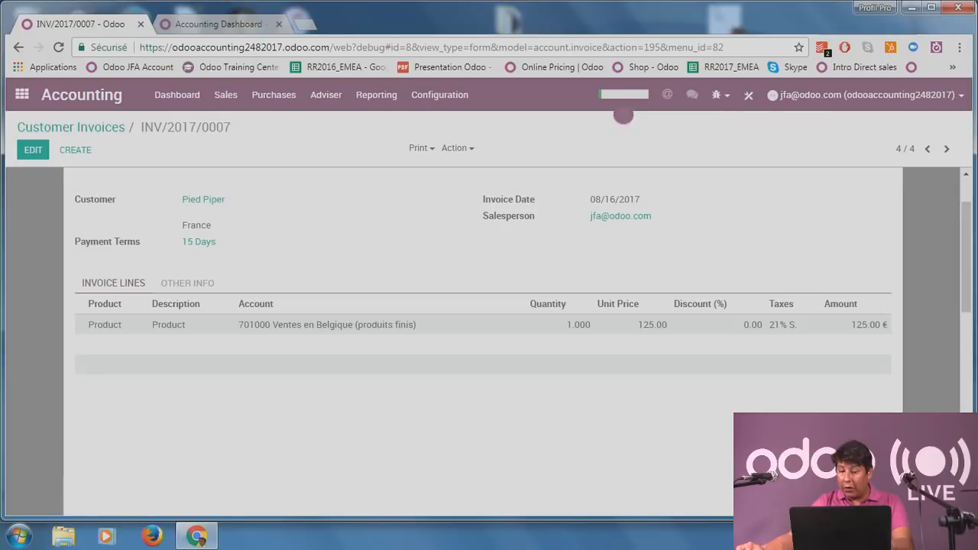
{"action": "scroll", "coordinate": [481, 321], "scroll_direction": "down", "scroll_amount": 1}
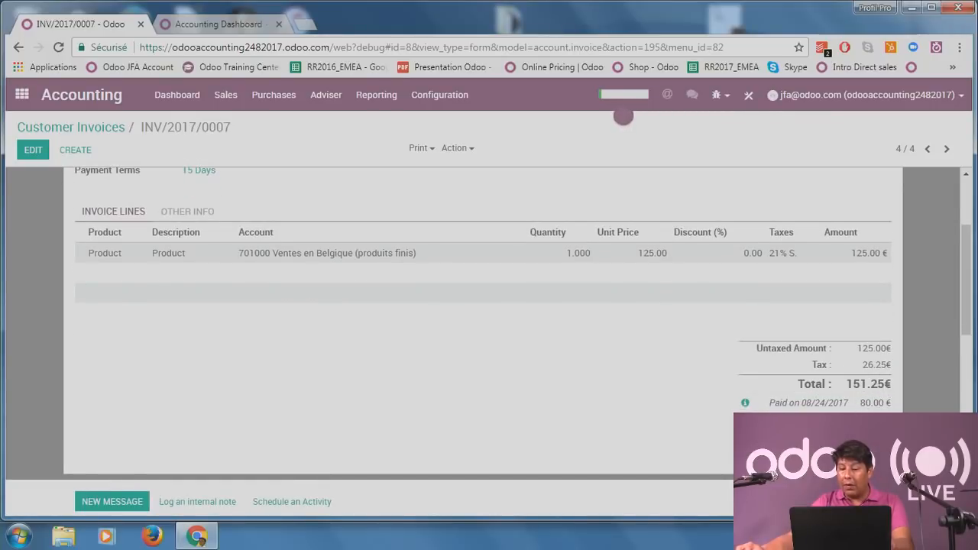
{"action": "left_click", "coordinate": [745, 404]}
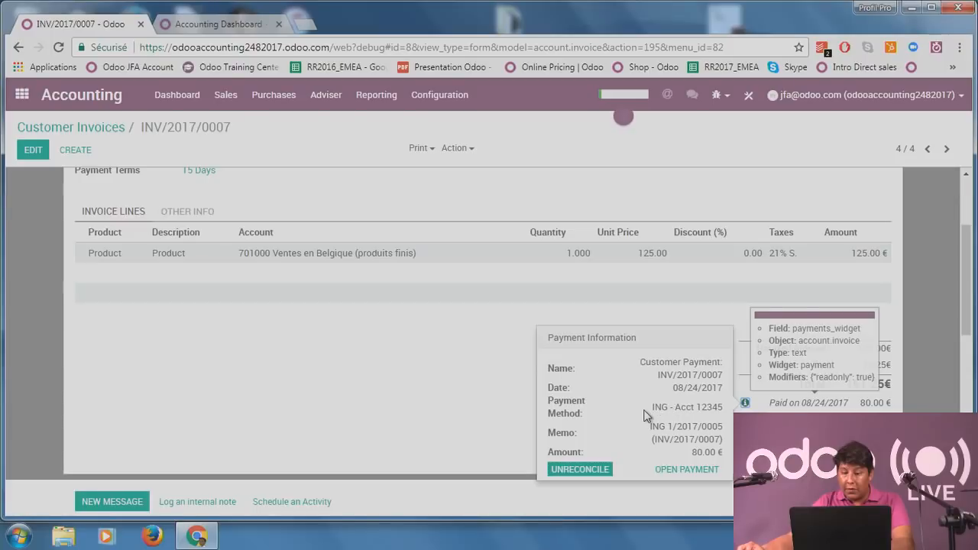
{"action": "left_click", "coordinate": [442, 374]}
{"action": "scroll", "coordinate": [442, 375], "scroll_direction": "up", "scroll_amount": 3}
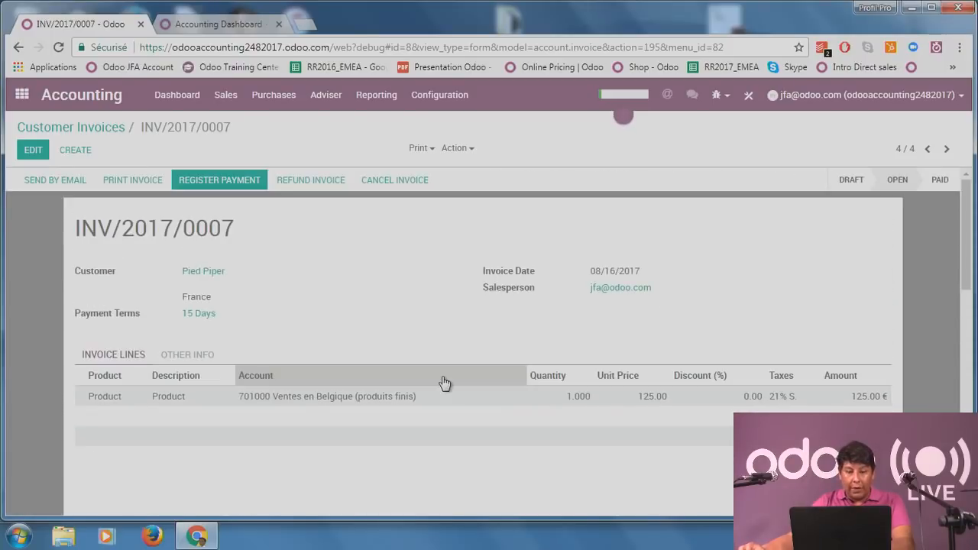
From the Accounting Dashboard, view the Chart of Accounts, then the Journals list under Configuration.
{"action": "left_click", "coordinate": [243, 24]}
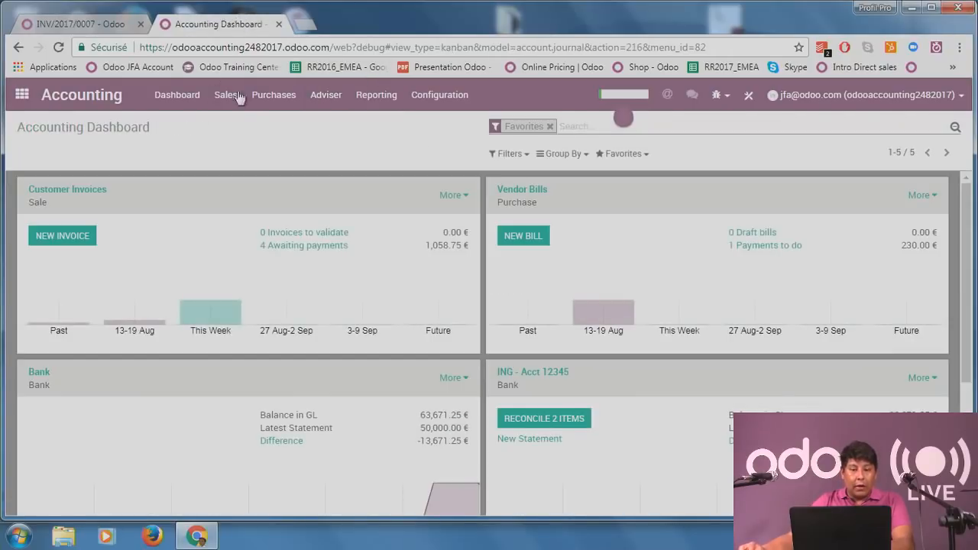
{"action": "left_click", "coordinate": [327, 96]}
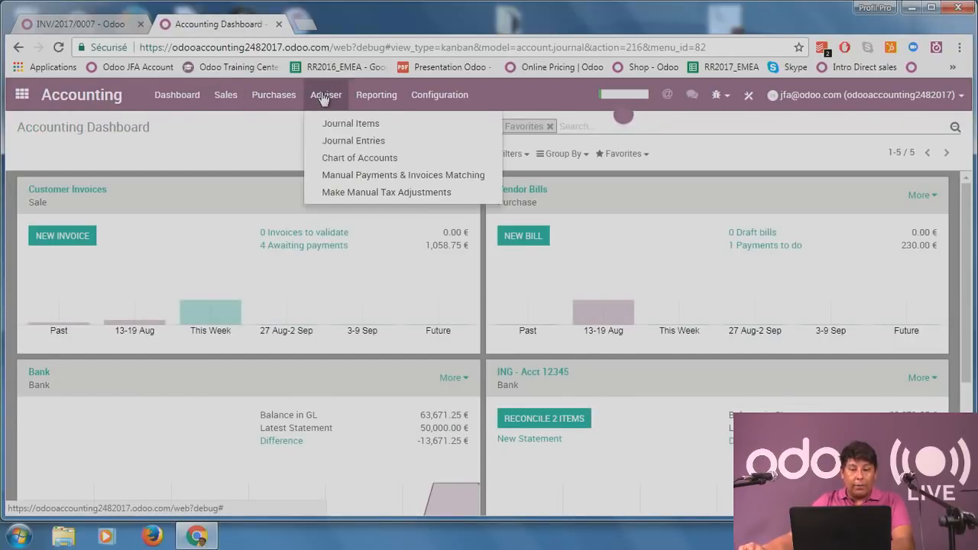
{"action": "left_click", "coordinate": [364, 157]}
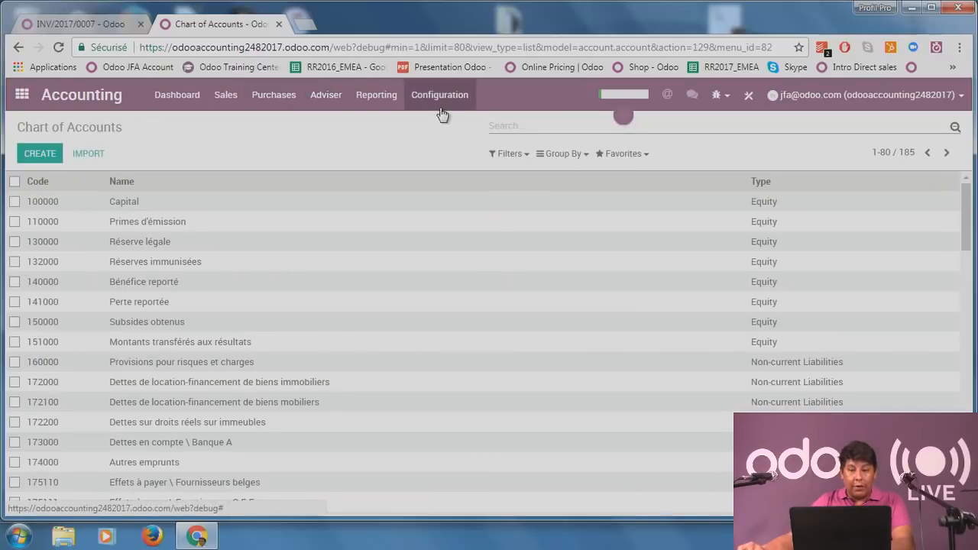
{"action": "left_click", "coordinate": [445, 99]}
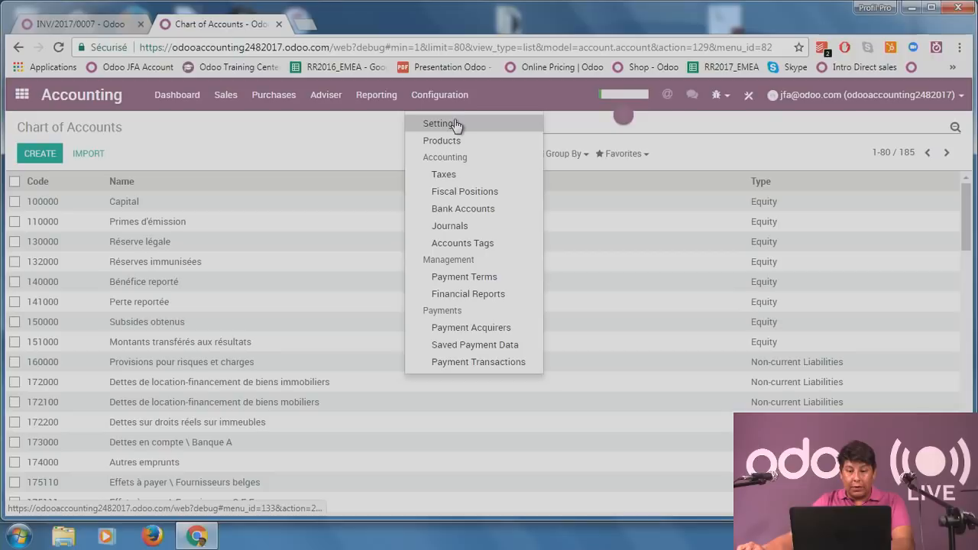
{"action": "left_click", "coordinate": [449, 226]}
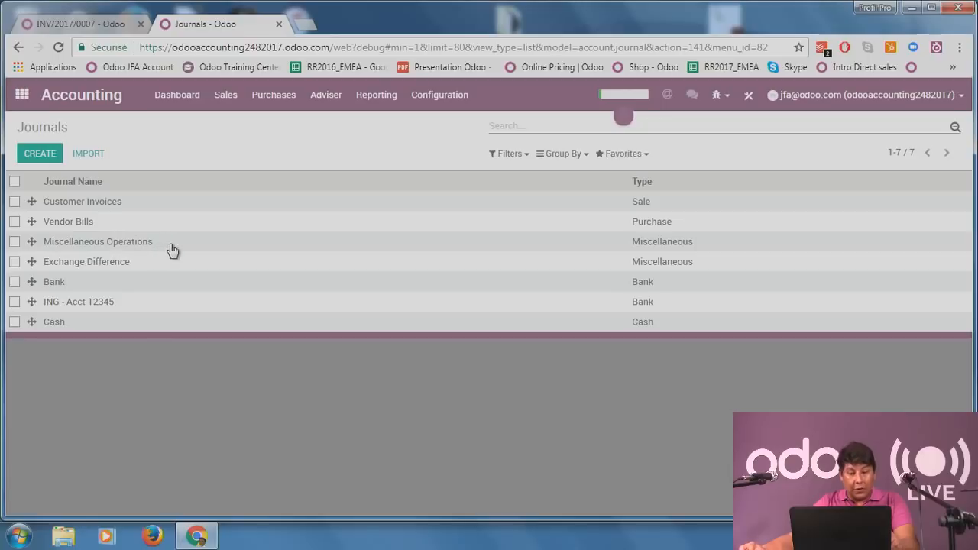
Edit the ING - Acct 12345 journal, keeping its type as Bank.
{"action": "left_click", "coordinate": [98, 308]}
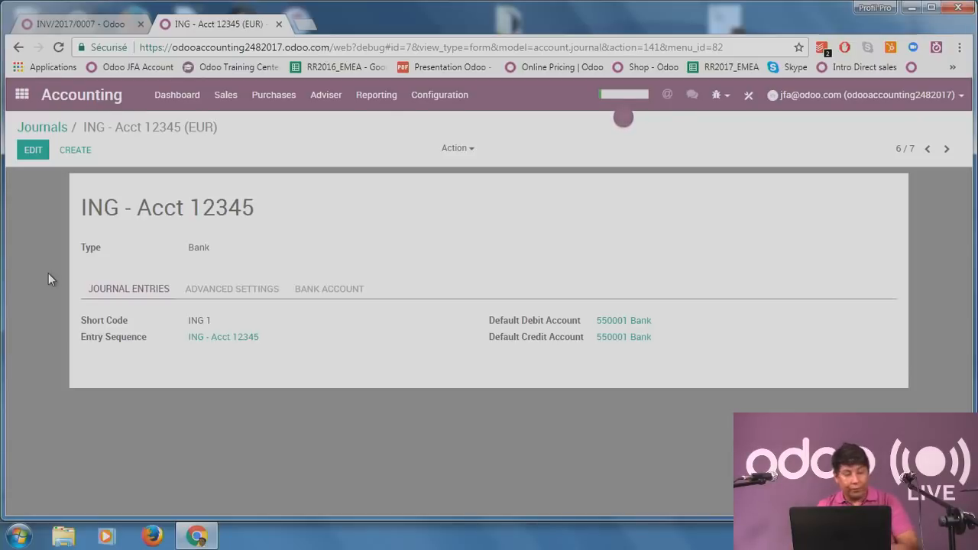
{"action": "left_click", "coordinate": [33, 151]}
{"action": "left_click_drag", "start_coordinate": [299, 226], "coordinate": [175, 228]}
{"action": "left_click", "coordinate": [125, 293]}
{"action": "left_click", "coordinate": [240, 267]}
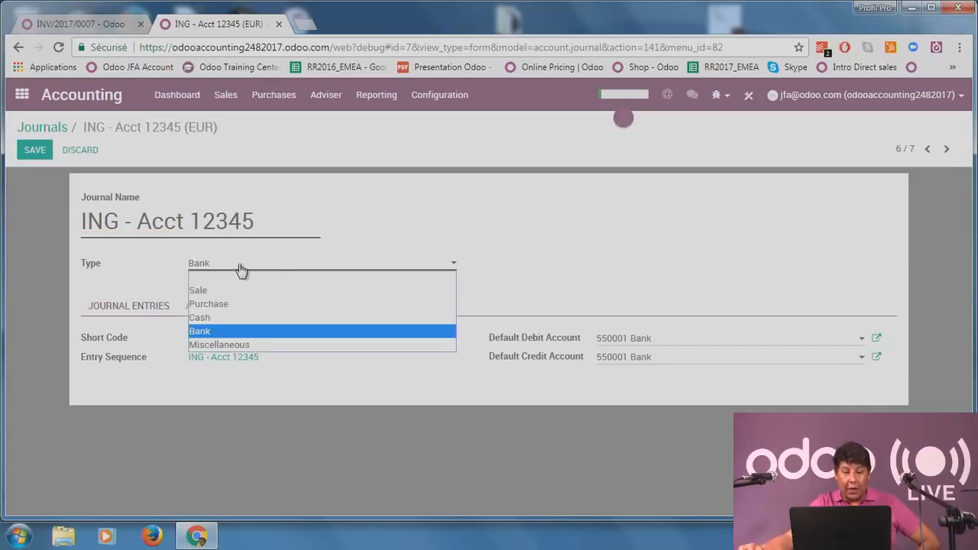
{"action": "left_click", "coordinate": [230, 330]}
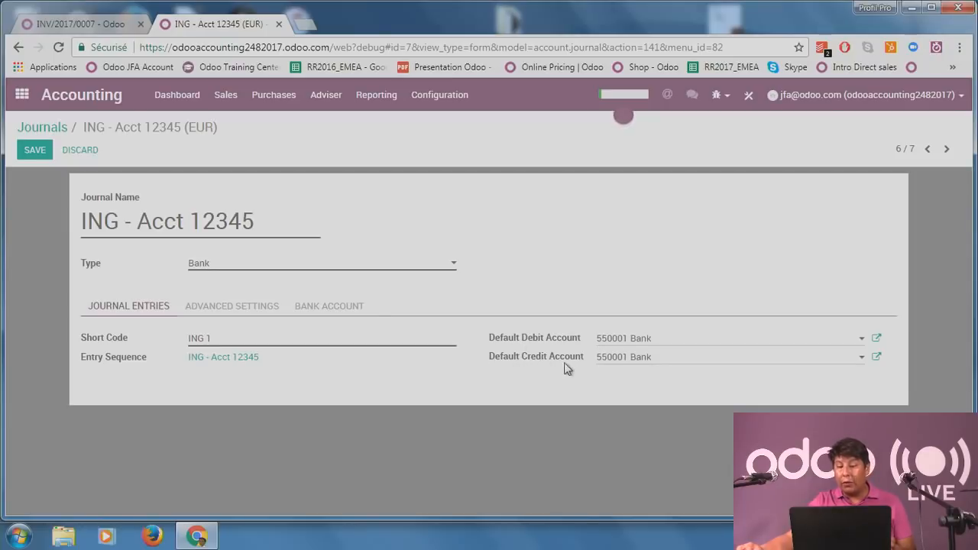
Check the journal's advanced settings and bank account details, then save it.
{"action": "left_click", "coordinate": [239, 308]}
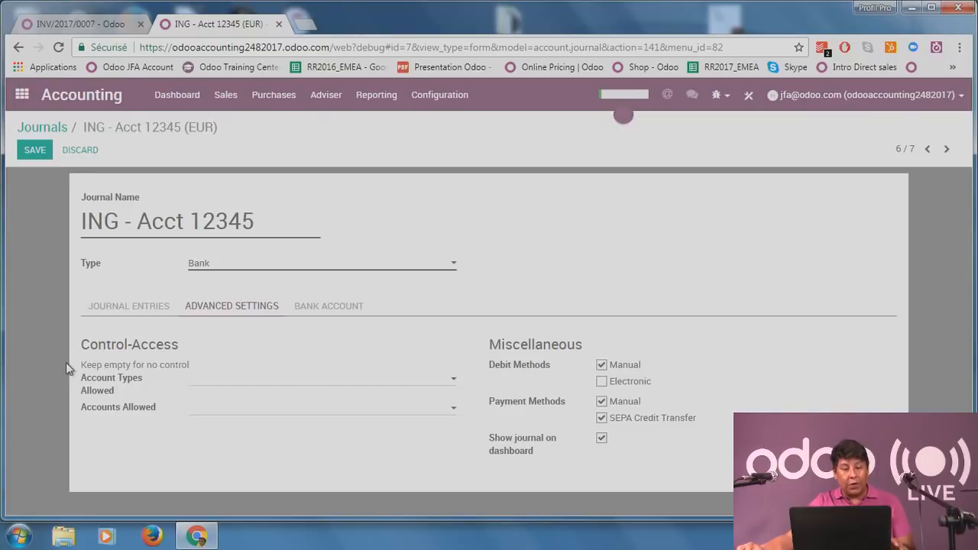
{"action": "left_click", "coordinate": [339, 389]}
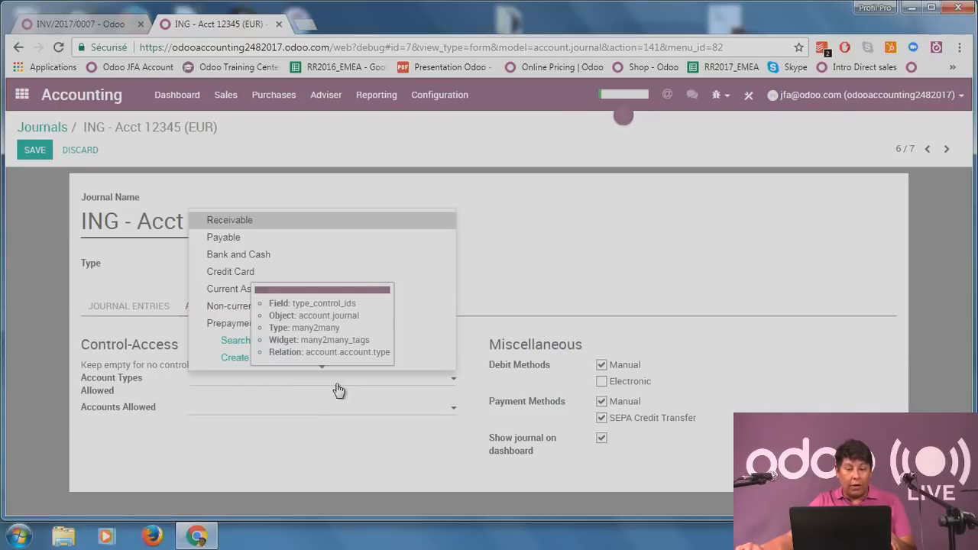
{"action": "left_click", "coordinate": [166, 427]}
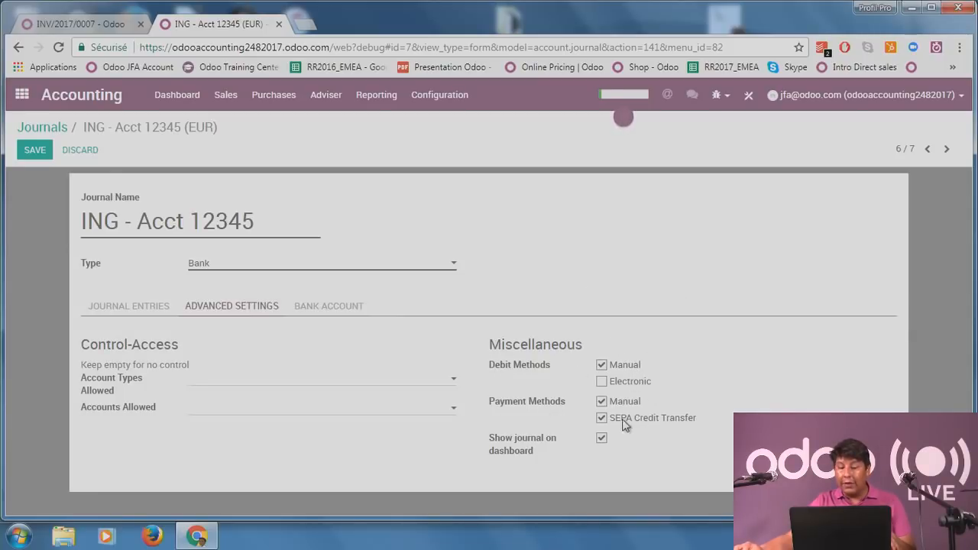
{"action": "left_click", "coordinate": [352, 314]}
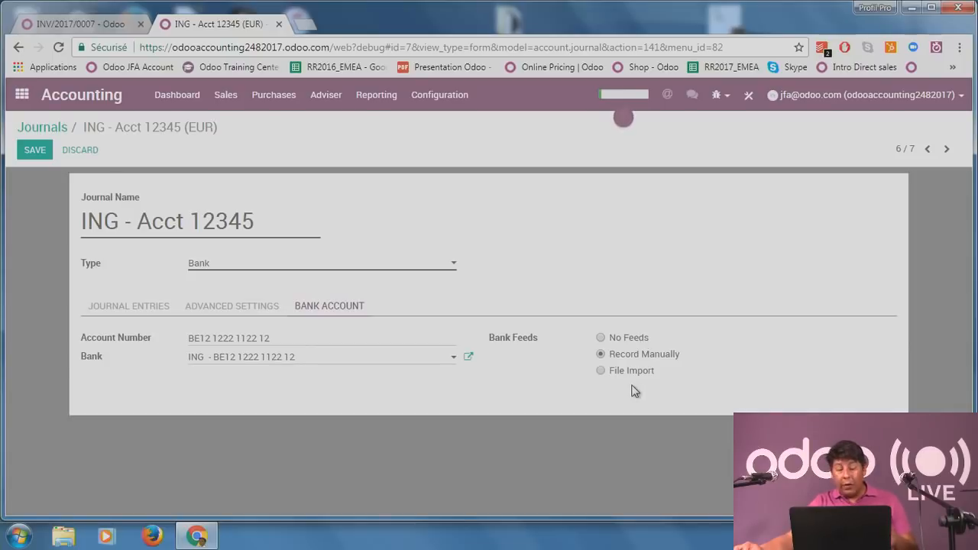
{"action": "left_click", "coordinate": [33, 150]}
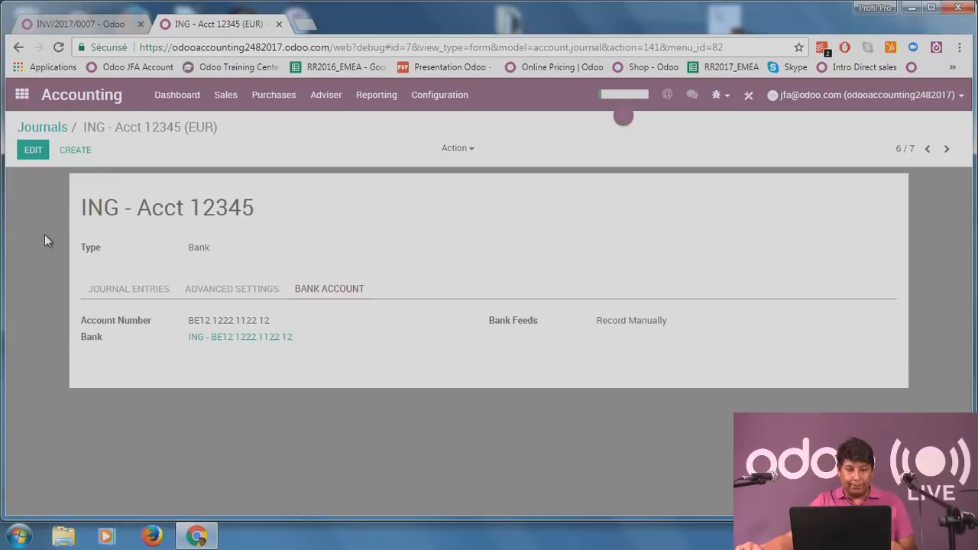
Return to invoice INV/2017/0007, scroll through it, then go back to the dashboard.
{"action": "left_click", "coordinate": [84, 27]}
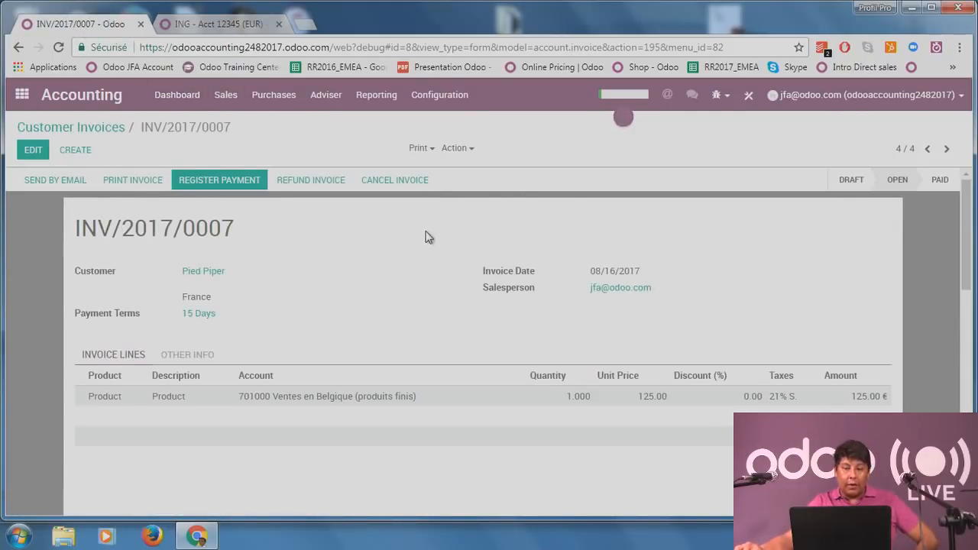
{"action": "scroll", "coordinate": [427, 241], "scroll_direction": "down", "scroll_amount": 1}
{"action": "scroll", "coordinate": [428, 251], "scroll_direction": "up", "scroll_amount": 1}
{"action": "scroll", "coordinate": [430, 250], "scroll_direction": "down", "scroll_amount": 2}
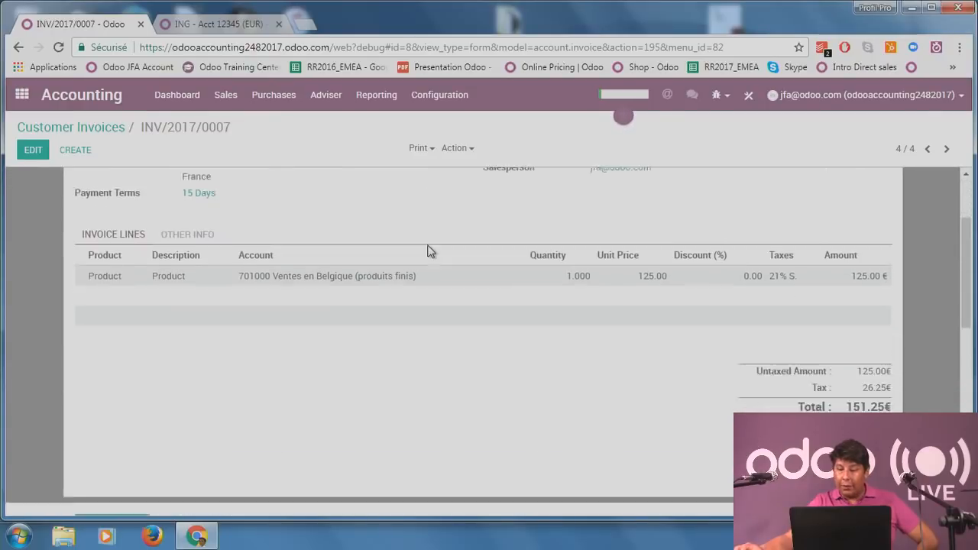
{"action": "scroll", "coordinate": [619, 348], "scroll_direction": "up", "scroll_amount": 2}
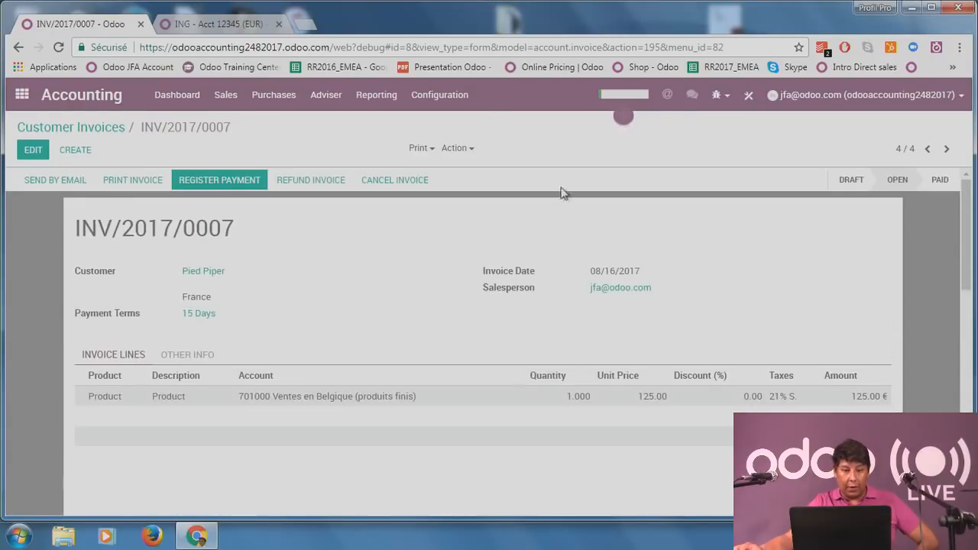
{"action": "left_click", "coordinate": [173, 111]}
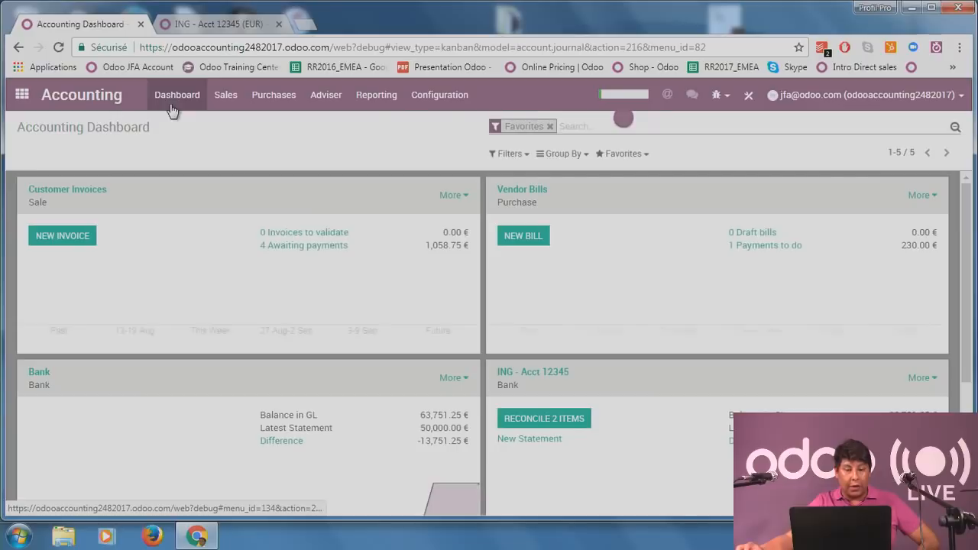
Review the four unpaid customer invoices, then return to the dashboard's Purchases menu.
{"action": "left_click", "coordinate": [312, 245]}
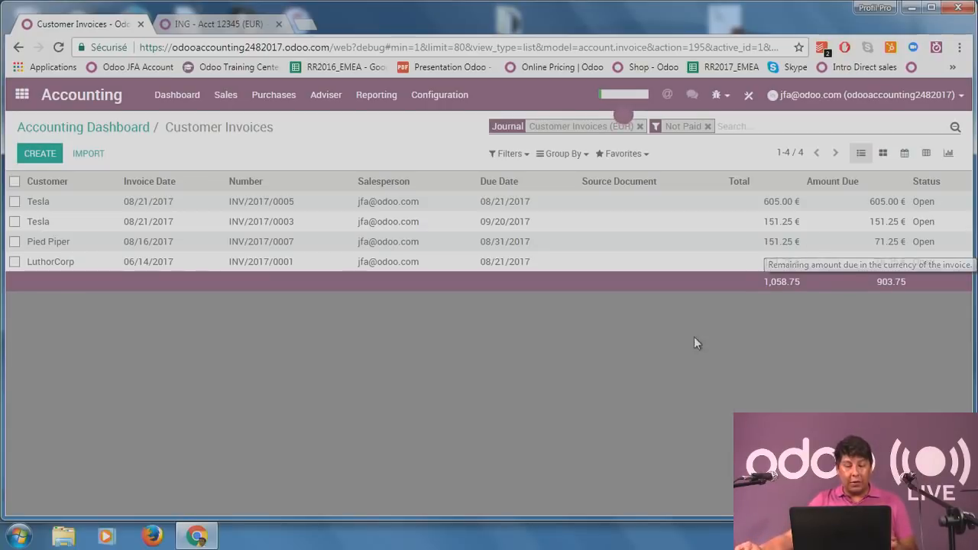
{"action": "left_click", "coordinate": [178, 95]}
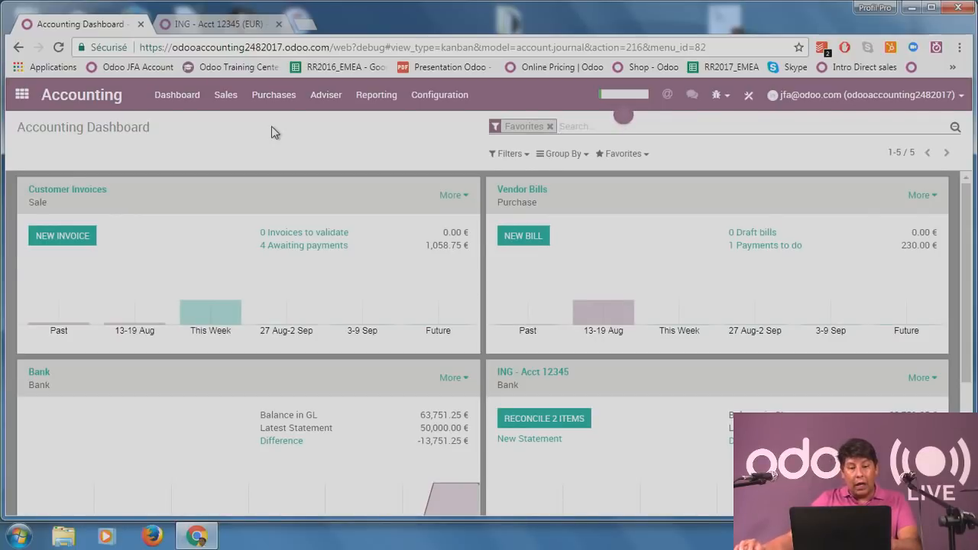
{"action": "left_click", "coordinate": [275, 97]}
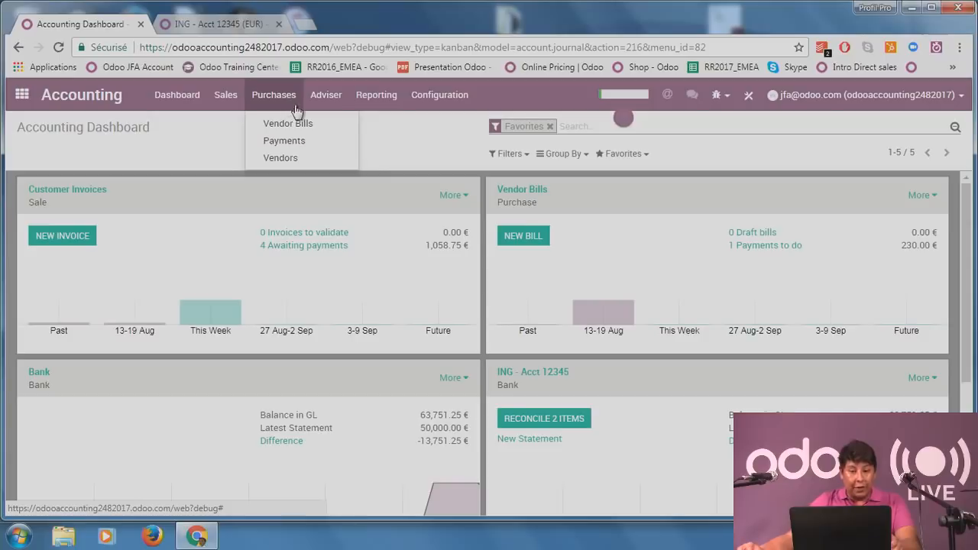
Start a new vendor bill for Hulu and enter the vendor reference REF-456.
{"action": "left_click", "coordinate": [296, 121]}
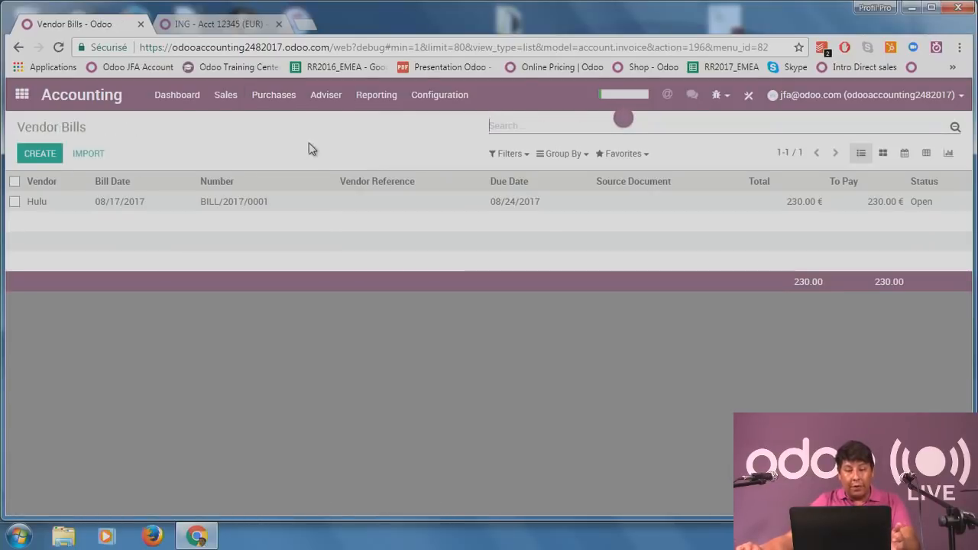
{"action": "left_click", "coordinate": [40, 154]}
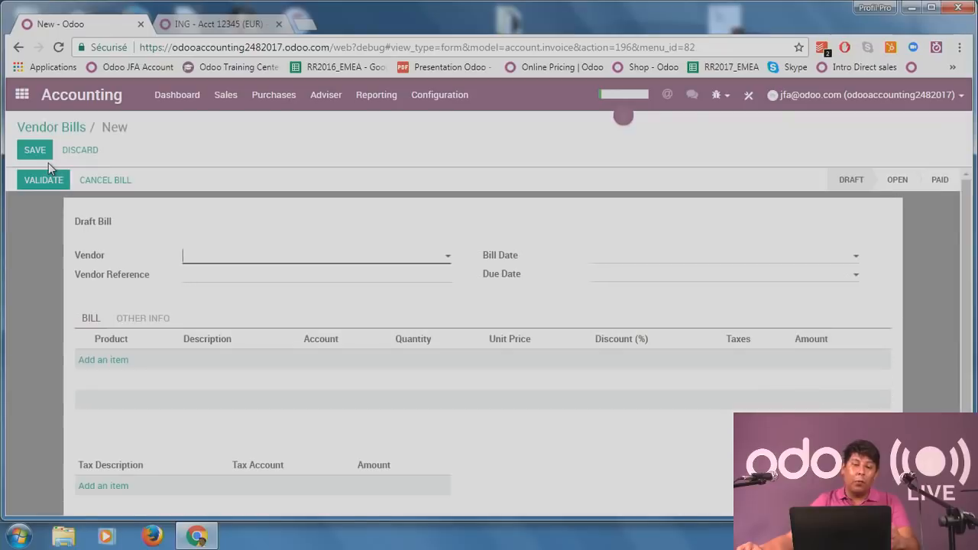
{"action": "scroll", "coordinate": [44, 327], "scroll_direction": "down", "scroll_amount": 1}
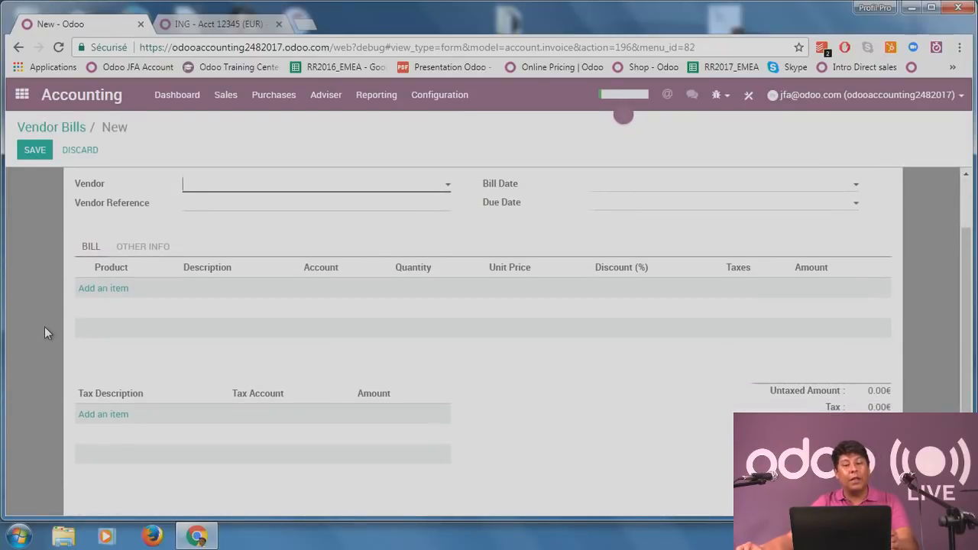
{"action": "scroll", "coordinate": [44, 327], "scroll_direction": "up", "scroll_amount": 1}
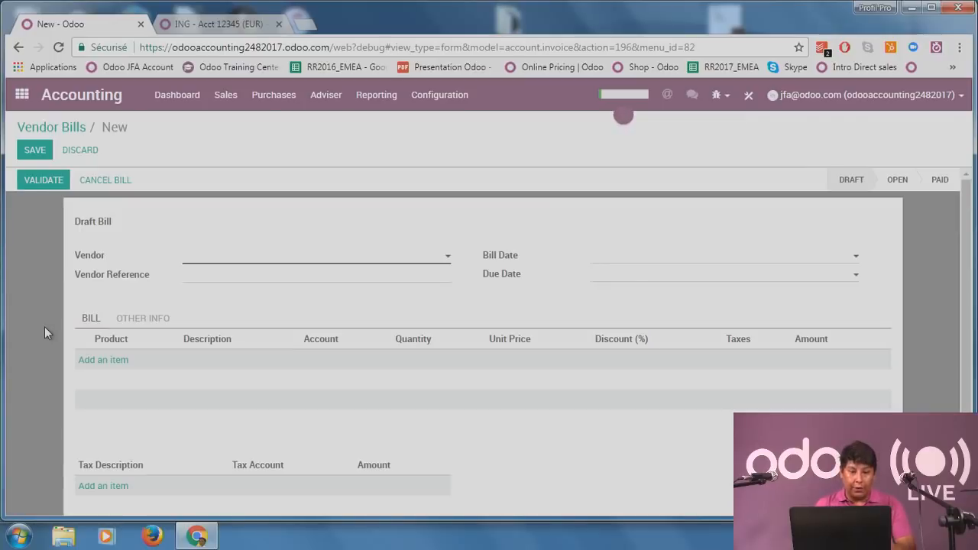
{"action": "left_click", "coordinate": [316, 263]}
{"action": "left_click", "coordinate": [314, 275]}
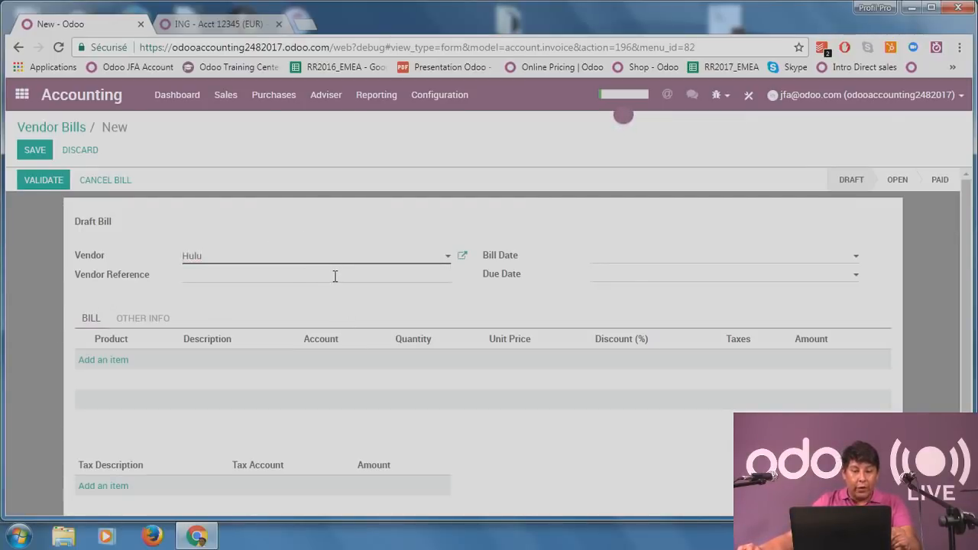
{"action": "type", "text": "REF-456"}
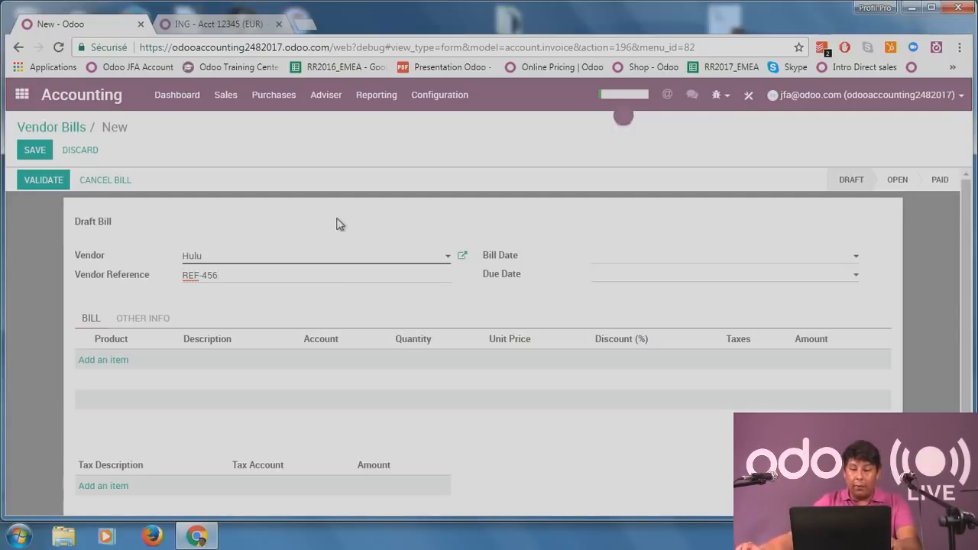
Set the bill date to 08/23/2017 and the due date to 08/24/2017.
{"action": "left_click", "coordinate": [736, 253]}
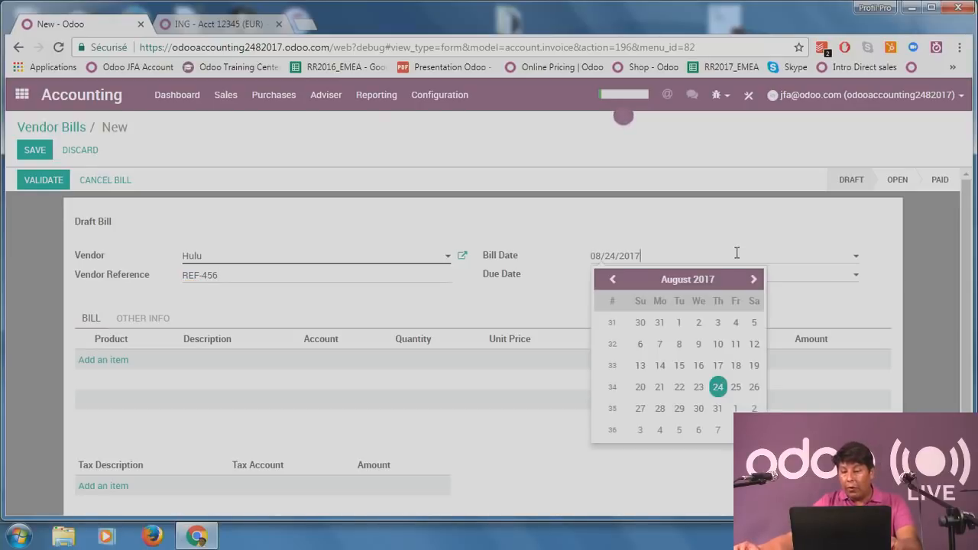
{"action": "left_click", "coordinate": [702, 391]}
{"action": "left_click", "coordinate": [687, 270]}
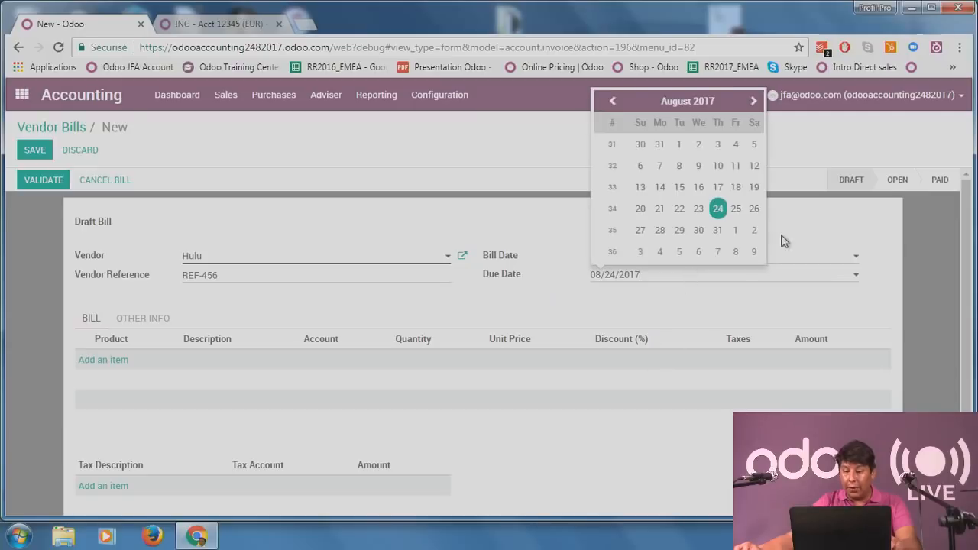
{"action": "left_click", "coordinate": [722, 214]}
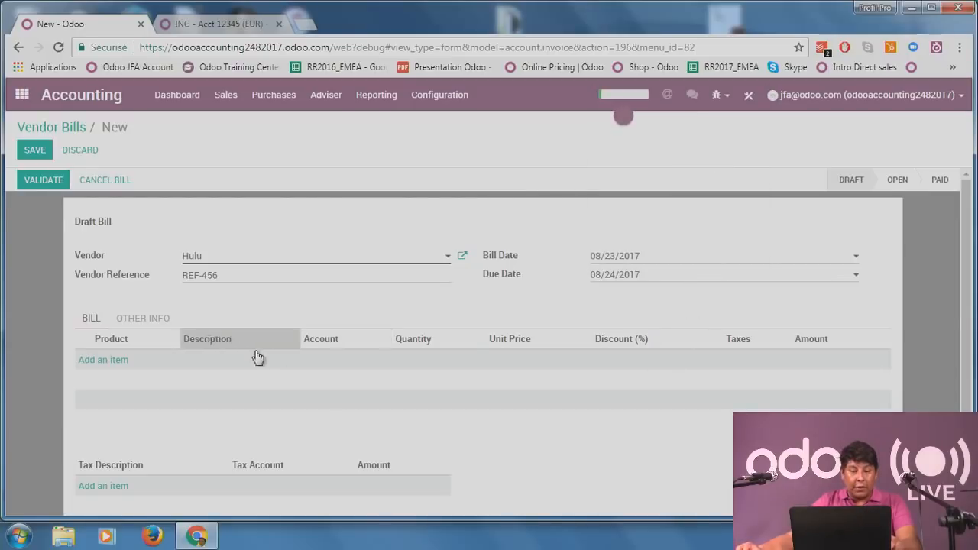
Add a bill line with the product 'Product'.
{"action": "left_click", "coordinate": [112, 360]}
{"action": "left_click", "coordinate": [138, 364]}
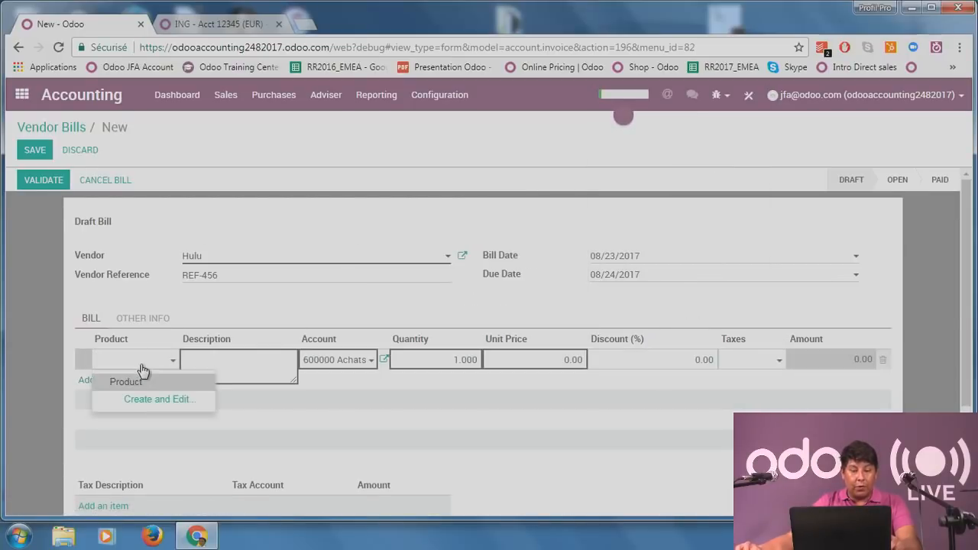
{"action": "left_click", "coordinate": [145, 382]}
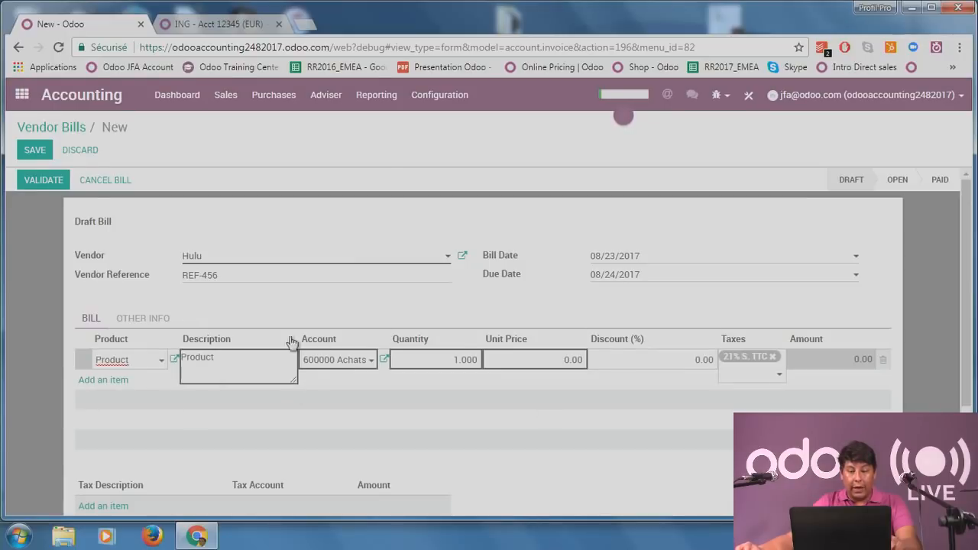
{"action": "scroll", "coordinate": [324, 419], "scroll_direction": "down", "scroll_amount": 1}
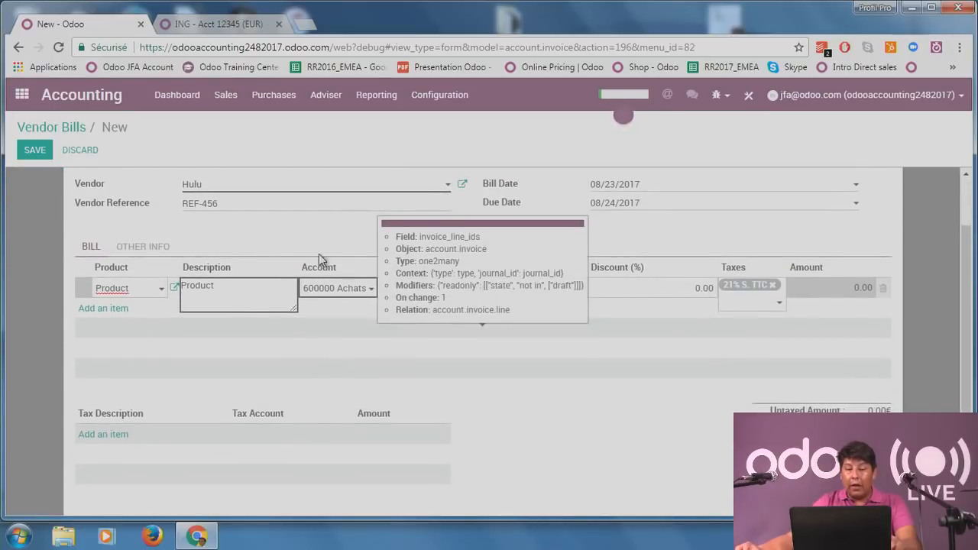
Search accounts matching 'pay' for the line, try creating a new account, then discard it.
{"action": "left_click", "coordinate": [365, 292]}
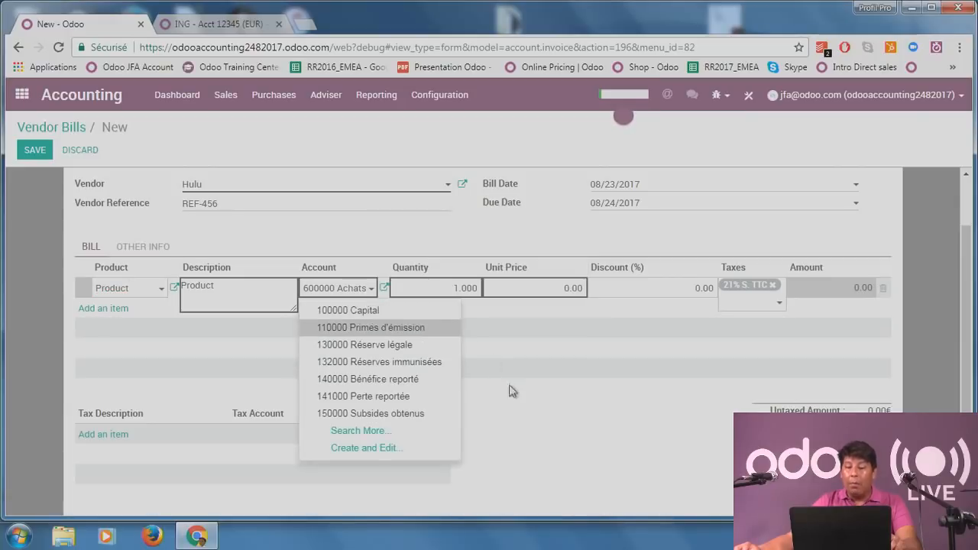
{"action": "left_click", "coordinate": [619, 479]}
{"action": "left_click", "coordinate": [357, 293]}
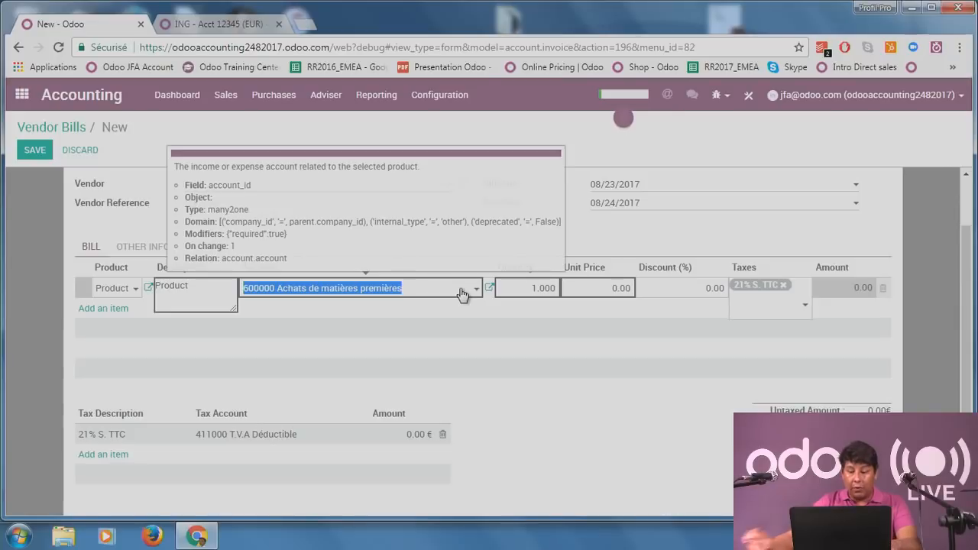
{"action": "key", "text": "BackSpace"}
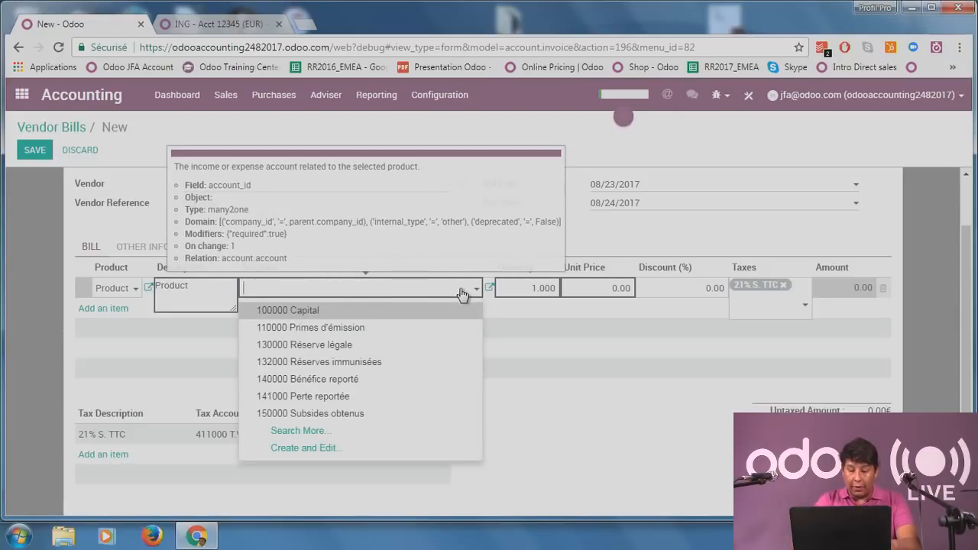
{"action": "type", "text": "pay"}
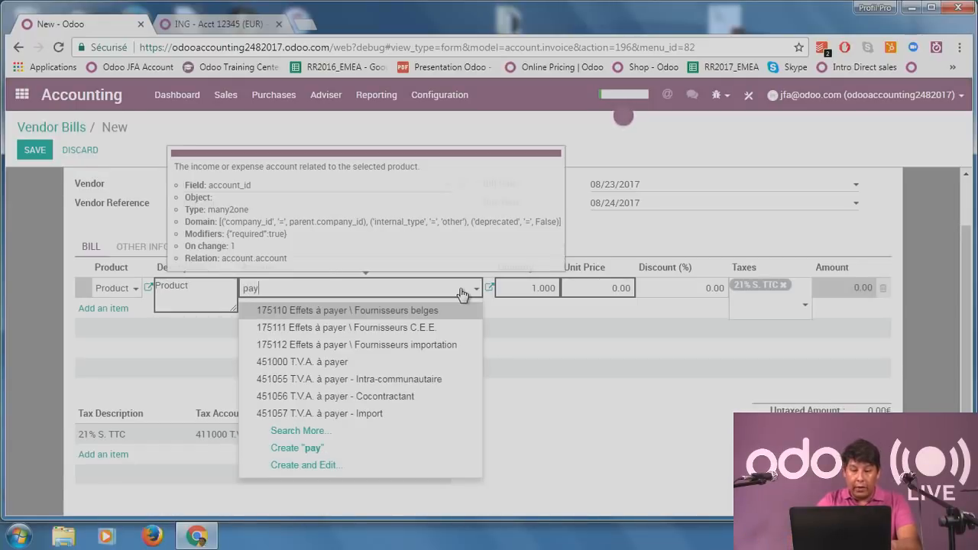
{"action": "type", "text": "me"}
{"action": "key", "text": "BackSpace"}
{"action": "key", "text": "BackSpace"}
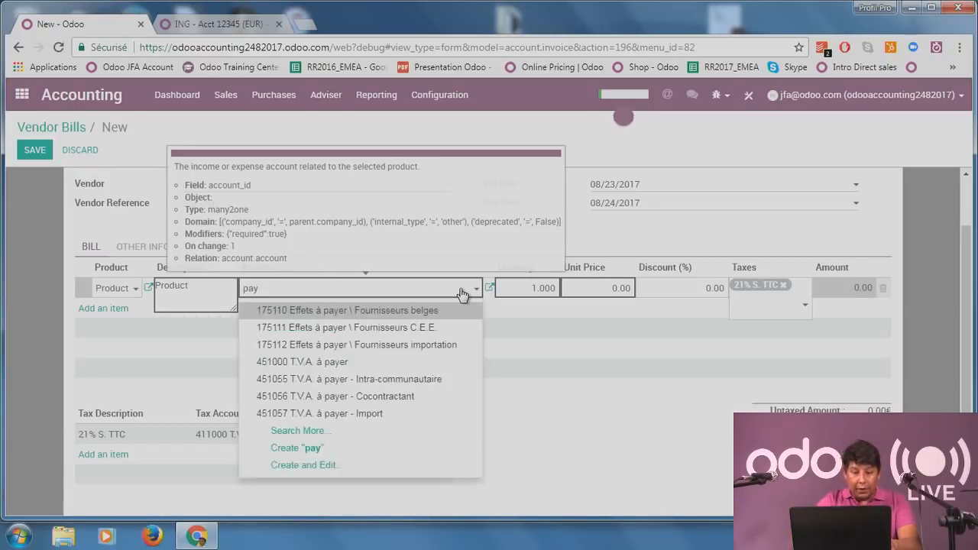
{"action": "type", "text": "a"}
{"action": "key", "text": "BackSpace"}
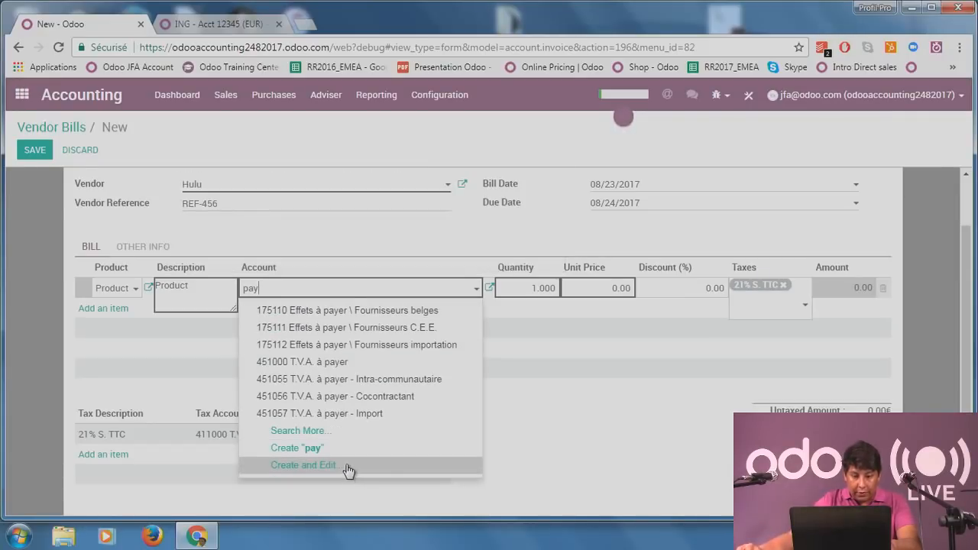
{"action": "left_click", "coordinate": [334, 431]}
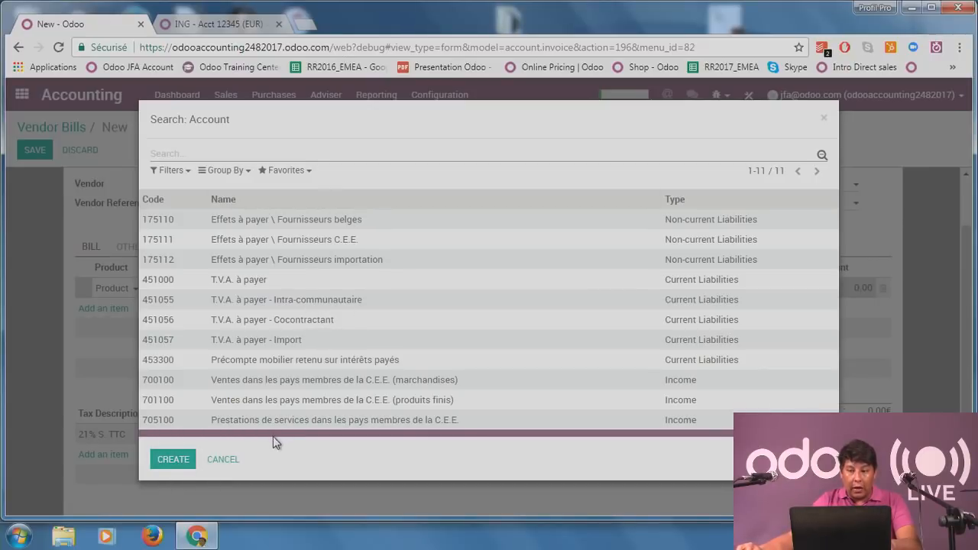
{"action": "left_click", "coordinate": [173, 460]}
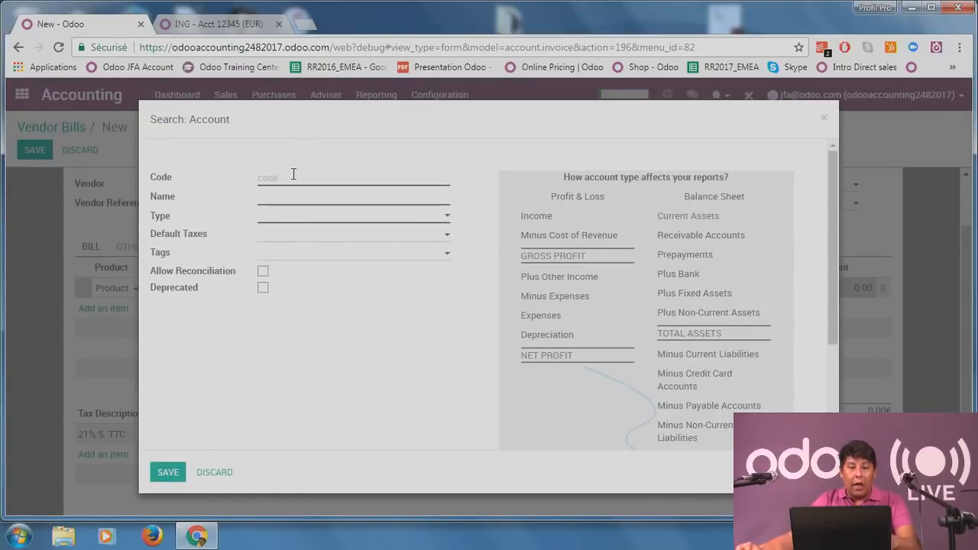
{"action": "left_click", "coordinate": [230, 472]}
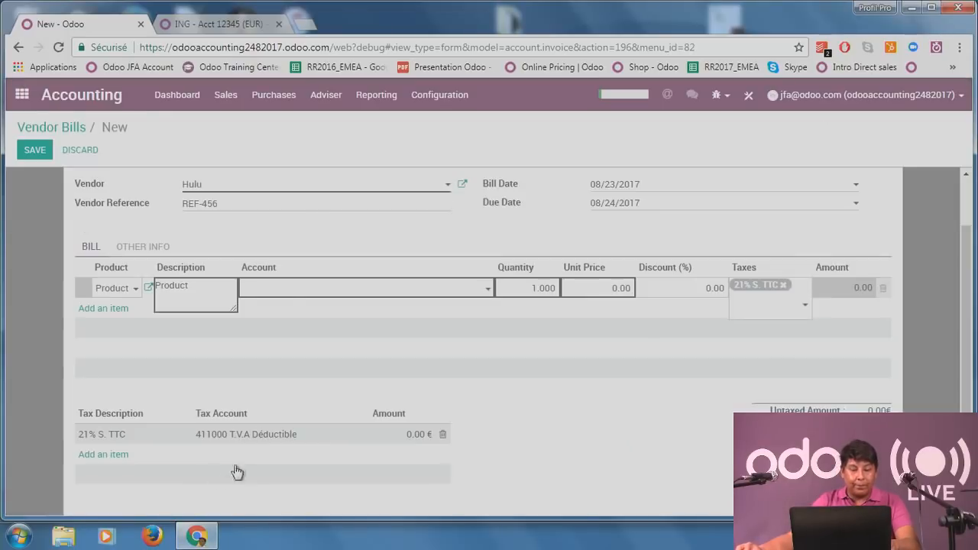
Set the line's account to 600000 Achats de matières premières.
{"action": "left_click", "coordinate": [360, 291]}
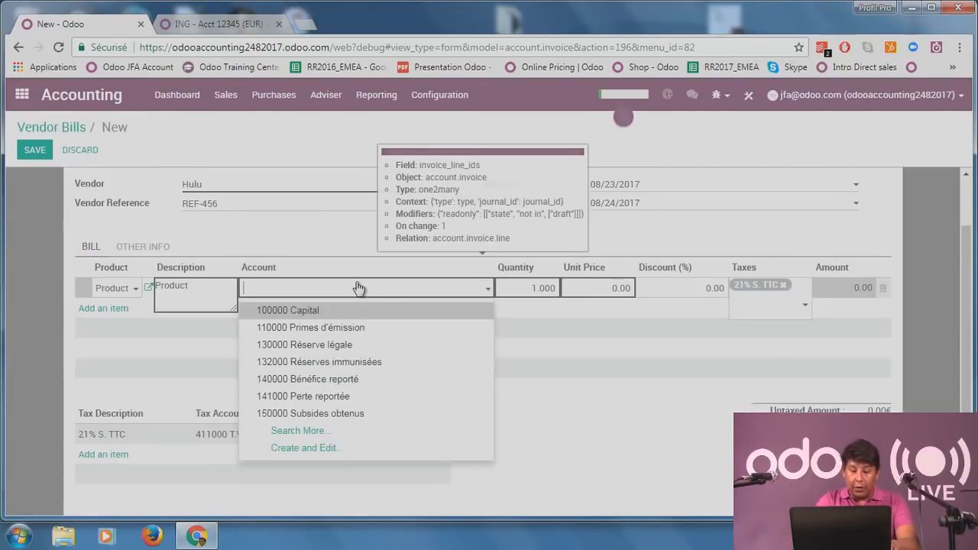
{"action": "type", "text": "6000"}
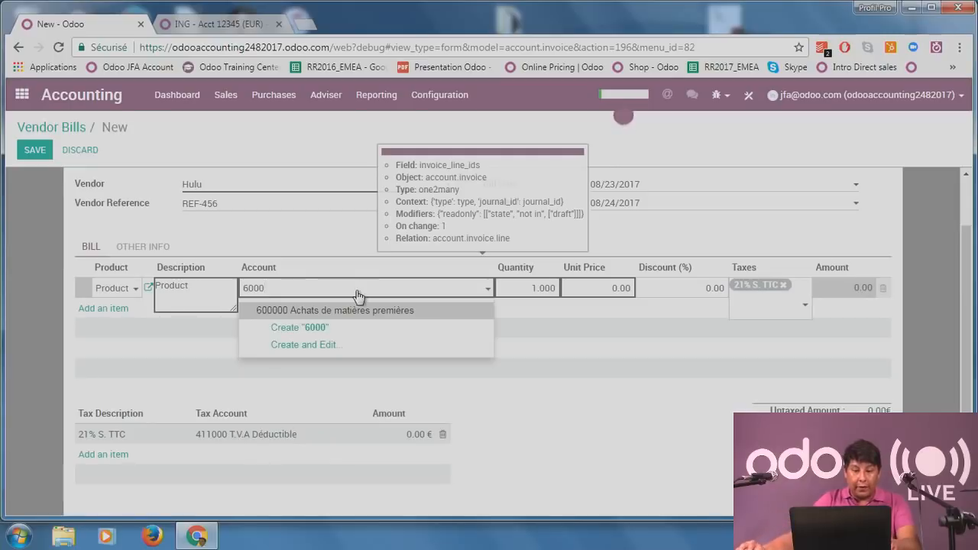
{"action": "left_click", "coordinate": [334, 311]}
{"action": "left_click", "coordinate": [27, 320]}
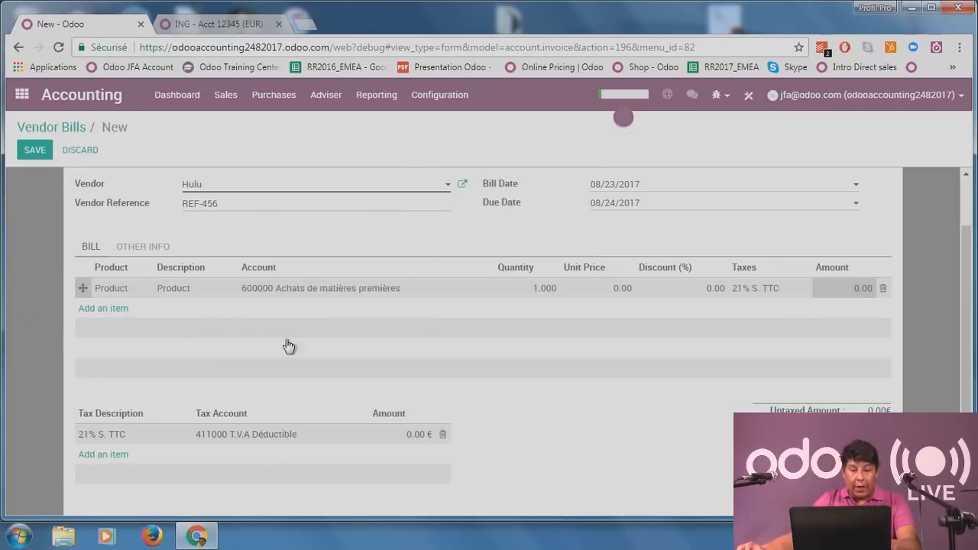
Enter quantity 20 at unit price 65, check the 1,300.00 € total, and save the bill.
{"action": "left_click", "coordinate": [554, 291]}
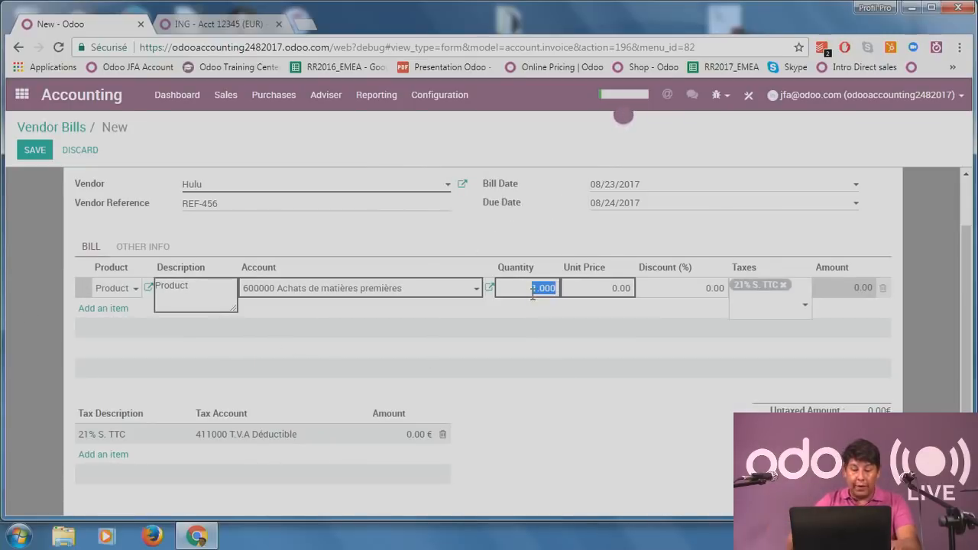
{"action": "type", "text": "20"}
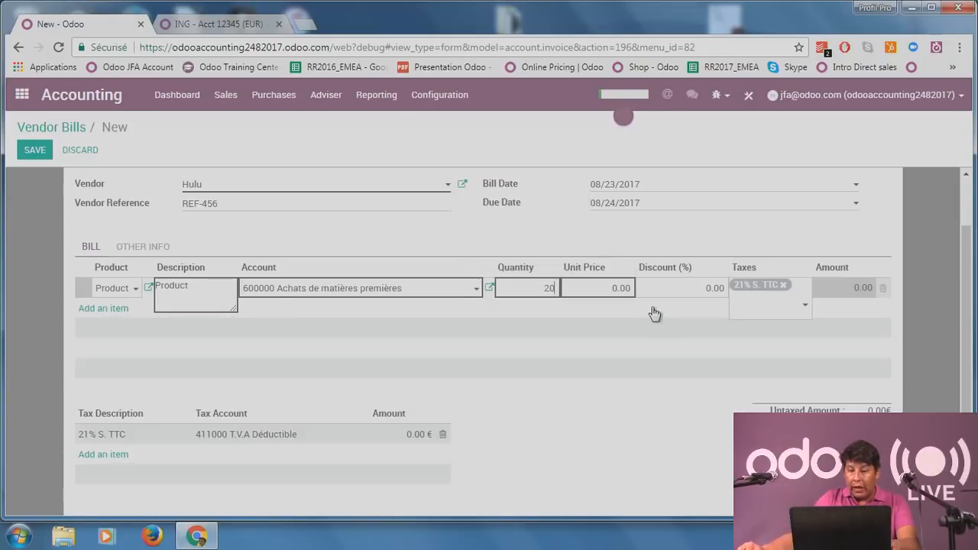
{"action": "key", "text": "Tab"}
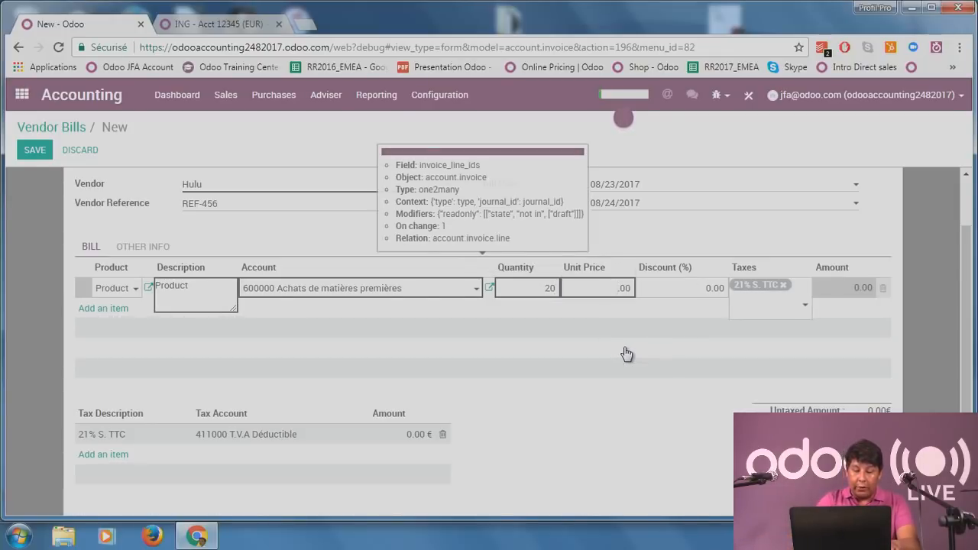
{"action": "type", "text": "65"}
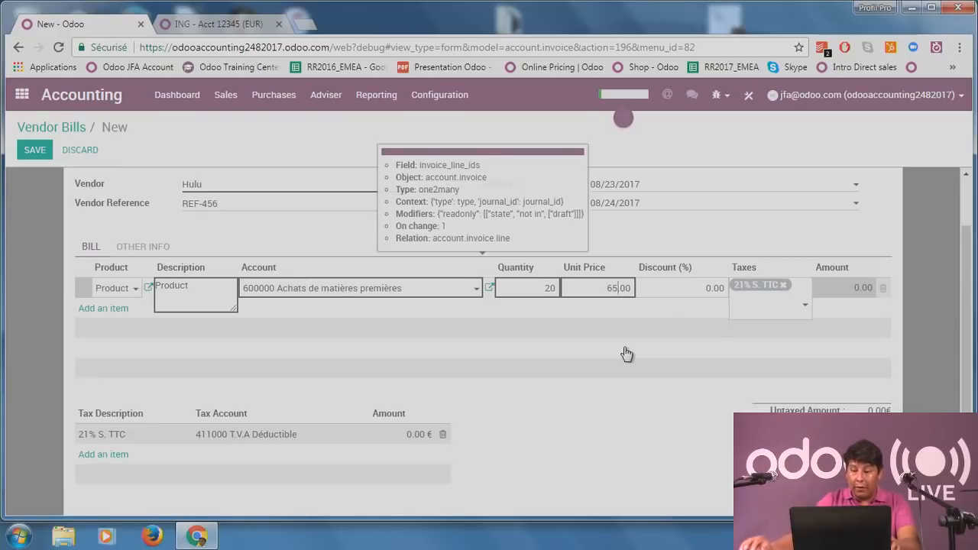
{"action": "left_click", "coordinate": [663, 444]}
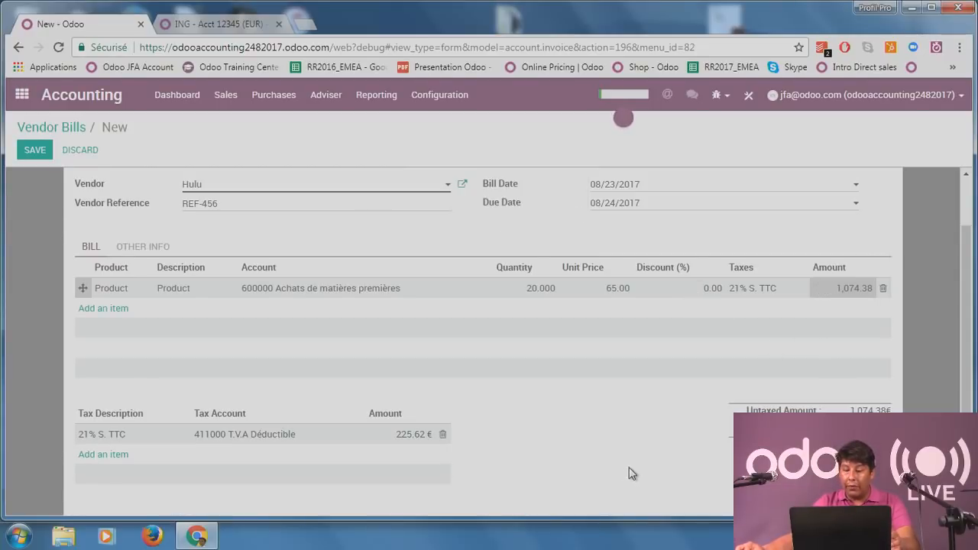
{"action": "scroll", "coordinate": [633, 471], "scroll_direction": "down", "scroll_amount": 1}
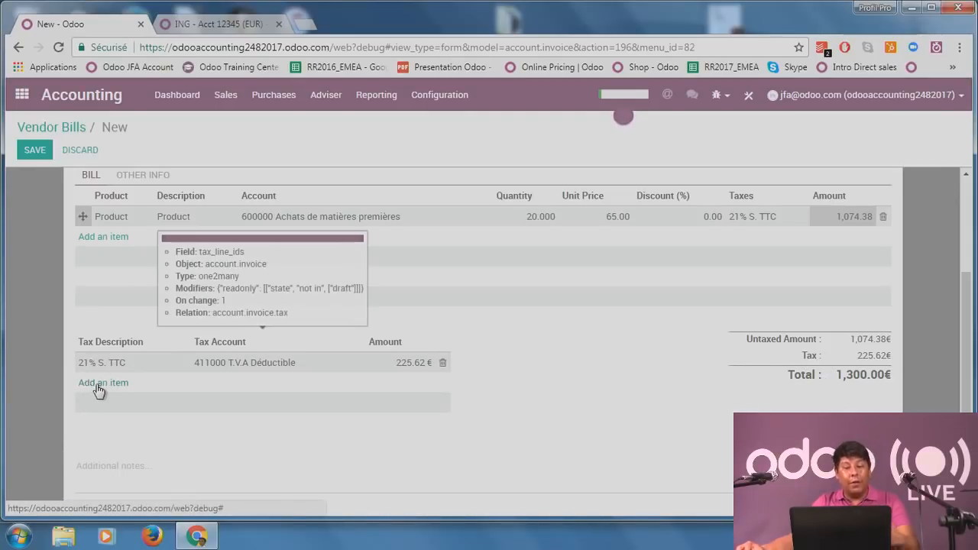
{"action": "scroll", "coordinate": [569, 378], "scroll_direction": "up", "scroll_amount": 1}
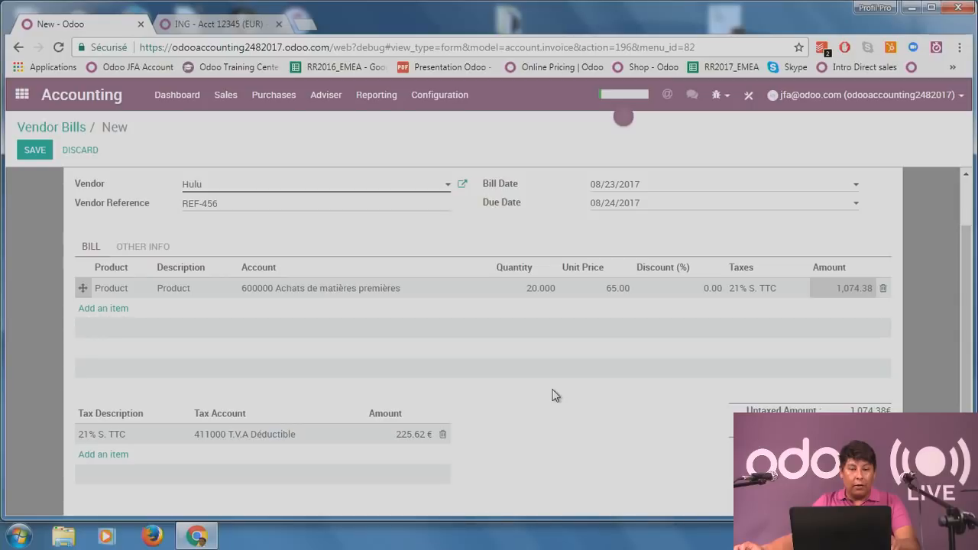
{"action": "key", "text": "alt+s"}
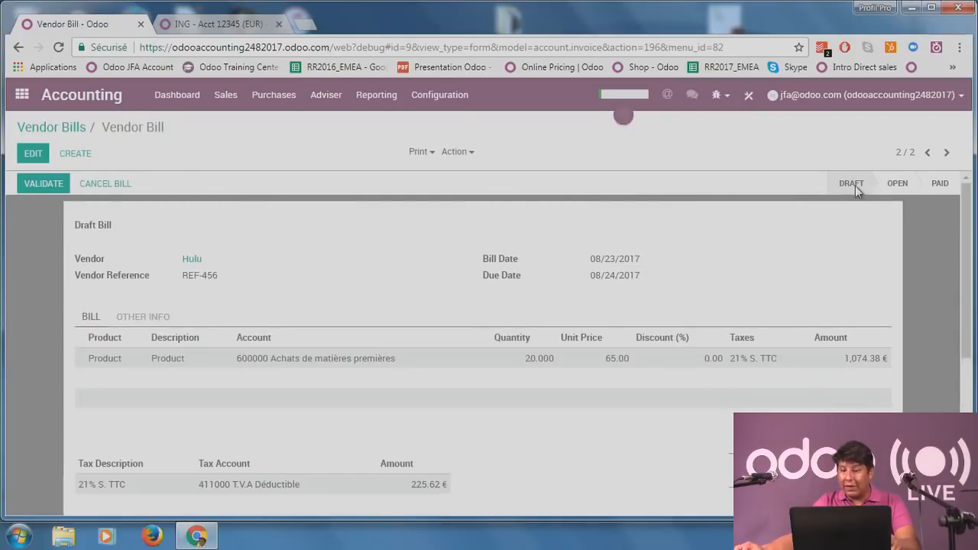
Validate the Hulu bill from its Other Info tab and open journal entry BILL/2017/0002.
{"action": "left_click", "coordinate": [142, 317]}
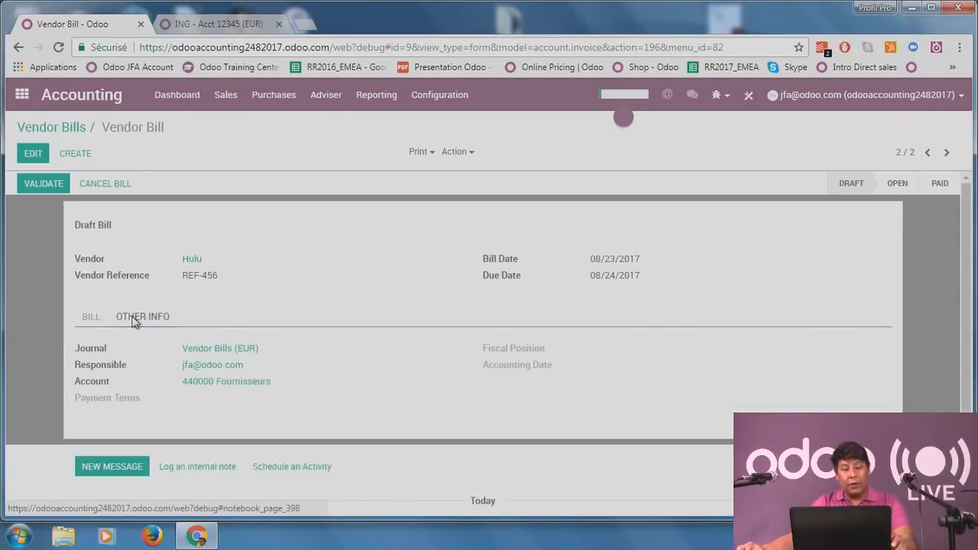
{"action": "left_click", "coordinate": [44, 186]}
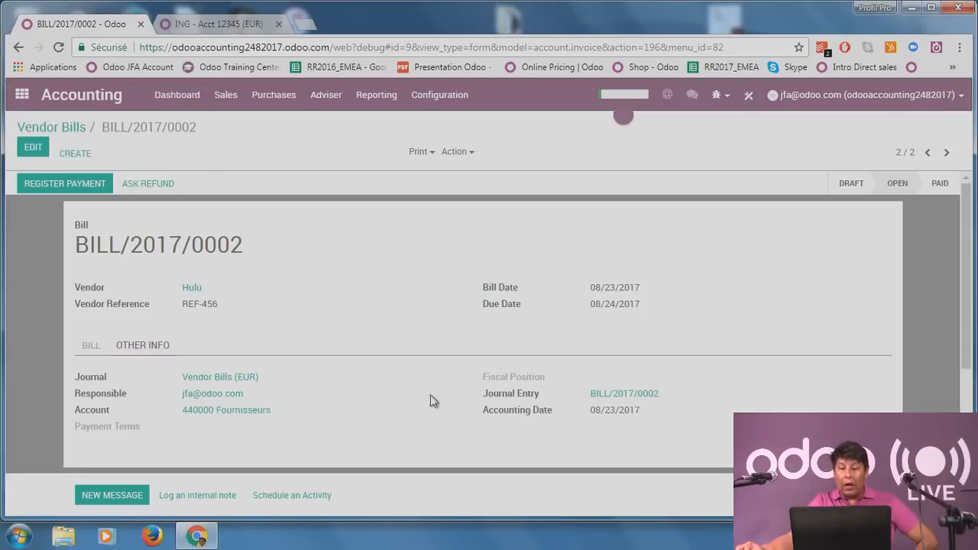
{"action": "left_click", "coordinate": [618, 396]}
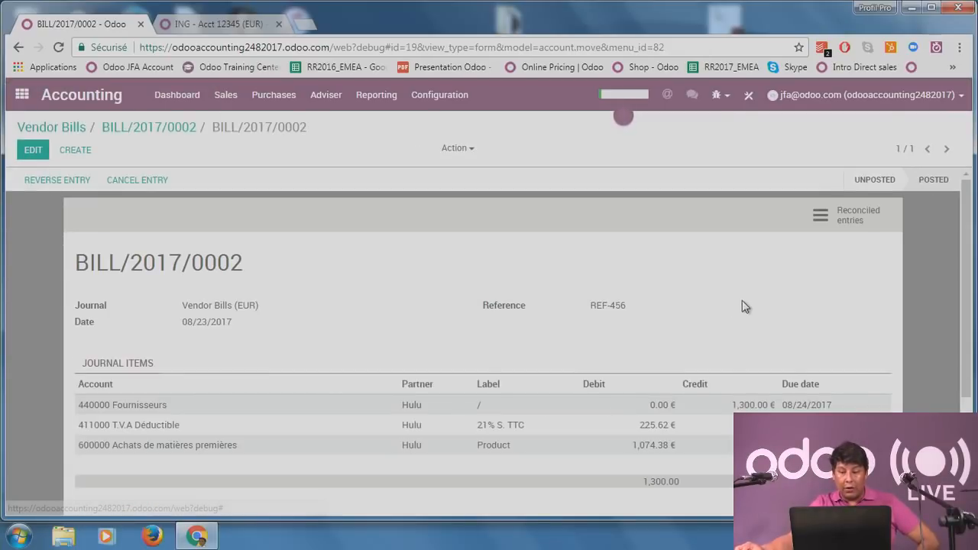
Scroll through BILL/2017/0002's journal items, then return to the Hulu vendor bill.
{"action": "scroll", "coordinate": [742, 301], "scroll_direction": "down", "scroll_amount": 1}
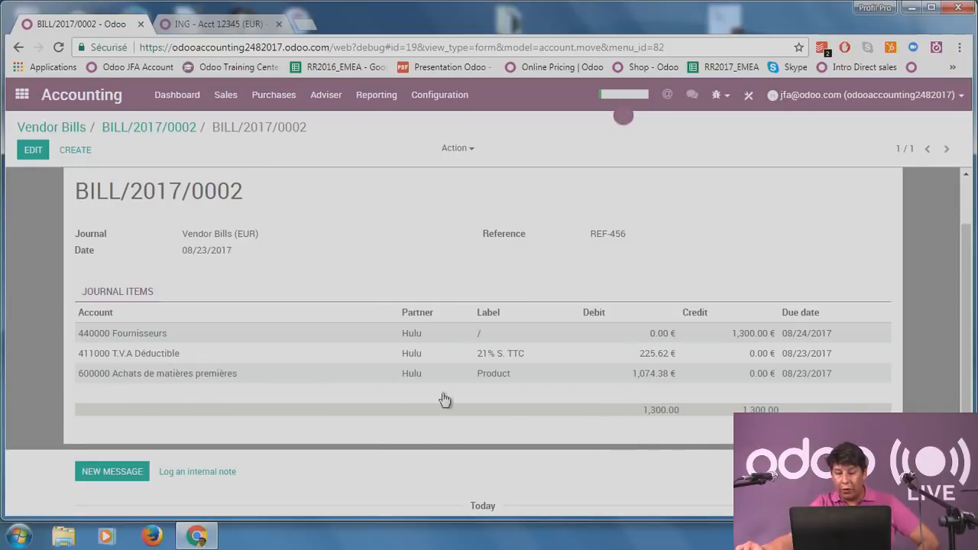
{"action": "scroll", "coordinate": [639, 347], "scroll_direction": "up", "scroll_amount": 2}
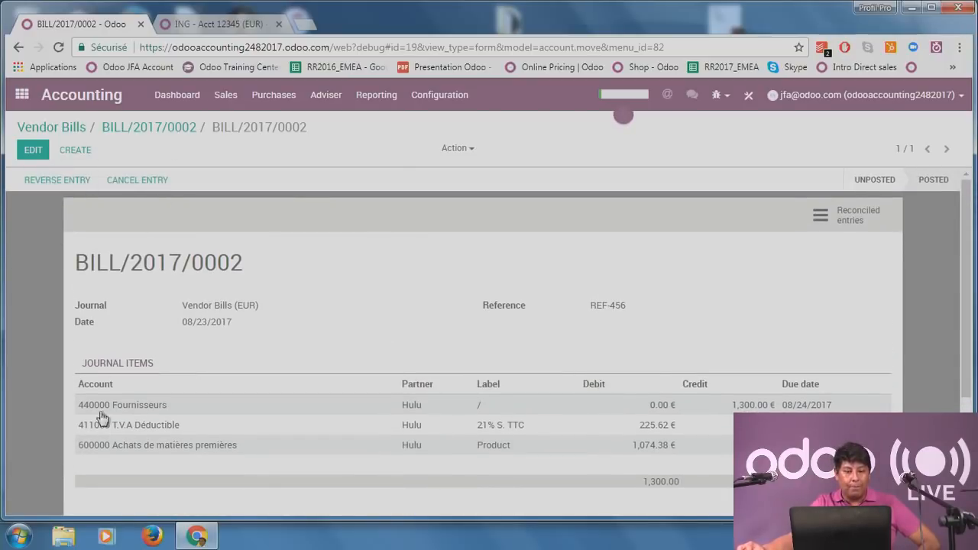
{"action": "left_click", "coordinate": [153, 129]}
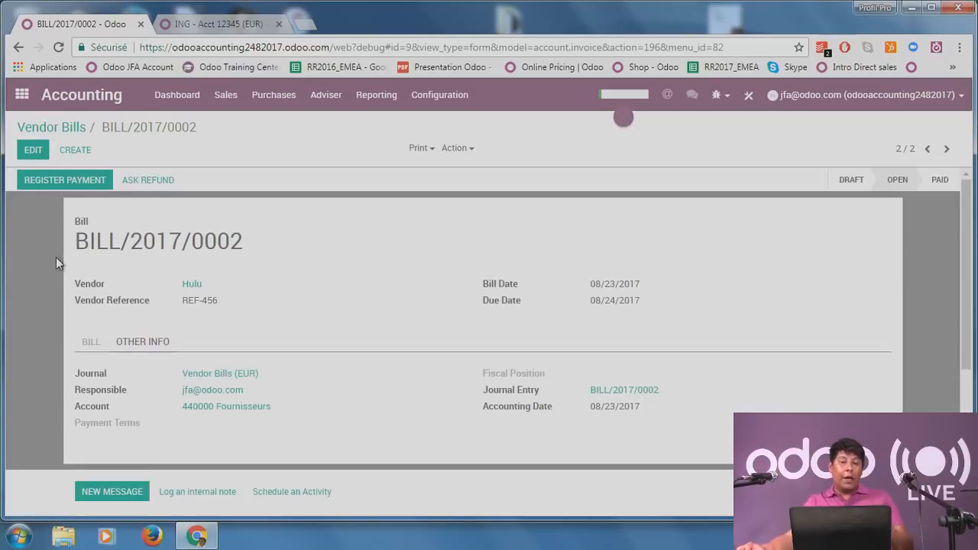
From the ING tab's dashboard, list the two unpaid Hulu bills (1,530.00 total), then return to BILL/2017/0002.
{"action": "left_click", "coordinate": [202, 25]}
{"action": "left_click", "coordinate": [167, 95]}
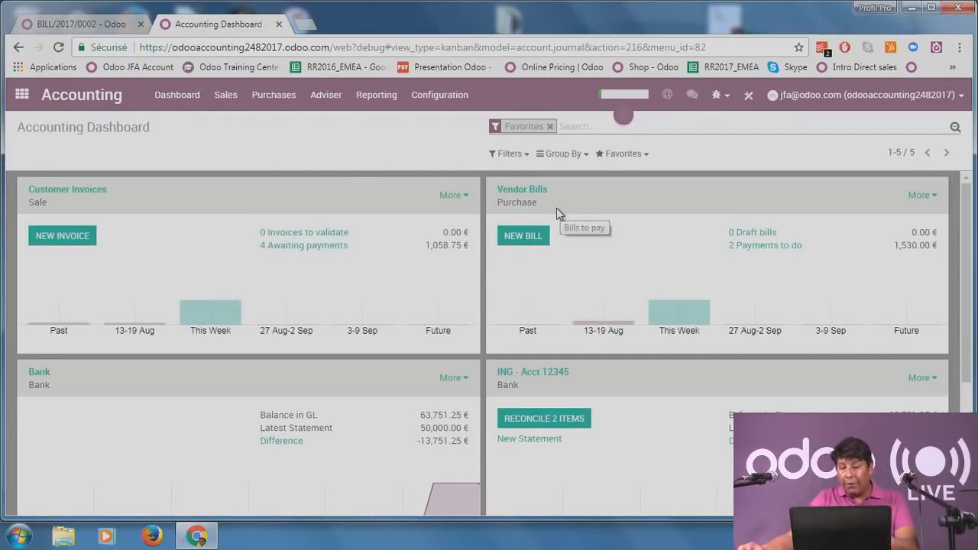
{"action": "left_click", "coordinate": [768, 246]}
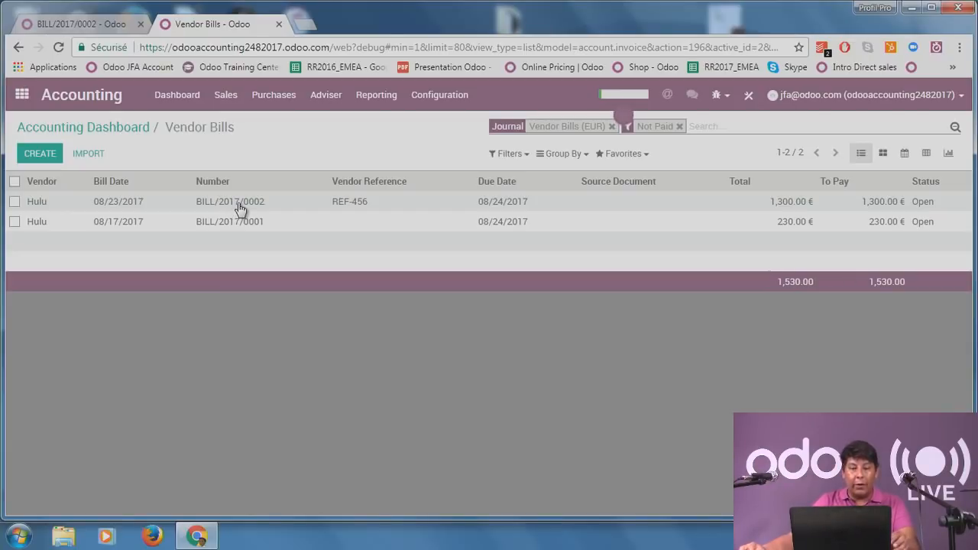
{"action": "left_click", "coordinate": [85, 28]}
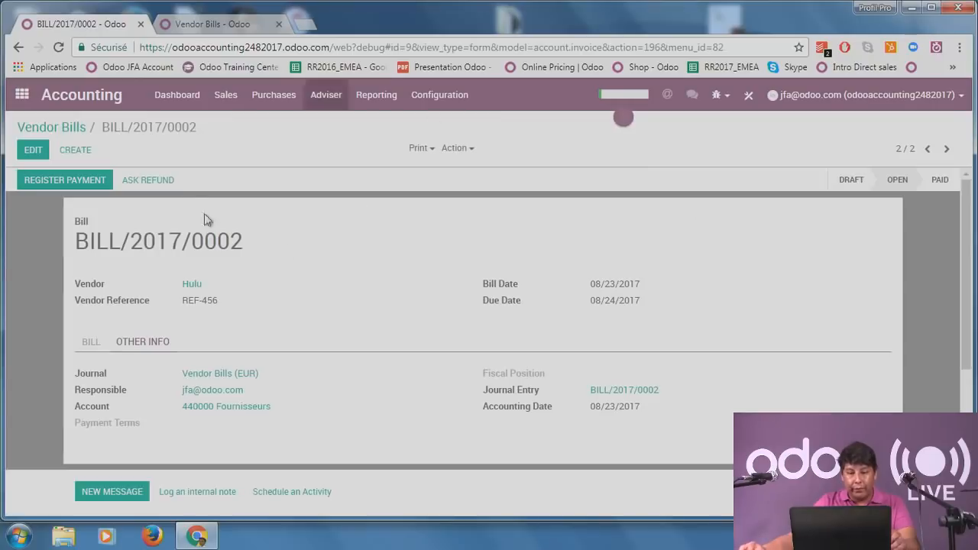
Register and validate the 1,300.00 € payment of BILL/2017/0002 through the ING - Acct 12345 (EUR) journal.
{"action": "left_click", "coordinate": [46, 182]}
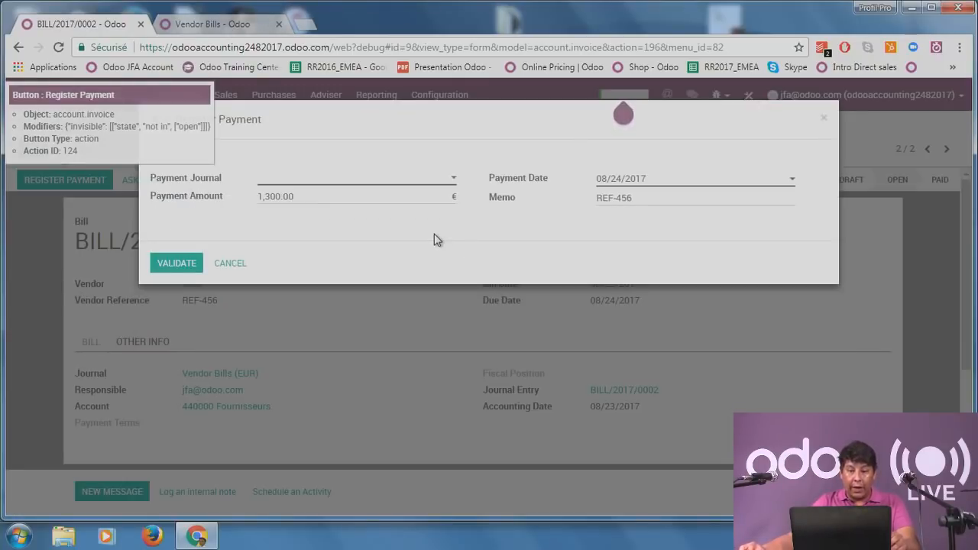
{"action": "left_click", "coordinate": [399, 180]}
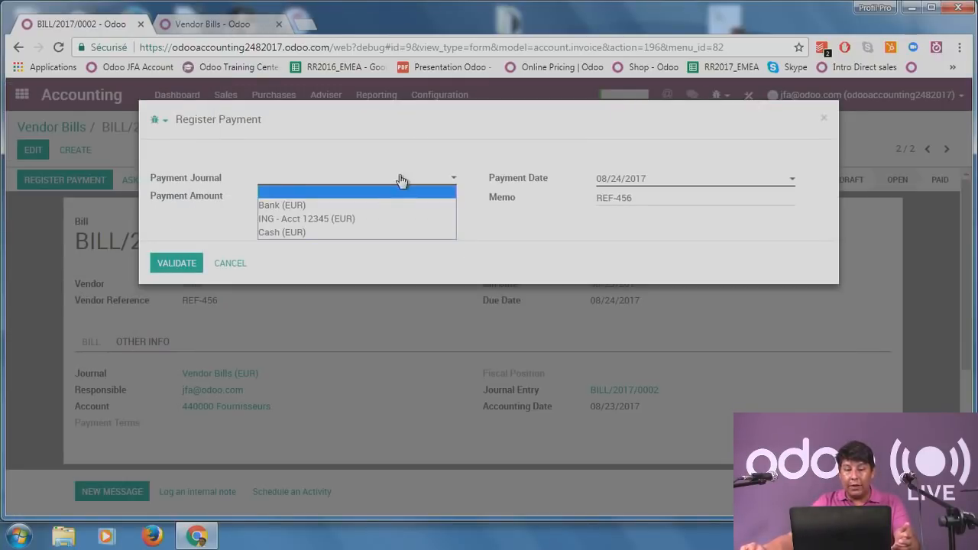
{"action": "left_click", "coordinate": [375, 220]}
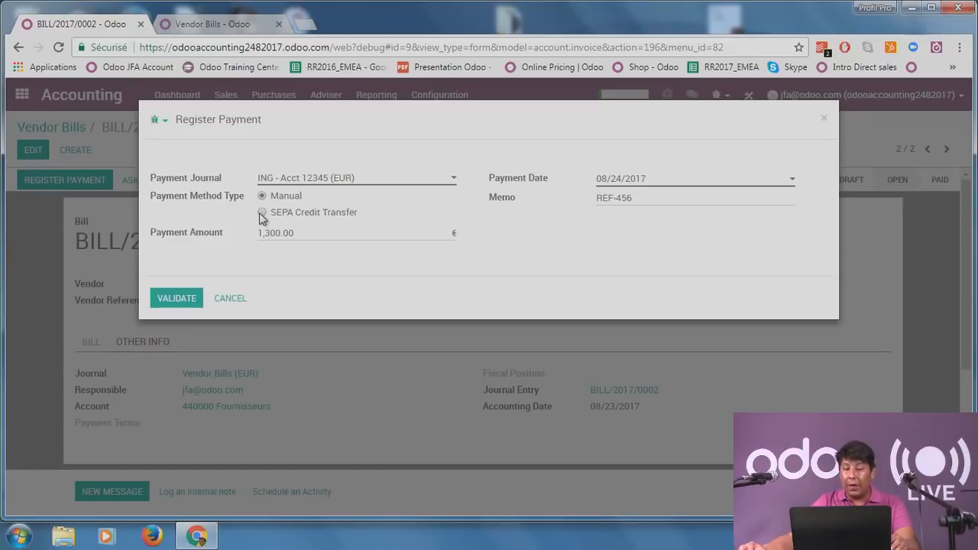
{"action": "left_click", "coordinate": [177, 298]}
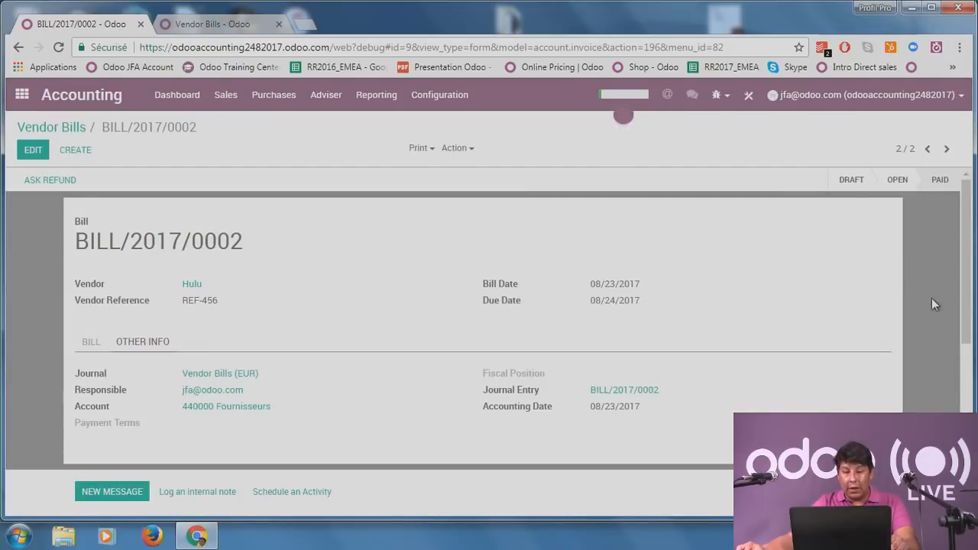
{"action": "left_click", "coordinate": [264, 19]}
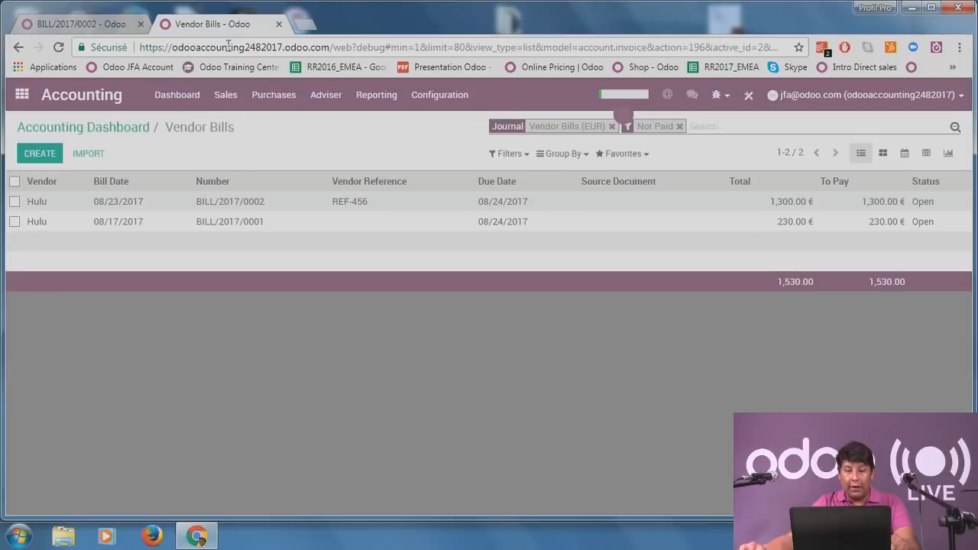
Refresh the Accounting Dashboard and check that only one vendor payment remains to do.
{"action": "left_click", "coordinate": [115, 127]}
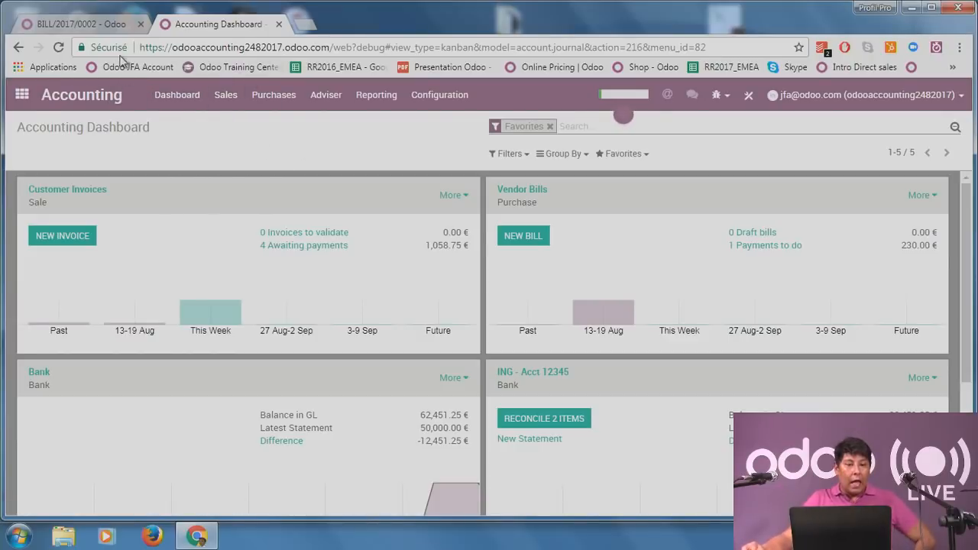
{"action": "left_click", "coordinate": [195, 106]}
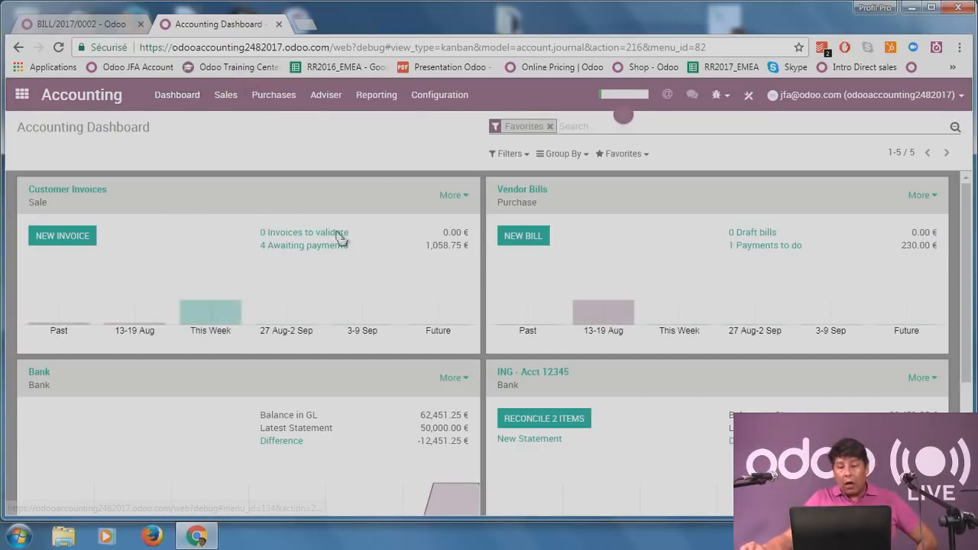
{"action": "scroll", "coordinate": [422, 287], "scroll_direction": "down", "scroll_amount": 1}
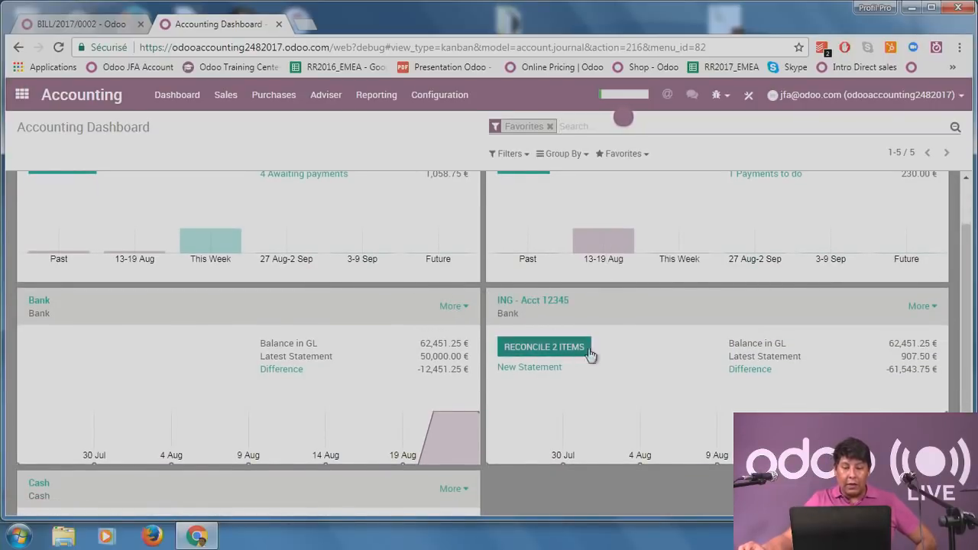
{"action": "scroll", "coordinate": [580, 436], "scroll_direction": "down", "scroll_amount": 1}
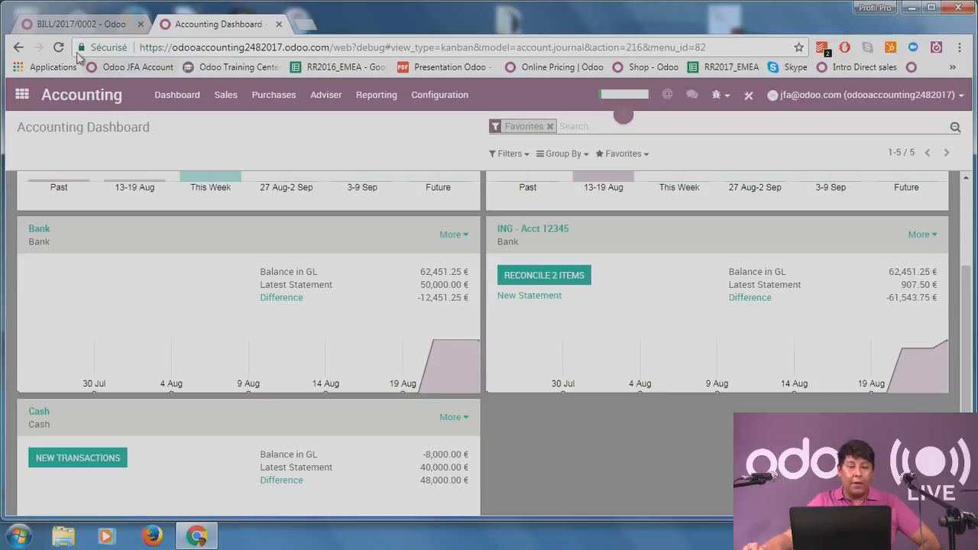
Back on the bill's page, open Configuration > Settings for accounting.
{"action": "left_click", "coordinate": [76, 24]}
{"action": "left_click", "coordinate": [440, 95]}
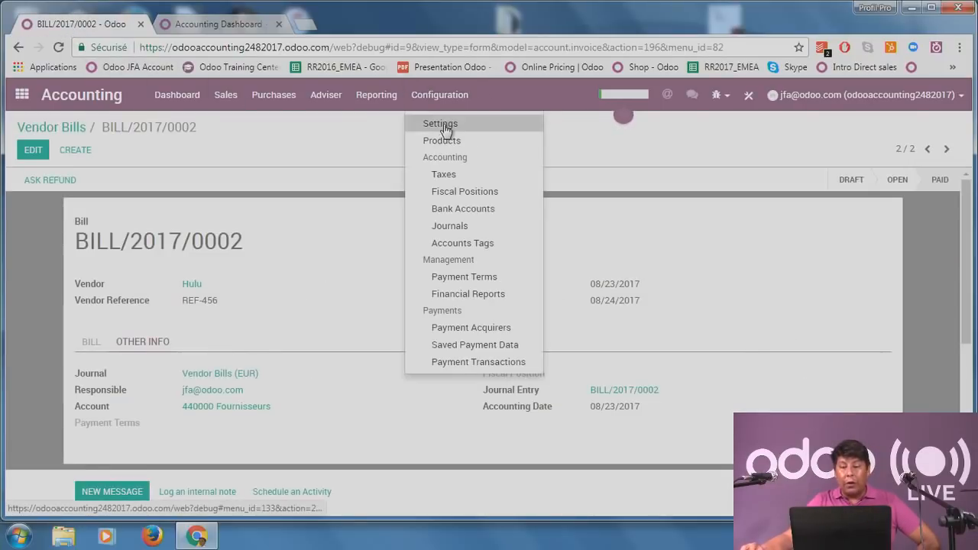
{"action": "left_click", "coordinate": [446, 130]}
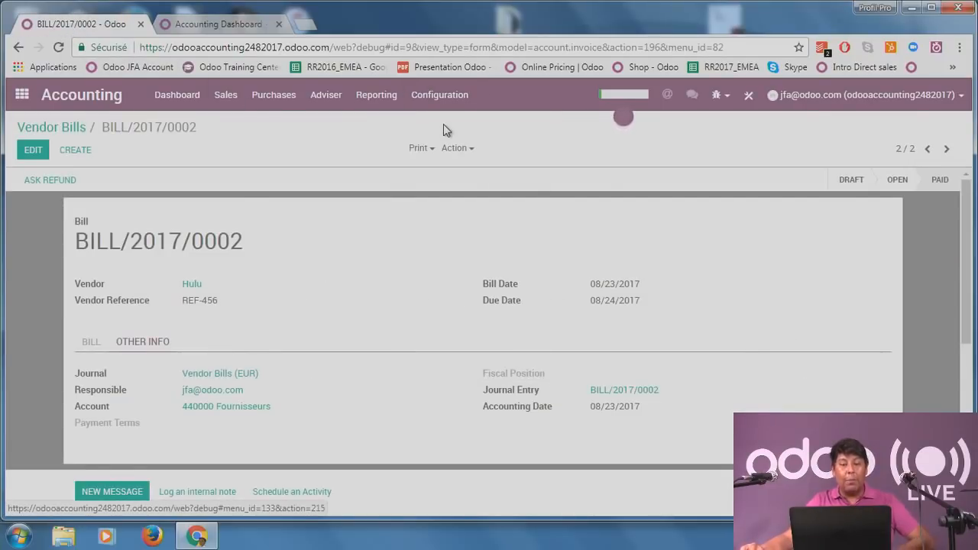
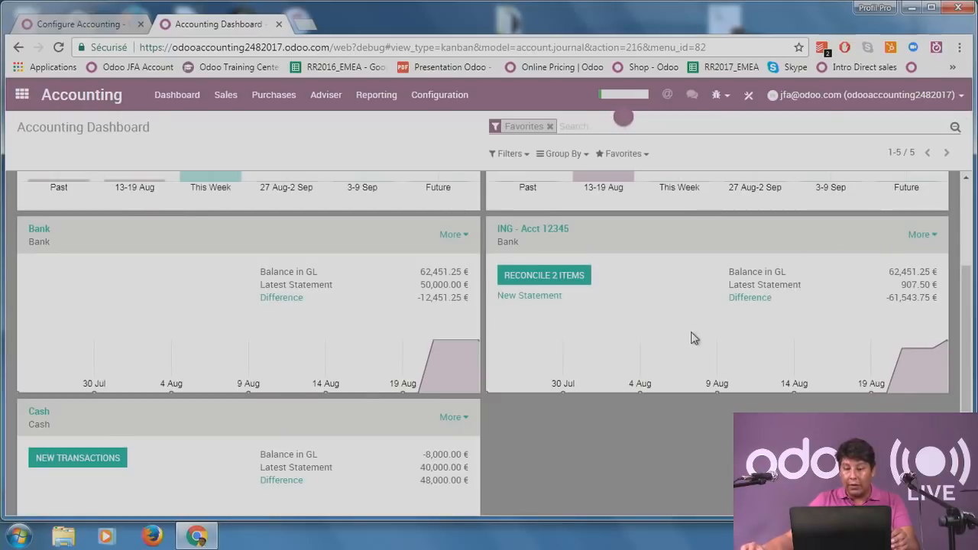
Start a new bank statement from the ING - Acct 12345 journal card on the Accounting Dashboard.
{"action": "left_click", "coordinate": [547, 298]}
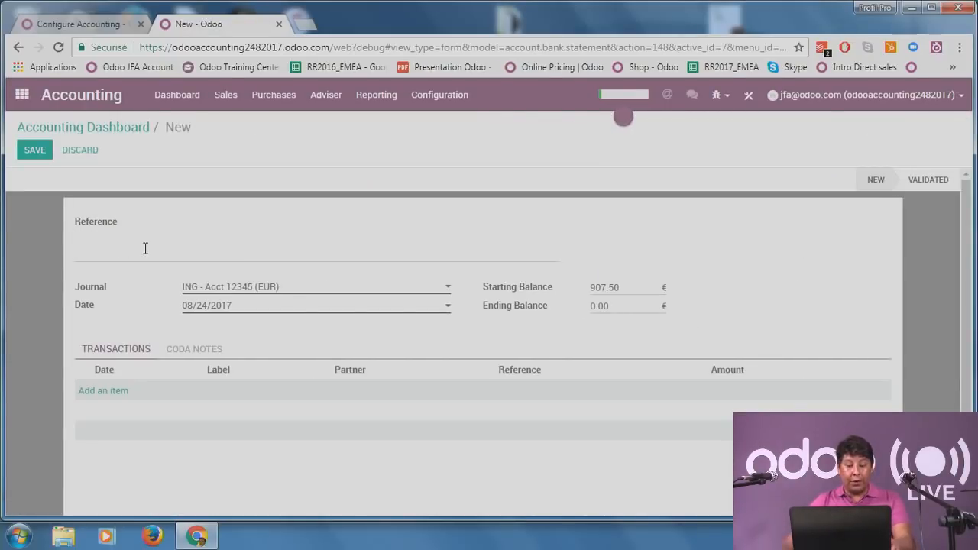
Set the statement reference to Ref12 and add an Invoice line for partner LuthorCorp.
{"action": "type", "text": "Re"}
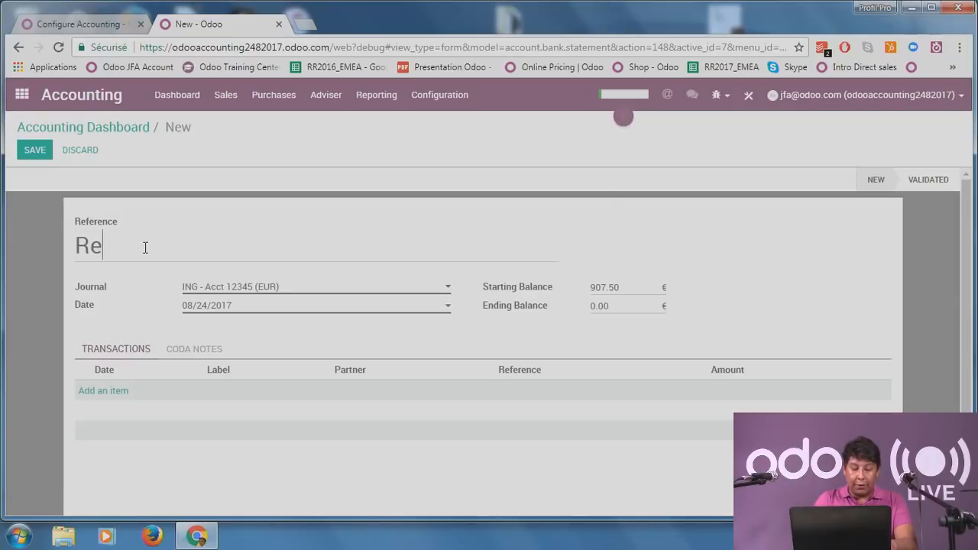
{"action": "type", "text": "f12"}
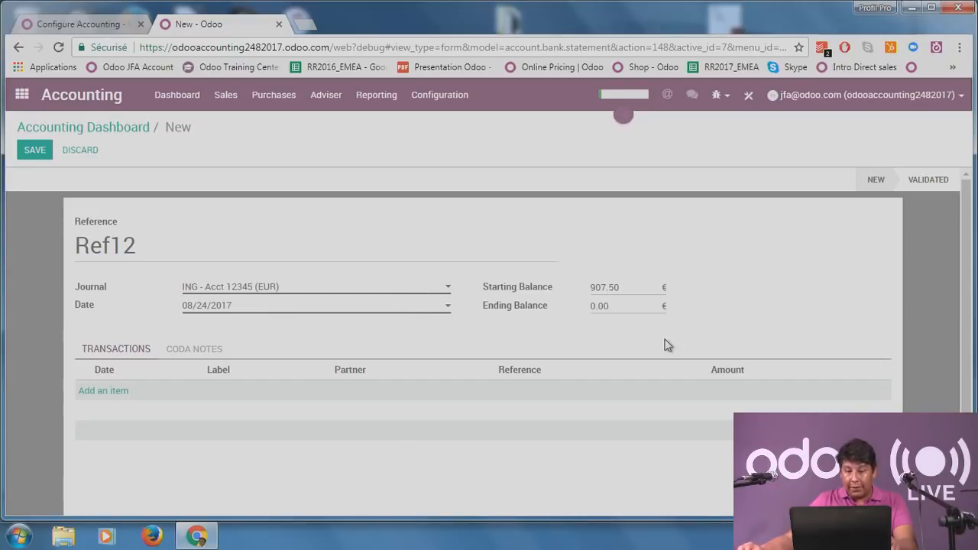
{"action": "scroll", "coordinate": [663, 339], "scroll_direction": "down", "scroll_amount": 1}
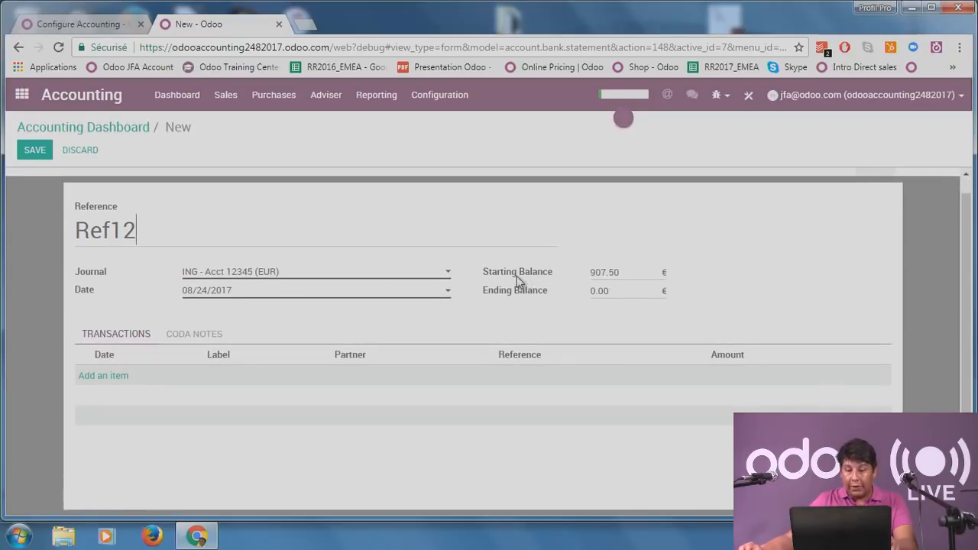
{"action": "left_click", "coordinate": [100, 376]}
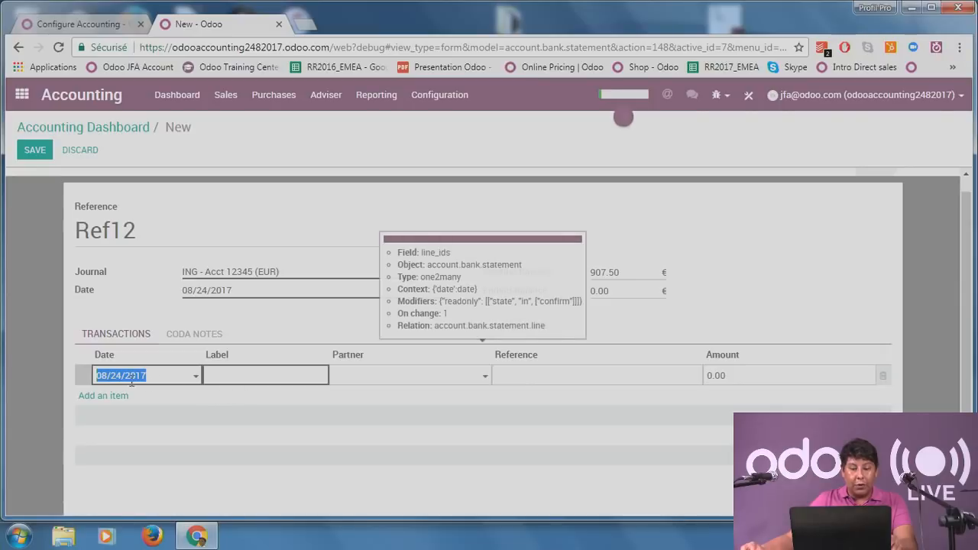
{"action": "left_click", "coordinate": [288, 380]}
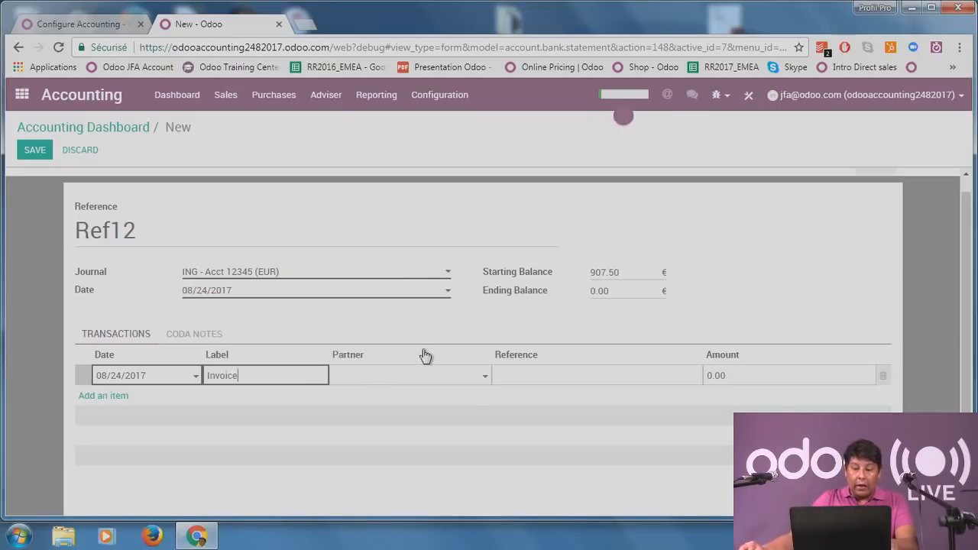
{"action": "left_click", "coordinate": [455, 380]}
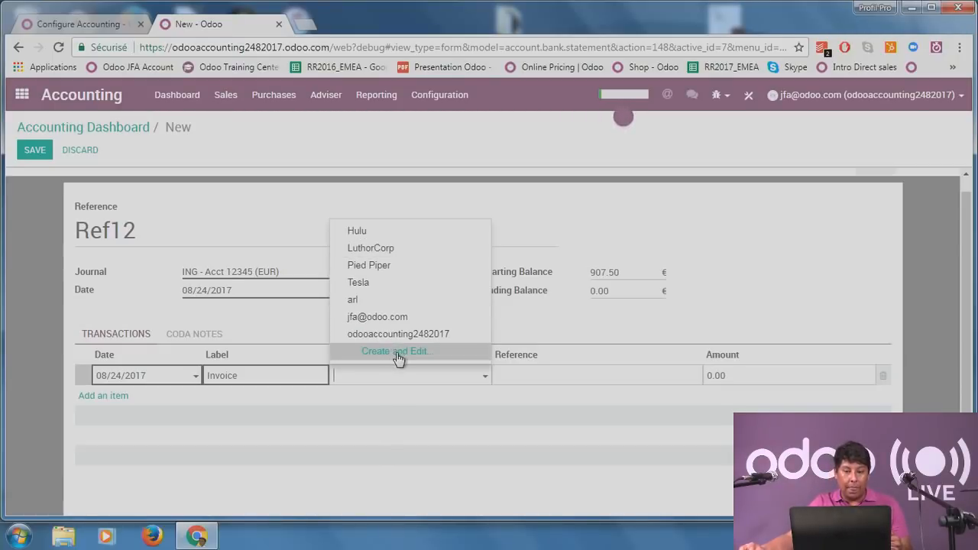
{"action": "left_click", "coordinate": [430, 257]}
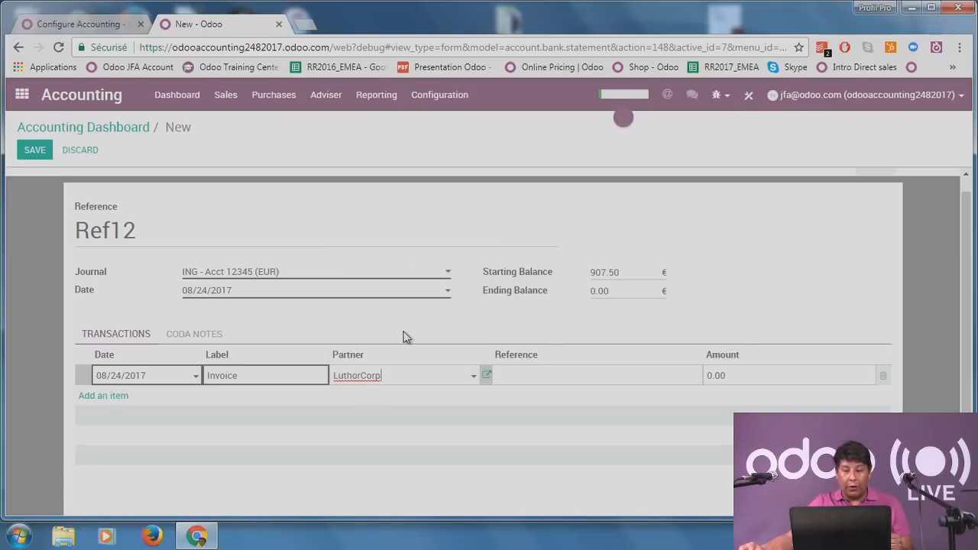
Give the line reference Payment INV 23 and amount 125.00, then save the statement.
{"action": "left_click", "coordinate": [620, 375]}
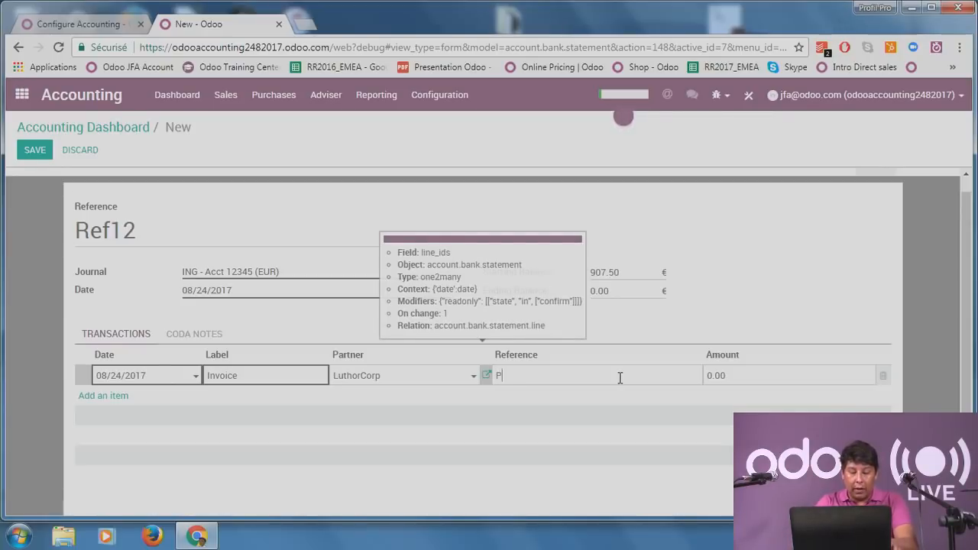
{"action": "type", "text": "Payment "}
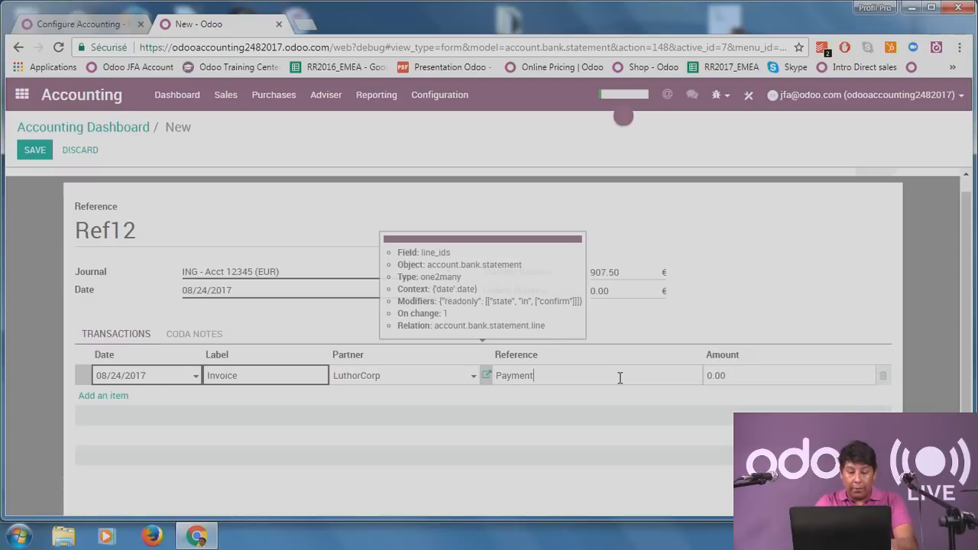
{"action": "type", "text": "INV"}
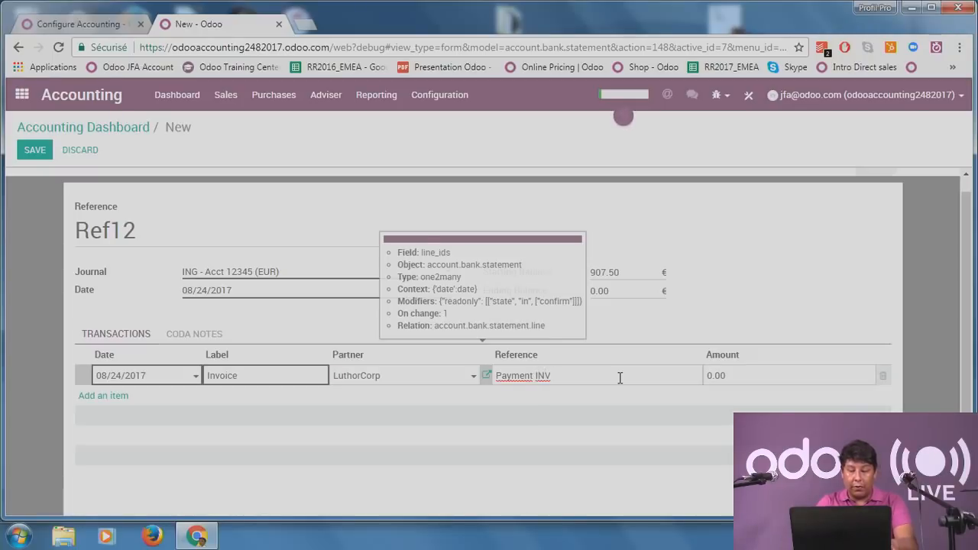
{"action": "type", "text": " 23"}
{"action": "left_click", "coordinate": [761, 373]}
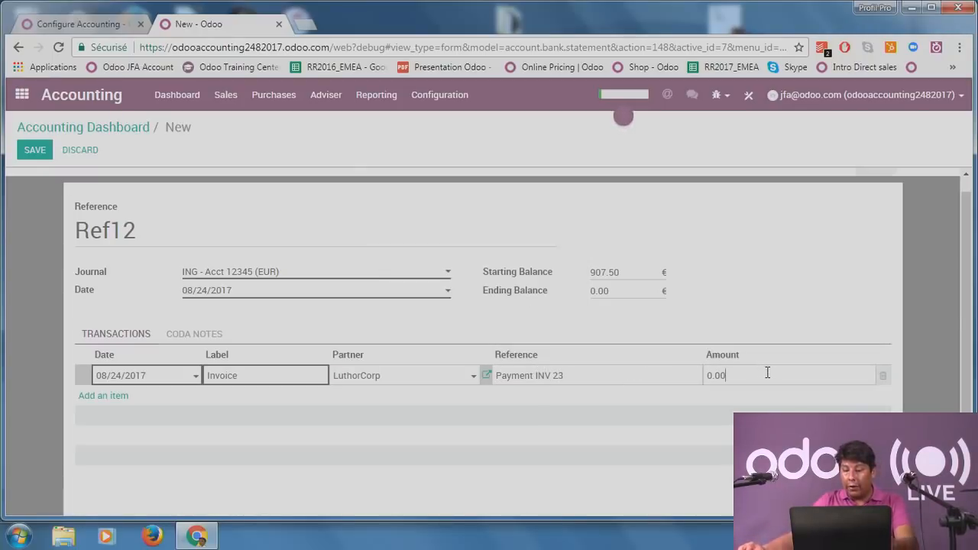
{"action": "key", "text": "BackSpace"}
{"action": "key", "text": "BackSpace"}
{"action": "key", "text": "BackSpace"}
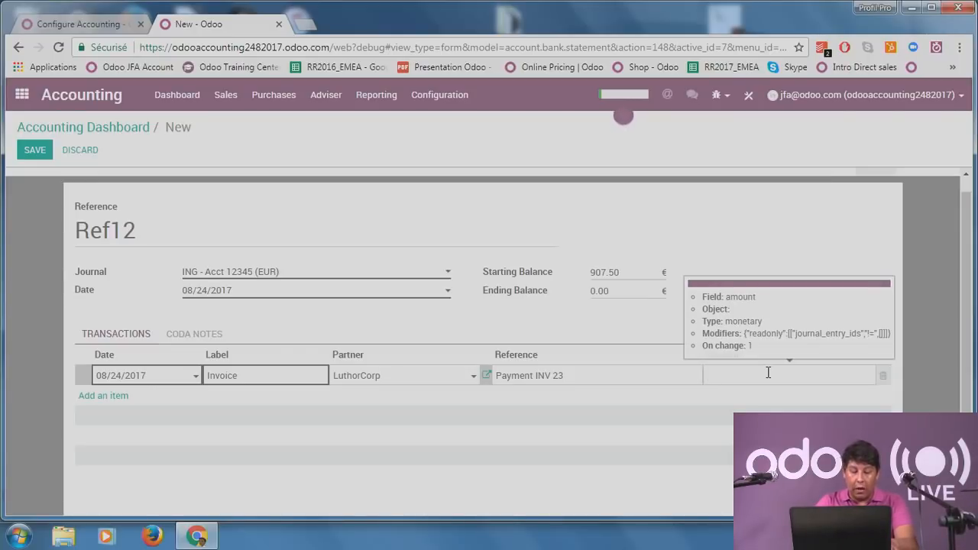
{"action": "type", "text": "1"}
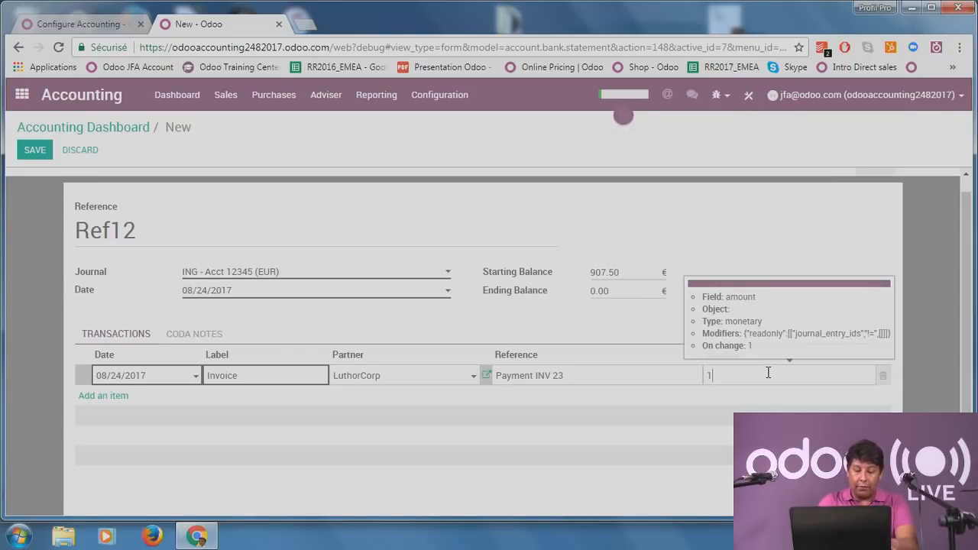
{"action": "type", "text": "25"}
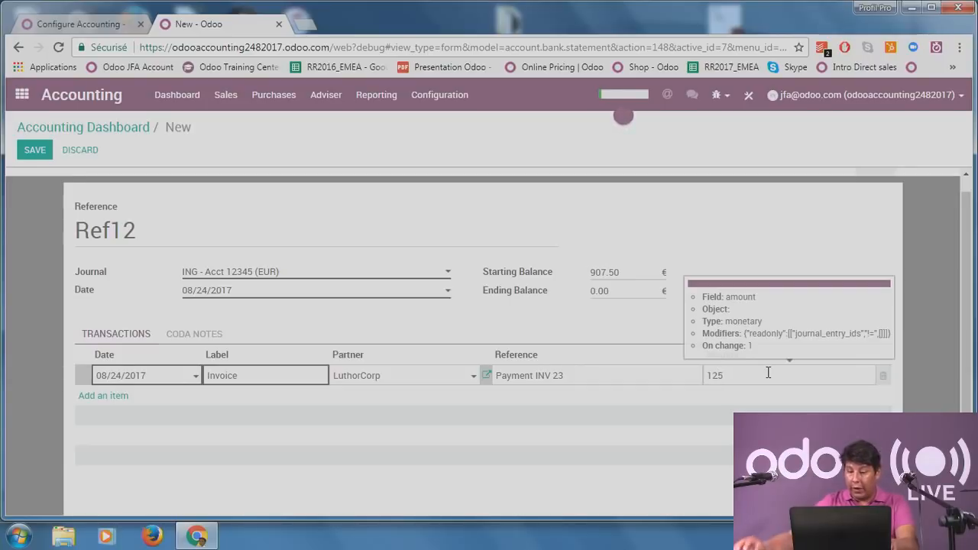
{"action": "left_click", "coordinate": [856, 241]}
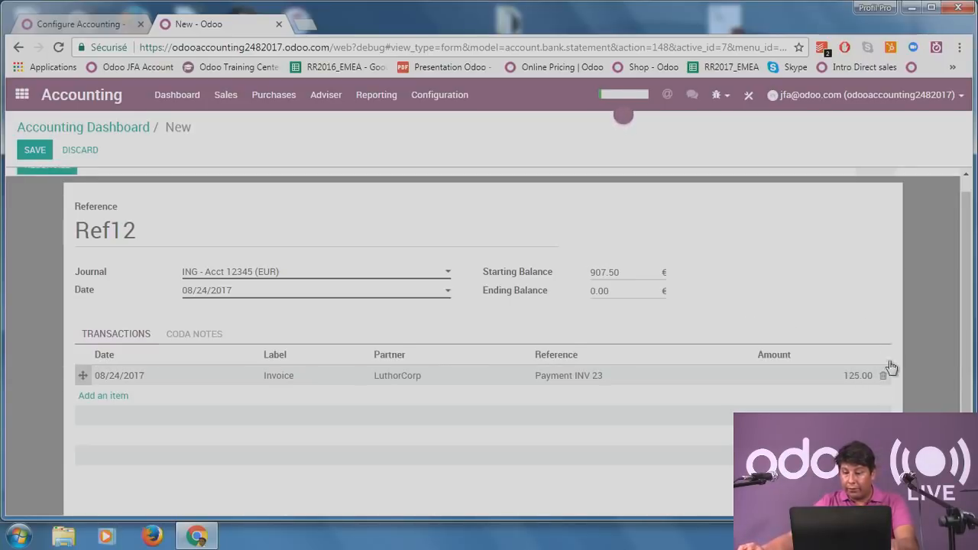
{"action": "scroll", "coordinate": [896, 322], "scroll_direction": "down", "scroll_amount": 1}
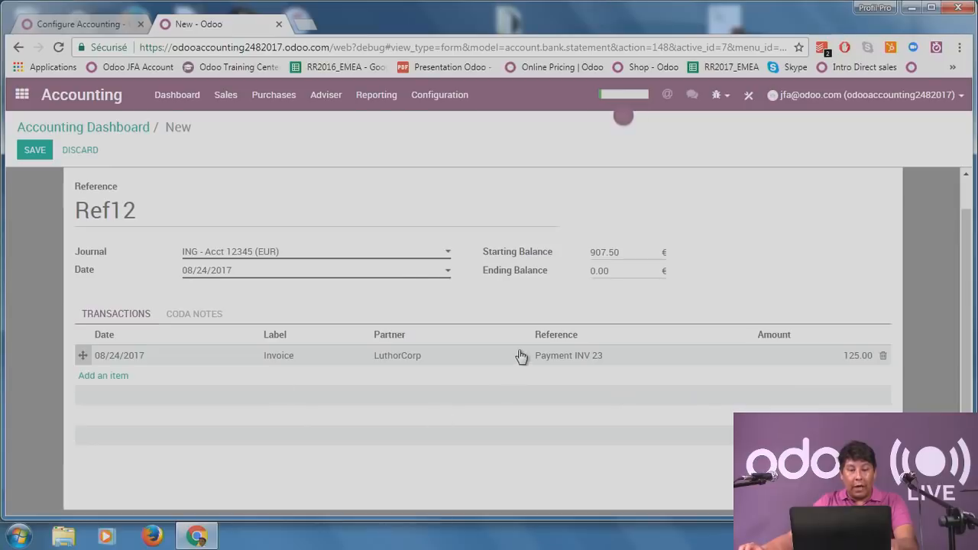
{"action": "scroll", "coordinate": [520, 356], "scroll_direction": "up", "scroll_amount": 2}
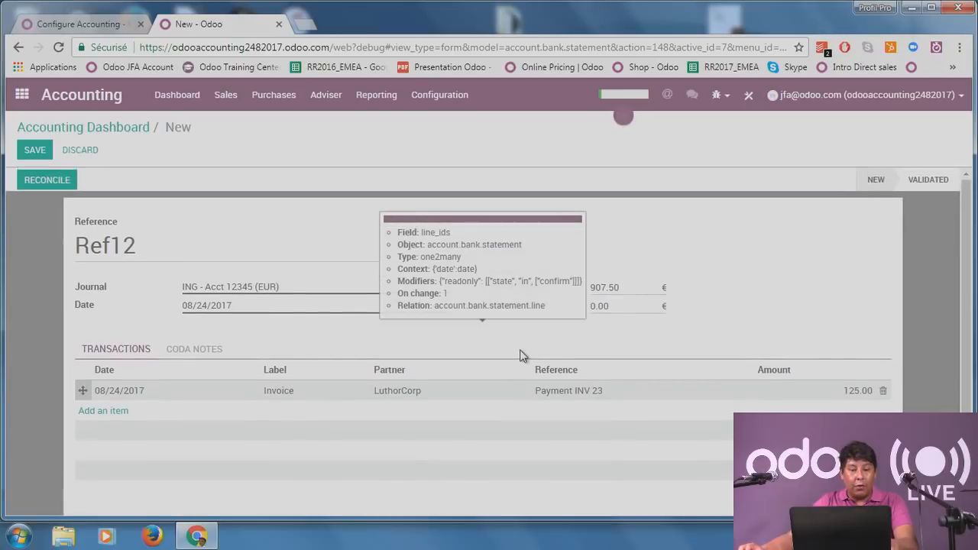
{"action": "left_click", "coordinate": [34, 150]}
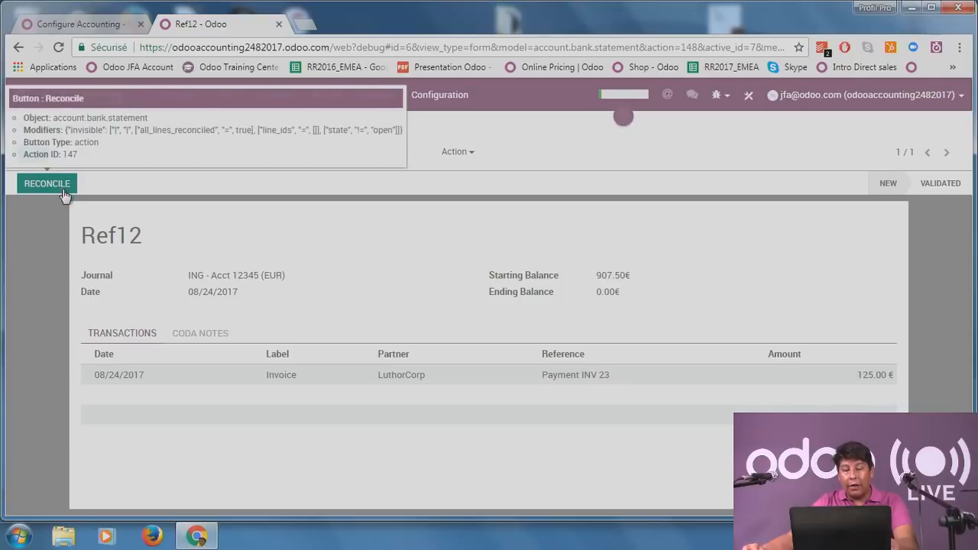
Open reconciliation for Ref12, then go back to the Dashboard showing 3 ING items to reconcile.
{"action": "left_click", "coordinate": [50, 196]}
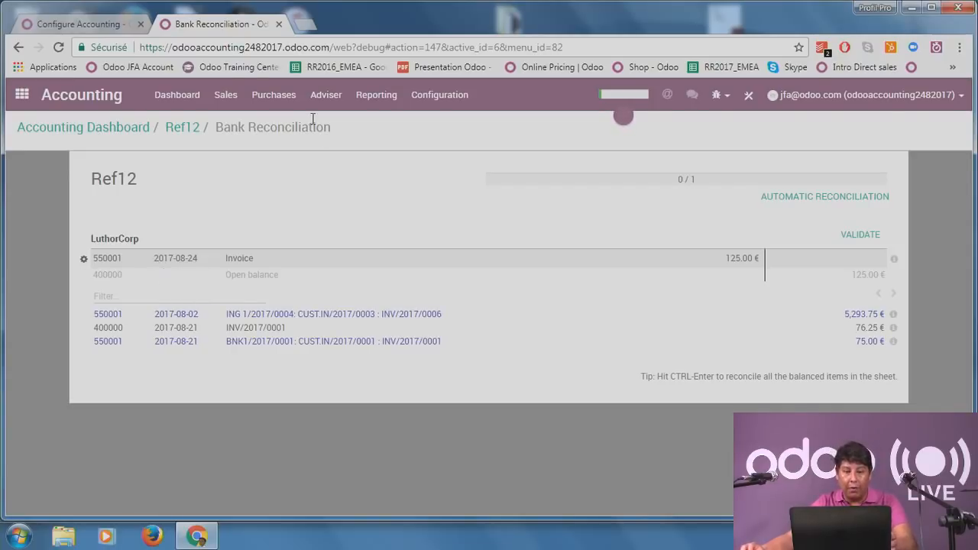
{"action": "left_click", "coordinate": [103, 24]}
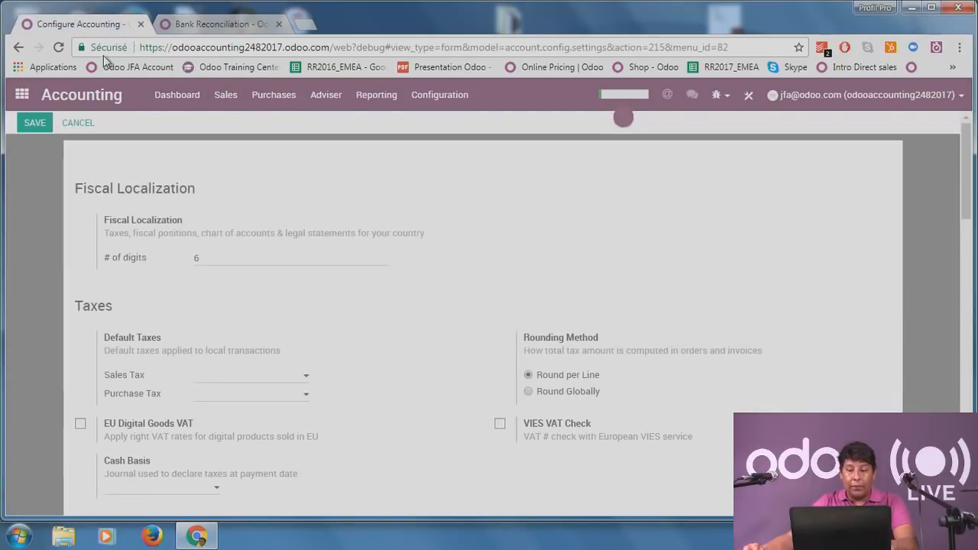
{"action": "left_click", "coordinate": [206, 24]}
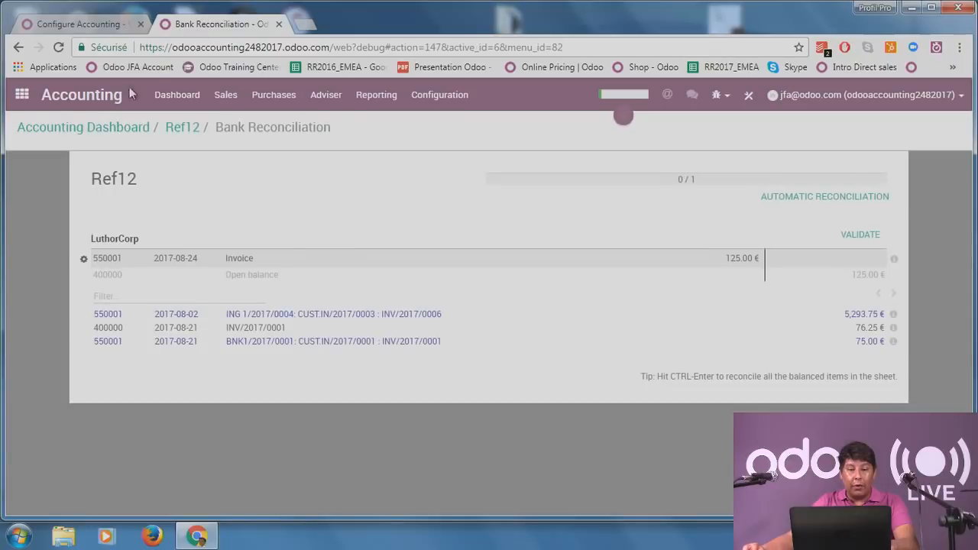
{"action": "left_click", "coordinate": [177, 95]}
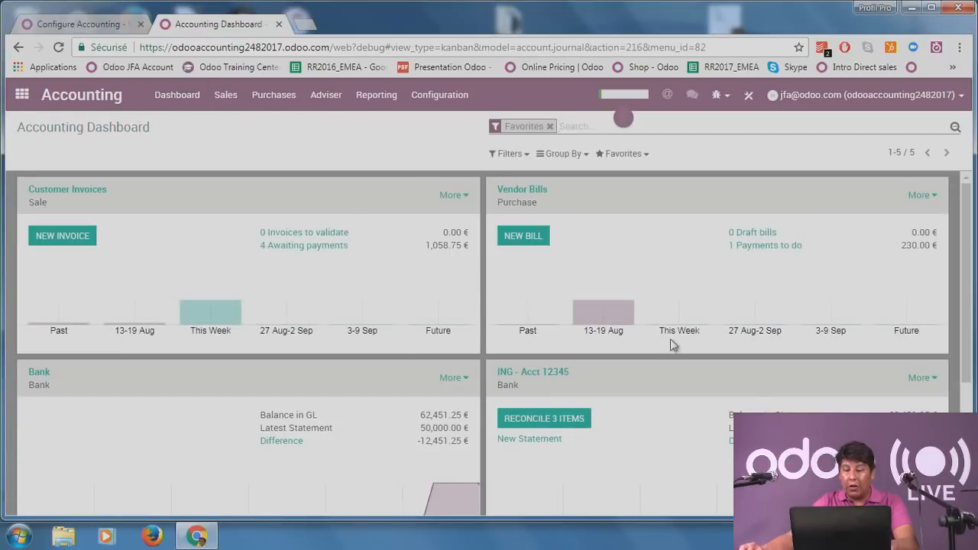
{"action": "scroll", "coordinate": [558, 389], "scroll_direction": "down", "scroll_amount": 1}
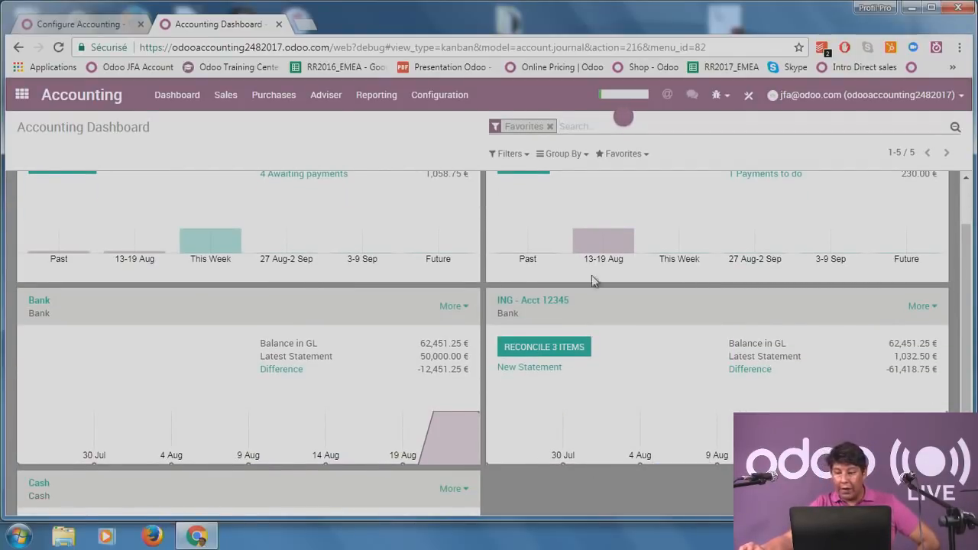
Open the ING card's 3 items to reconcile and match Tesla's 605.00 payment with INV/2017/0005.
{"action": "left_click", "coordinate": [575, 348]}
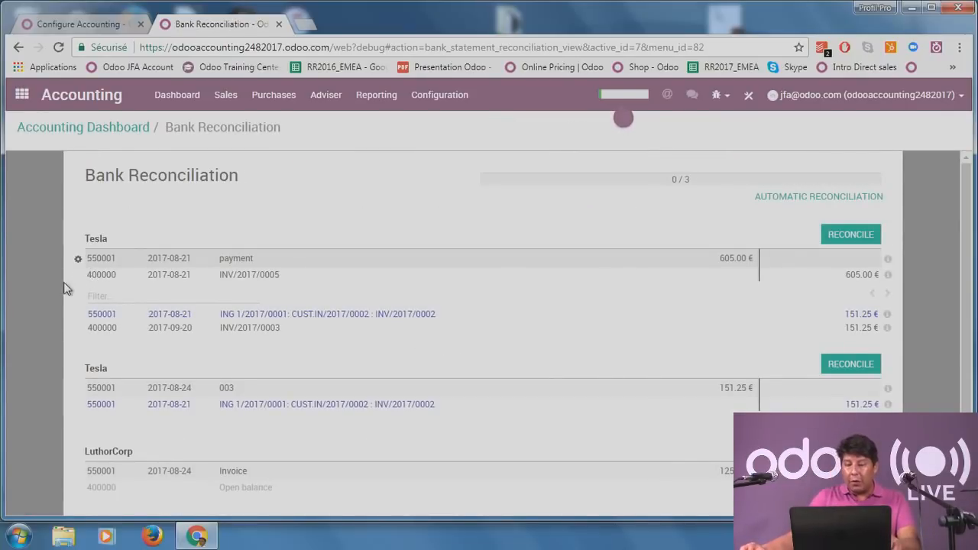
{"action": "scroll", "coordinate": [64, 283], "scroll_direction": "down", "scroll_amount": 1}
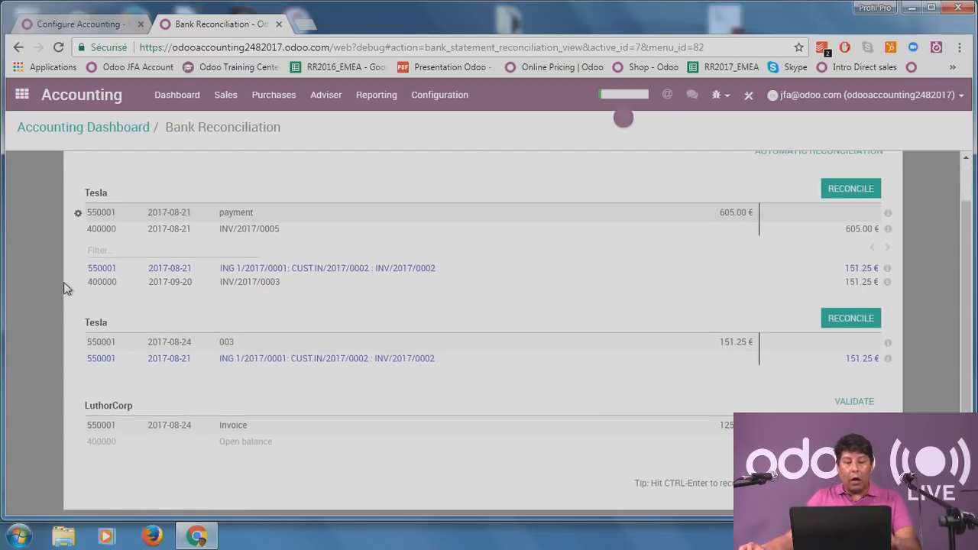
{"action": "scroll", "coordinate": [64, 284], "scroll_direction": "up", "scroll_amount": 1}
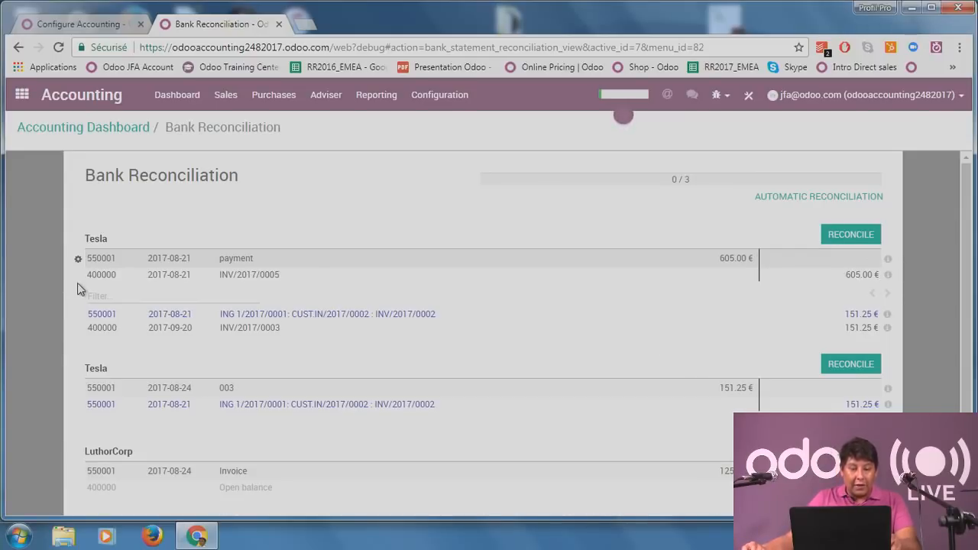
{"action": "left_click", "coordinate": [866, 236]}
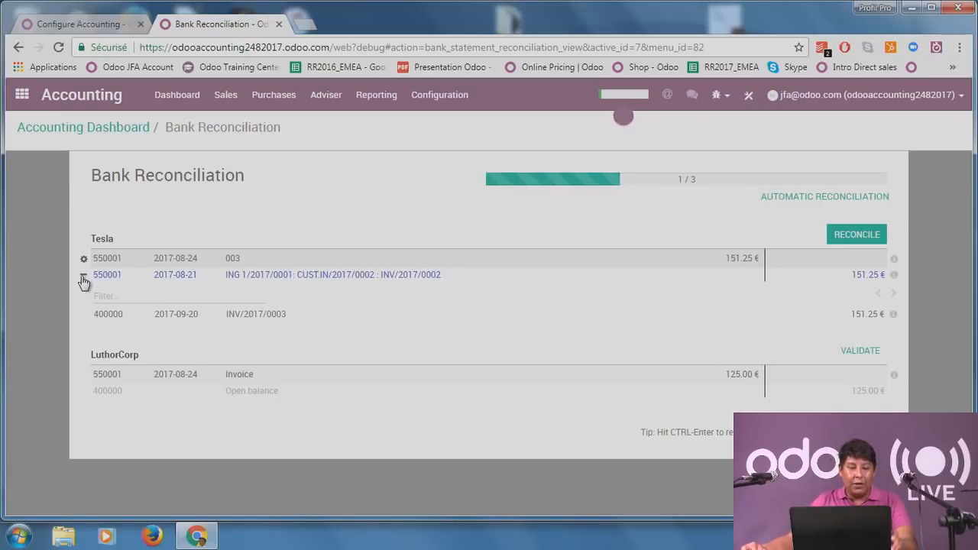
Match Tesla's 151.25 line to INV/2017/0003 instead of the proposed entry, then validate the LuthorCorp line.
{"action": "left_click", "coordinate": [83, 276]}
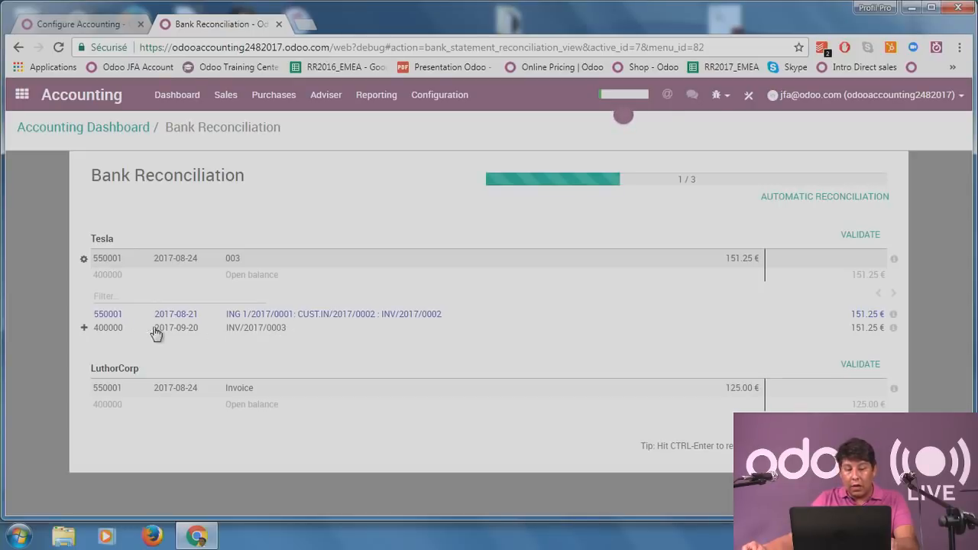
{"action": "left_click", "coordinate": [208, 334]}
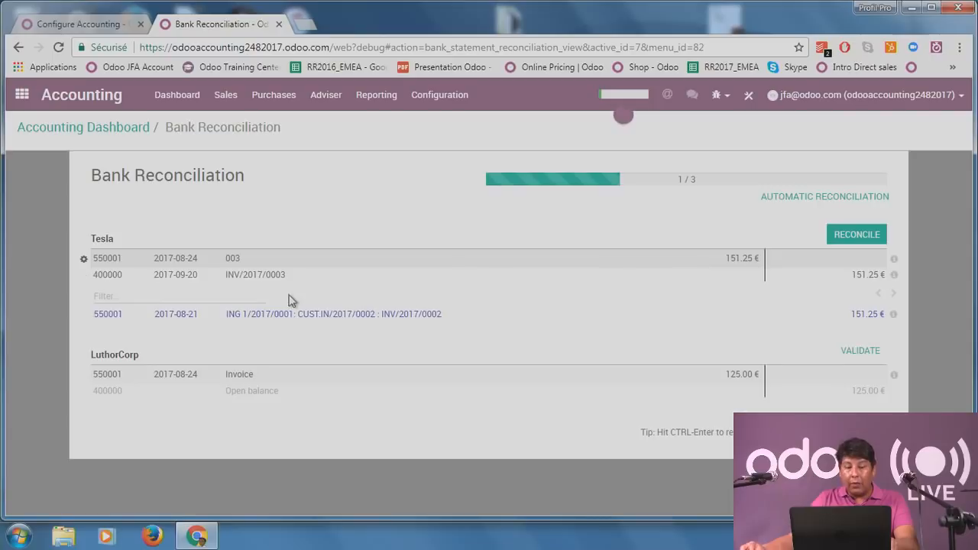
{"action": "left_click", "coordinate": [871, 235]}
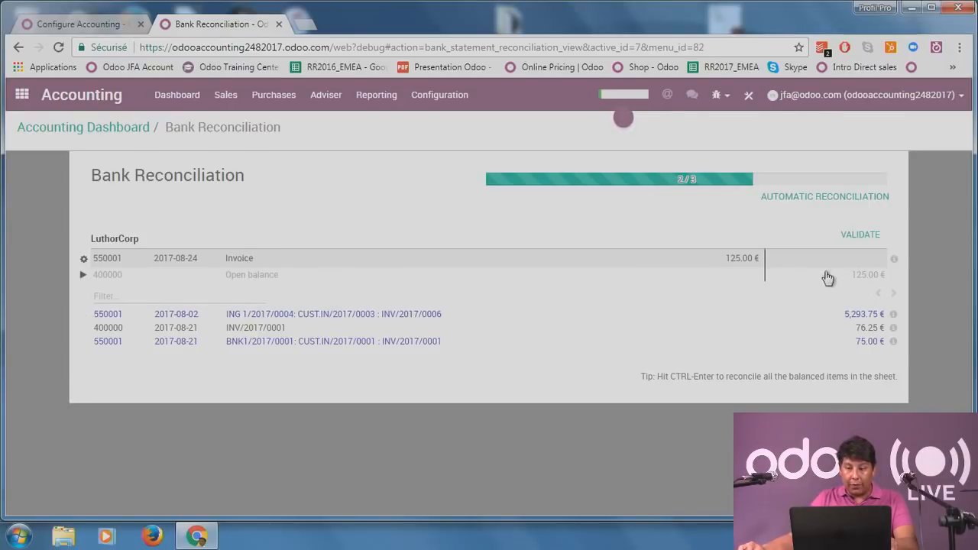
{"action": "left_click", "coordinate": [849, 236]}
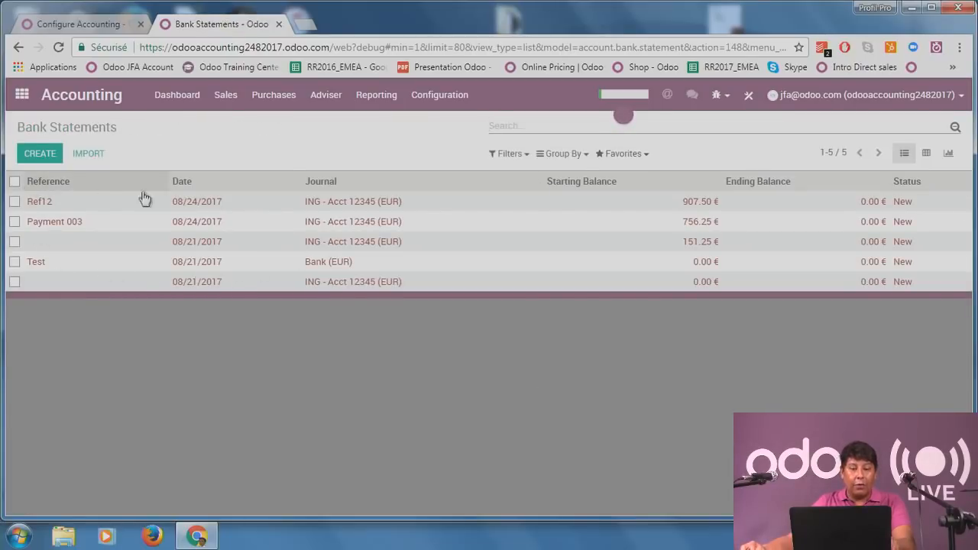
Open the Ref12 bank statement and page on to the Payment 003 statement.
{"action": "left_click", "coordinate": [442, 208]}
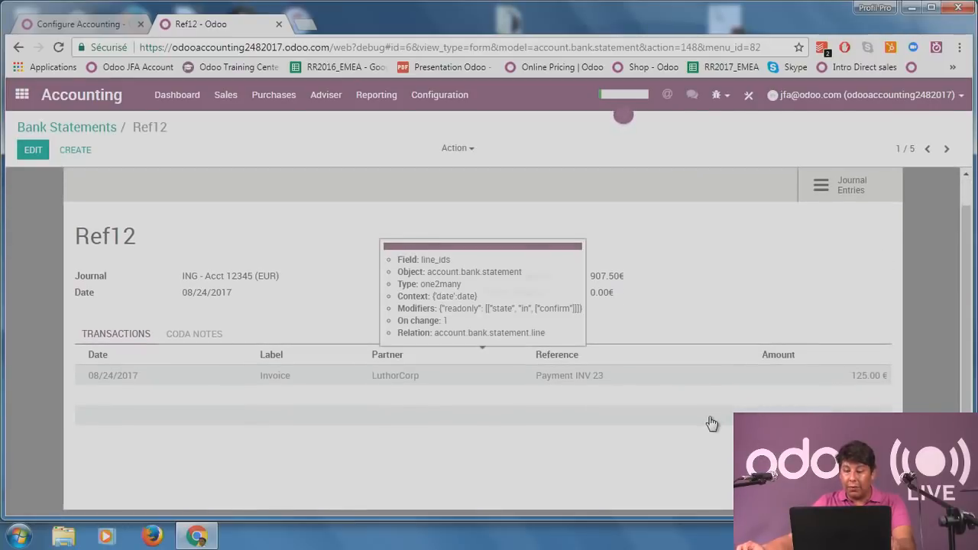
{"action": "left_click", "coordinate": [946, 149]}
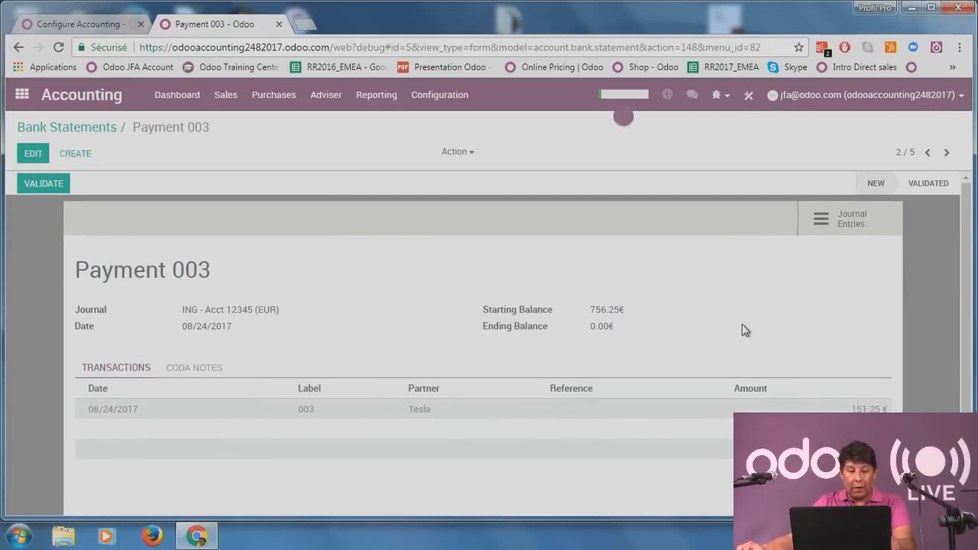
{"action": "scroll", "coordinate": [217, 315], "scroll_direction": "down", "scroll_amount": 1}
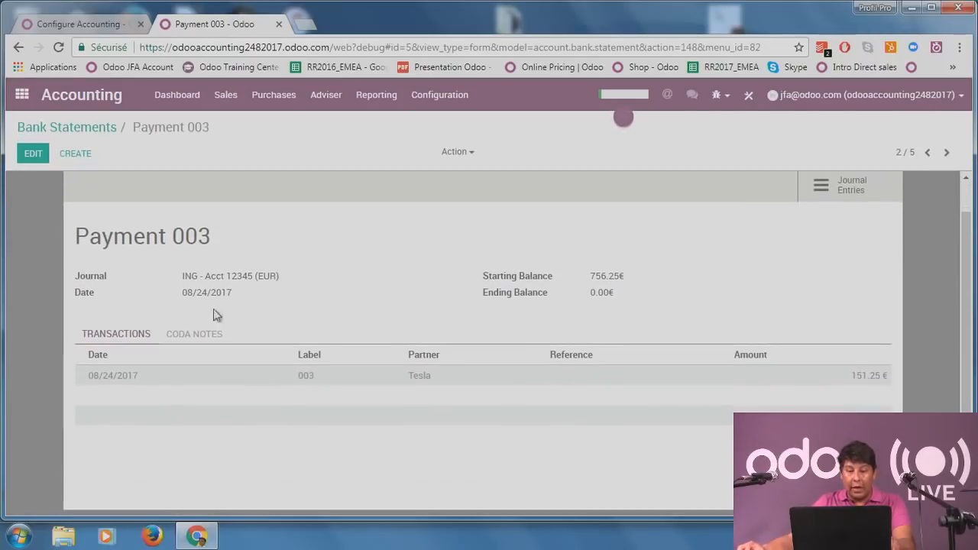
{"action": "left_click", "coordinate": [87, 128]}
Return to the Accounting Dashboard and start a new ING - Acct 12345 statement.
{"action": "left_click", "coordinate": [201, 100]}
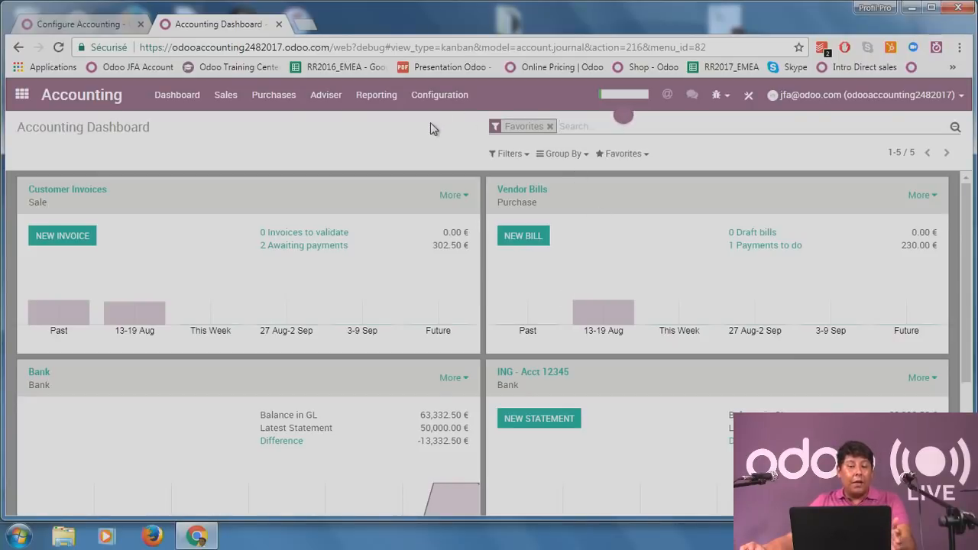
{"action": "left_click", "coordinate": [68, 23]}
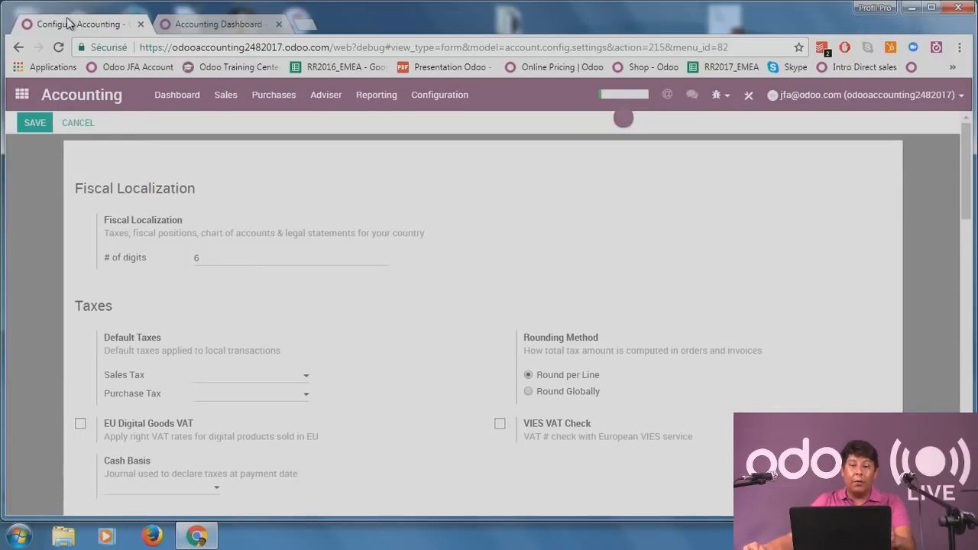
{"action": "left_click", "coordinate": [209, 25]}
{"action": "scroll", "coordinate": [570, 451], "scroll_direction": "down", "scroll_amount": 2}
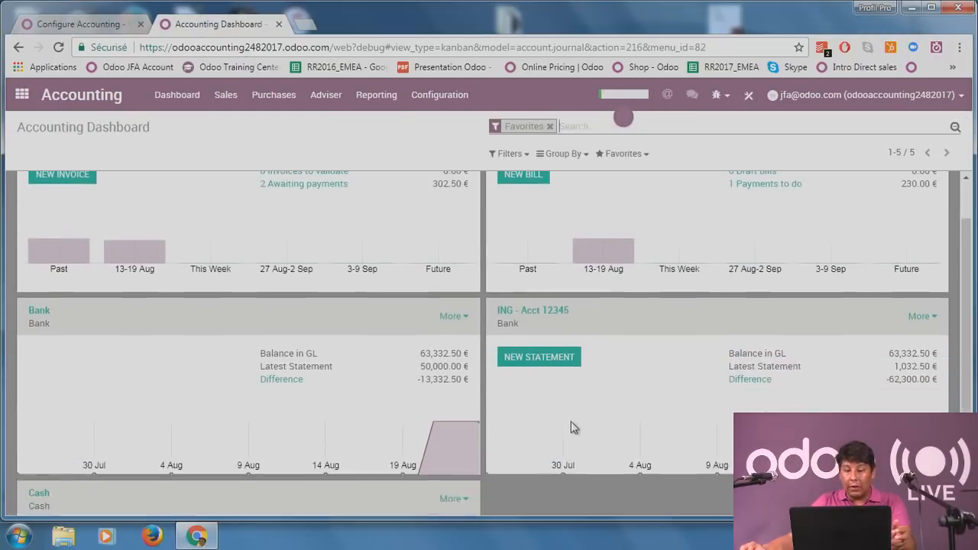
{"action": "scroll", "coordinate": [572, 424], "scroll_direction": "up", "scroll_amount": 2}
{"action": "left_click", "coordinate": [563, 423]}
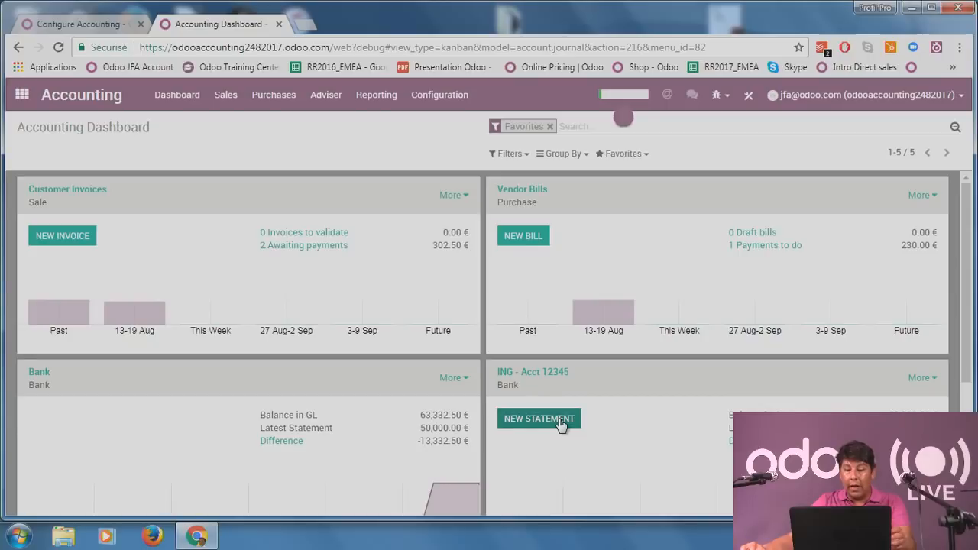
In a second tab, list the customer invoices awaiting payment for reference.
{"action": "left_click", "coordinate": [111, 26]}
{"action": "left_click", "coordinate": [173, 97]}
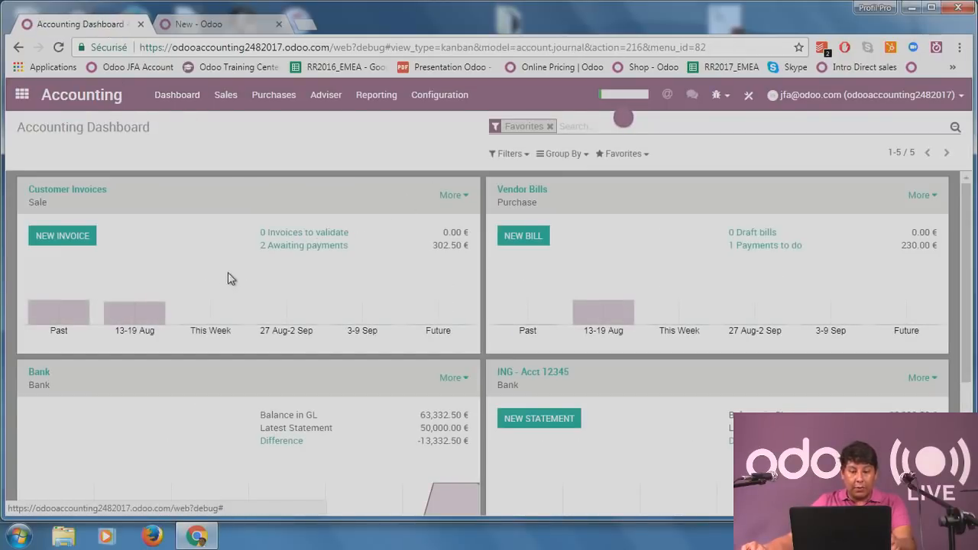
{"action": "left_click", "coordinate": [333, 246]}
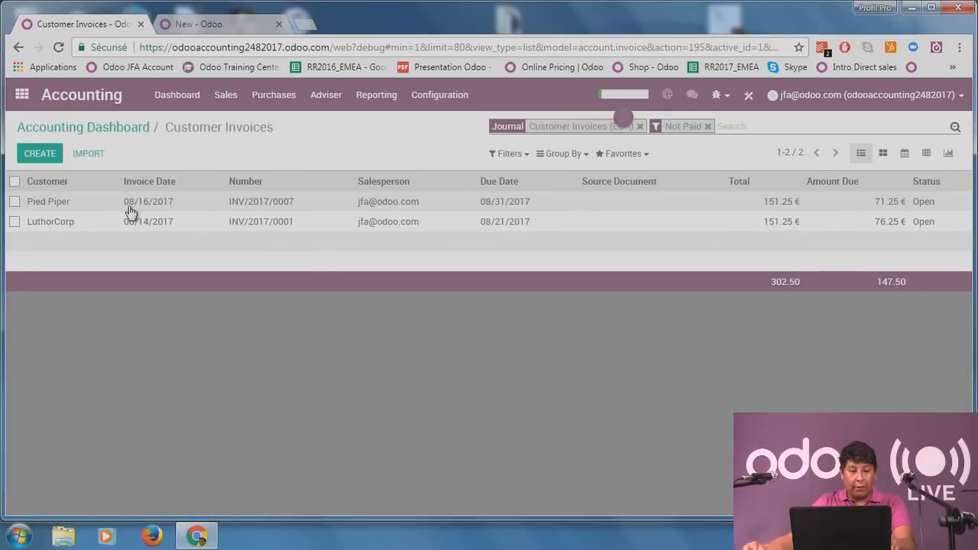
{"action": "left_click", "coordinate": [241, 24]}
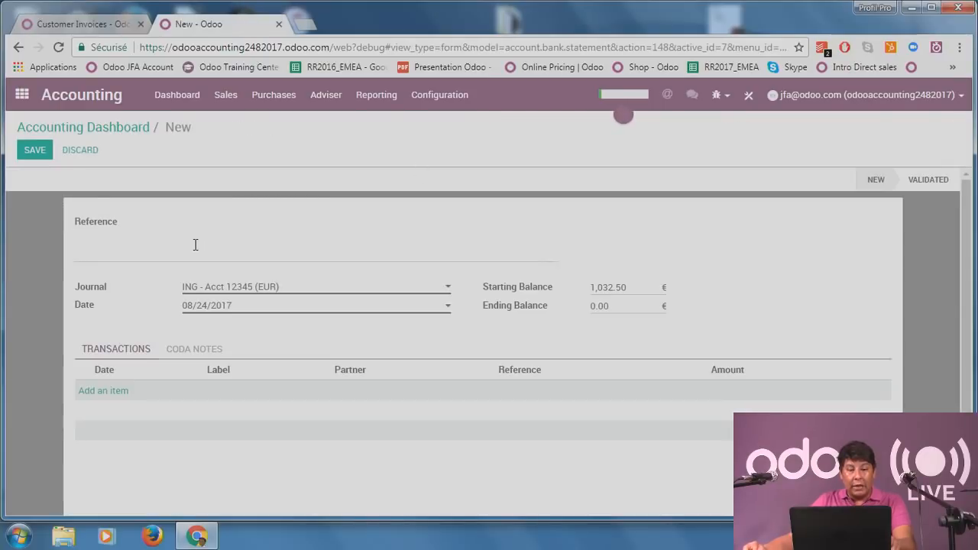
{"action": "left_click", "coordinate": [79, 24]}
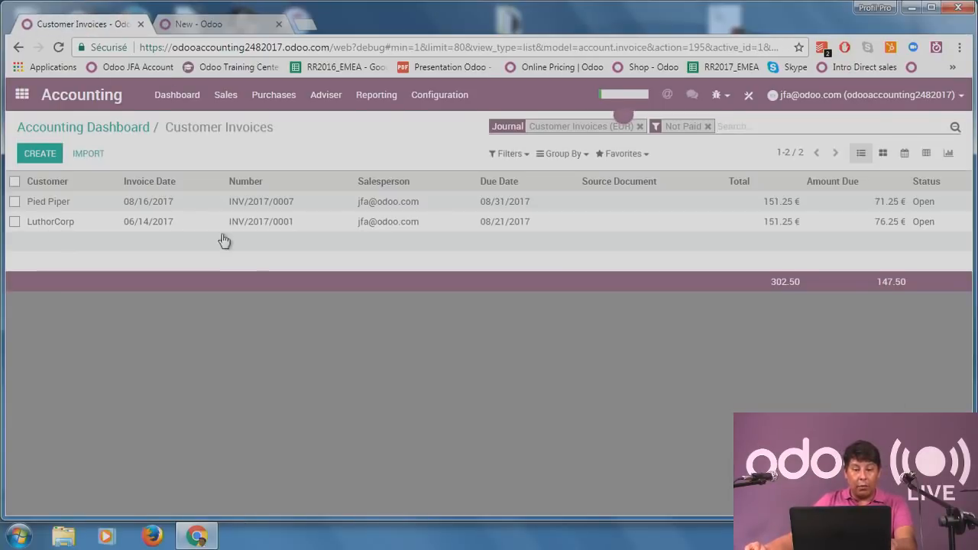
{"action": "left_click", "coordinate": [246, 25]}
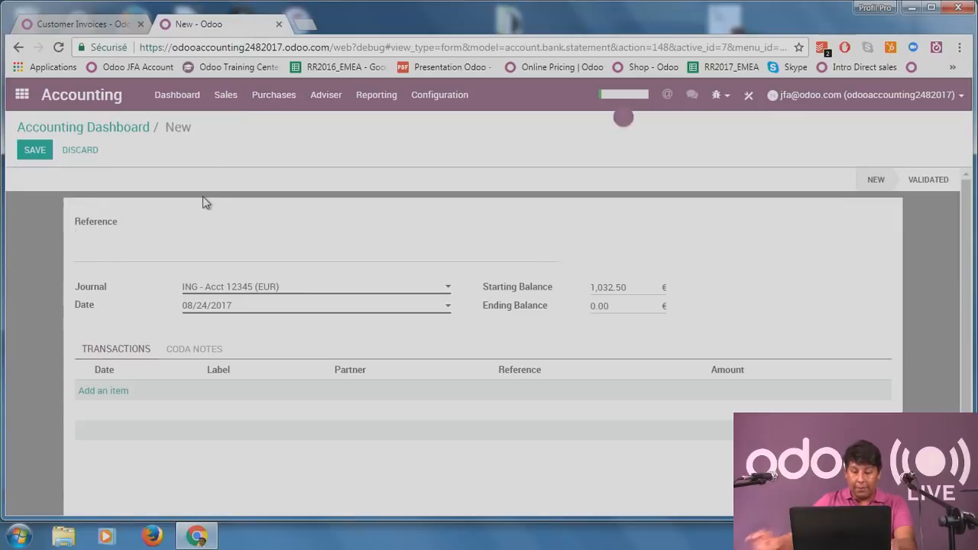
Set the statement reference to 007 and add a payment line for partner Pied Piper.
{"action": "type", "text": "007"}
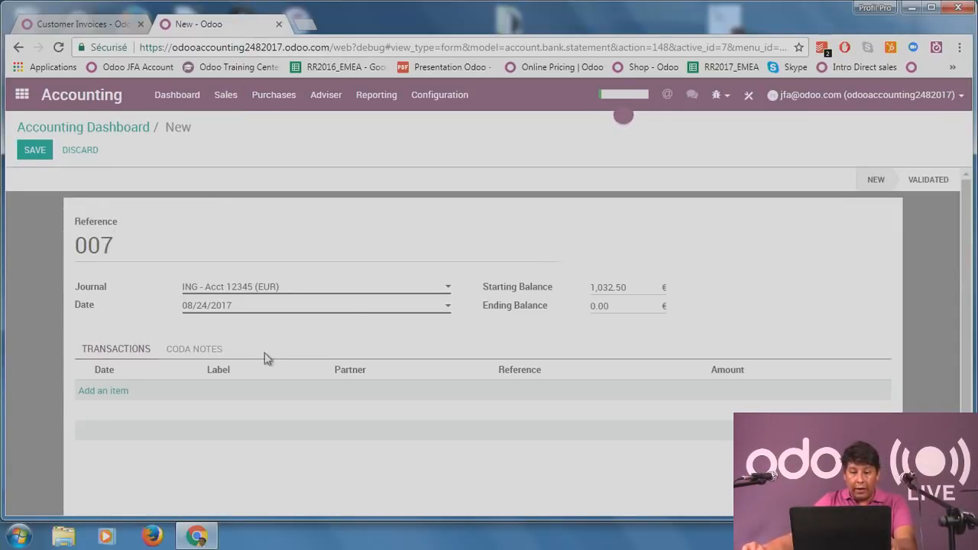
{"action": "left_click", "coordinate": [97, 393]}
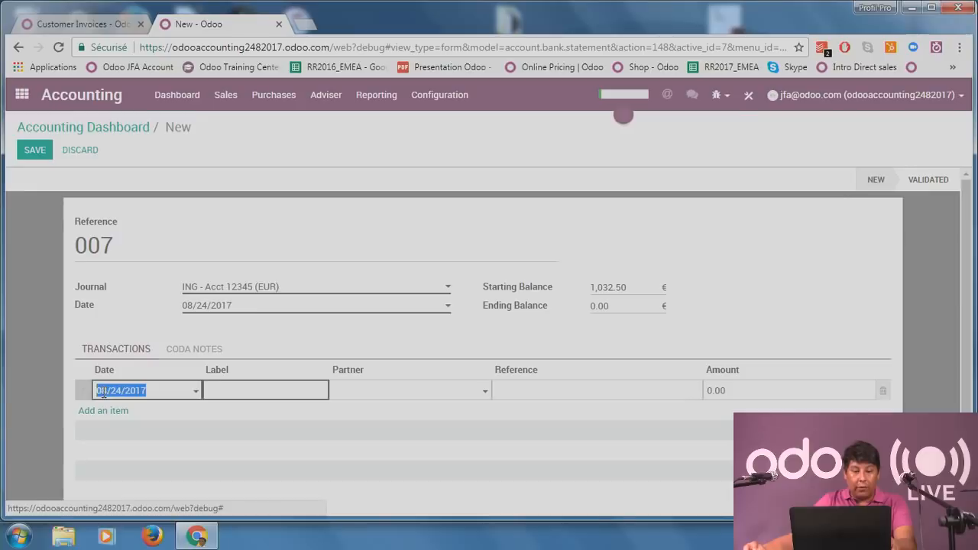
{"action": "left_click", "coordinate": [306, 393]}
{"action": "type", "text": "payment"}
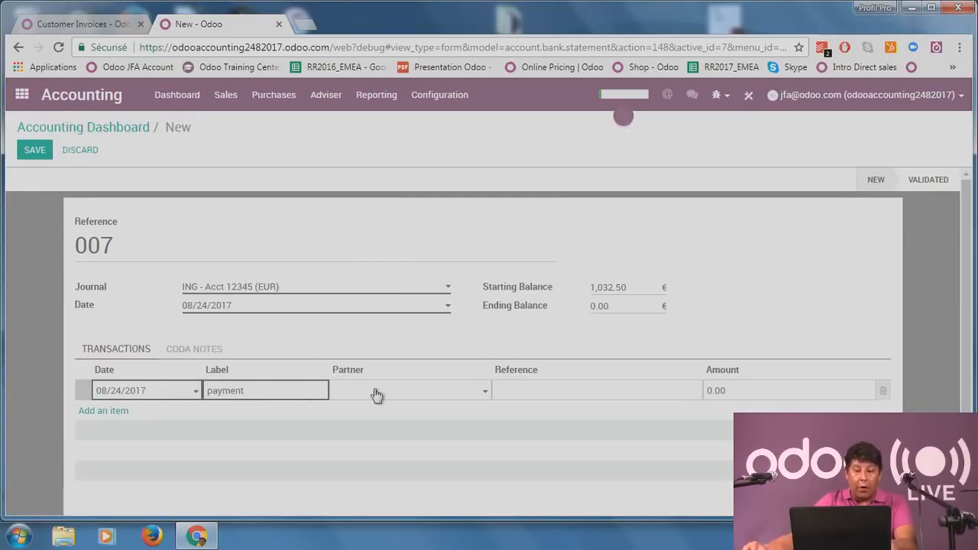
{"action": "left_click", "coordinate": [448, 392]}
{"action": "left_click", "coordinate": [419, 281]}
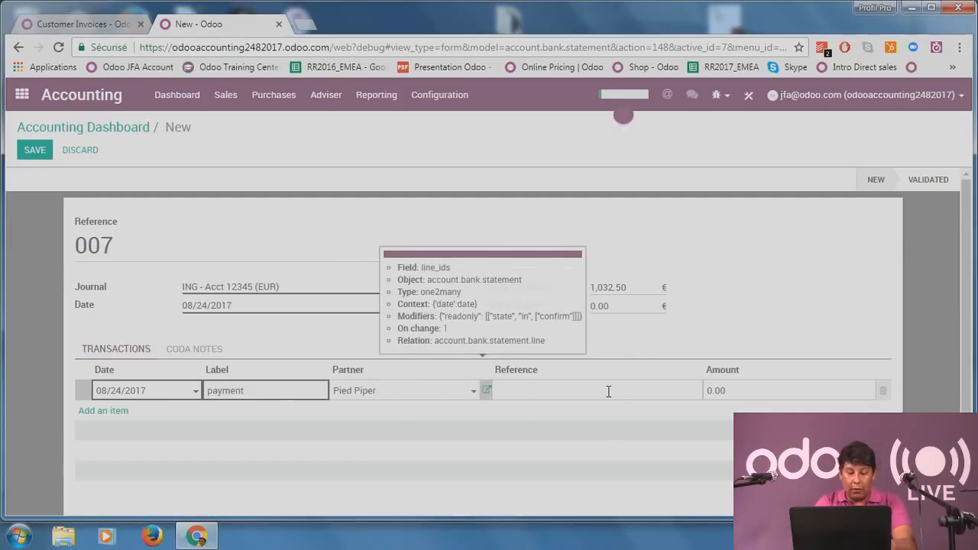
Give the line reference inv 007 and amount 71.25, remove the empty line, and save.
{"action": "left_click", "coordinate": [608, 392]}
{"action": "type", "text": "inv 007"}
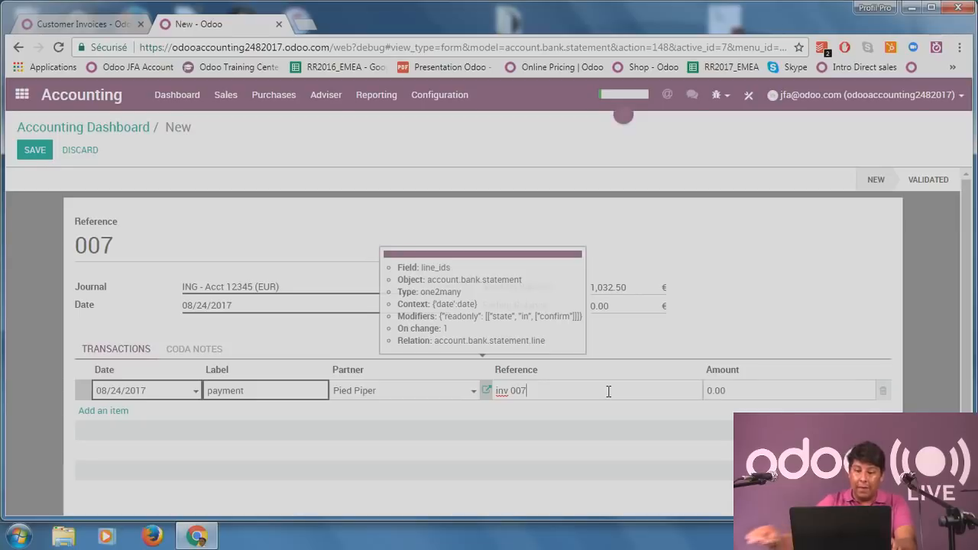
{"action": "key", "text": "Tab"}
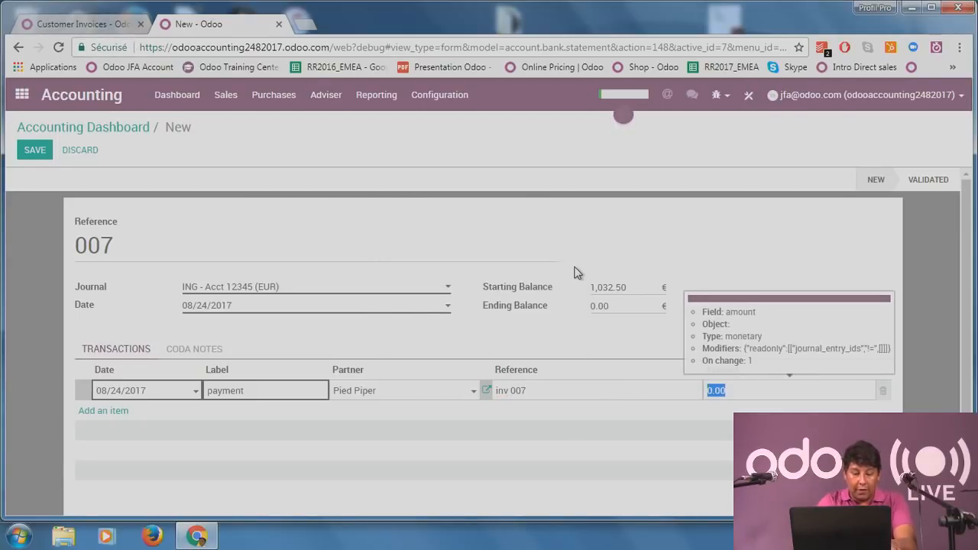
{"action": "type", "text": "71,2"}
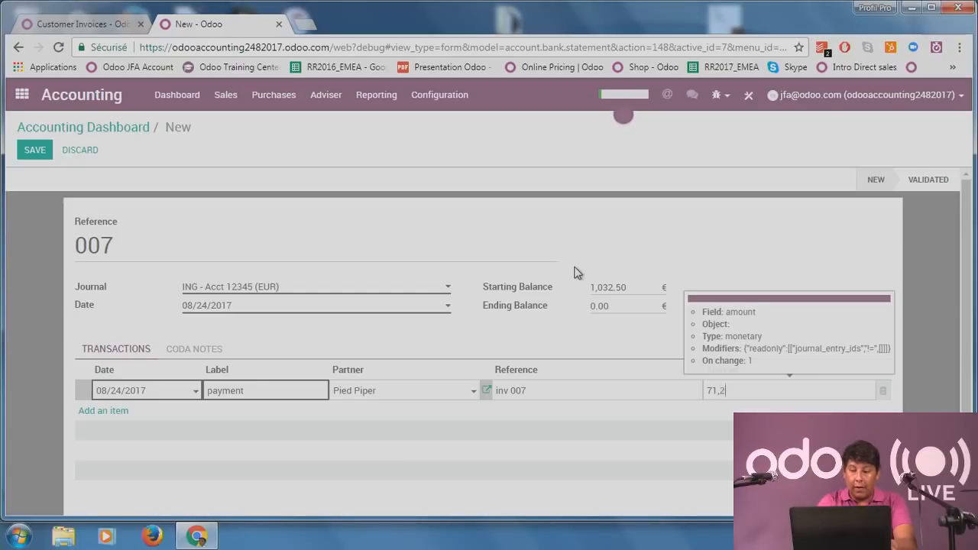
{"action": "type", "text": "5"}
{"action": "key", "text": "Return"}
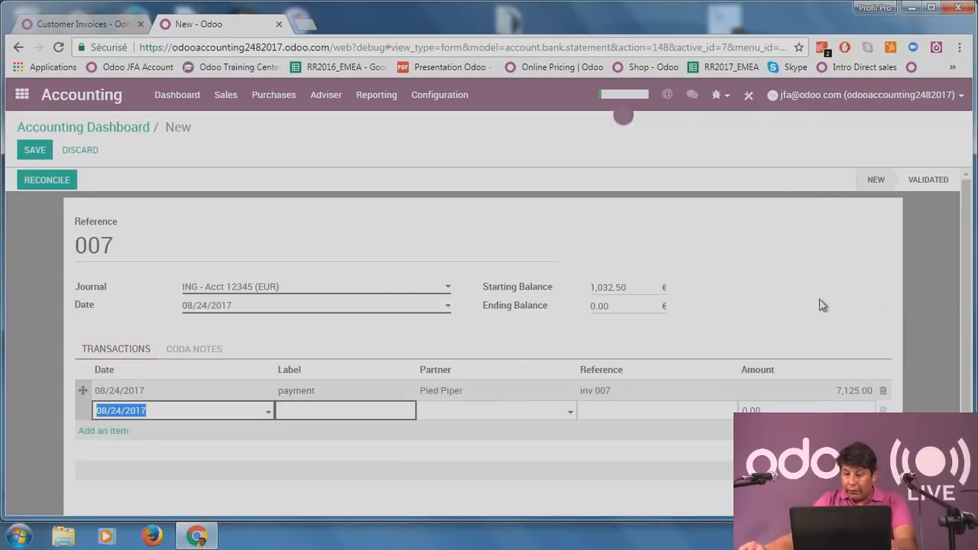
{"action": "left_click", "coordinate": [779, 390]}
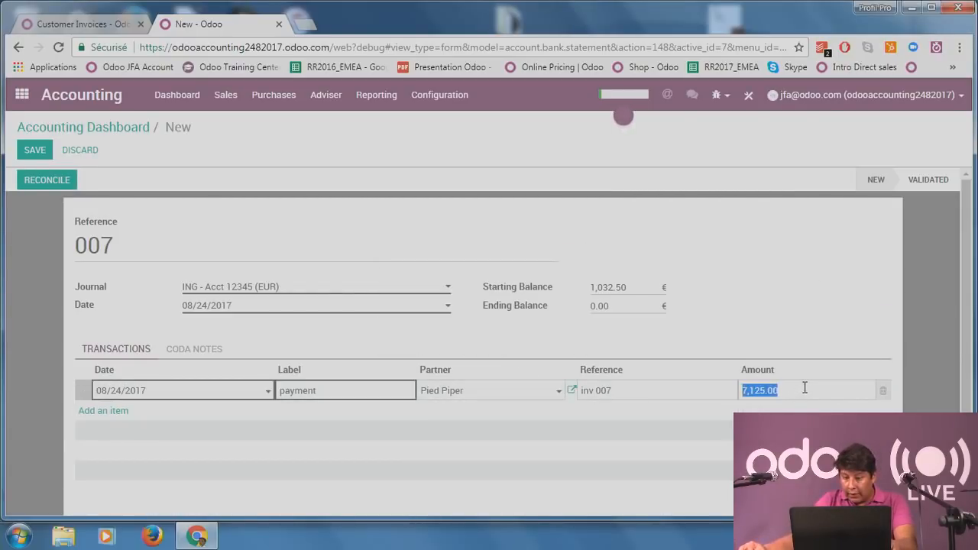
{"action": "type", "text": "71"}
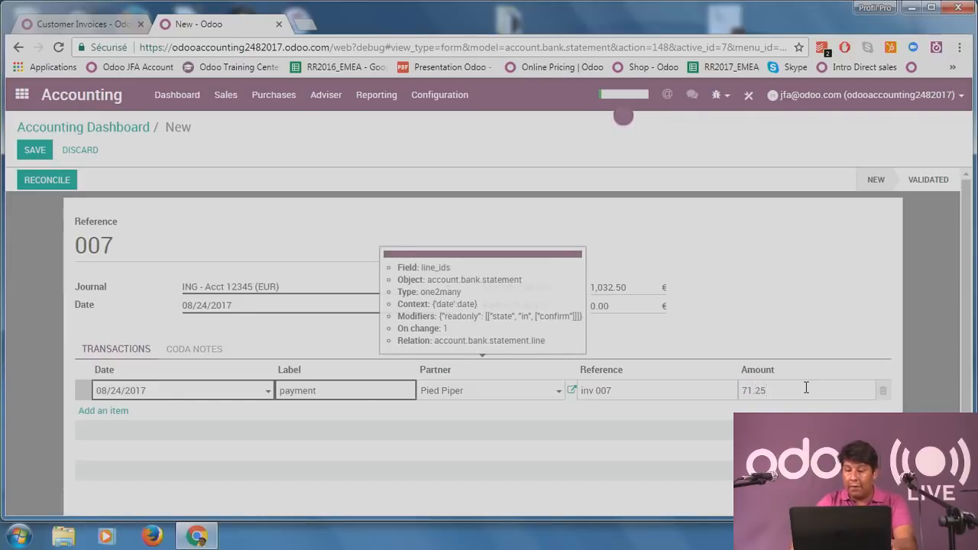
{"action": "key", "text": "Return"}
{"action": "left_click", "coordinate": [839, 300]}
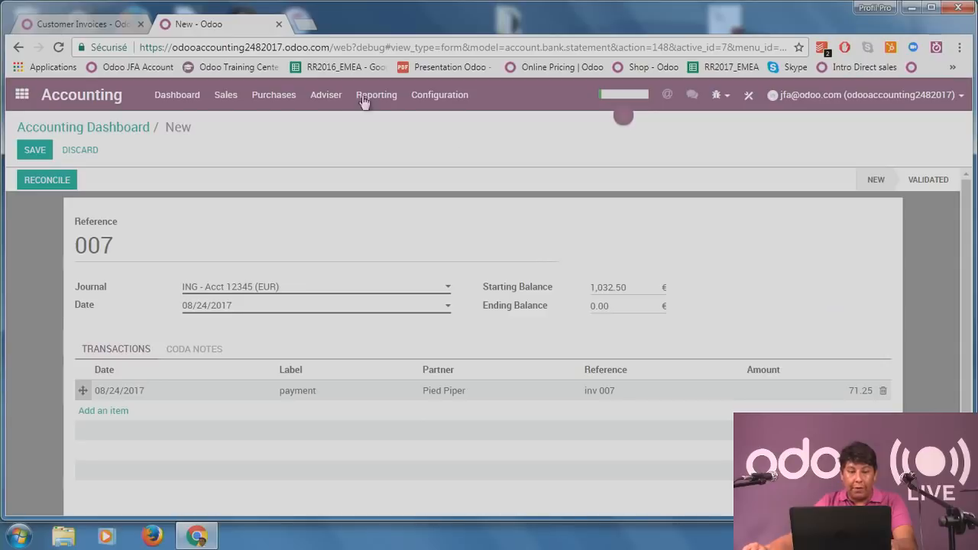
{"action": "left_click", "coordinate": [89, 24]}
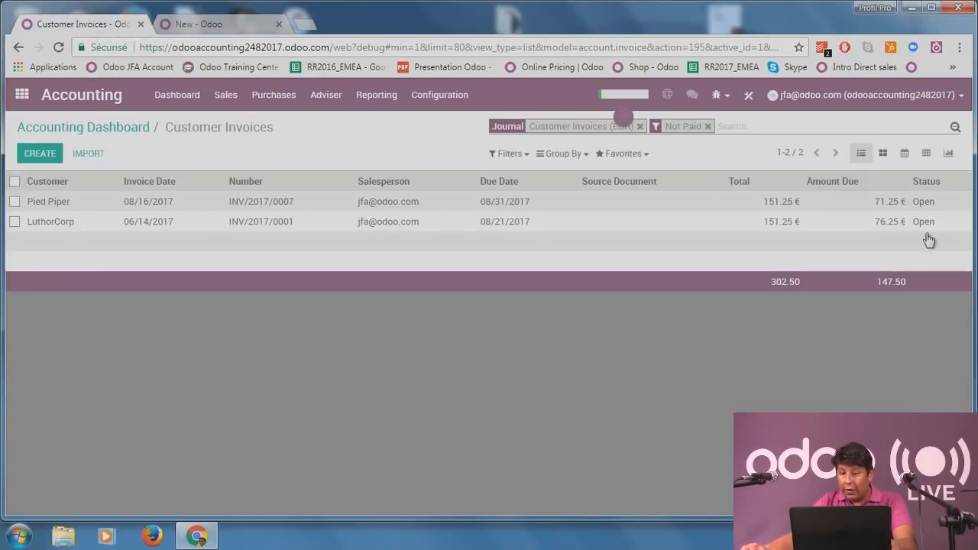
{"action": "left_click", "coordinate": [228, 24]}
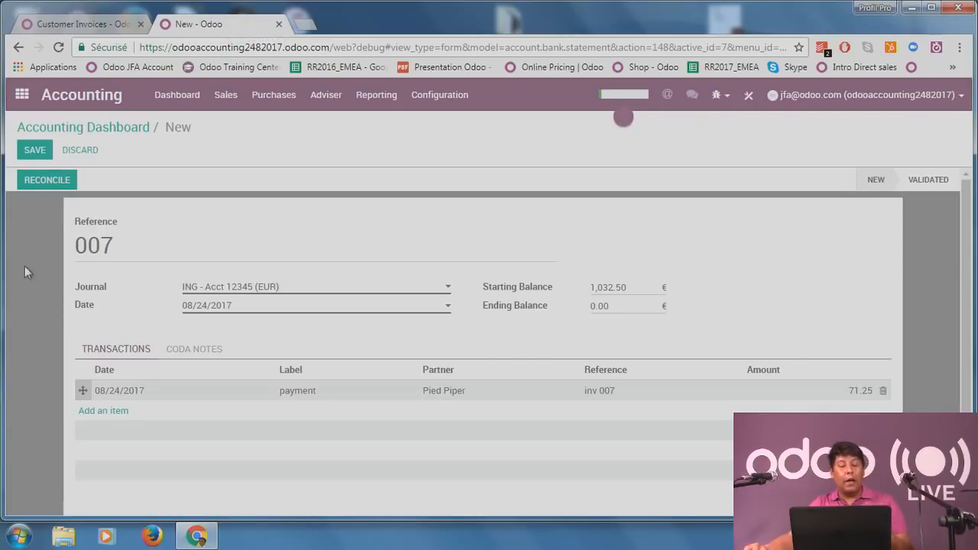
{"action": "left_click", "coordinate": [34, 152]}
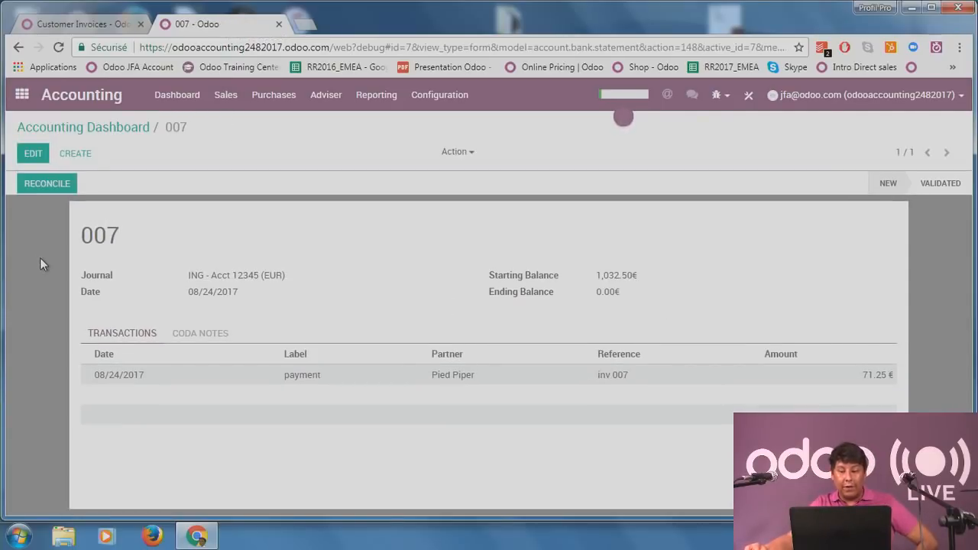
Open Configuration > Settings, scroll through the accounting settings, then return to the Dashboard.
{"action": "left_click", "coordinate": [160, 98]}
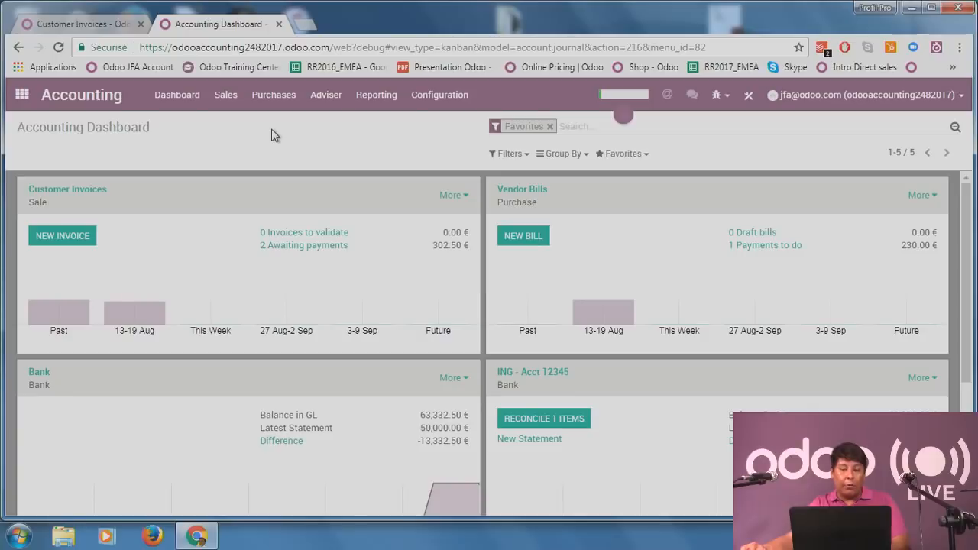
{"action": "left_click", "coordinate": [109, 24]}
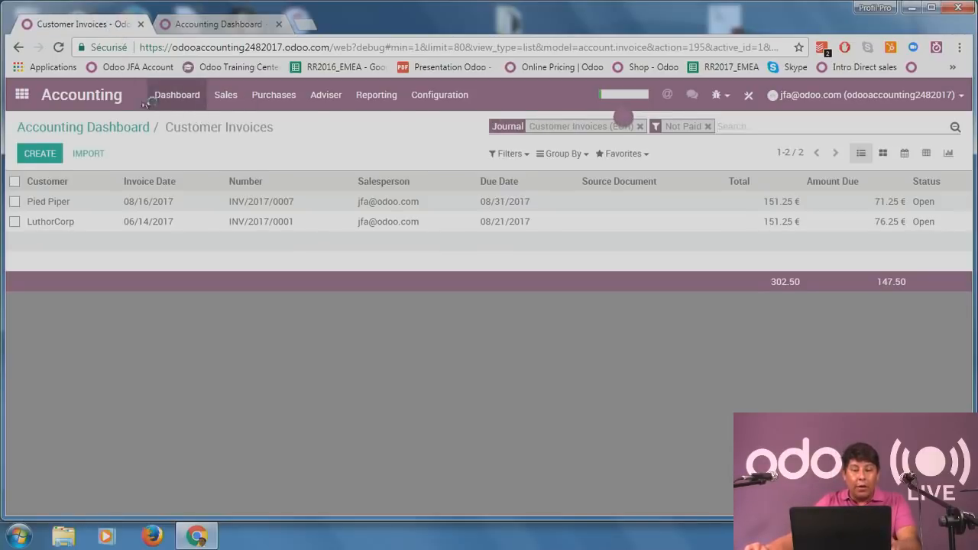
{"action": "left_click", "coordinate": [436, 96]}
{"action": "left_click", "coordinate": [434, 122]}
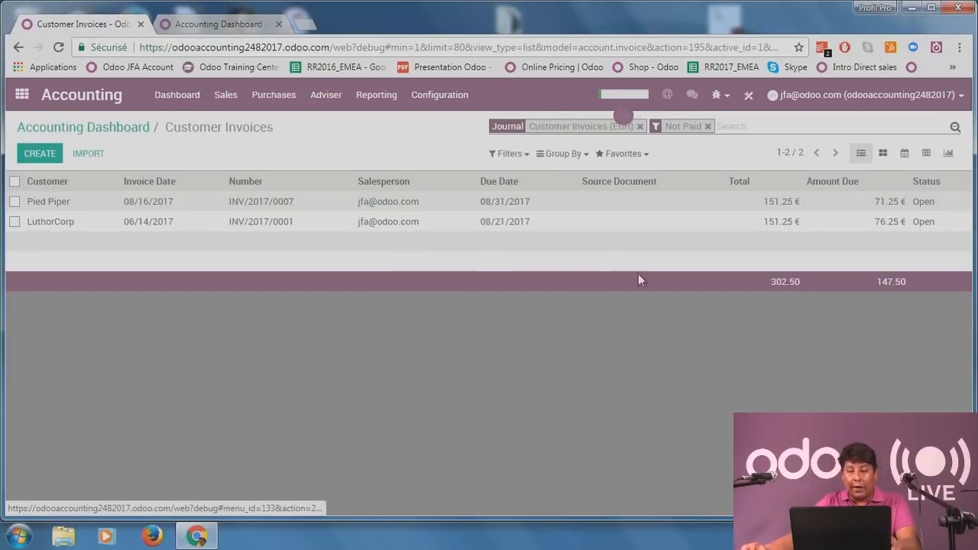
{"action": "scroll", "coordinate": [611, 371], "scroll_direction": "down", "scroll_amount": 6}
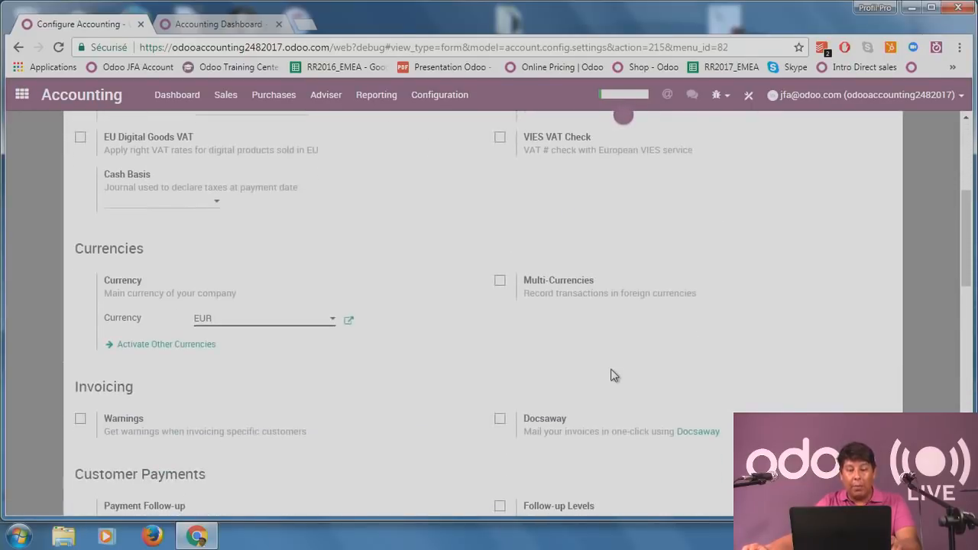
{"action": "scroll", "coordinate": [614, 373], "scroll_direction": "down", "scroll_amount": 7}
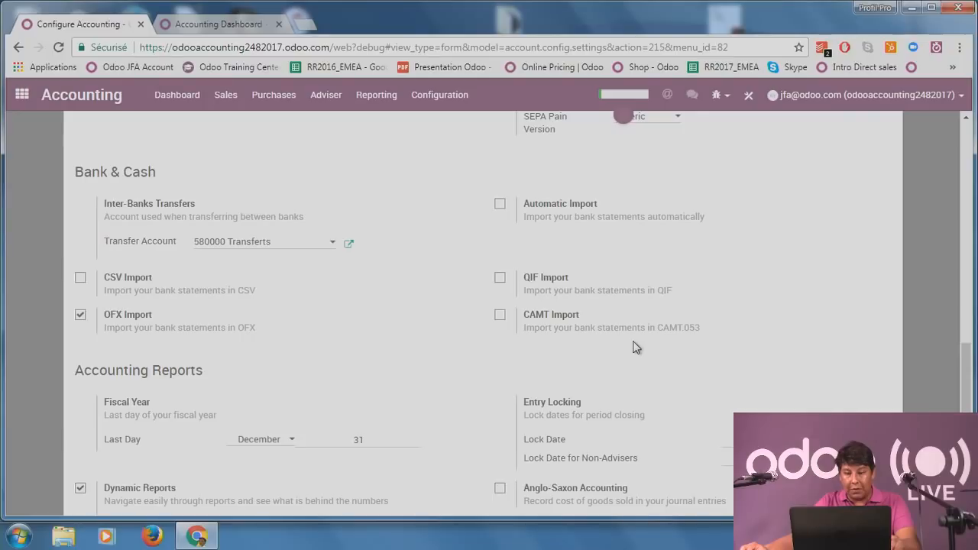
{"action": "left_click", "coordinate": [187, 97]}
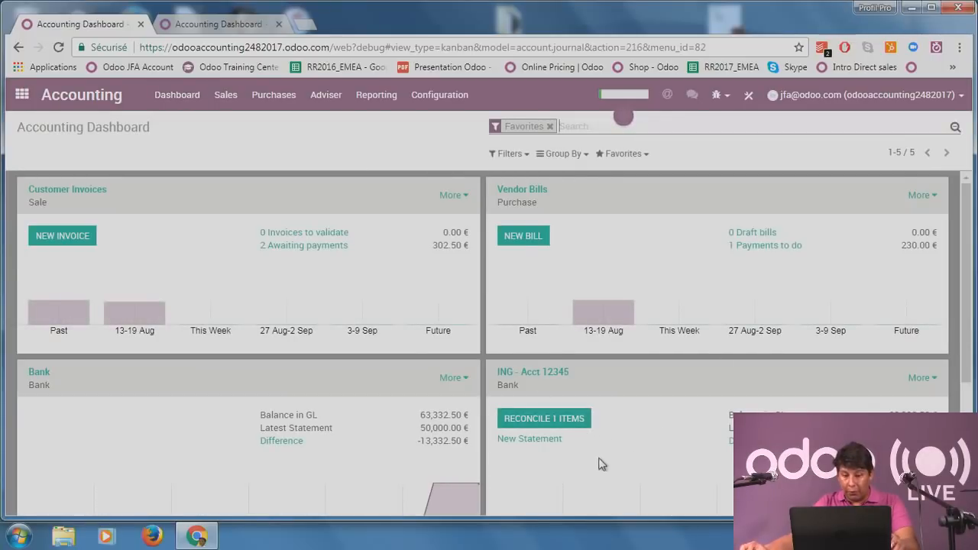
Scroll to the Bank journal card and choose New > Internal Transfer from its More menu.
{"action": "scroll", "coordinate": [557, 459], "scroll_direction": "down", "scroll_amount": 1}
{"action": "scroll", "coordinate": [556, 459], "scroll_direction": "down", "scroll_amount": 1}
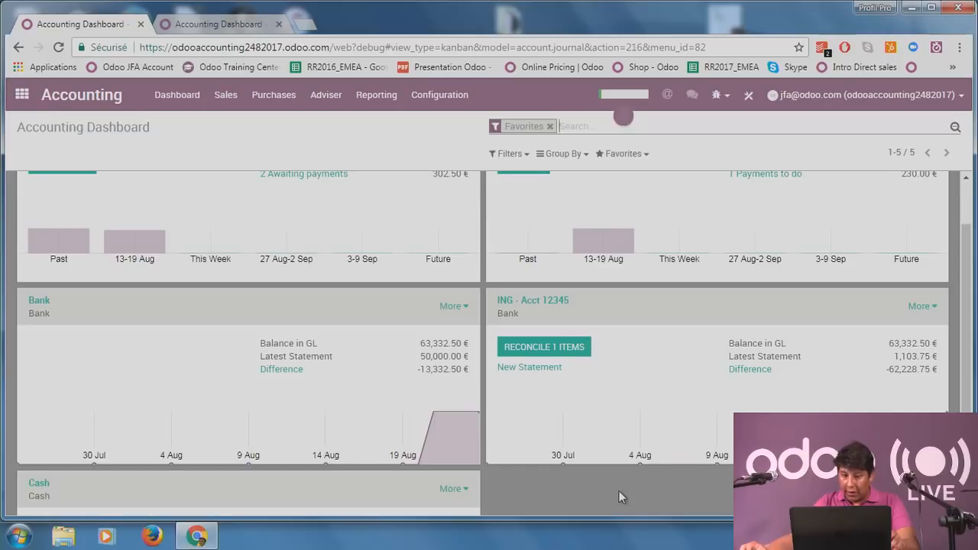
{"action": "scroll", "coordinate": [621, 497], "scroll_direction": "up", "scroll_amount": 1}
{"action": "scroll", "coordinate": [621, 497], "scroll_direction": "down", "scroll_amount": 1}
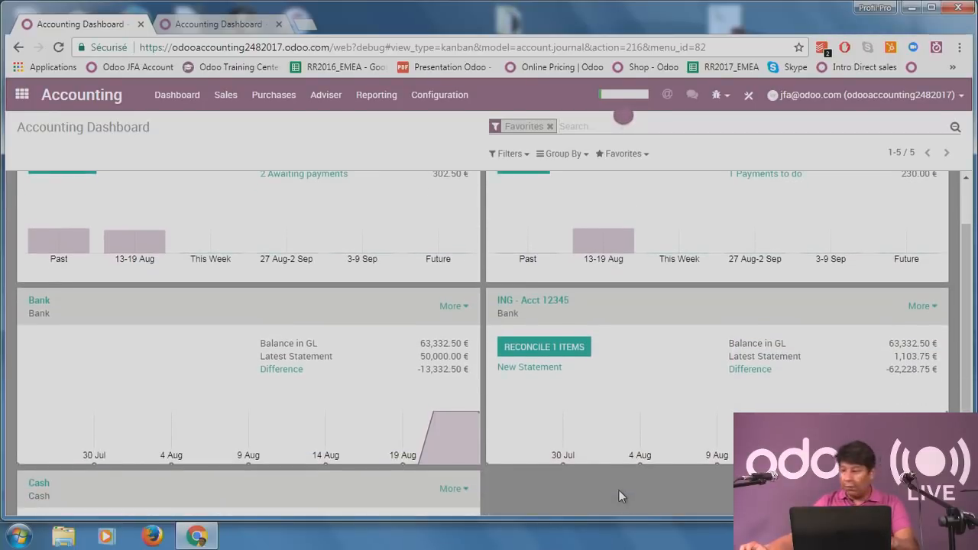
{"action": "scroll", "coordinate": [620, 494], "scroll_direction": "up", "scroll_amount": 1}
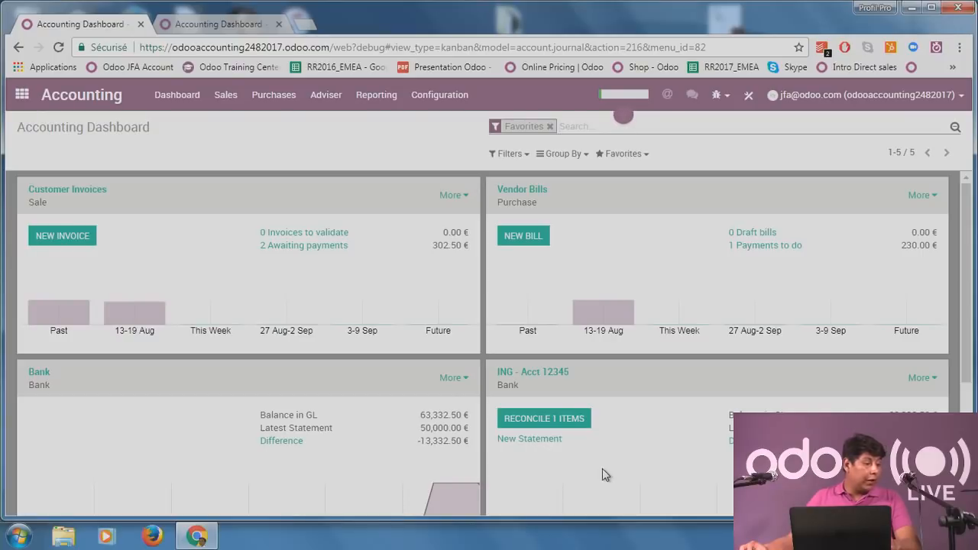
{"action": "scroll", "coordinate": [538, 358], "scroll_direction": "down", "scroll_amount": 2}
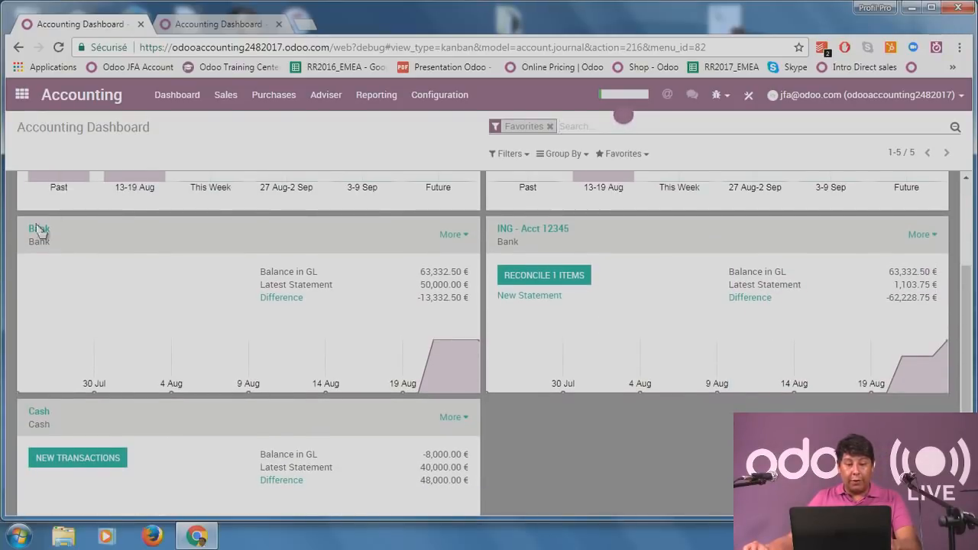
{"action": "scroll", "coordinate": [179, 261], "scroll_direction": "up", "scroll_amount": 2}
{"action": "scroll", "coordinate": [179, 258], "scroll_direction": "down", "scroll_amount": 1}
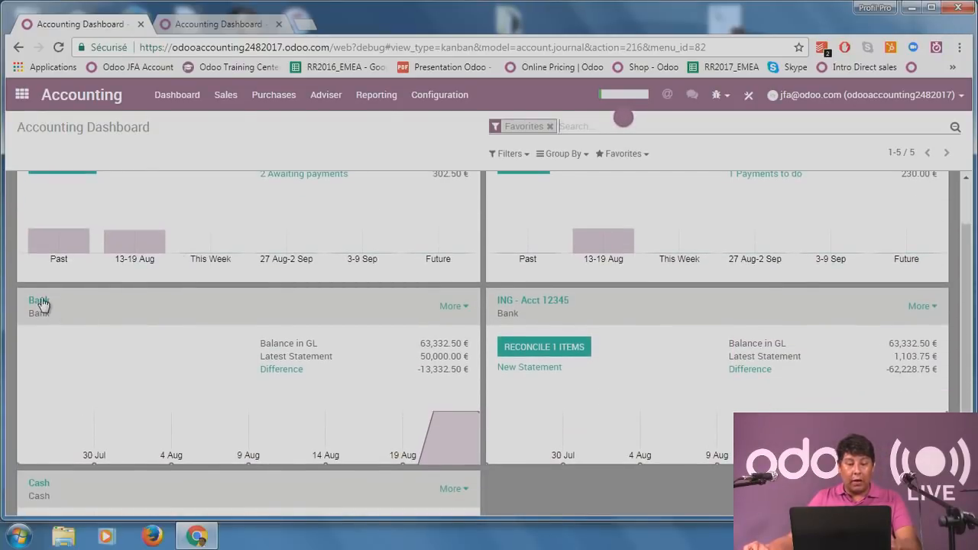
{"action": "scroll", "coordinate": [39, 301], "scroll_direction": "down", "scroll_amount": 1}
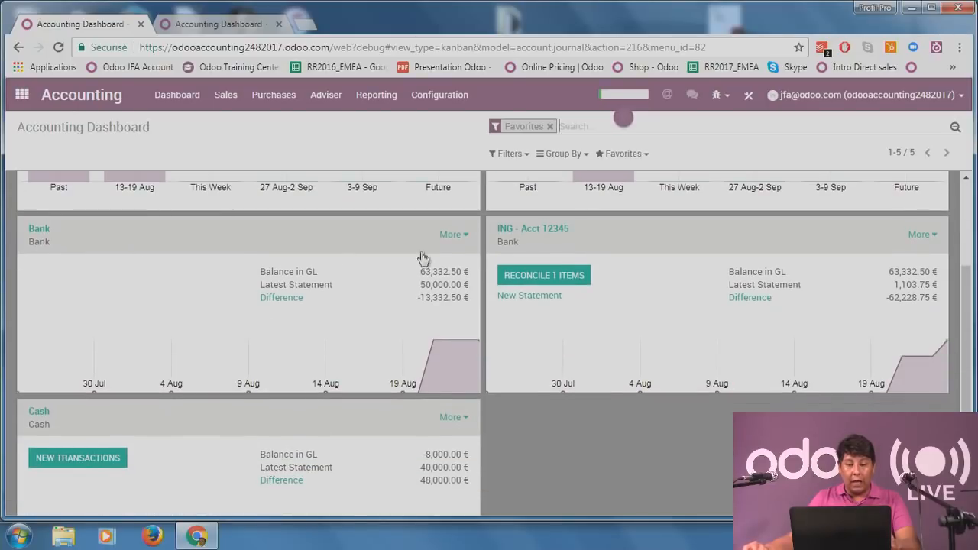
{"action": "left_click", "coordinate": [451, 234]}
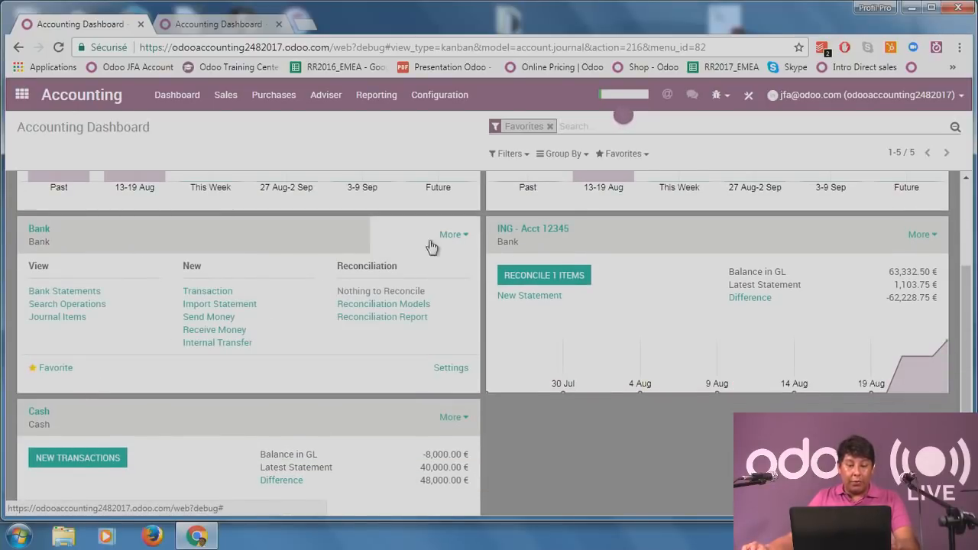
{"action": "left_click", "coordinate": [217, 344]}
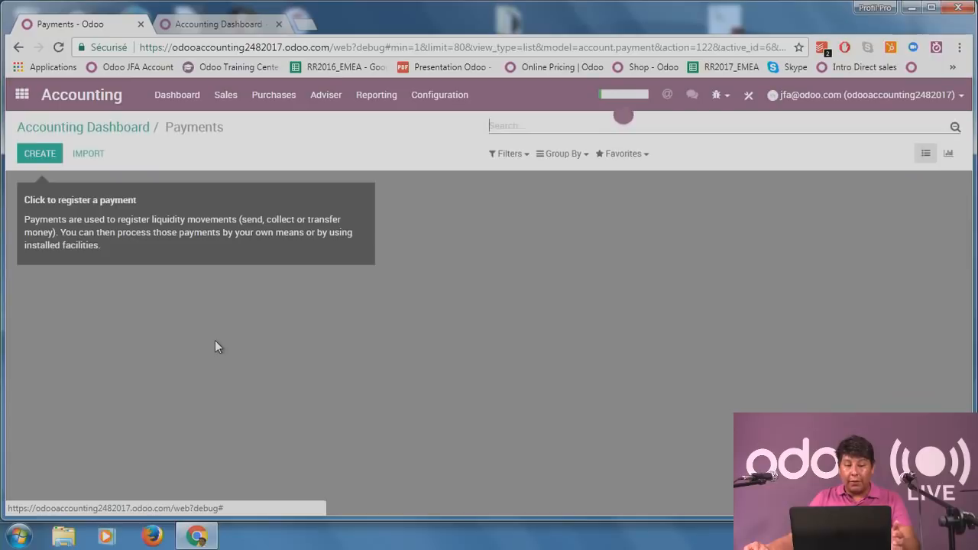
Create a payment transferring 500 € from the Bank journal to ING - Acct 12345.
{"action": "left_click", "coordinate": [42, 154]}
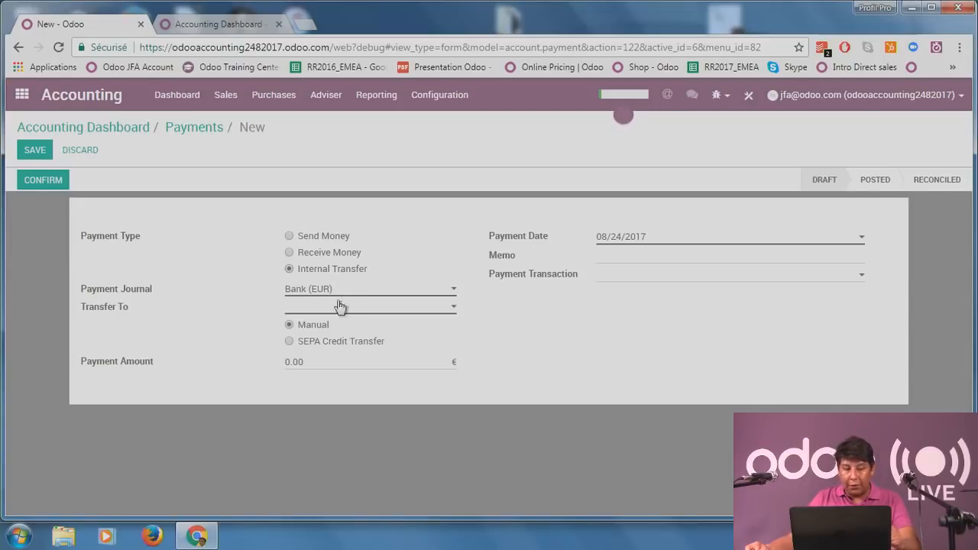
{"action": "left_click", "coordinate": [367, 291]}
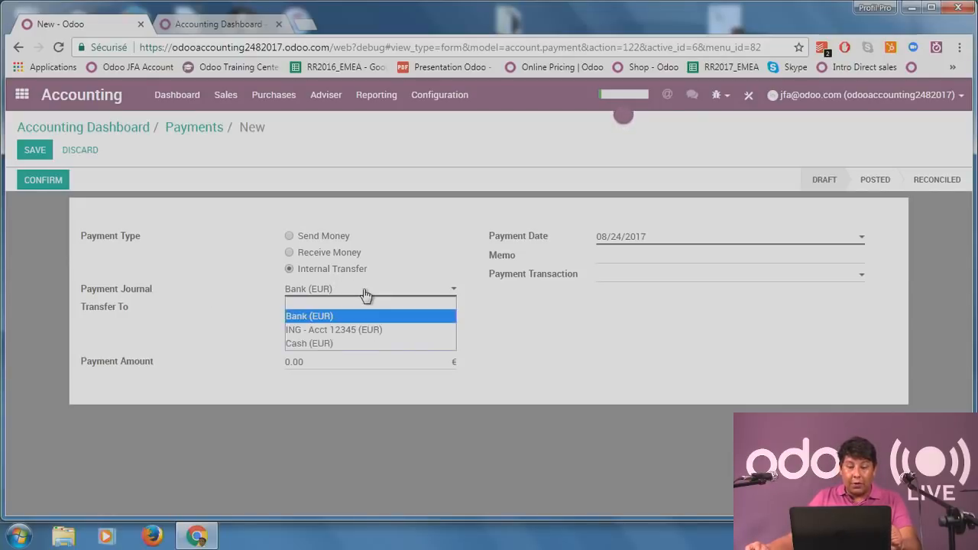
{"action": "left_click", "coordinate": [501, 321]}
{"action": "left_click", "coordinate": [369, 308]}
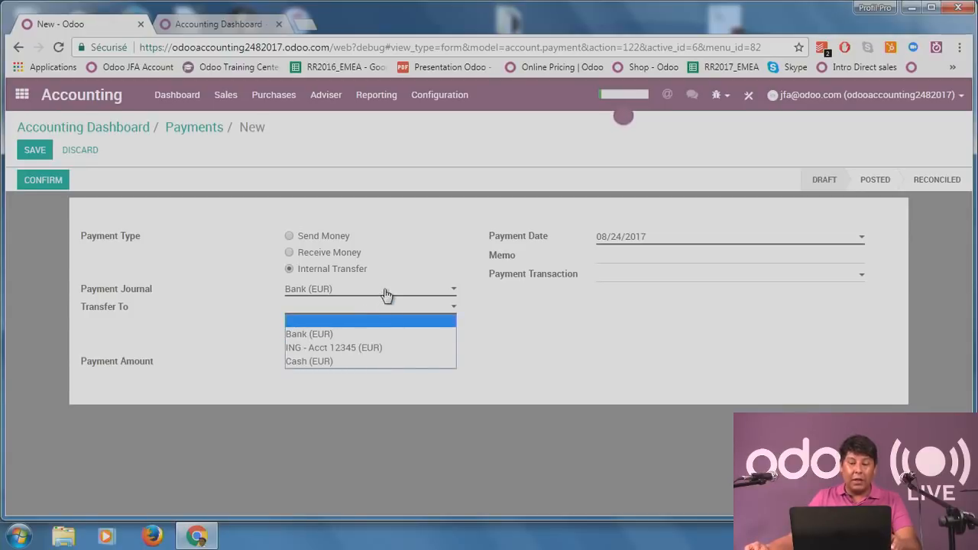
{"action": "left_click", "coordinate": [367, 348]}
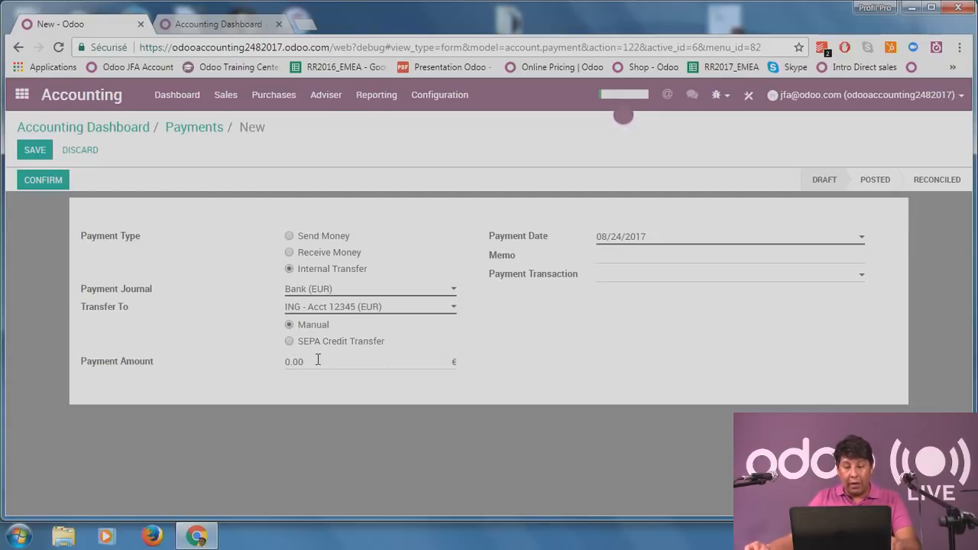
{"action": "left_click_drag", "start_coordinate": [330, 364], "coordinate": [269, 372]}
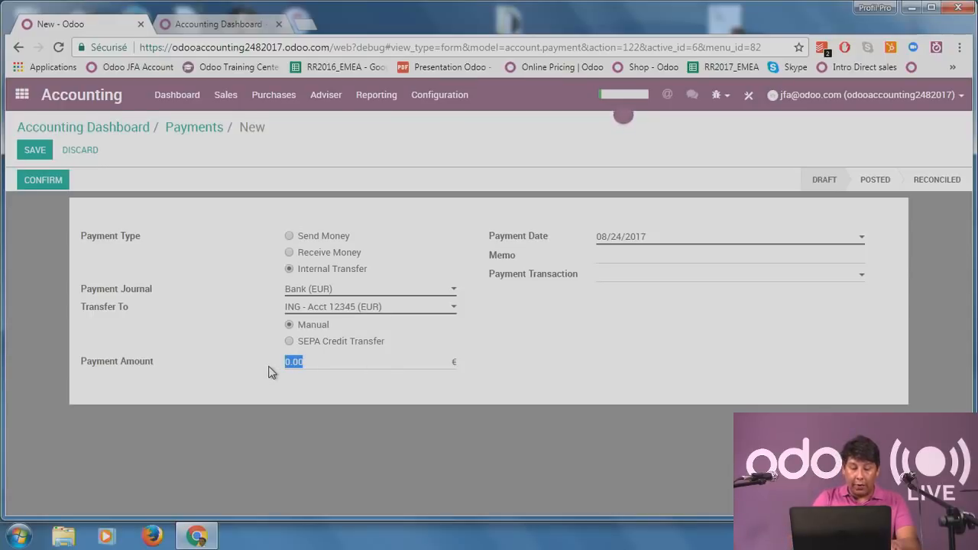
{"action": "type", "text": "5"}
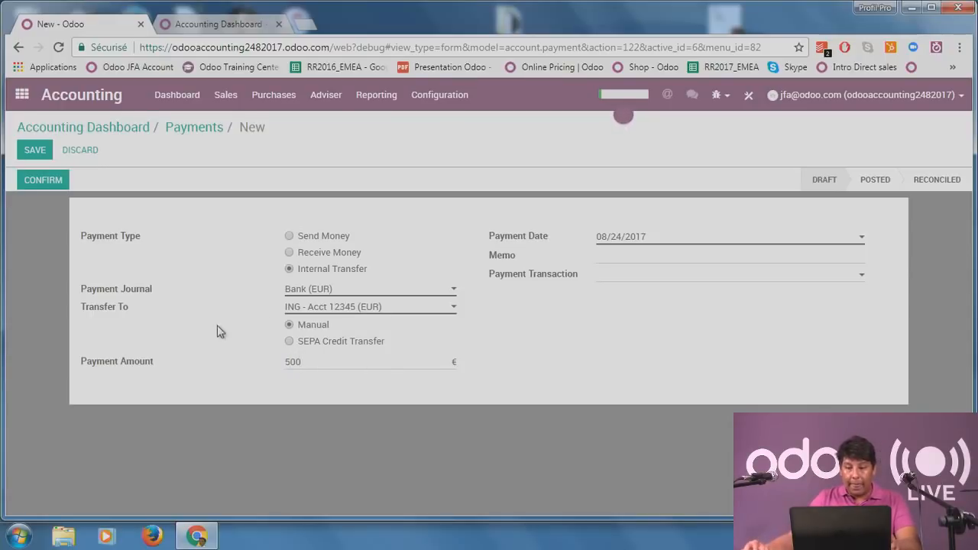
Confirm the 500 € transfer and view its journal items.
{"action": "left_click", "coordinate": [668, 280]}
{"action": "left_click", "coordinate": [672, 357]}
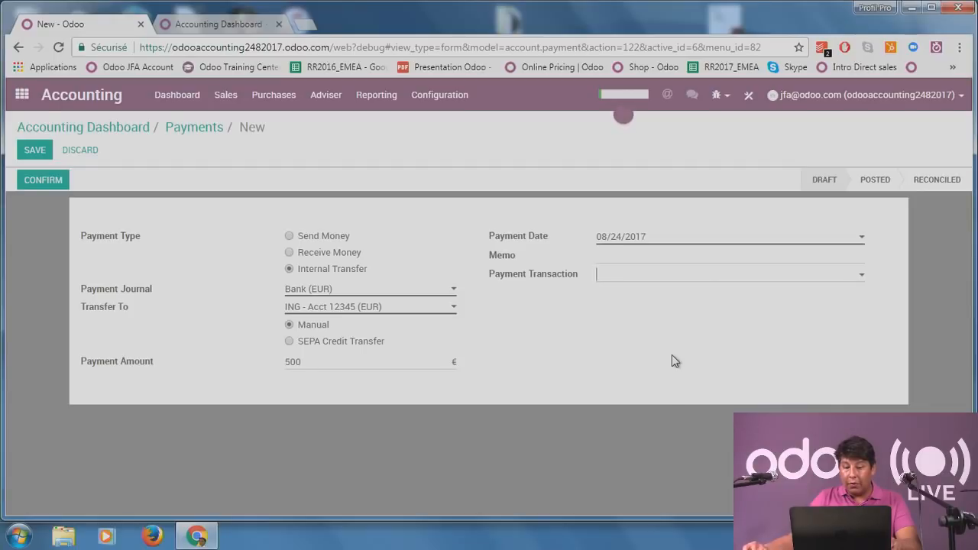
{"action": "left_click", "coordinate": [31, 174]}
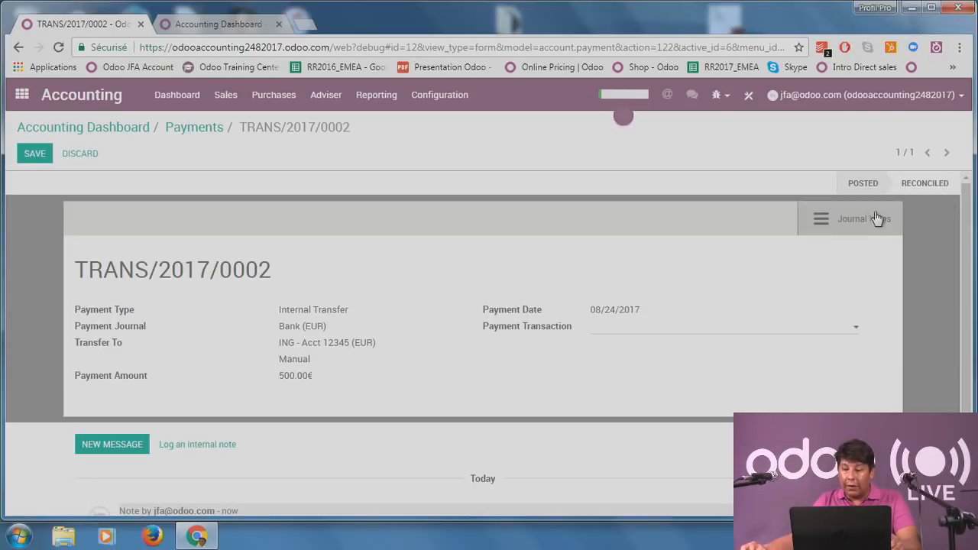
{"action": "left_click", "coordinate": [854, 222]}
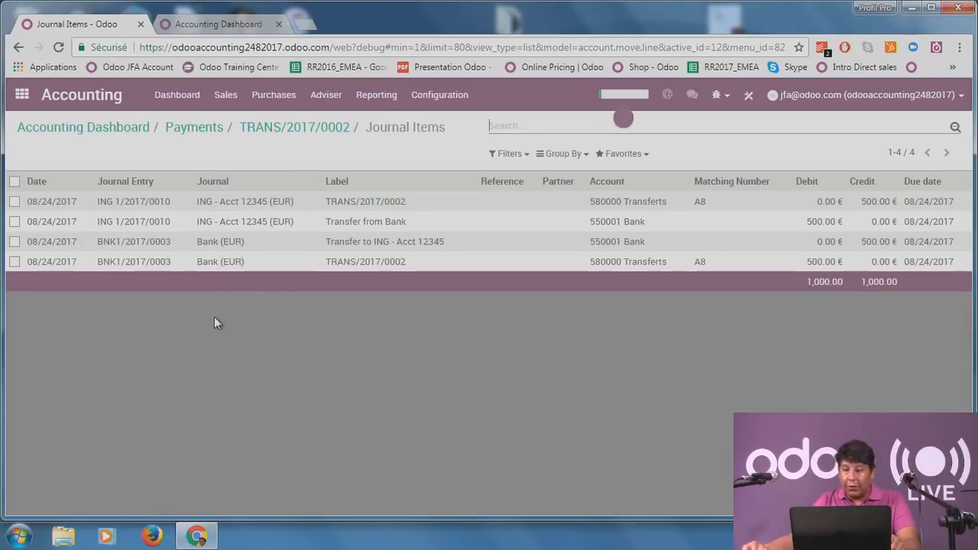
Step back through the payments list, view the Journals list under Configuration, then return to the Dashboard.
{"action": "left_click", "coordinate": [178, 128]}
{"action": "left_click", "coordinate": [116, 127]}
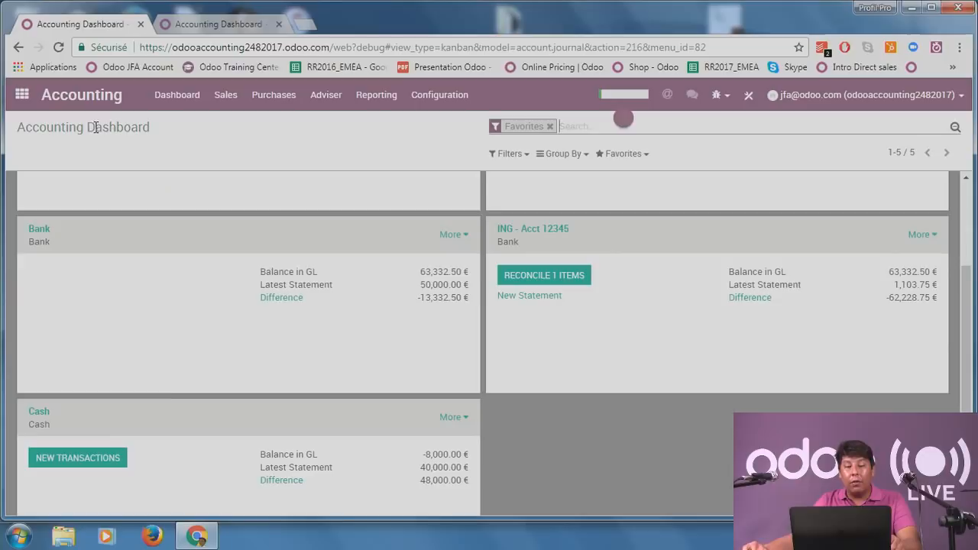
{"action": "left_click", "coordinate": [456, 105]}
{"action": "left_click", "coordinate": [451, 225]}
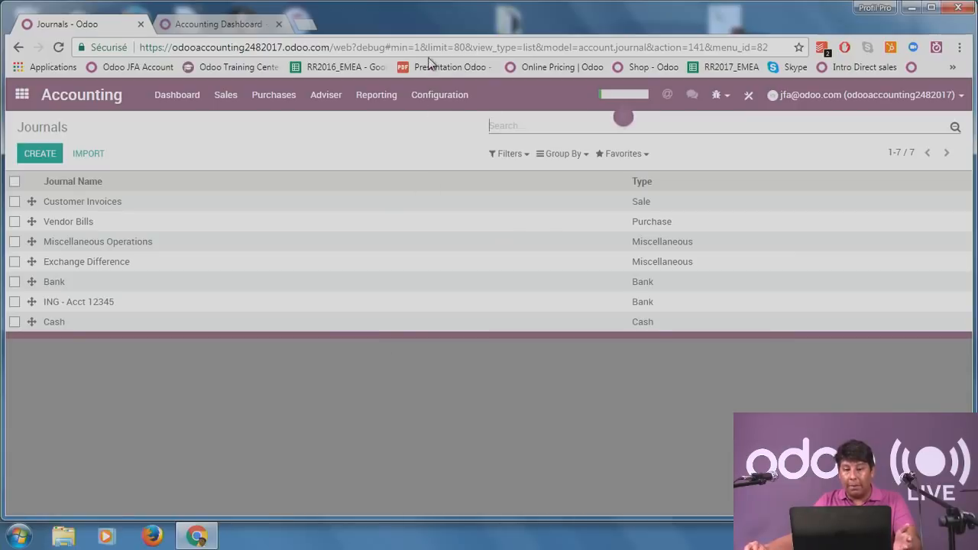
{"action": "left_click", "coordinate": [161, 95]}
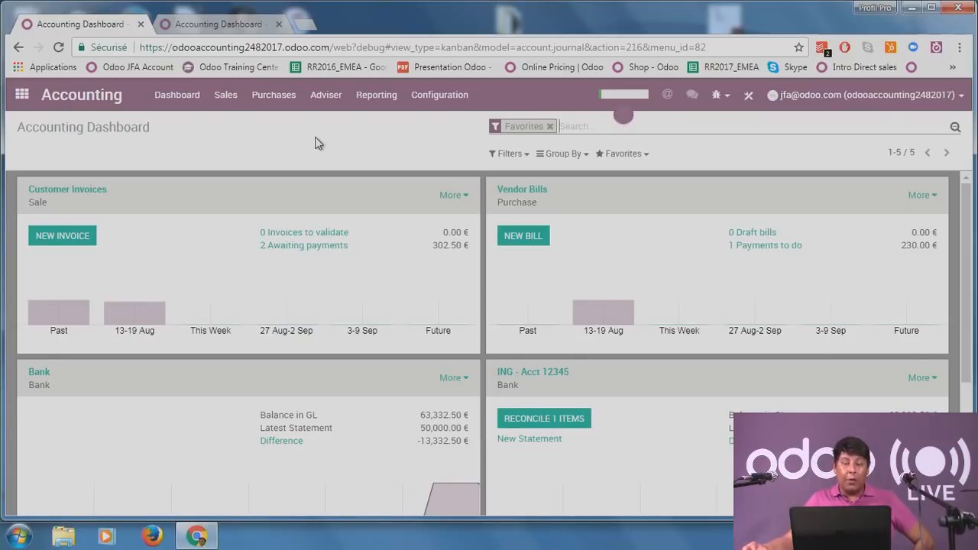
Open the Profit and Loss report from Reporting and scroll through its lines.
{"action": "left_click", "coordinate": [385, 98]}
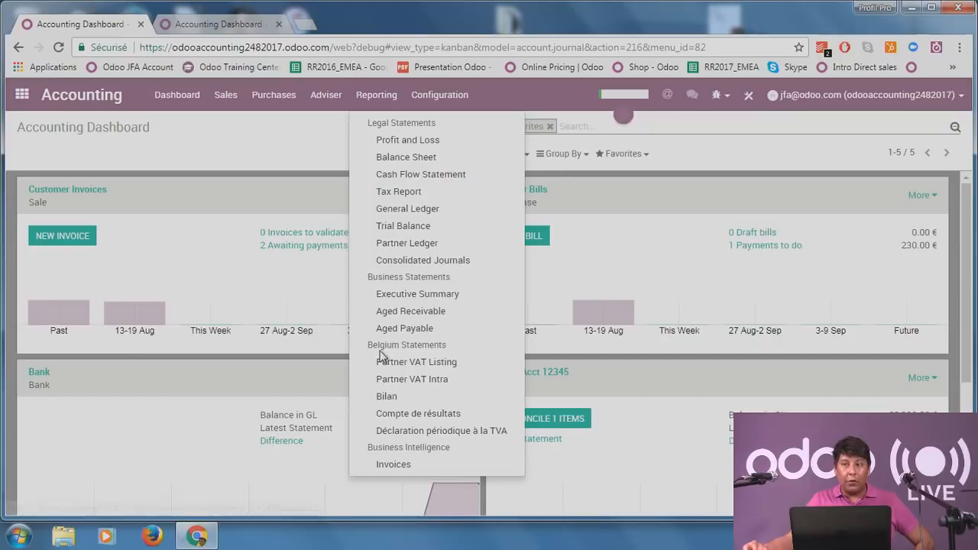
{"action": "left_click", "coordinate": [446, 145]}
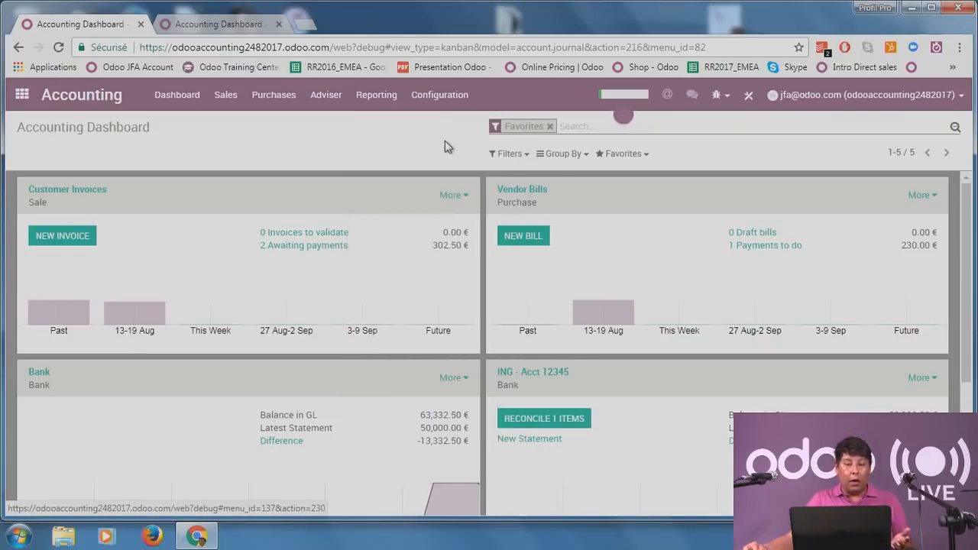
{"action": "scroll", "coordinate": [440, 339], "scroll_direction": "down", "scroll_amount": 1}
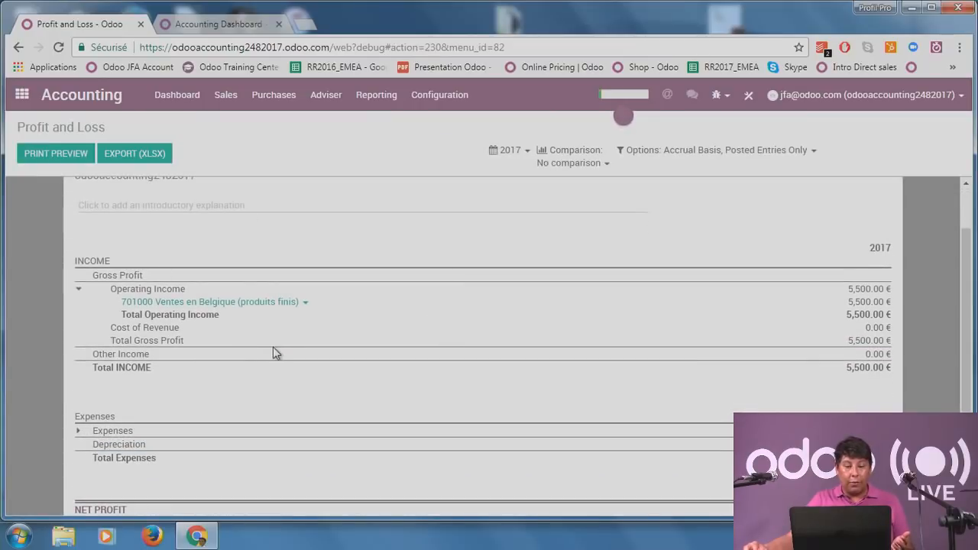
{"action": "scroll", "coordinate": [277, 351], "scroll_direction": "down", "scroll_amount": 1}
{"action": "scroll", "coordinate": [275, 351], "scroll_direction": "up", "scroll_amount": 1}
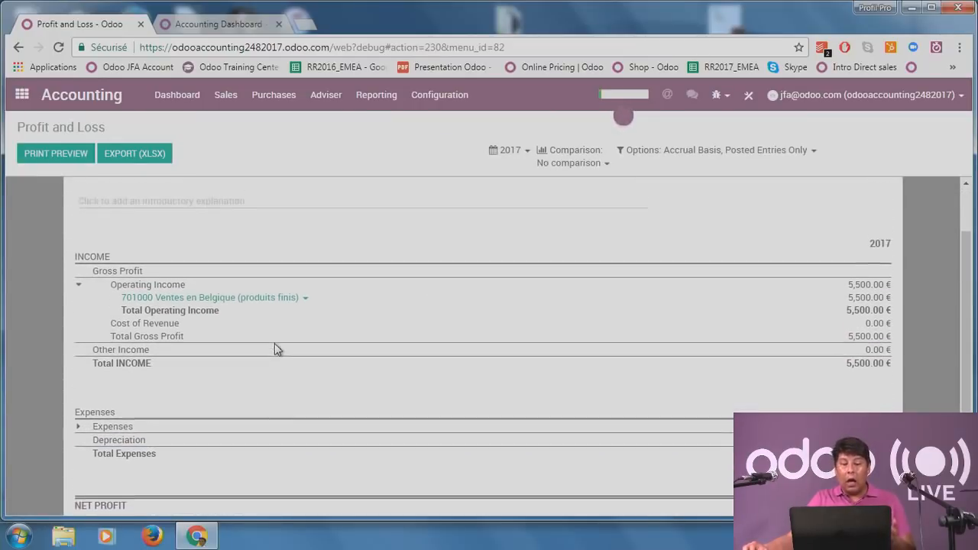
Open the General Ledger for account 701000 and bring up options for invoice INV/2017/0005.
{"action": "left_click", "coordinate": [294, 309]}
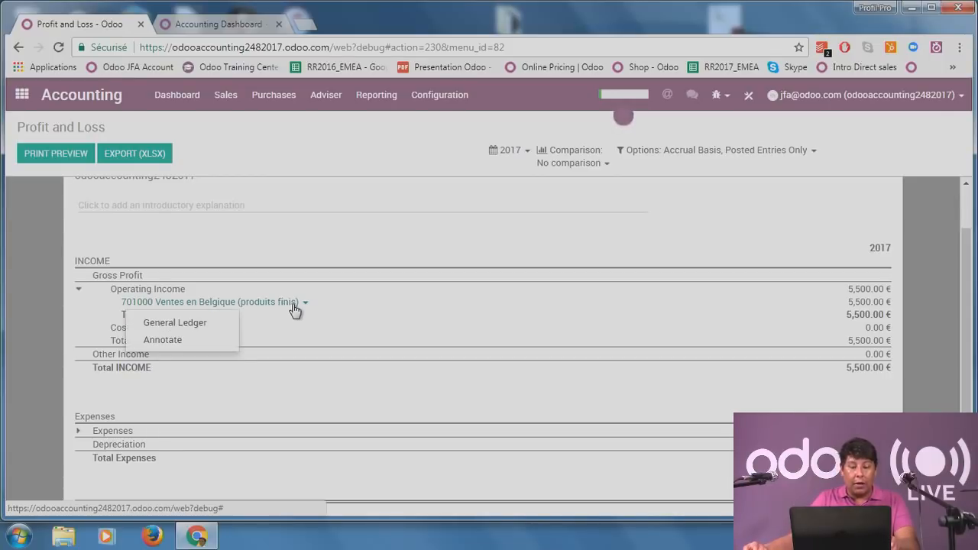
{"action": "left_click", "coordinate": [197, 323]}
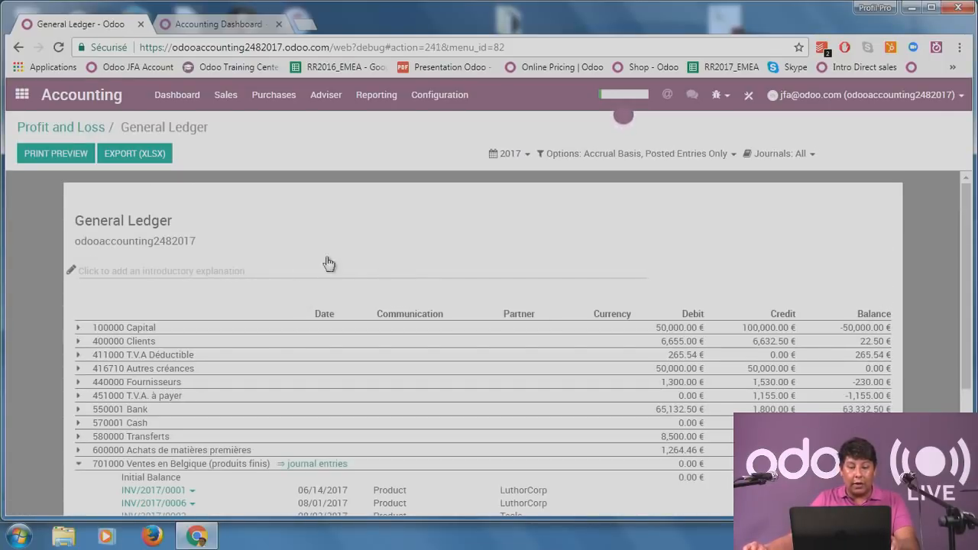
{"action": "scroll", "coordinate": [342, 245], "scroll_direction": "down", "scroll_amount": 1}
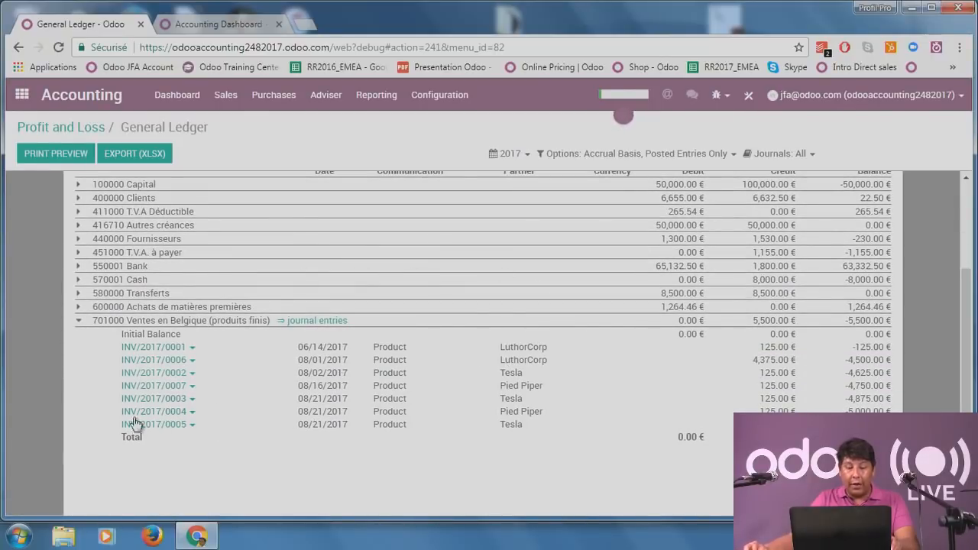
{"action": "left_click", "coordinate": [192, 425]}
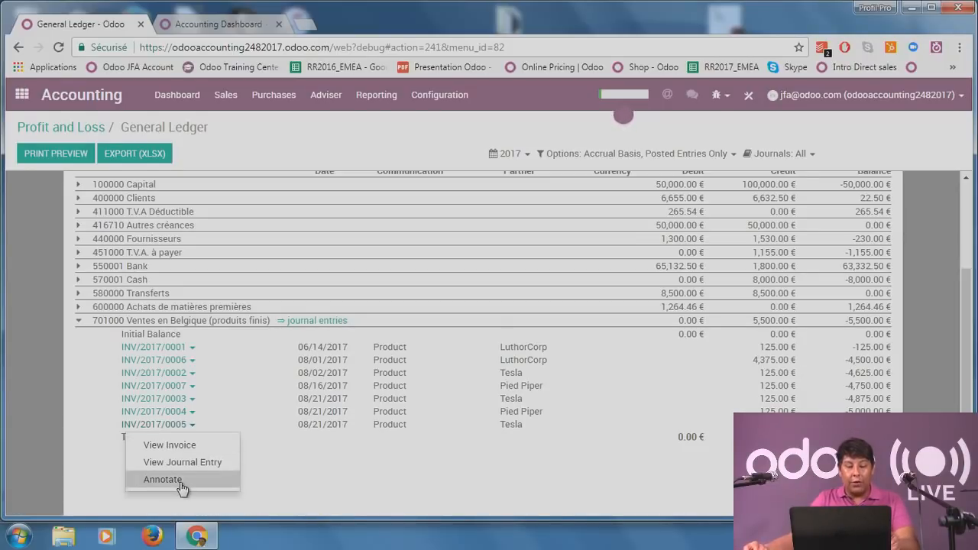
View the journal entry behind INV/2017/0005, then go back via Profit and Loss to the Dashboard.
{"action": "left_click", "coordinate": [203, 465]}
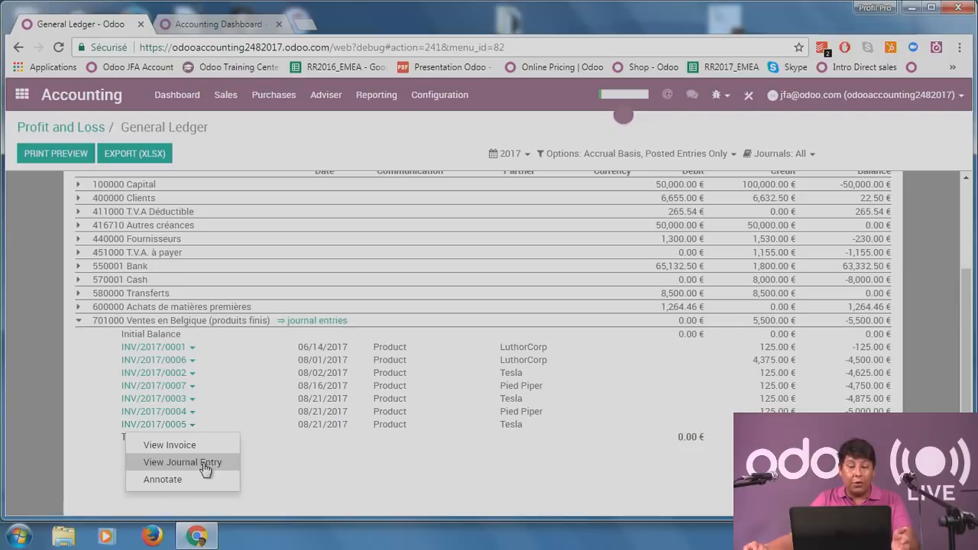
{"action": "scroll", "coordinate": [816, 405], "scroll_direction": "down", "scroll_amount": 1}
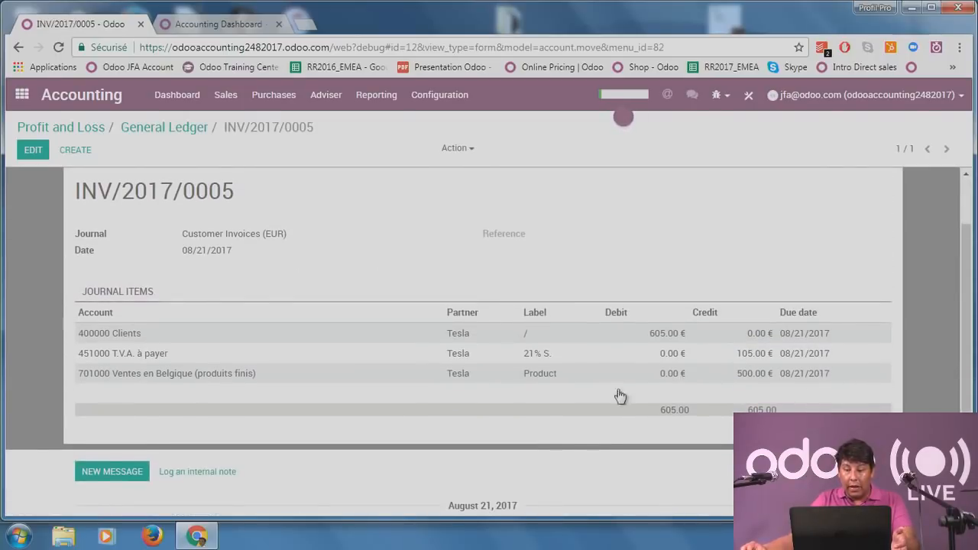
{"action": "scroll", "coordinate": [679, 431], "scroll_direction": "up", "scroll_amount": 1}
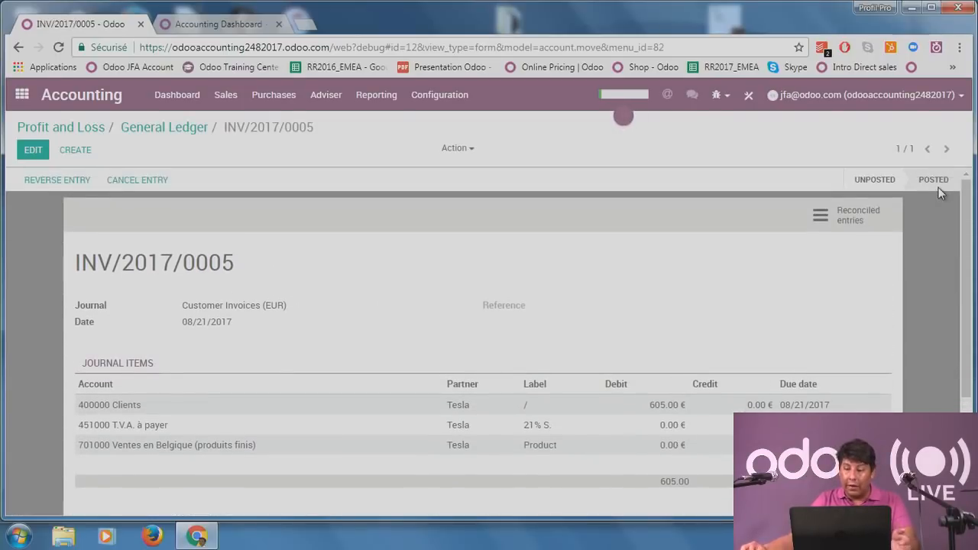
{"action": "left_click", "coordinate": [99, 130]}
{"action": "left_click", "coordinate": [191, 97]}
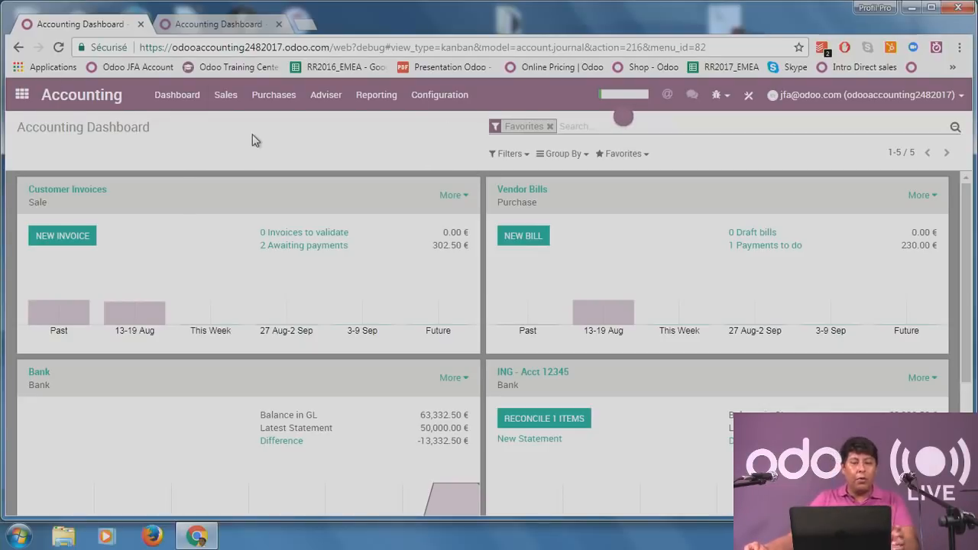
Open the Accounting settings page after a brief detour to the Products list.
{"action": "left_click", "coordinate": [440, 95]}
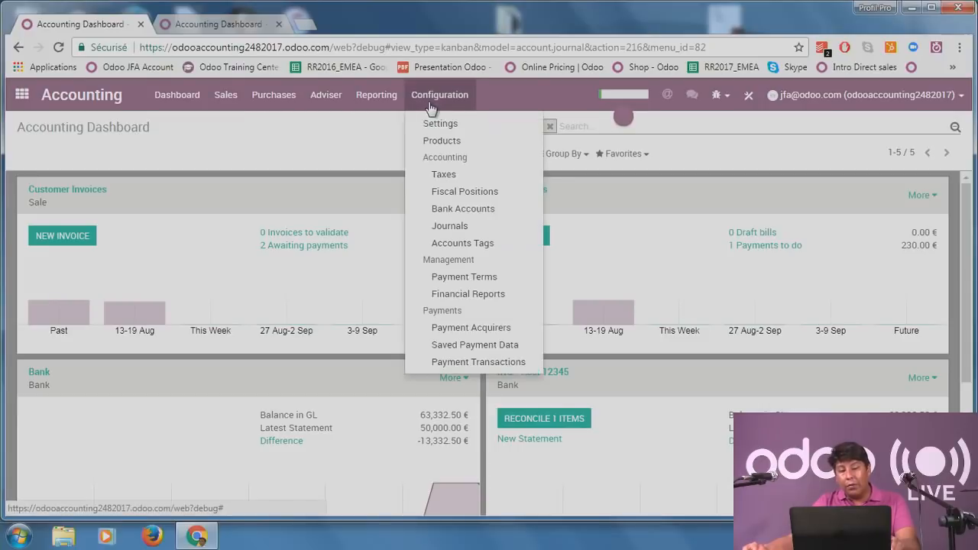
{"action": "left_click", "coordinate": [437, 136]}
{"action": "left_click", "coordinate": [440, 99]}
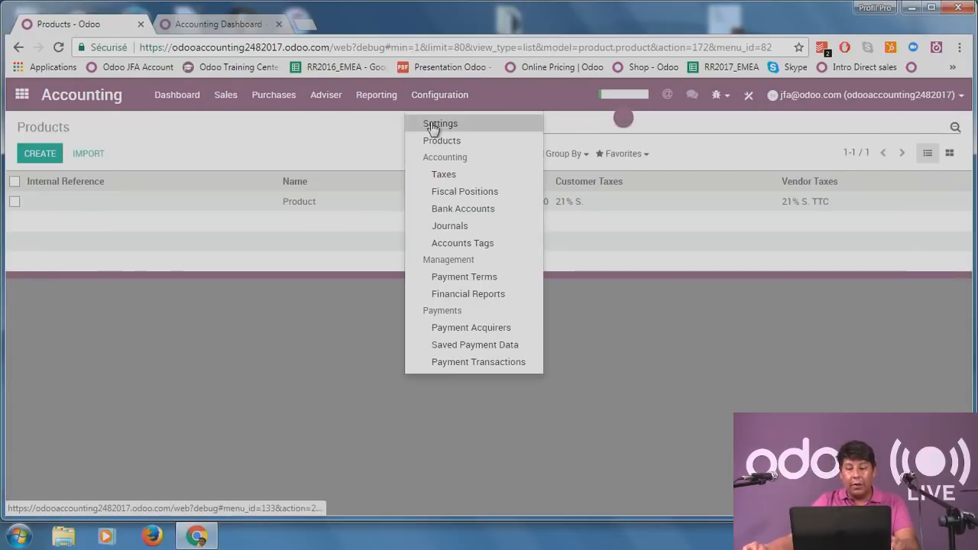
{"action": "left_click", "coordinate": [435, 124]}
{"action": "scroll", "coordinate": [750, 295], "scroll_direction": "down", "scroll_amount": 5}
{"action": "scroll", "coordinate": [749, 295], "scroll_direction": "down", "scroll_amount": 4}
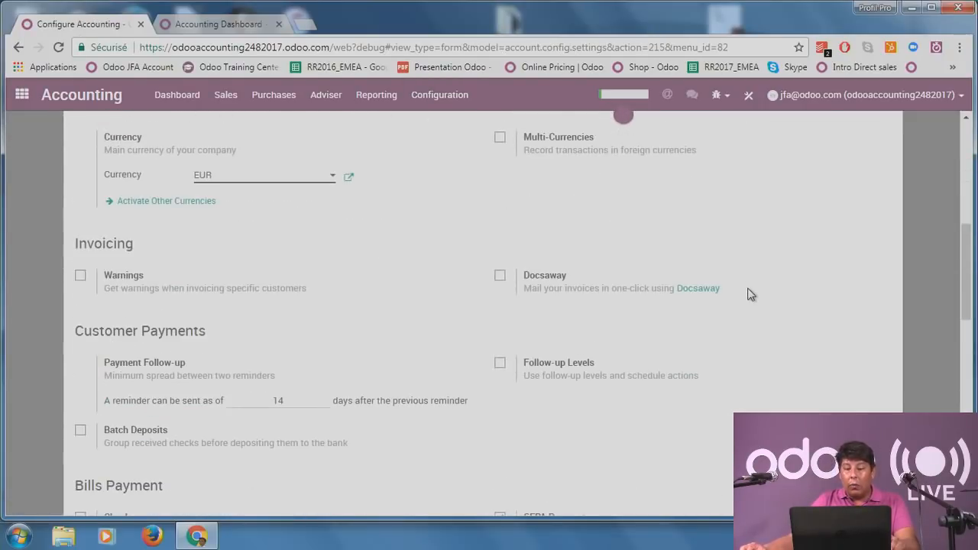
{"action": "scroll", "coordinate": [749, 295], "scroll_direction": "down", "scroll_amount": 4}
{"action": "scroll", "coordinate": [749, 295], "scroll_direction": "down", "scroll_amount": 4}
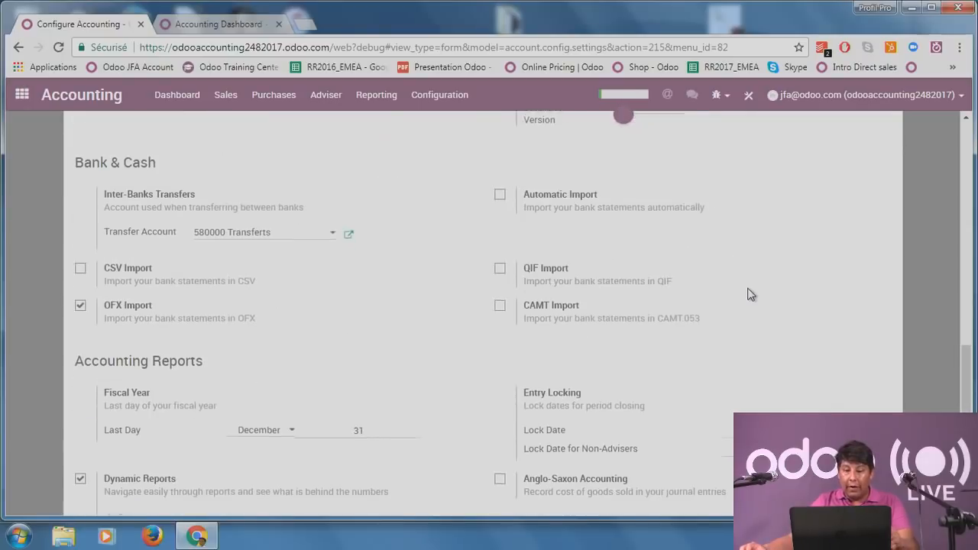
{"action": "scroll", "coordinate": [749, 295], "scroll_direction": "up", "scroll_amount": 2}
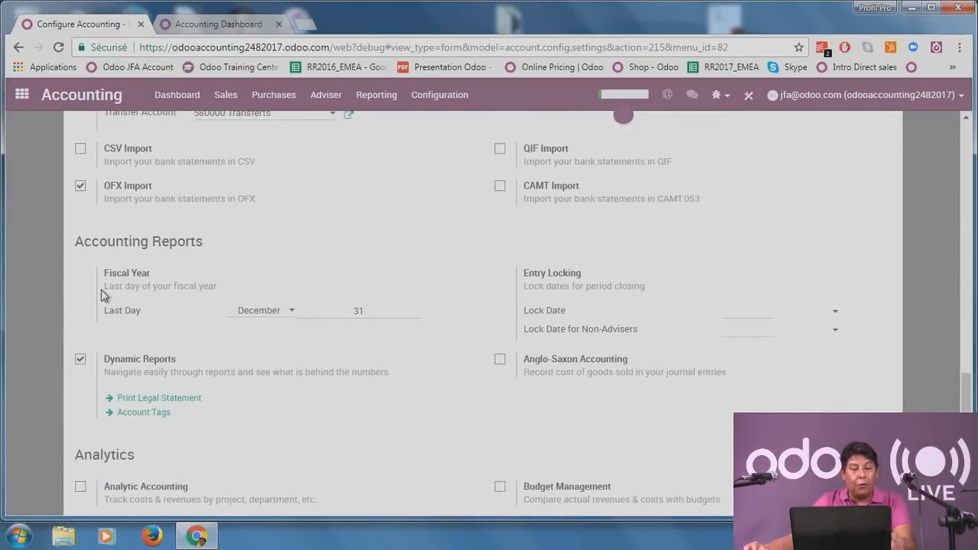
Check the Fiscal Year Last Day month list, leaving it at December 31.
{"action": "left_click", "coordinate": [278, 321]}
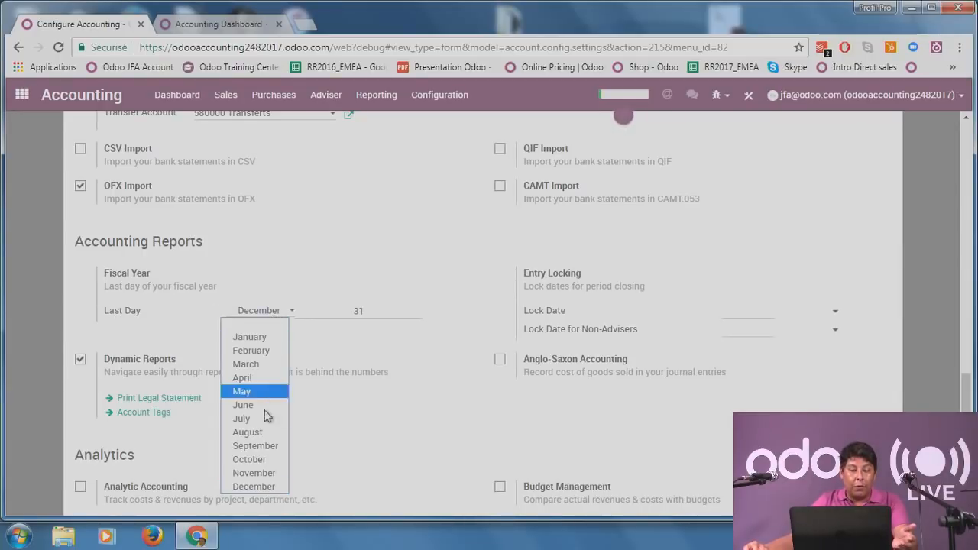
{"action": "left_click", "coordinate": [415, 351]}
{"action": "left_click", "coordinate": [383, 310]}
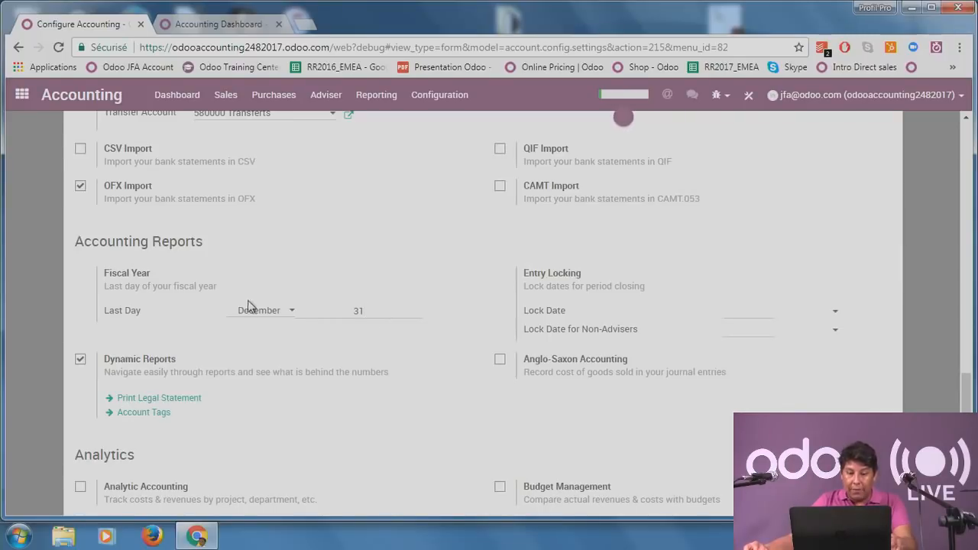
{"action": "left_click", "coordinate": [264, 314]}
{"action": "left_click", "coordinate": [208, 320]}
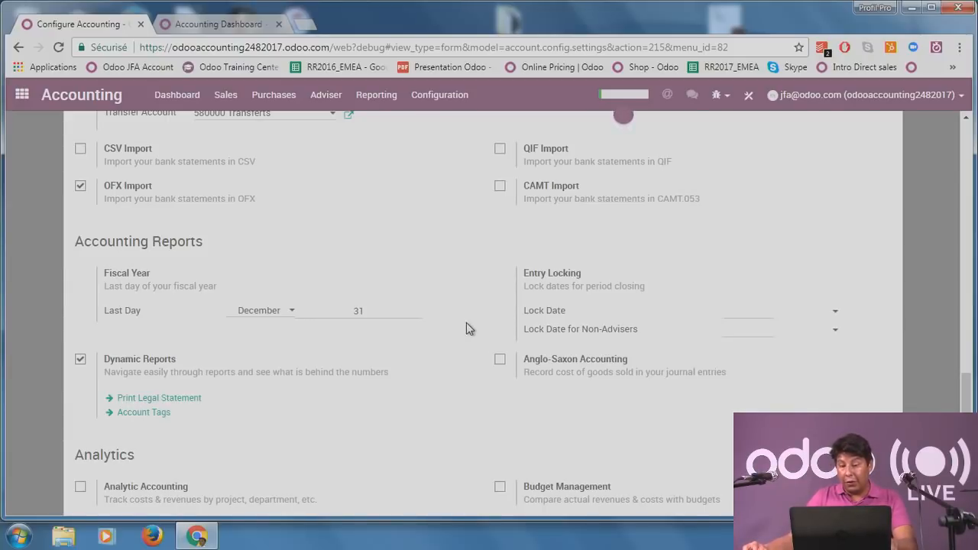
{"action": "left_click_drag", "start_coordinate": [524, 273], "coordinate": [564, 275]}
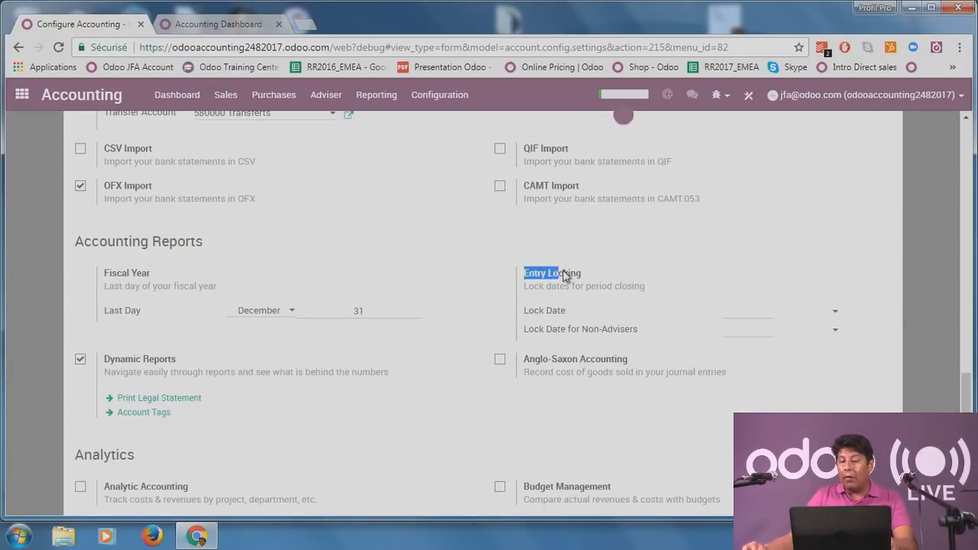
Set the entry Lock Date to 12/20/2017 and switch to the Accounting Dashboard tab.
{"action": "left_click", "coordinate": [586, 284]}
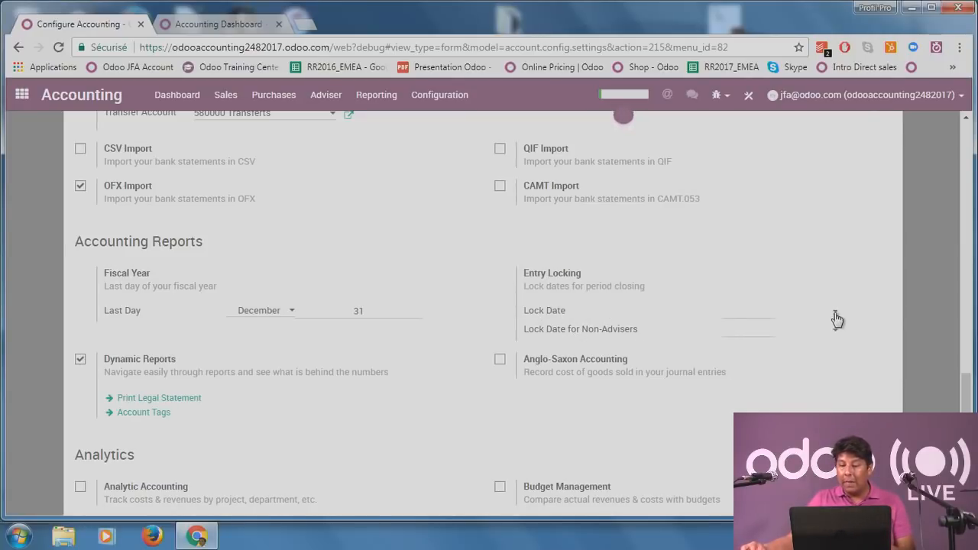
{"action": "left_click", "coordinate": [775, 314]}
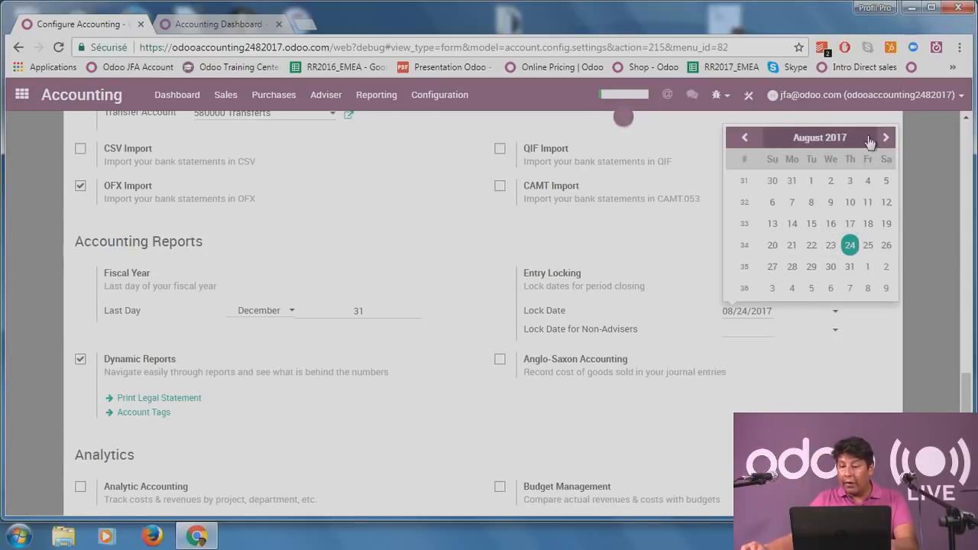
{"action": "left_click", "coordinate": [824, 138]}
{"action": "left_click", "coordinate": [852, 275]}
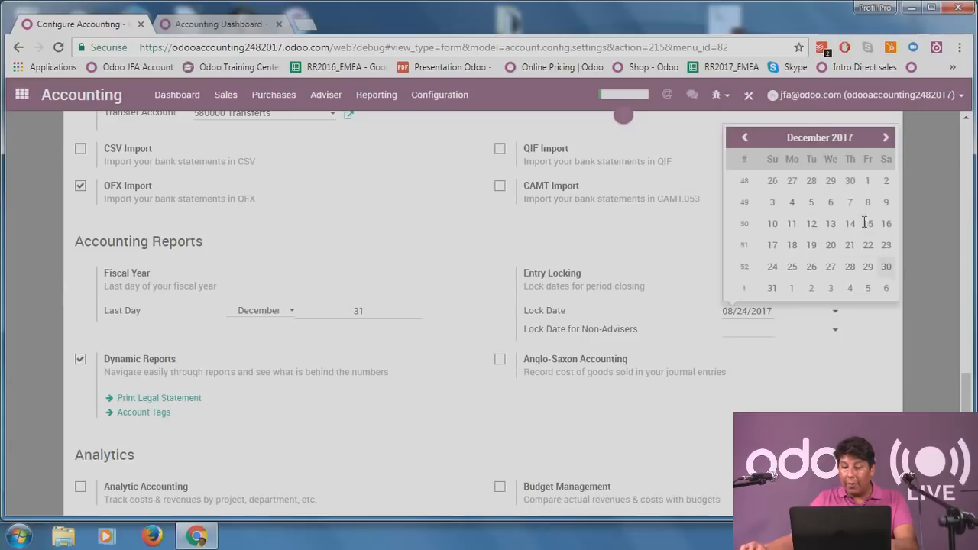
{"action": "left_click", "coordinate": [831, 246]}
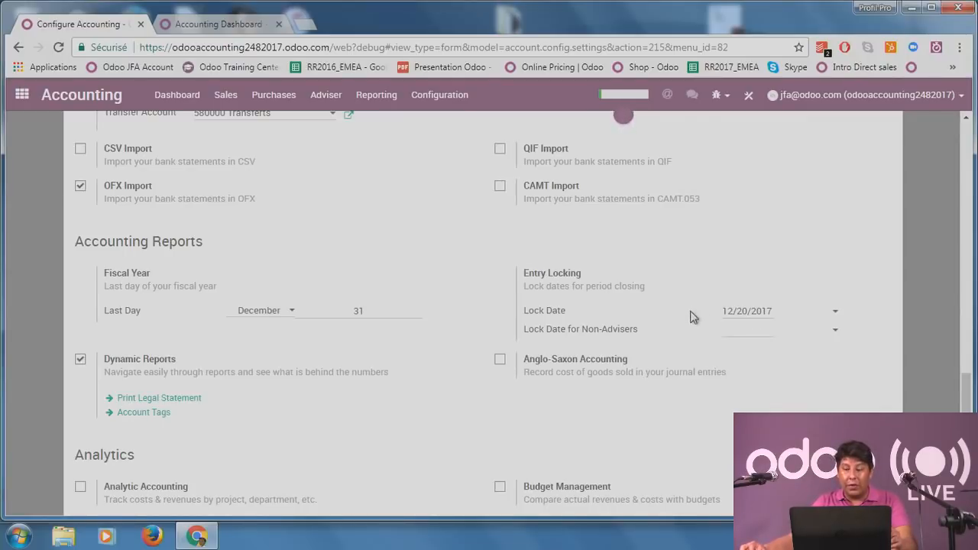
{"action": "left_click", "coordinate": [231, 23]}
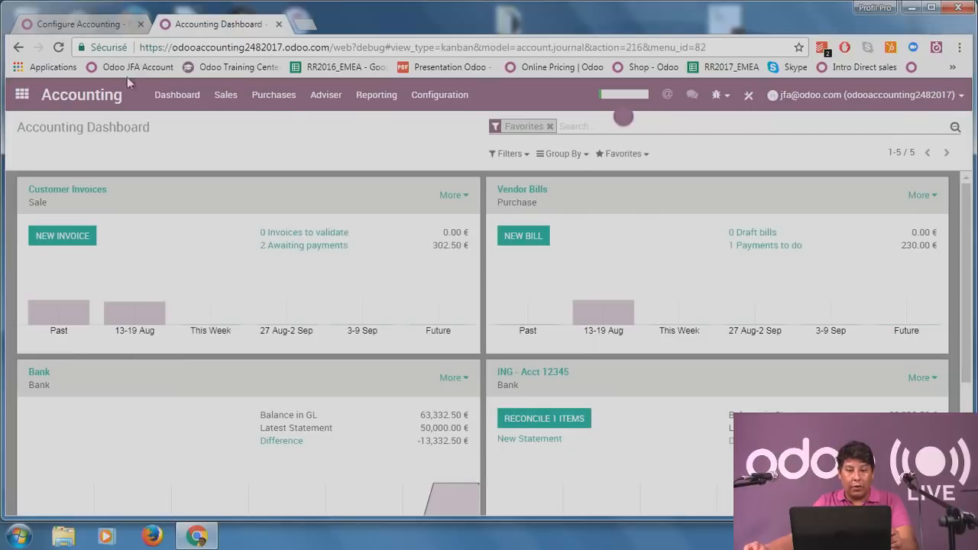
Open the other user's record from the Settings app's access-rights user list.
{"action": "left_click", "coordinate": [15, 96]}
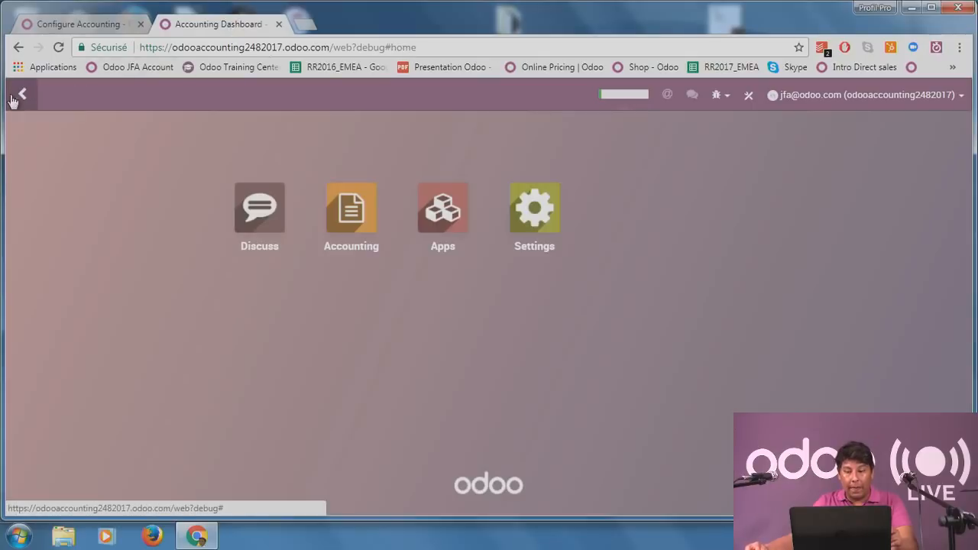
{"action": "left_click", "coordinate": [554, 233]}
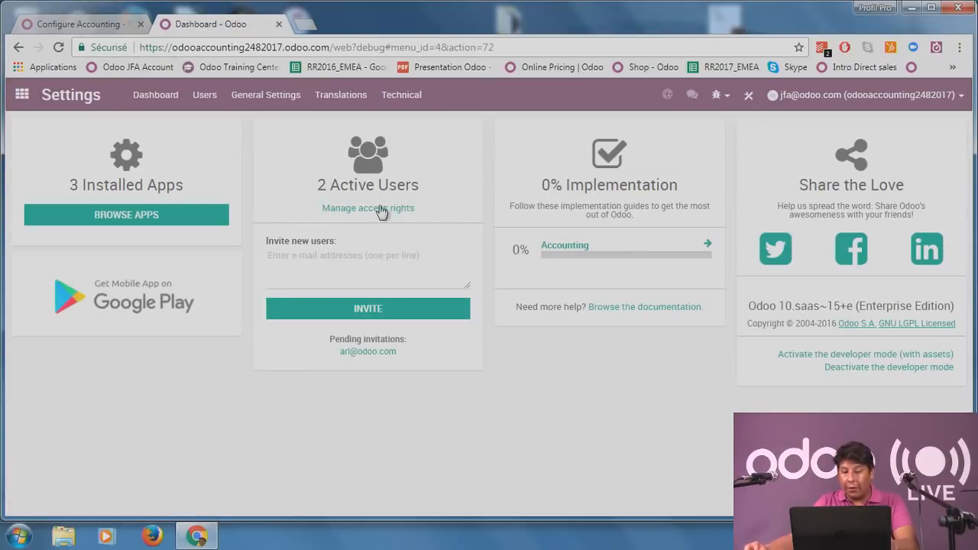
{"action": "left_click", "coordinate": [411, 216]}
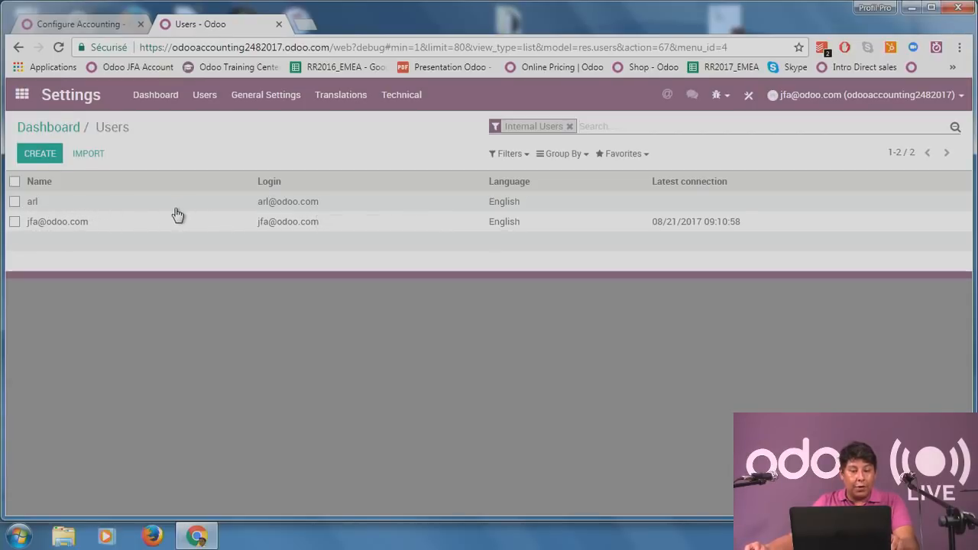
{"action": "left_click", "coordinate": [313, 205]}
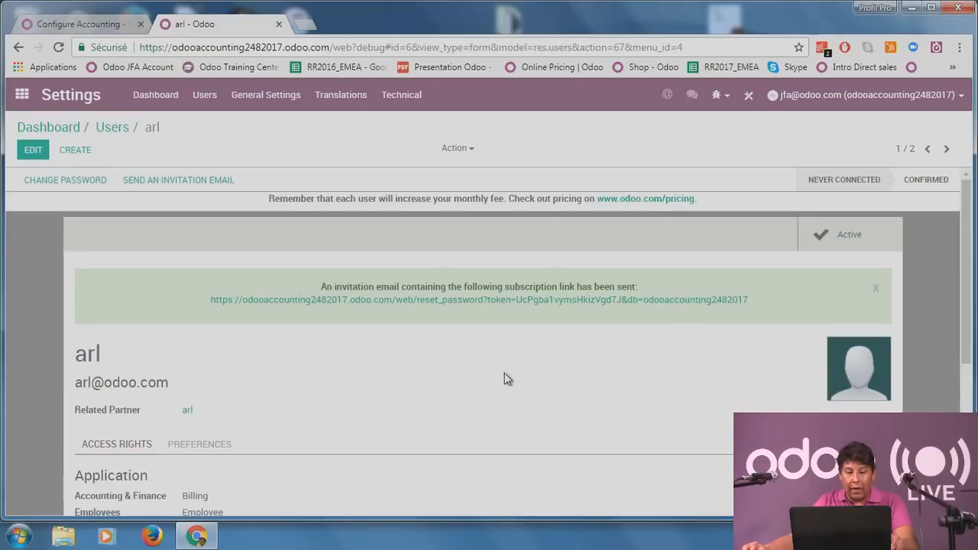
{"action": "scroll", "coordinate": [505, 379], "scroll_direction": "down", "scroll_amount": 2}
Check the user's Accounting & Finance access, keep Billing, discard edits, and return to Accounting settings.
{"action": "left_click", "coordinate": [33, 150]}
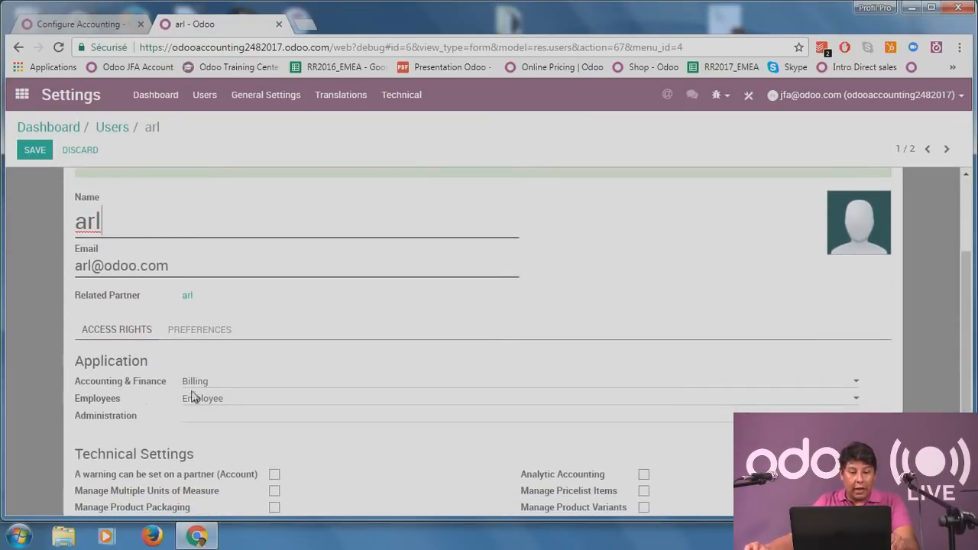
{"action": "left_click", "coordinate": [271, 386]}
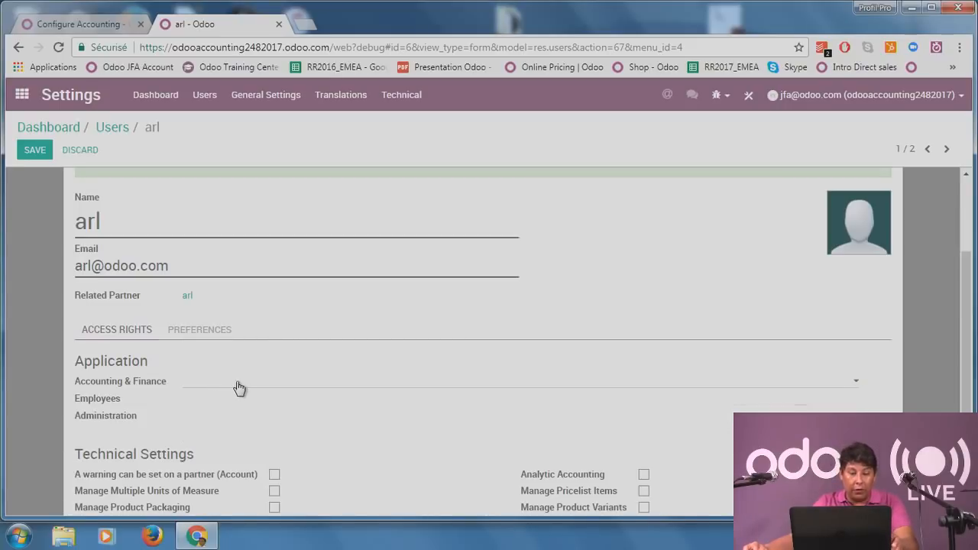
{"action": "left_click", "coordinate": [237, 390]}
{"action": "left_click", "coordinate": [236, 406]}
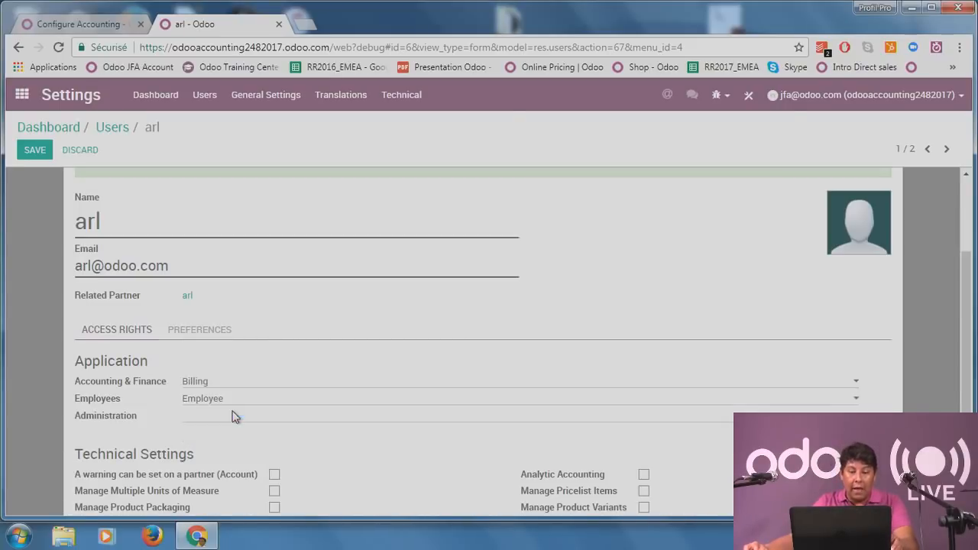
{"action": "left_click", "coordinate": [80, 151]}
{"action": "left_click", "coordinate": [282, 197]}
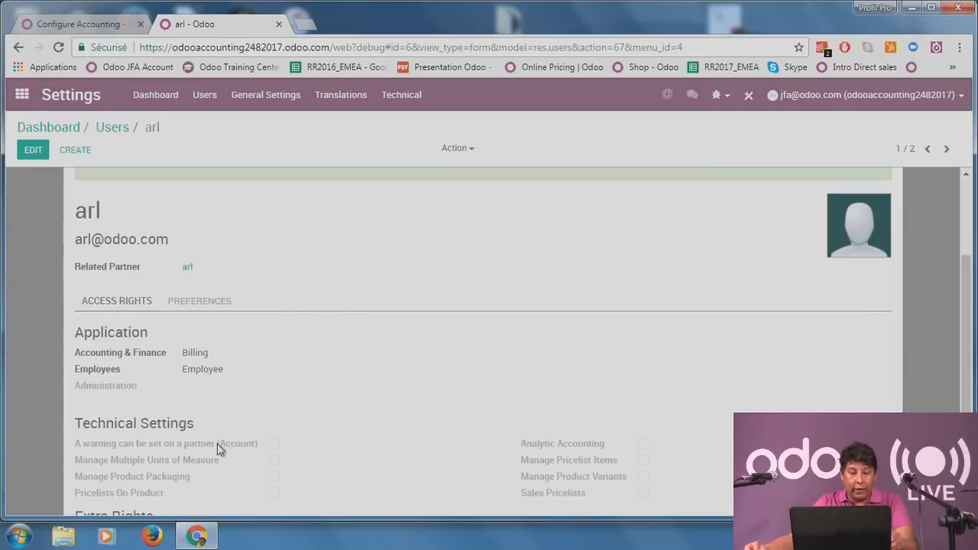
{"action": "left_click", "coordinate": [93, 27]}
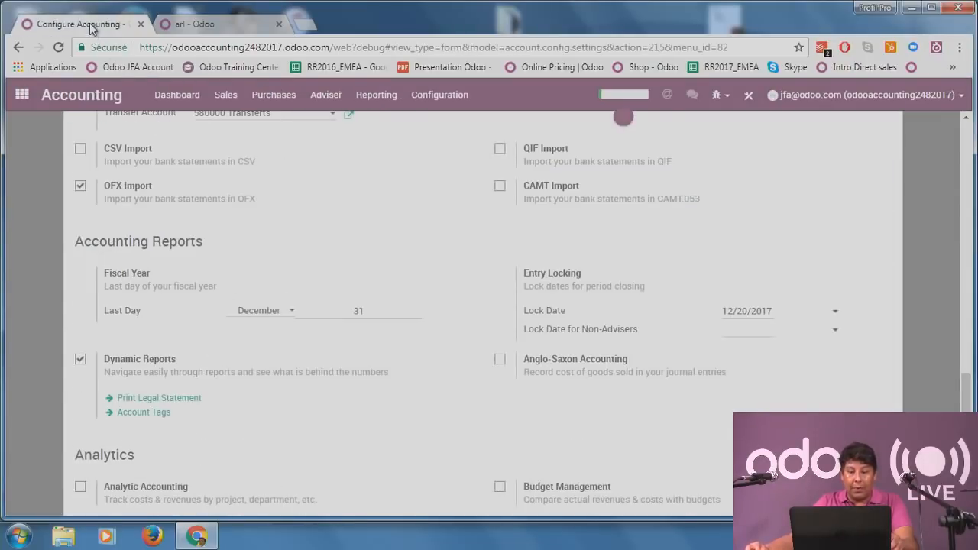
Set the Lock Date for Non-Advisers to 12/12/2017, correcting an initial 08/01/2017 pick.
{"action": "left_click", "coordinate": [744, 336]}
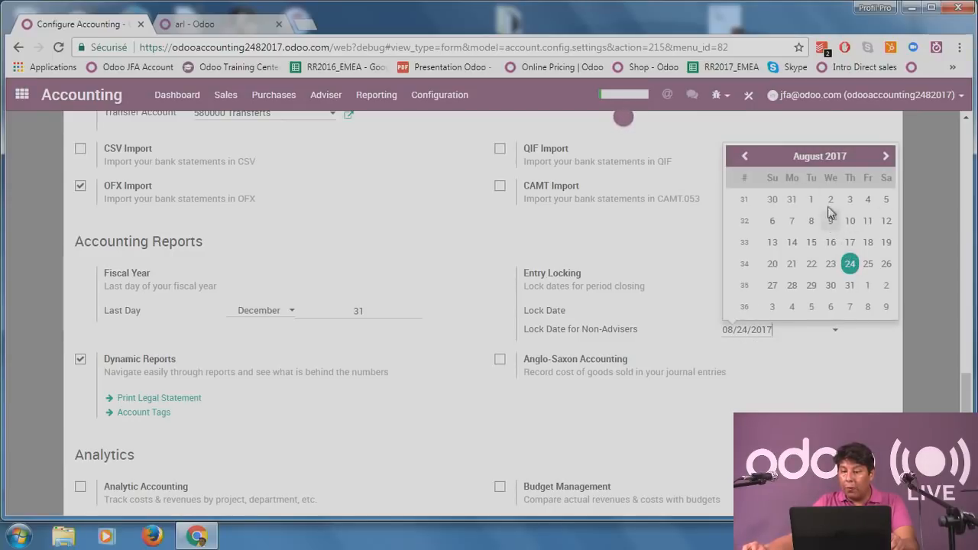
{"action": "left_click", "coordinate": [811, 199]}
{"action": "left_click", "coordinate": [746, 334]}
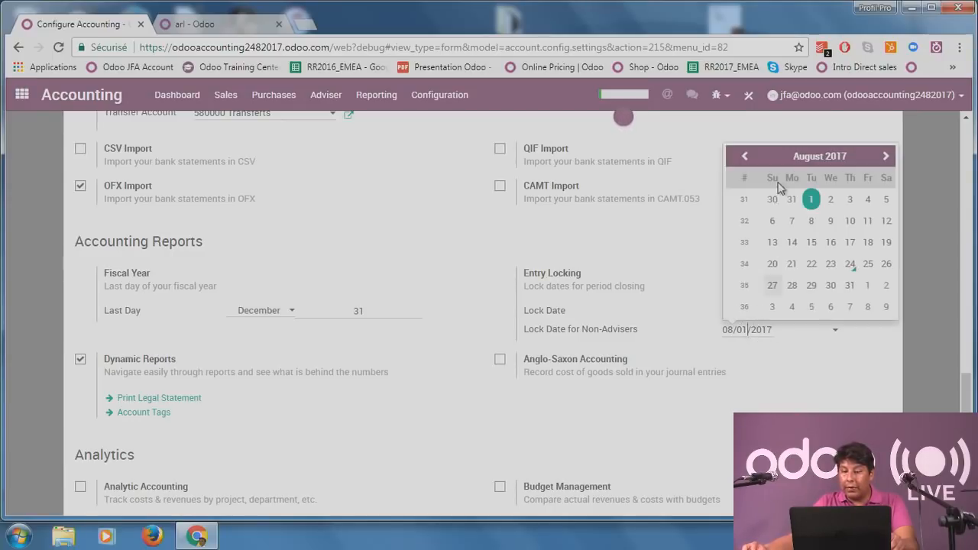
{"action": "left_click", "coordinate": [804, 156]}
{"action": "left_click", "coordinate": [852, 298]}
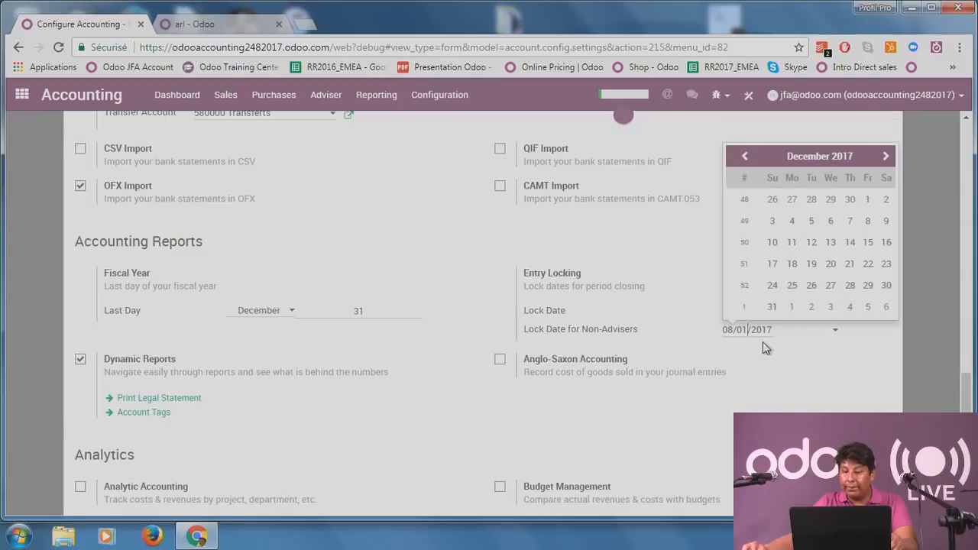
{"action": "left_click", "coordinate": [812, 242]}
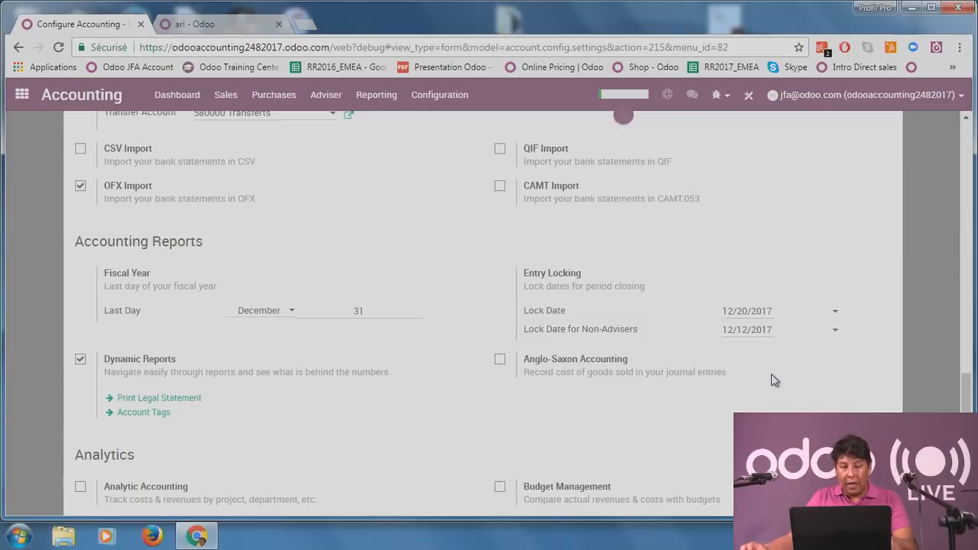
{"action": "scroll", "coordinate": [769, 377], "scroll_direction": "up", "scroll_amount": 10}
{"action": "scroll", "coordinate": [124, 160], "scroll_direction": "up", "scroll_amount": 5}
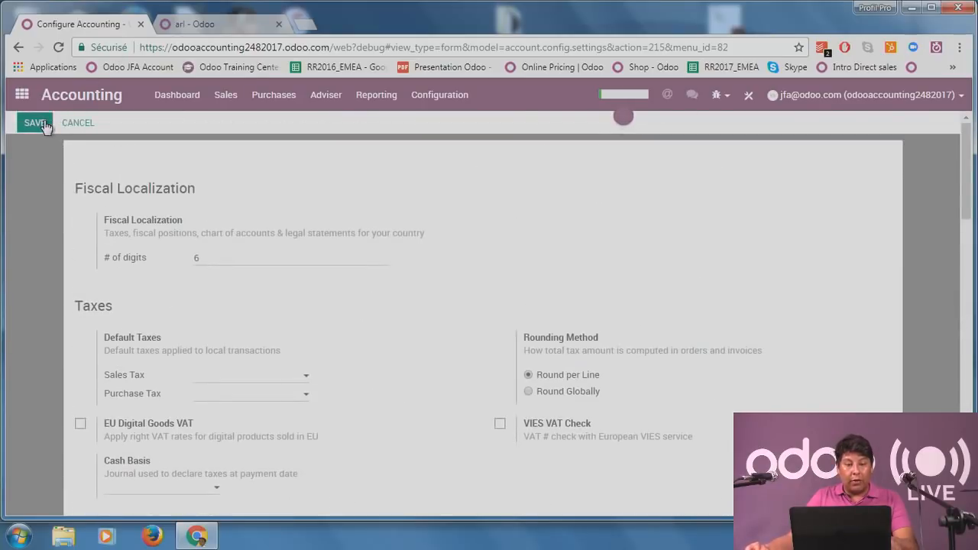
Save the accounting settings, scan the dashboard journals, and open the Customer Invoices list.
{"action": "left_click", "coordinate": [35, 123]}
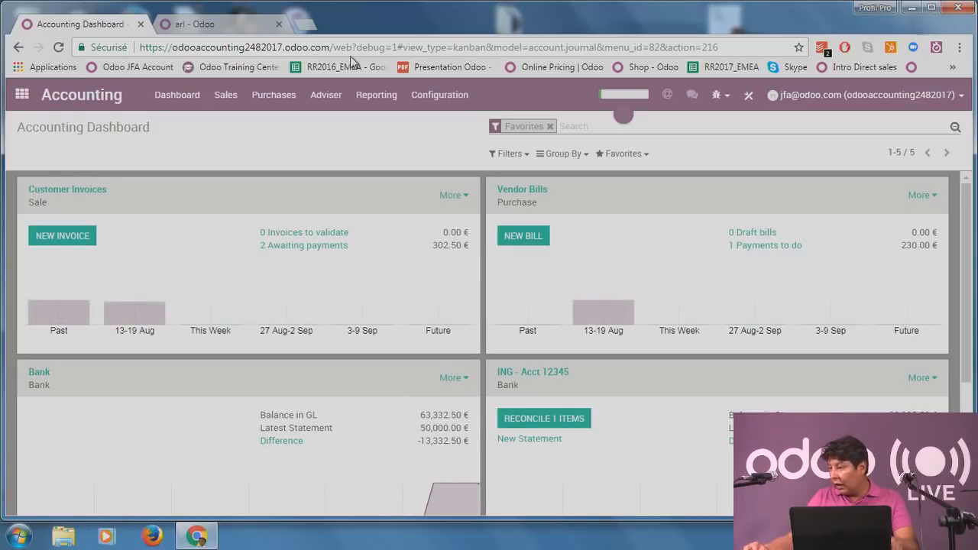
{"action": "scroll", "coordinate": [314, 251], "scroll_direction": "down", "scroll_amount": 3}
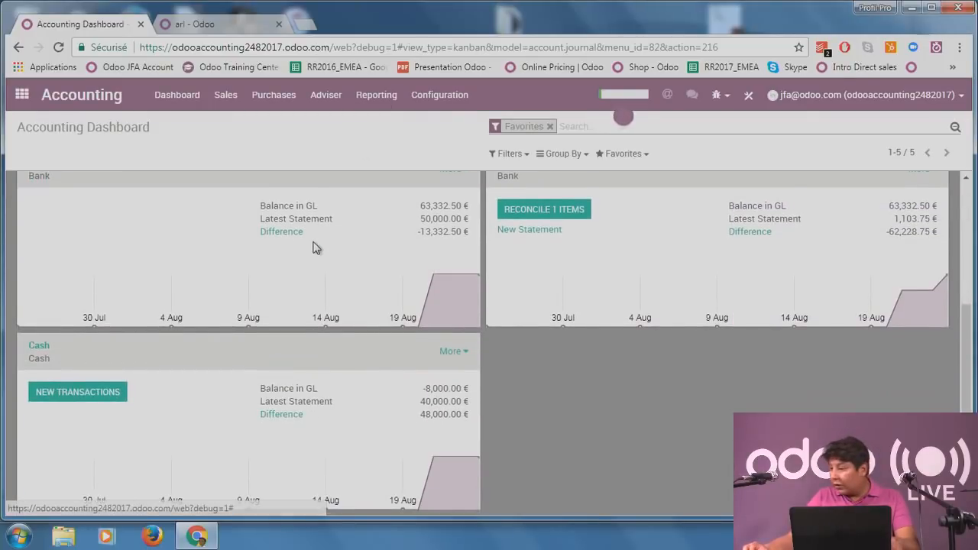
{"action": "scroll", "coordinate": [322, 250], "scroll_direction": "up", "scroll_amount": 2}
{"action": "scroll", "coordinate": [322, 250], "scroll_direction": "up", "scroll_amount": 1}
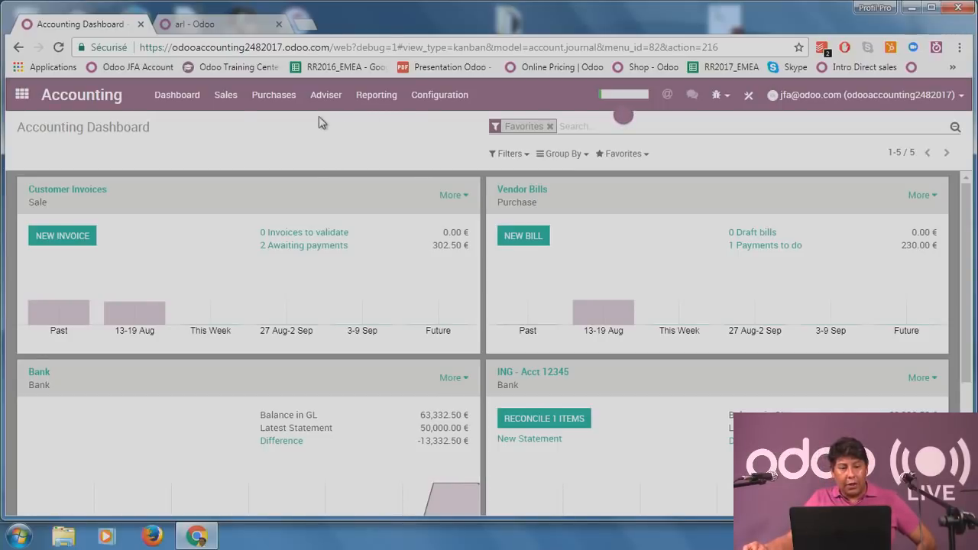
{"action": "left_click", "coordinate": [98, 192]}
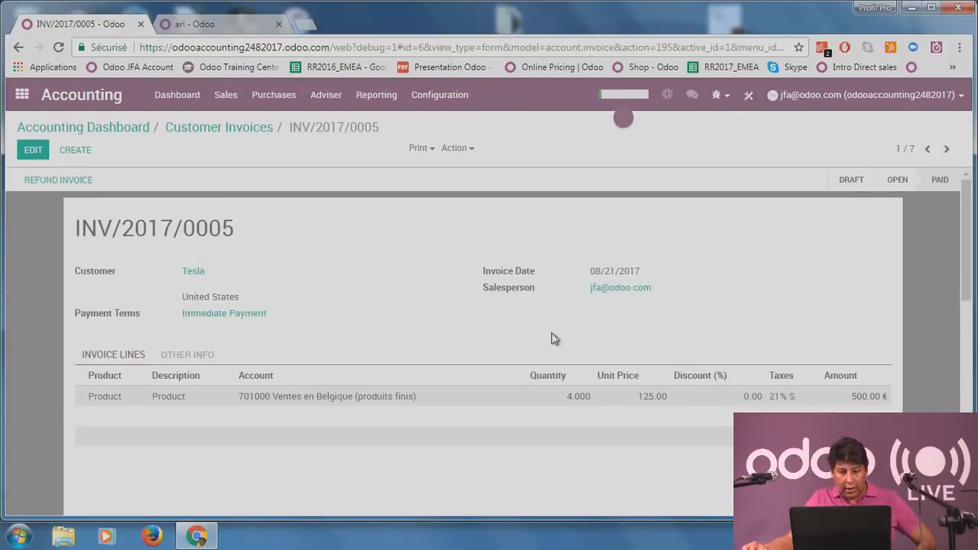
Review INV/2017/0005 (4 units at 125.00, 21% tax, 605.00 € total) and open Print options.
{"action": "scroll", "coordinate": [581, 328], "scroll_direction": "down", "scroll_amount": 1}
{"action": "mouse_move", "coordinate": [497, 320]}
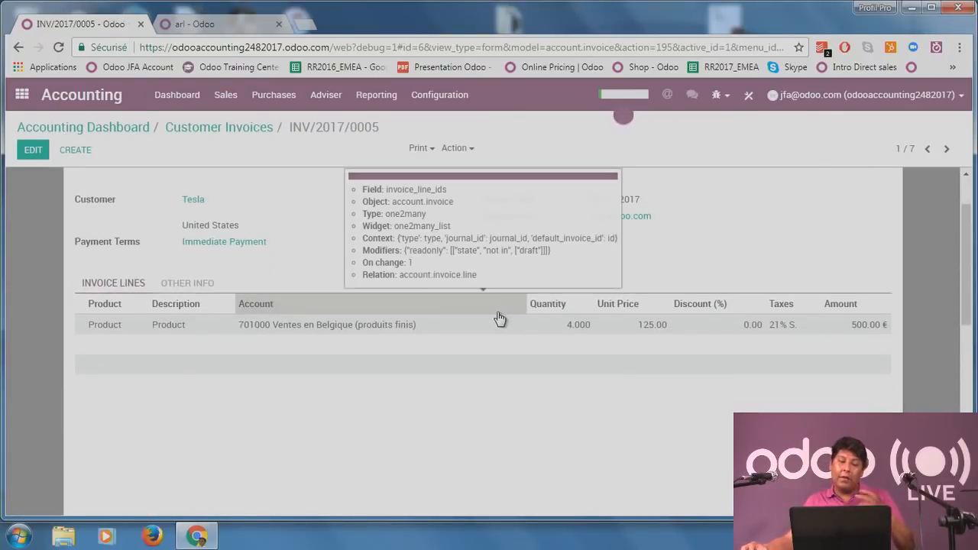
{"action": "scroll", "coordinate": [521, 417], "scroll_direction": "down", "scroll_amount": 1}
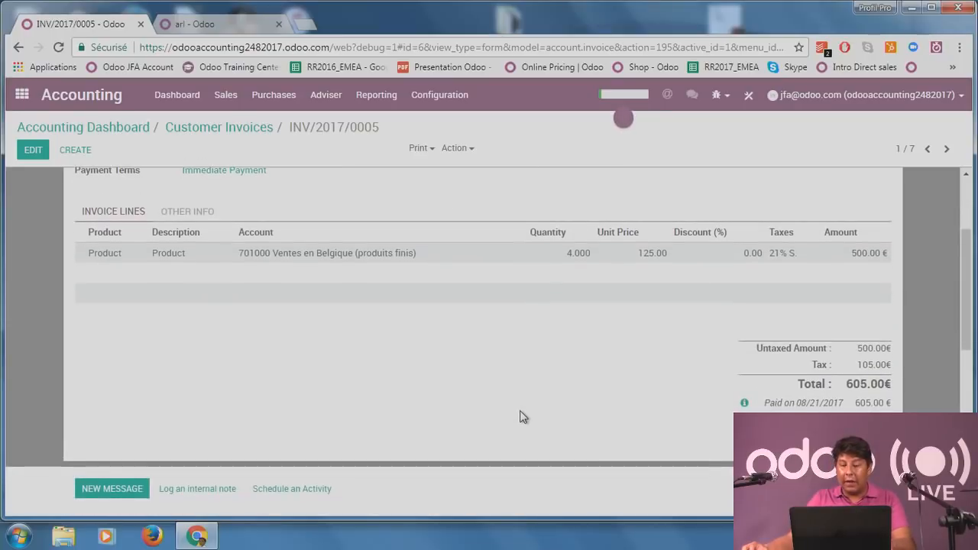
{"action": "scroll", "coordinate": [521, 415], "scroll_direction": "up", "scroll_amount": 1}
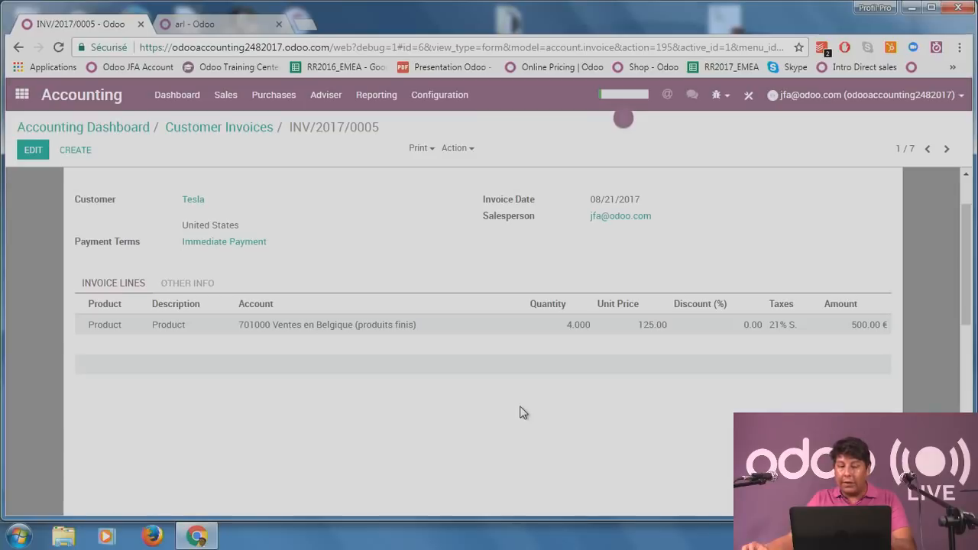
{"action": "scroll", "coordinate": [522, 413], "scroll_direction": "up", "scroll_amount": 1}
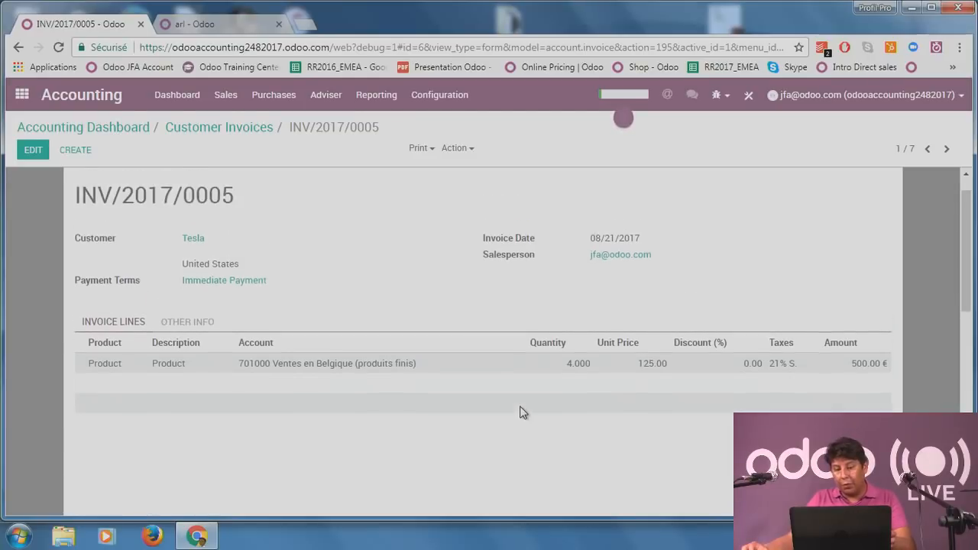
{"action": "left_click", "coordinate": [425, 150]}
Print INV/2017/0005 as a PDF, view it in Chrome, then return to Odoo's Dashboard.
{"action": "left_click", "coordinate": [446, 167]}
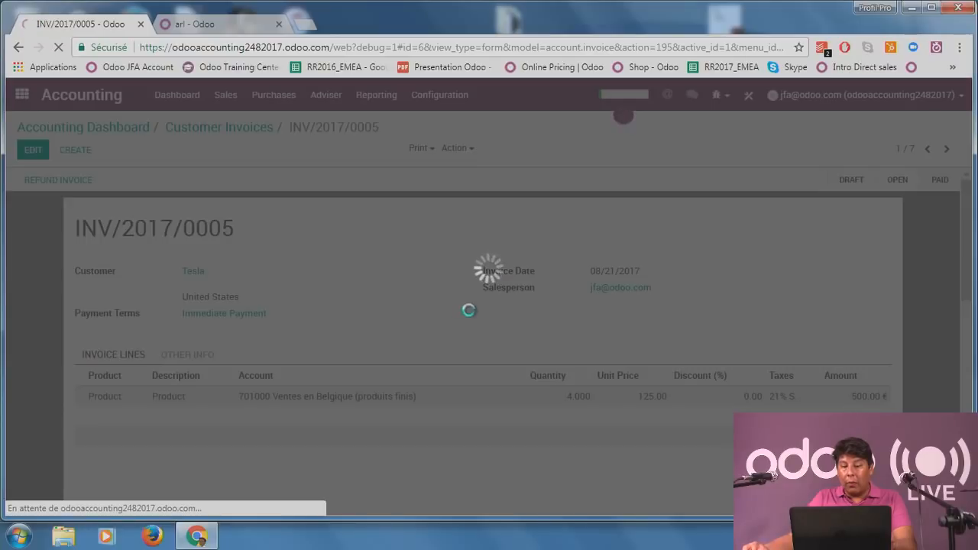
{"action": "left_click", "coordinate": [93, 493]}
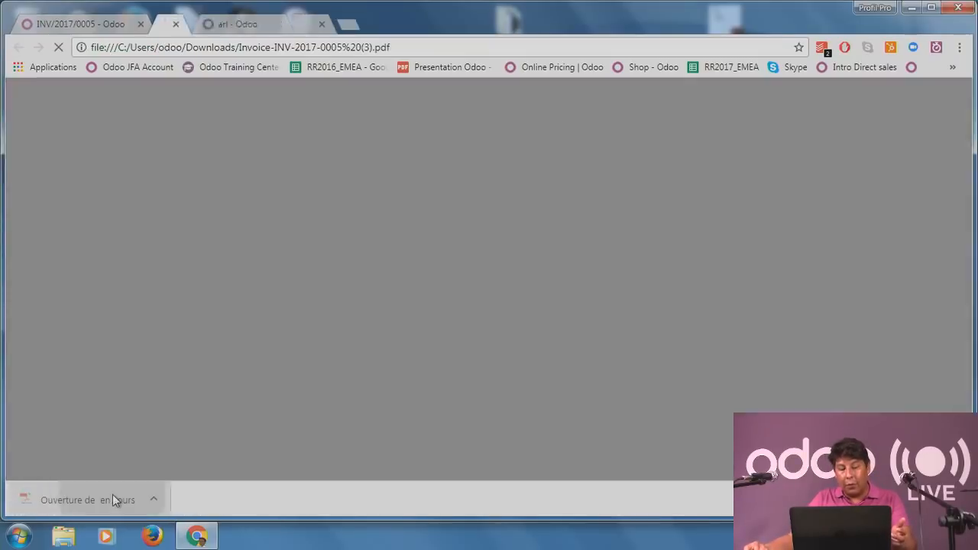
{"action": "scroll", "coordinate": [333, 324], "scroll_direction": "down", "scroll_amount": 3}
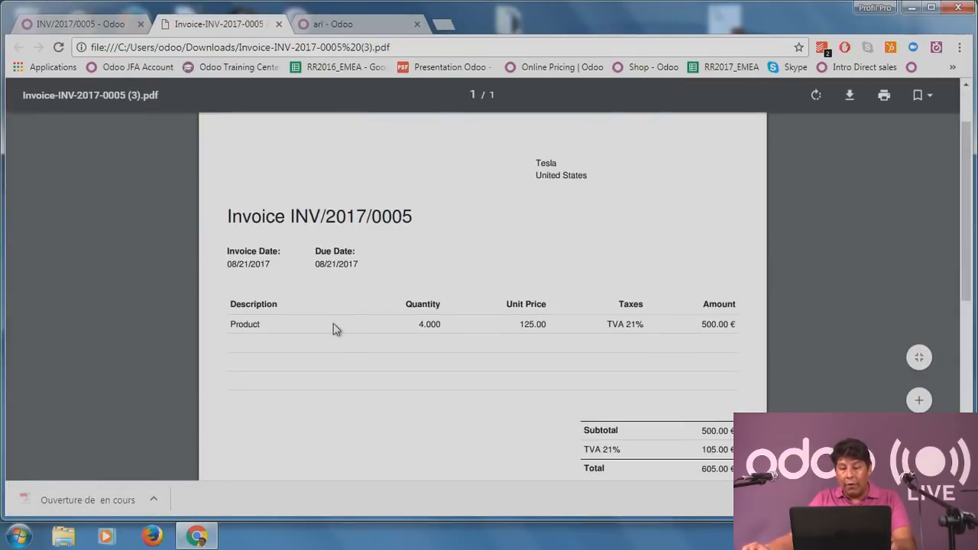
{"action": "scroll", "coordinate": [600, 162], "scroll_direction": "up", "scroll_amount": 1}
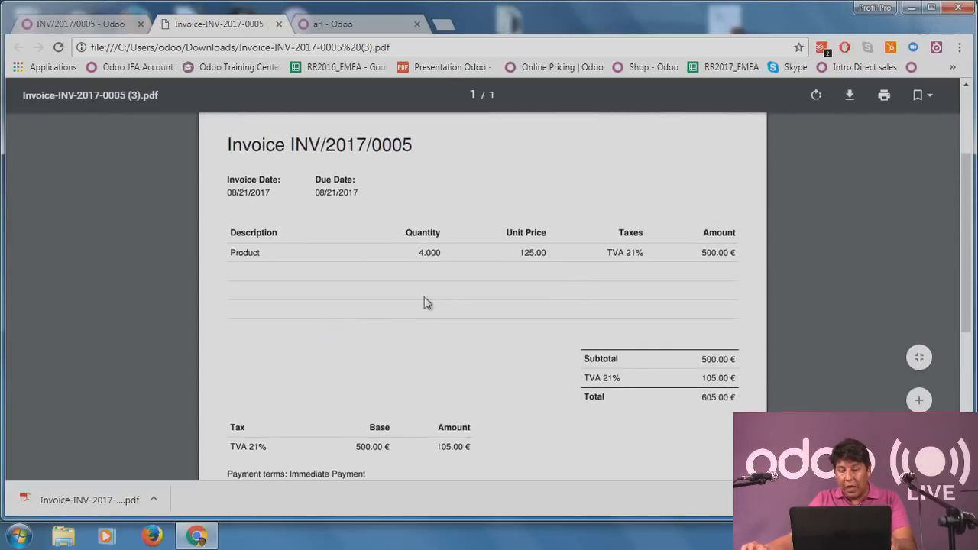
{"action": "left_click", "coordinate": [72, 24]}
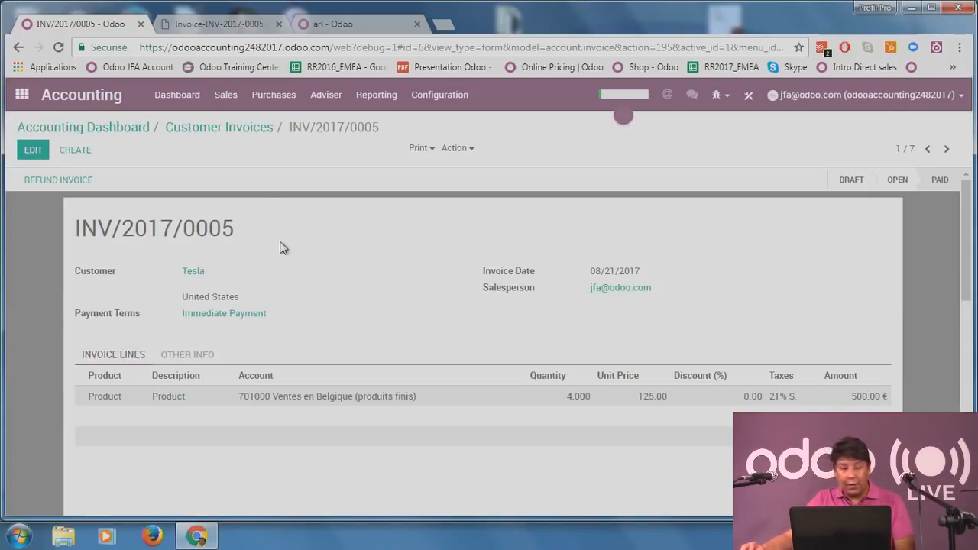
{"action": "left_click", "coordinate": [178, 99]}
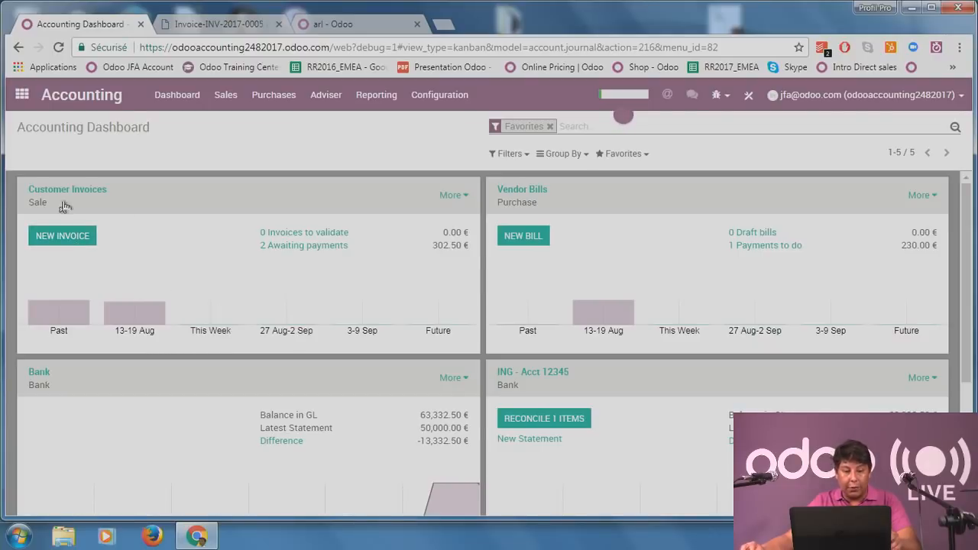
Start a new customer invoice for Tesla dated 08/23/2017.
{"action": "left_click", "coordinate": [69, 245]}
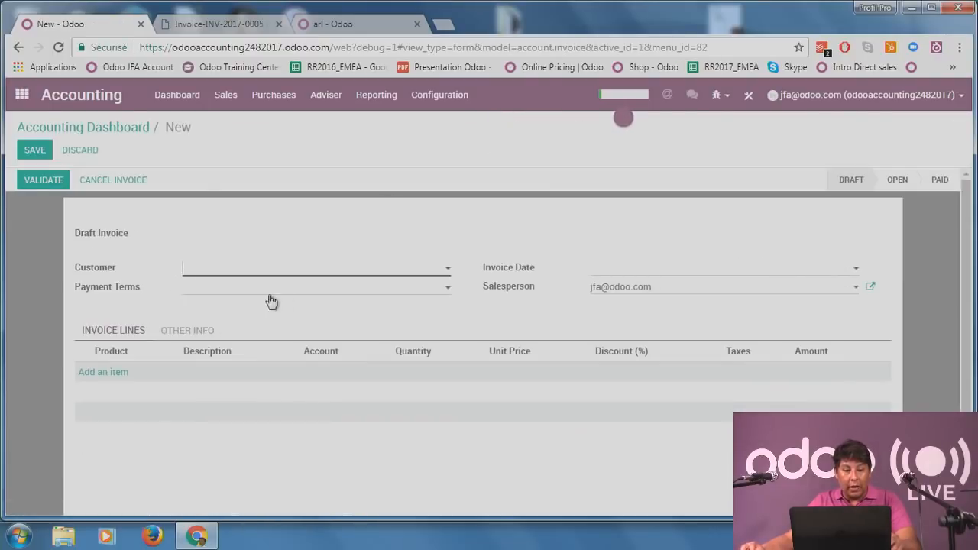
{"action": "left_click", "coordinate": [269, 275]}
{"action": "left_click", "coordinate": [283, 328]}
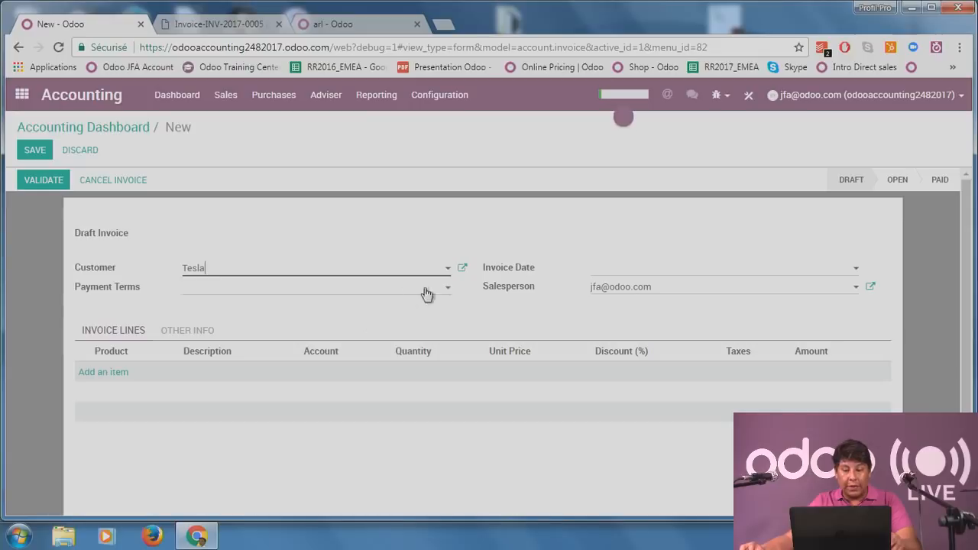
{"action": "left_click", "coordinate": [649, 269]}
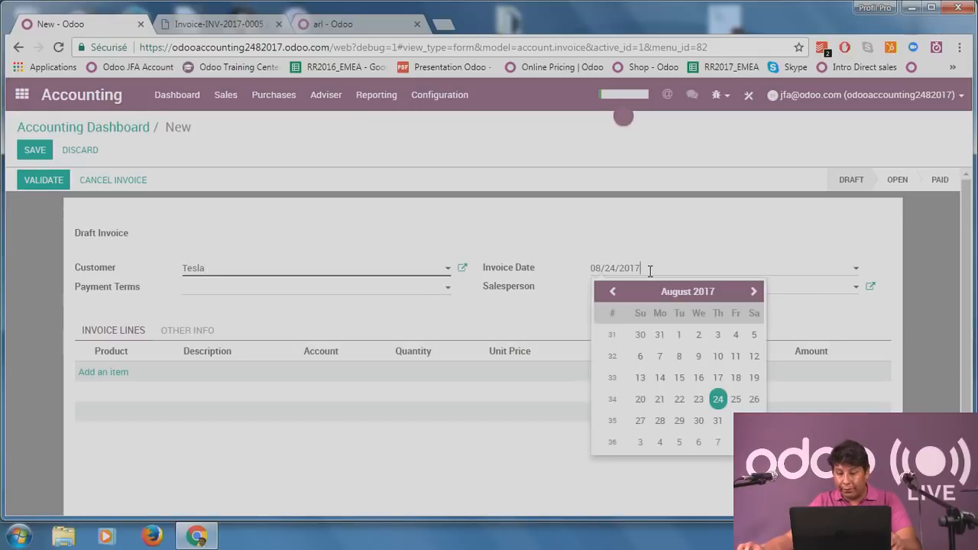
{"action": "left_click", "coordinate": [698, 401]}
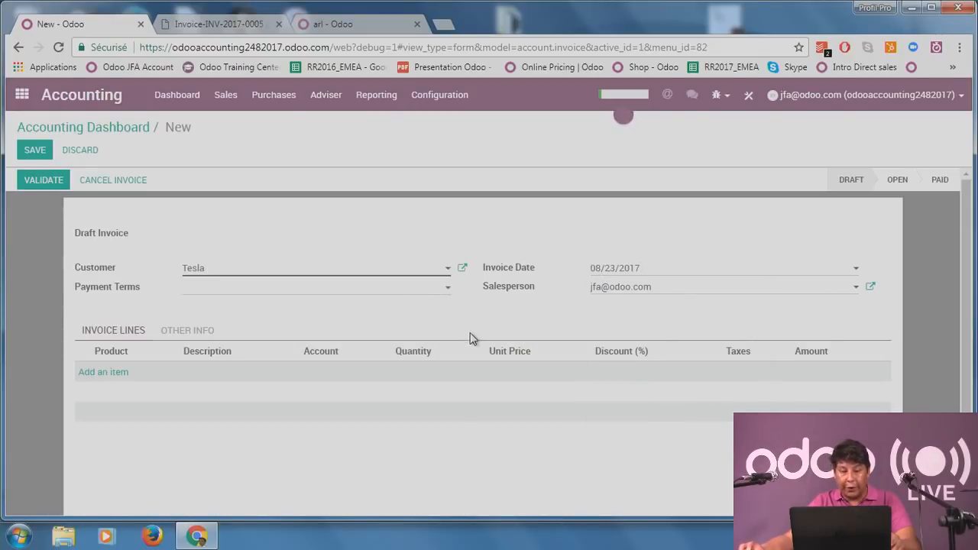
Add a line of 3 units of Product at 125.00, save the draft and attempt validation.
{"action": "left_click", "coordinate": [104, 372]}
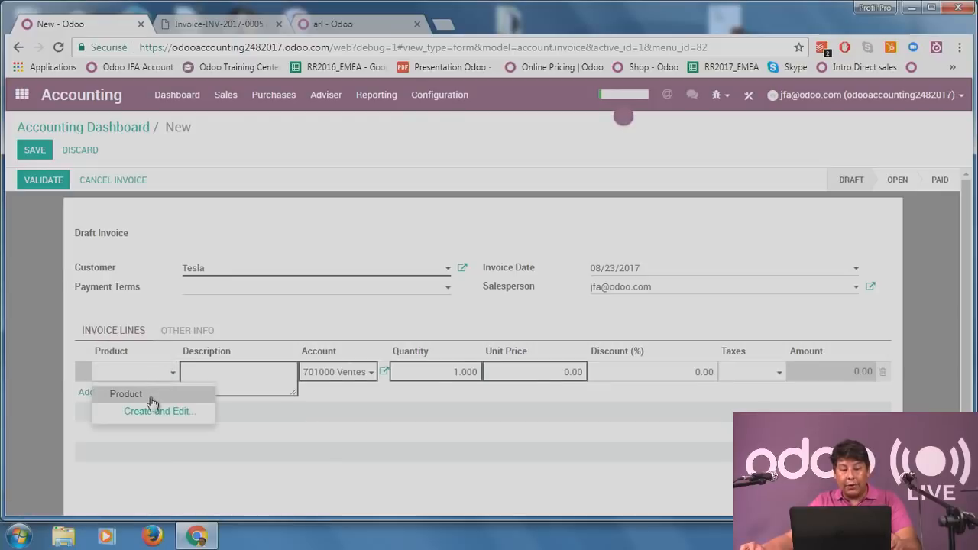
{"action": "left_click", "coordinate": [154, 394]}
{"action": "left_click", "coordinate": [442, 373]}
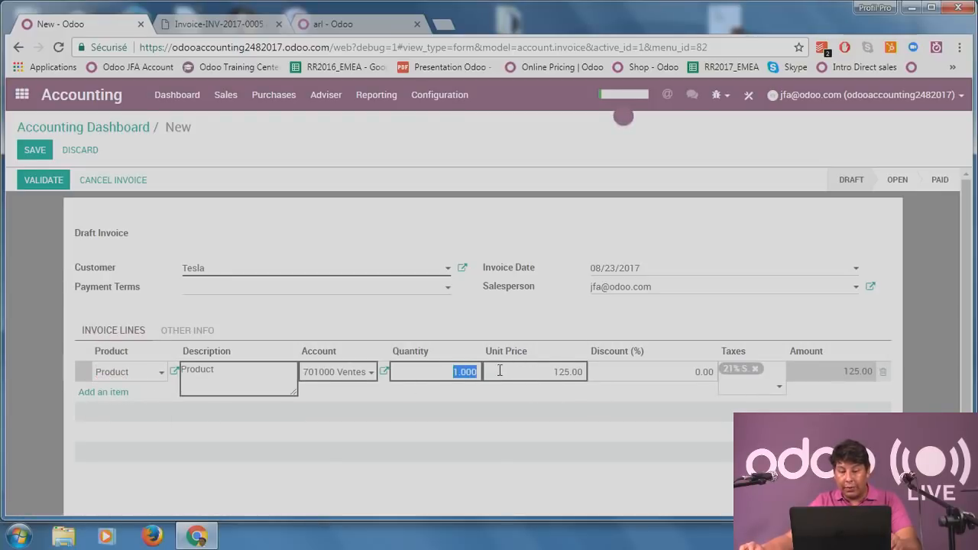
{"action": "type", "text": "3"}
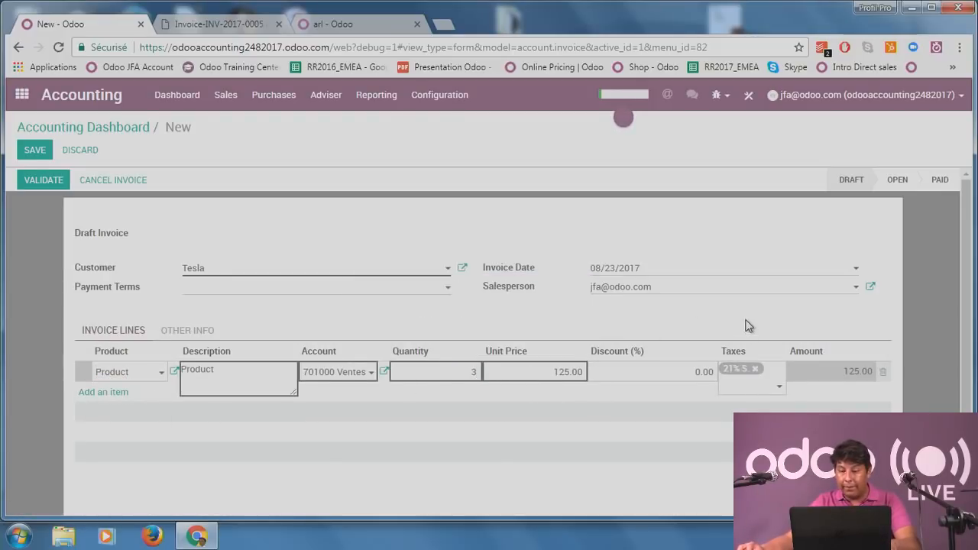
{"action": "left_click", "coordinate": [811, 336]}
{"action": "scroll", "coordinate": [810, 337], "scroll_direction": "down", "scroll_amount": 1}
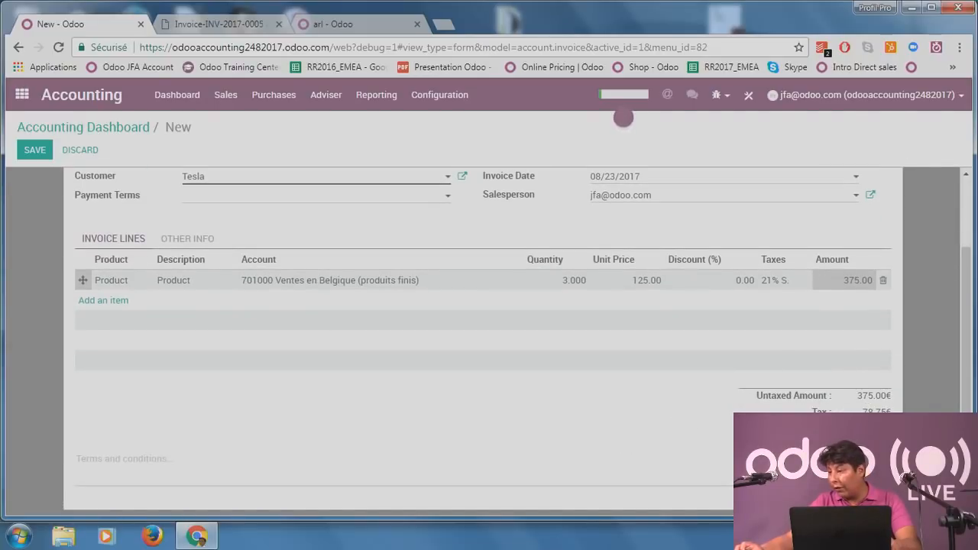
{"action": "left_click", "coordinate": [34, 150]}
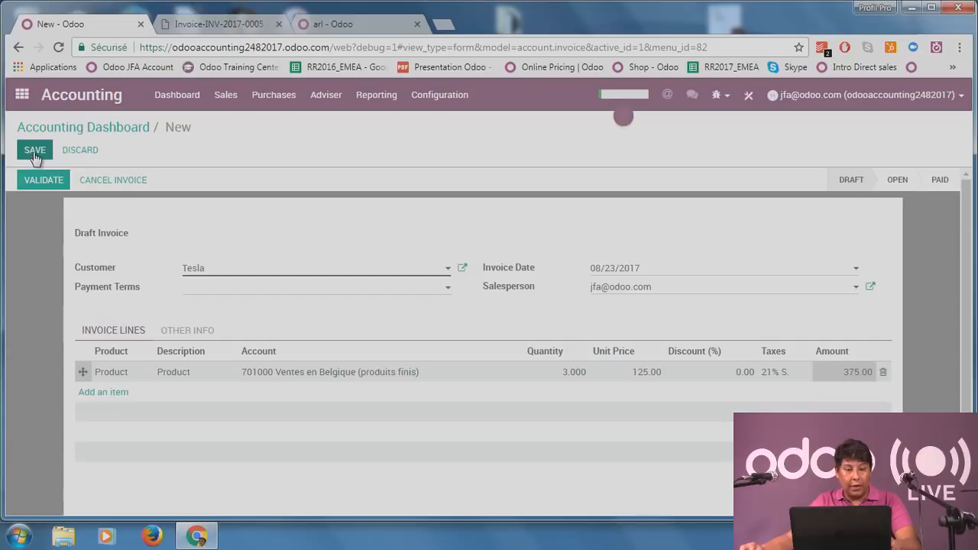
{"action": "left_click", "coordinate": [35, 185]}
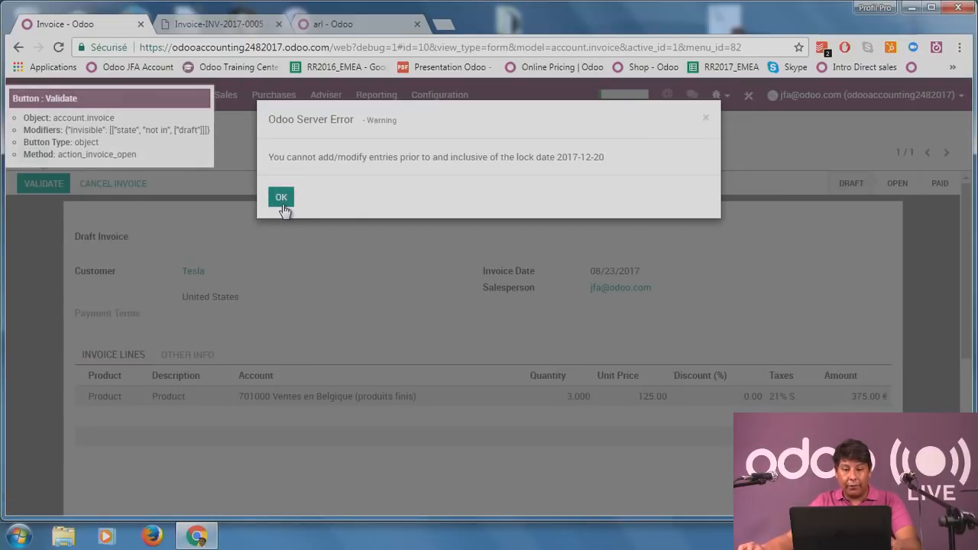
Dismiss the lock-date error, redate the Tesla invoice to 08/24/2017 and retry validation.
{"action": "left_click", "coordinate": [281, 201]}
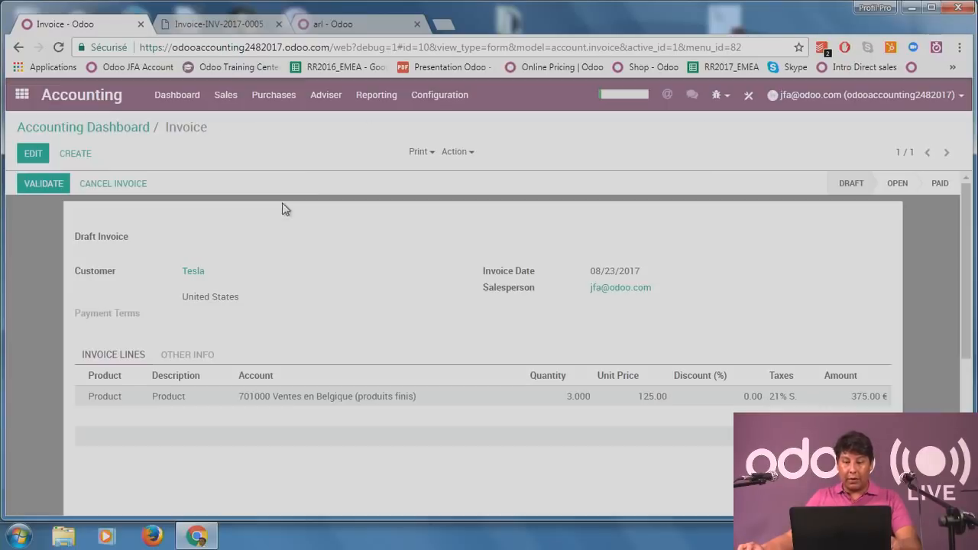
{"action": "left_click", "coordinate": [38, 157]}
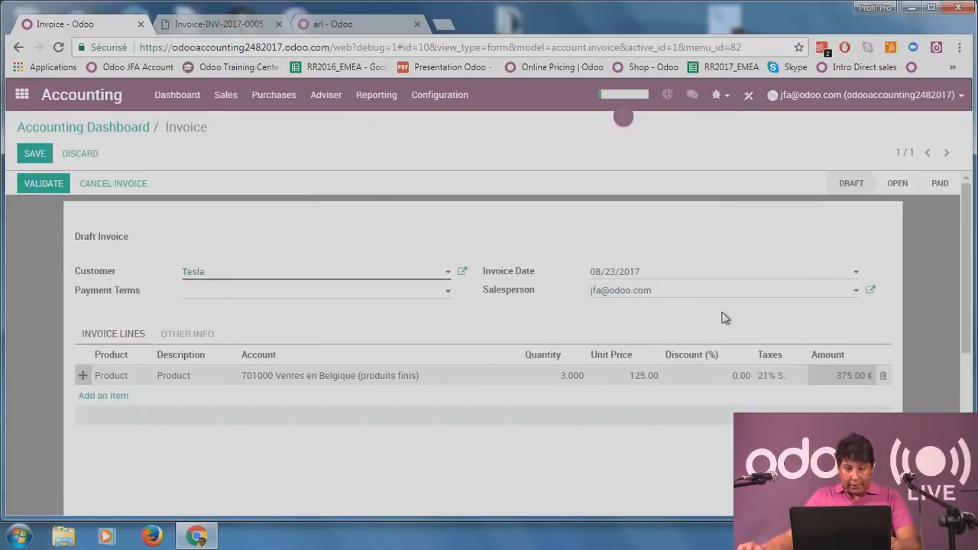
{"action": "left_click", "coordinate": [686, 273]}
{"action": "left_click", "coordinate": [719, 405]}
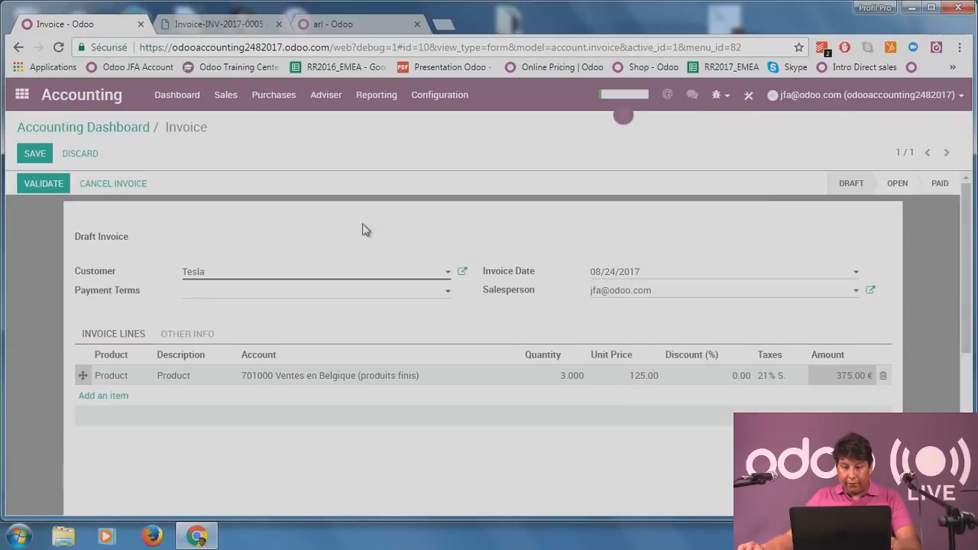
{"action": "left_click", "coordinate": [44, 186]}
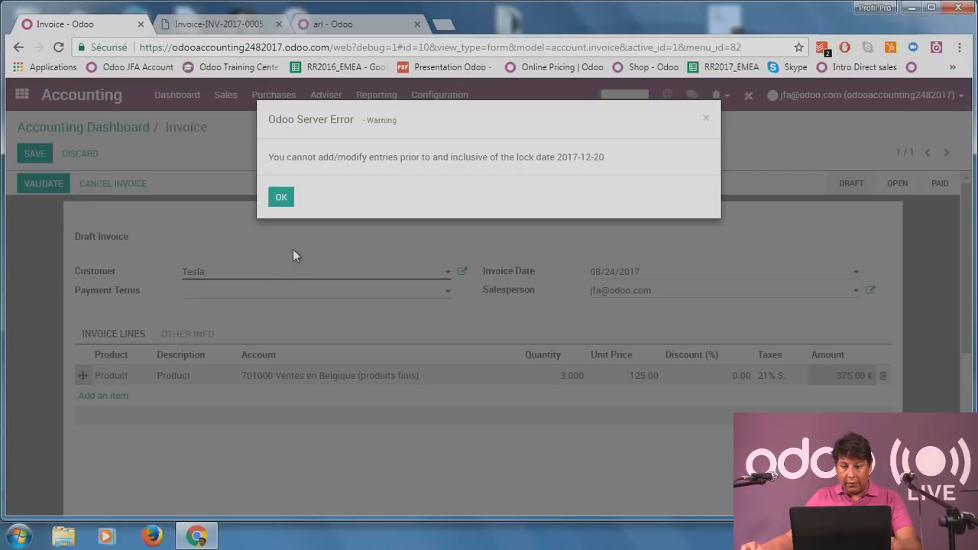
{"action": "left_click", "coordinate": [281, 198]}
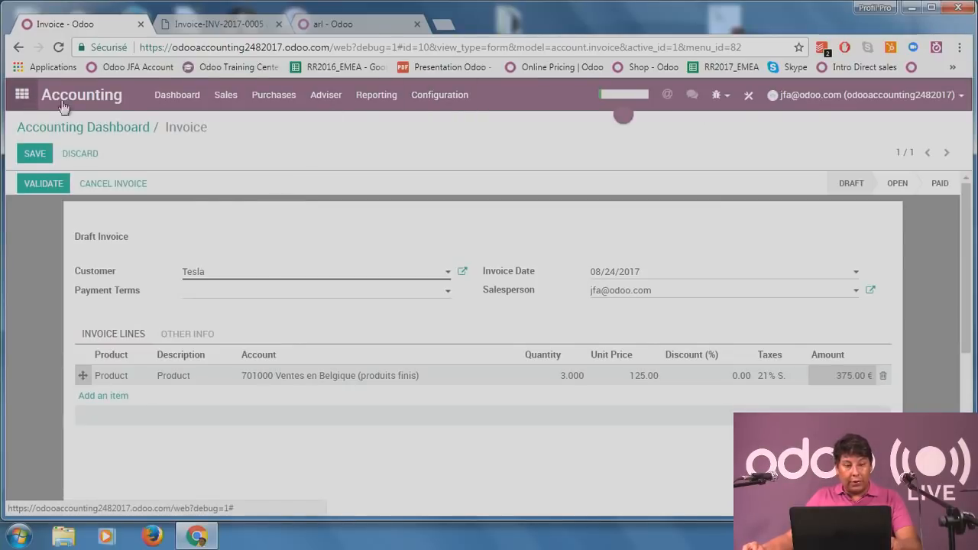
{"action": "left_click", "coordinate": [431, 99]}
Clear the 12/20/2017 lock date and the non-advisers lock date, then save the accounting settings.
{"action": "left_click", "coordinate": [444, 125]}
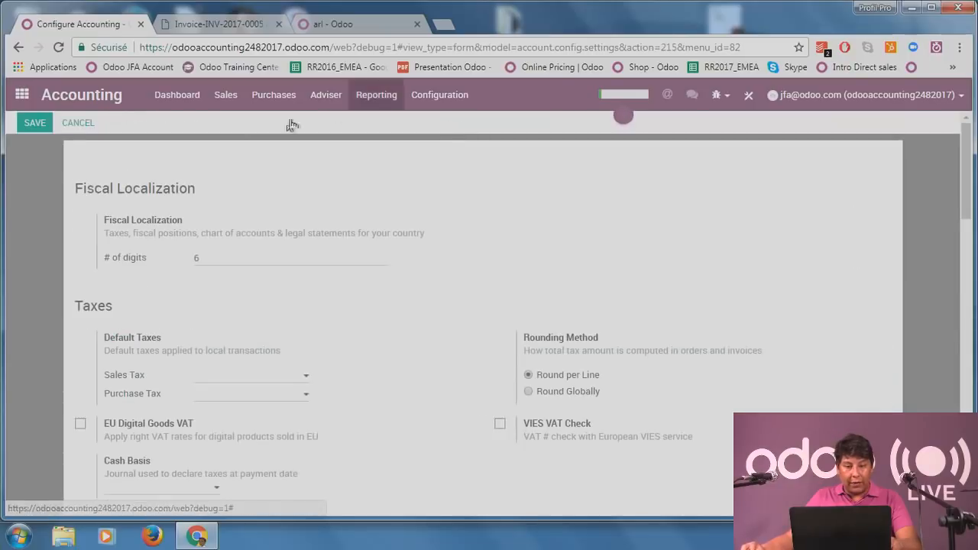
{"action": "scroll", "coordinate": [357, 276], "scroll_direction": "down", "scroll_amount": 2}
{"action": "scroll", "coordinate": [355, 276], "scroll_direction": "up", "scroll_amount": 2}
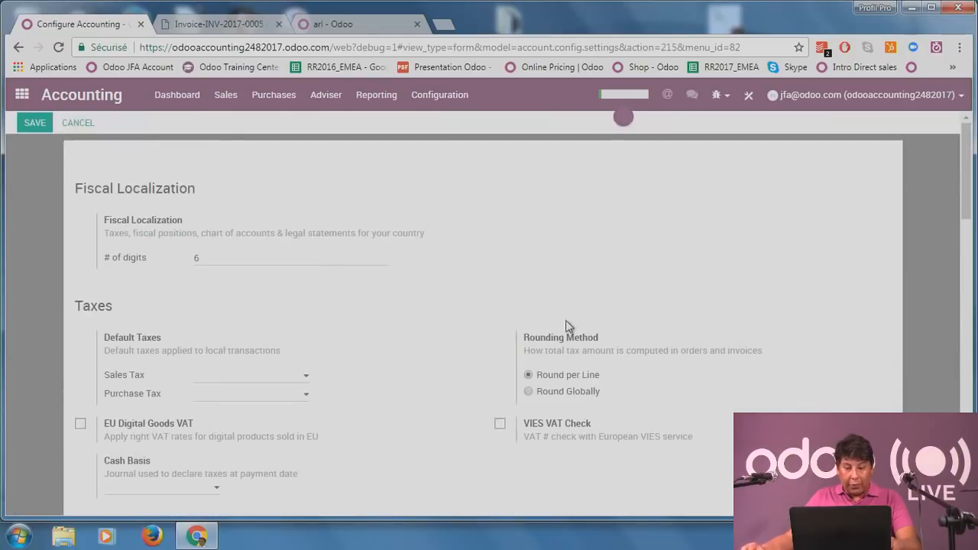
{"action": "scroll", "coordinate": [567, 322], "scroll_direction": "down", "scroll_amount": 7}
{"action": "scroll", "coordinate": [568, 327], "scroll_direction": "down", "scroll_amount": 10}
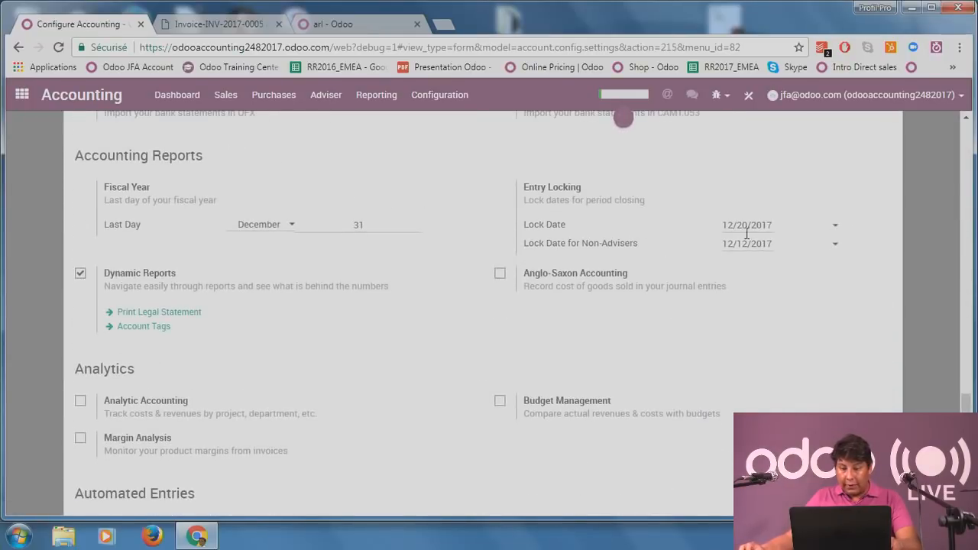
{"action": "mouse_move", "coordinate": [725, 226]}
{"action": "left_mouse_down"}
{"action": "mouse_move", "coordinate": [774, 227]}
{"action": "mouse_move", "coordinate": [723, 243]}
{"action": "left_mouse_up"}
{"action": "key", "text": "BackSpace"}
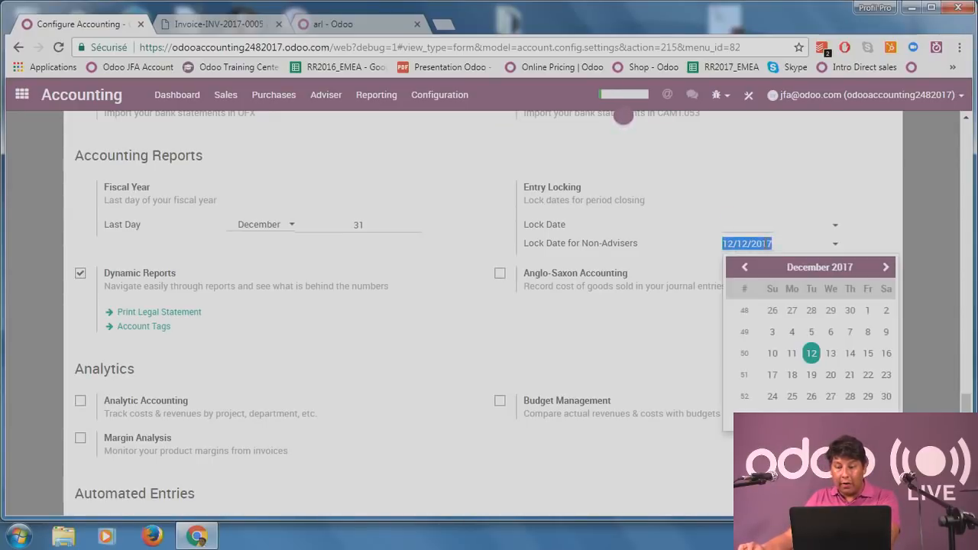
{"action": "key", "text": "BackSpace"}
{"action": "left_click", "coordinate": [661, 363]}
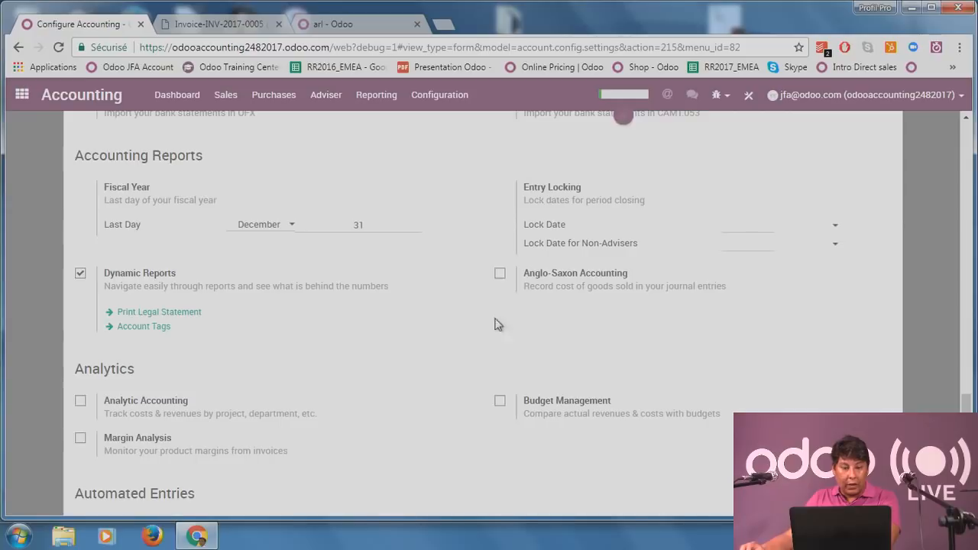
{"action": "scroll", "coordinate": [110, 160], "scroll_direction": "up", "scroll_amount": 8}
{"action": "scroll", "coordinate": [110, 161], "scroll_direction": "up", "scroll_amount": 2}
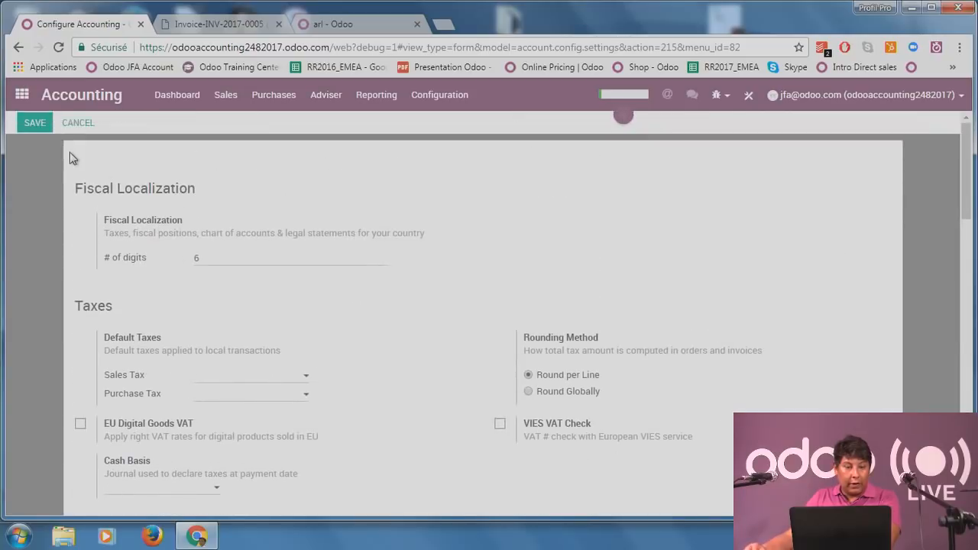
{"action": "left_click", "coordinate": [35, 123]}
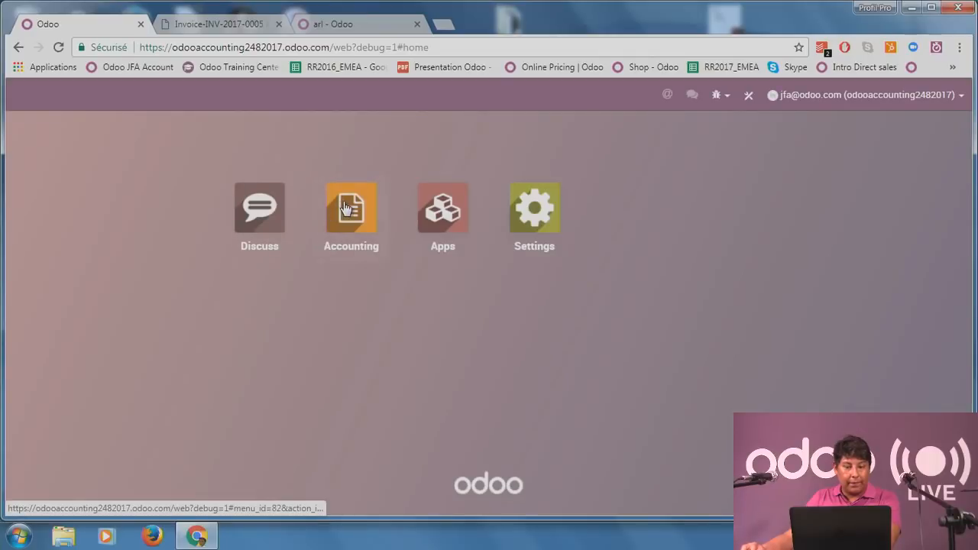
{"action": "left_click", "coordinate": [346, 208]}
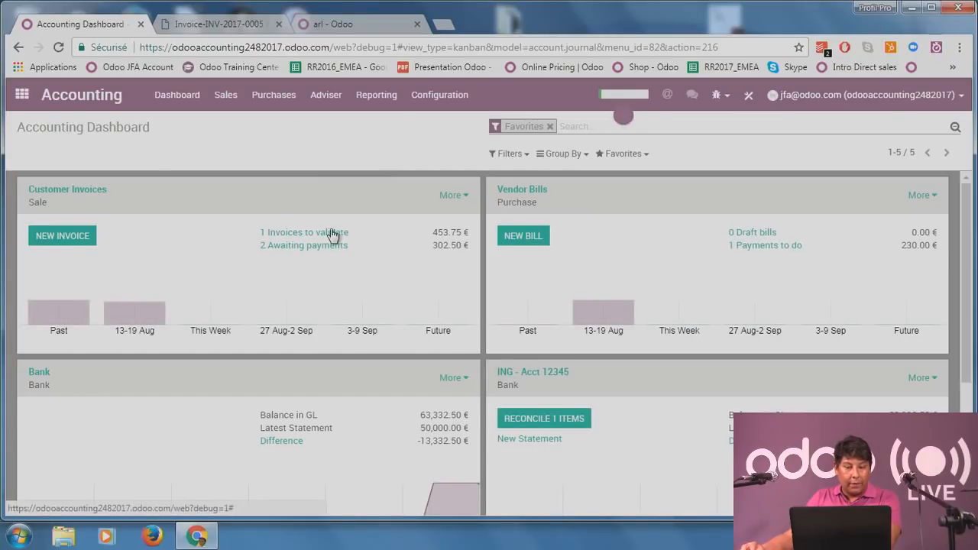
Validate the Tesla draft invoice from the Invoices to validate list.
{"action": "left_click", "coordinate": [332, 233]}
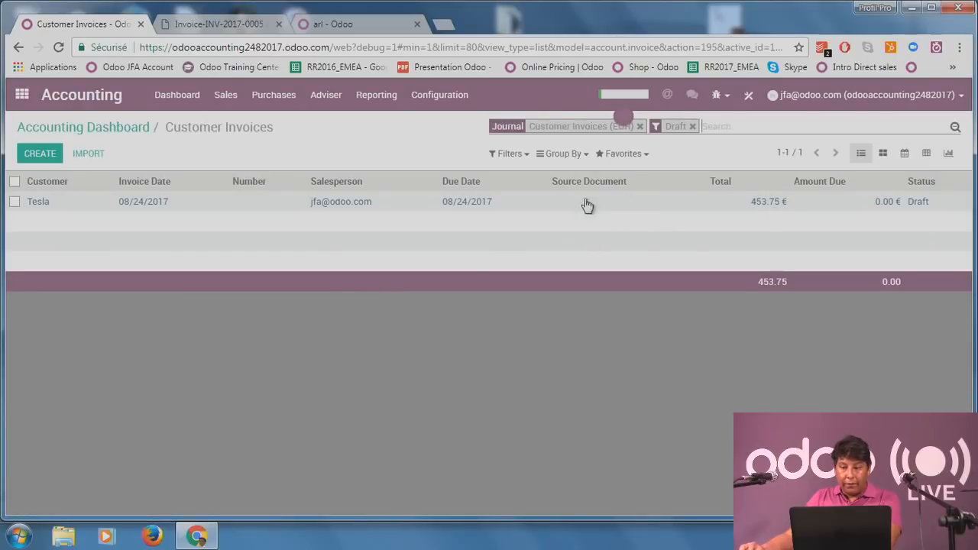
{"action": "left_click", "coordinate": [549, 208]}
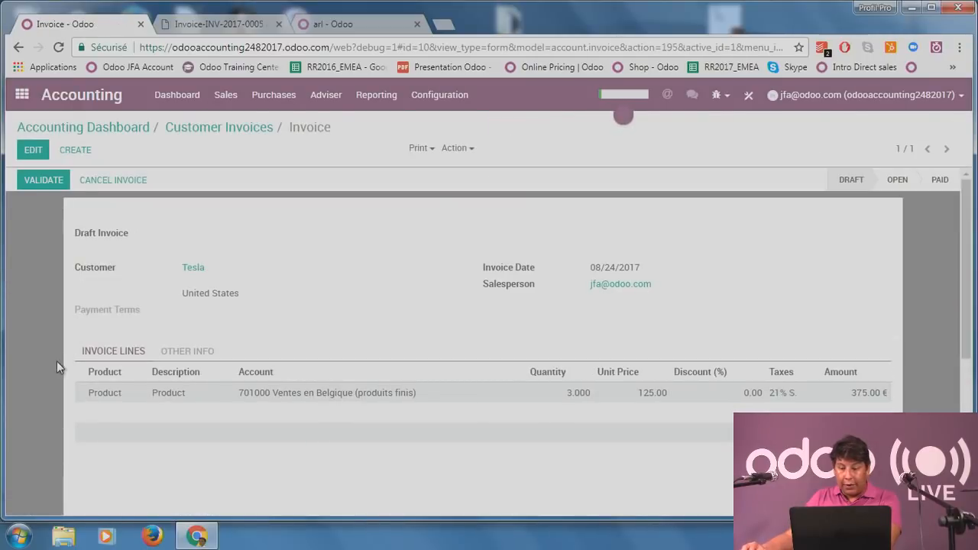
{"action": "left_click", "coordinate": [46, 183]}
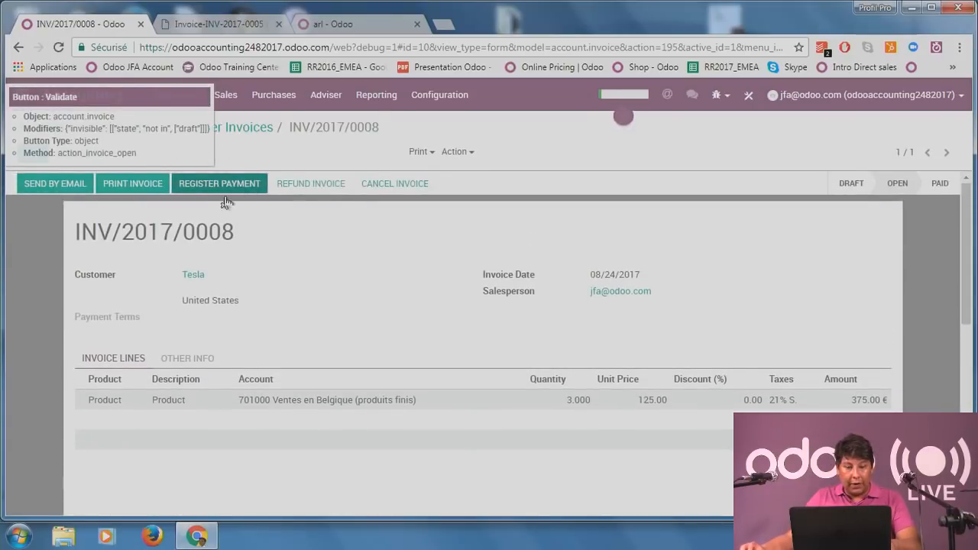
Register the 453.75 payment into the Bank (EUR) journal dated August 24.
{"action": "left_click", "coordinate": [232, 193]}
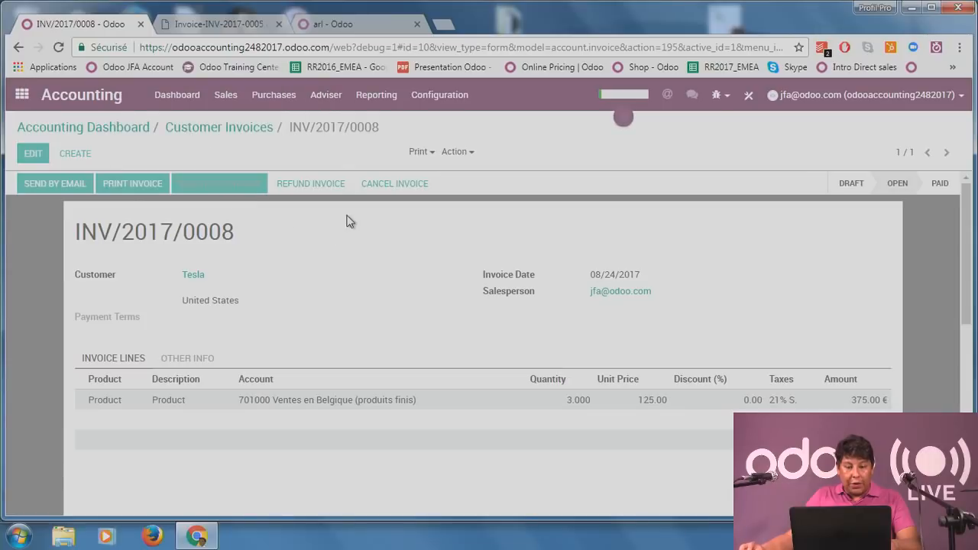
{"action": "left_click", "coordinate": [363, 186]}
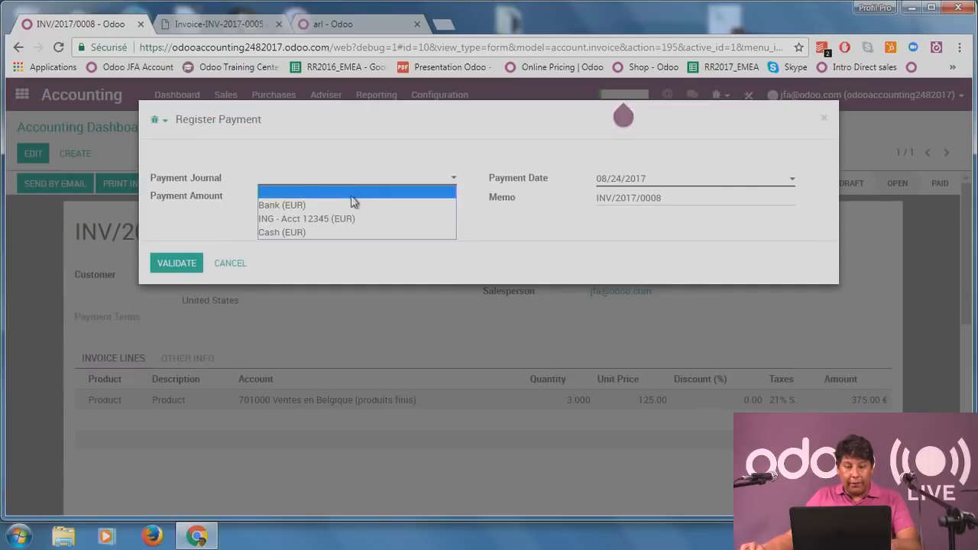
{"action": "left_click", "coordinate": [353, 207]}
{"action": "left_click", "coordinate": [625, 176]}
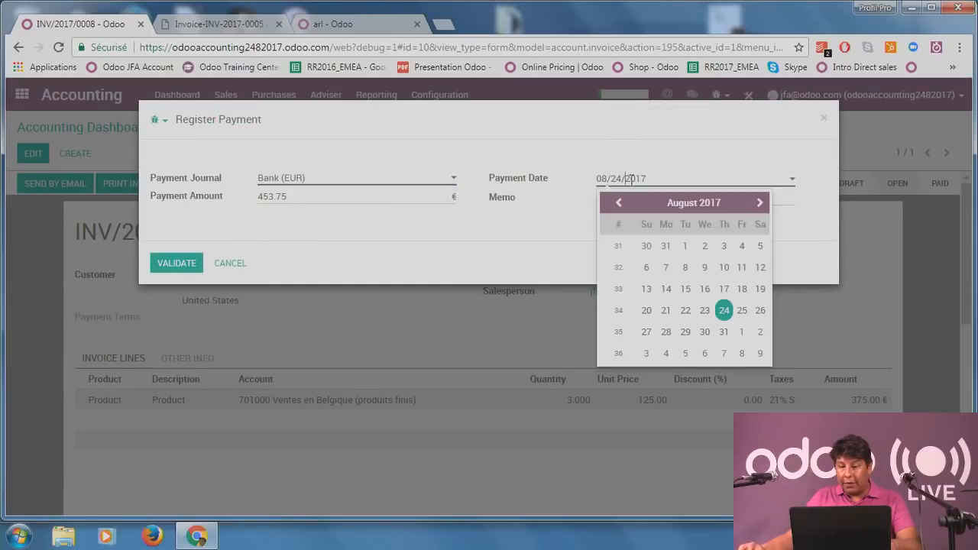
{"action": "left_click", "coordinate": [723, 310]}
{"action": "left_click", "coordinate": [193, 260]}
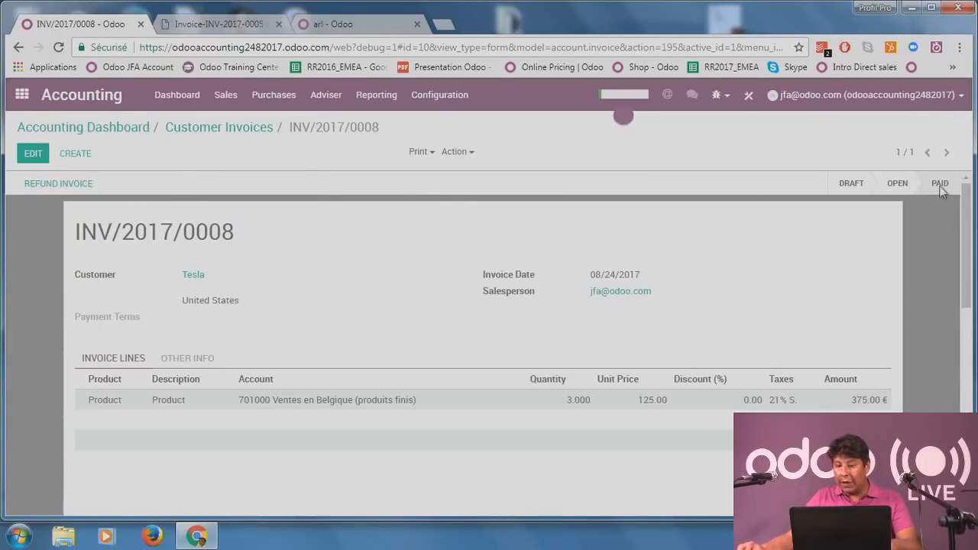
{"action": "left_click", "coordinate": [177, 95]}
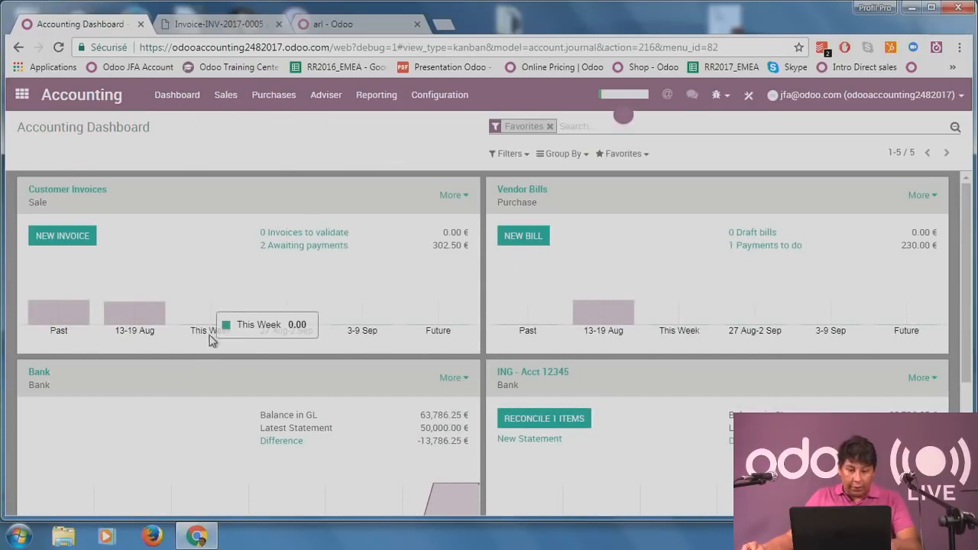
Reload the Accounting Dashboard to reach the Customer Invoices card.
{"action": "mouse_move", "coordinate": [219, 330]}
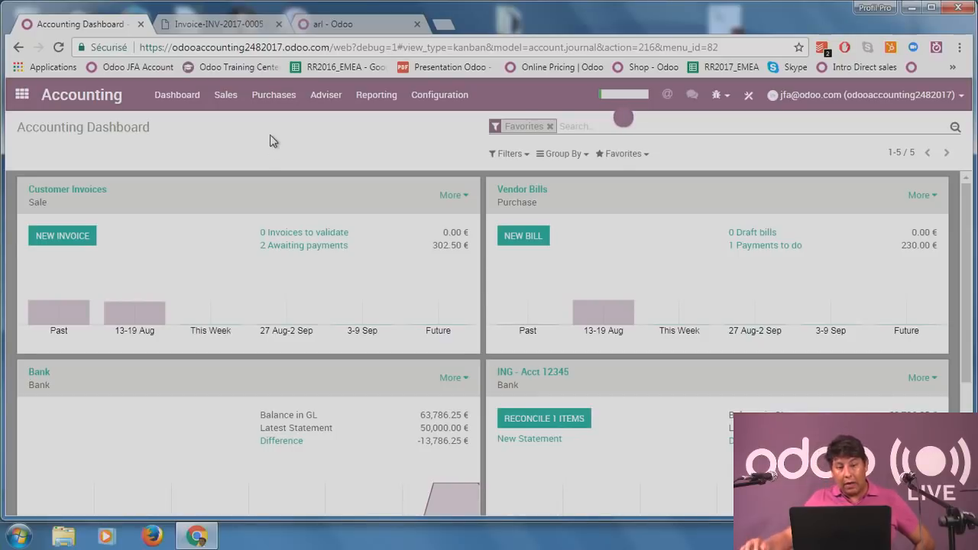
{"action": "left_click", "coordinate": [192, 102]}
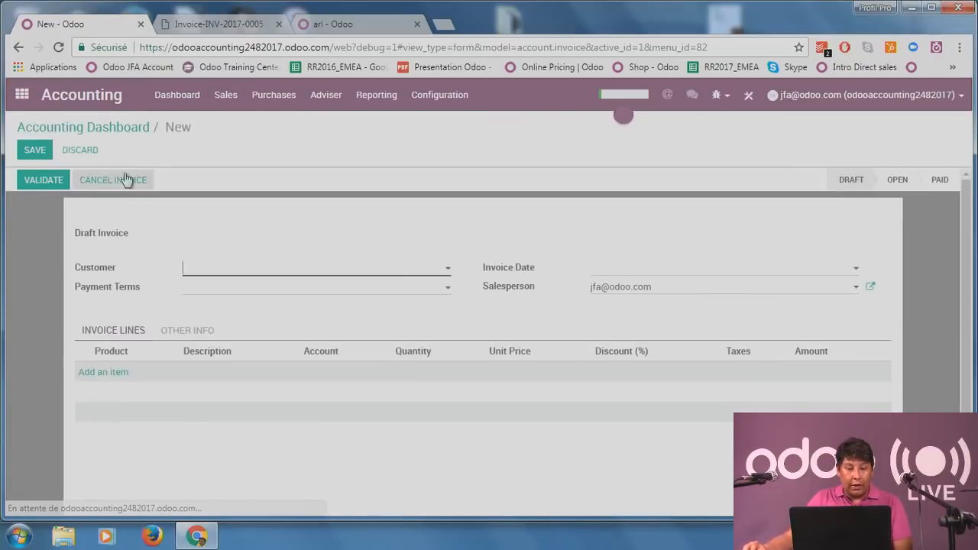
Create a Tesla invoice with one Product line and save it.
{"action": "left_click", "coordinate": [283, 271]}
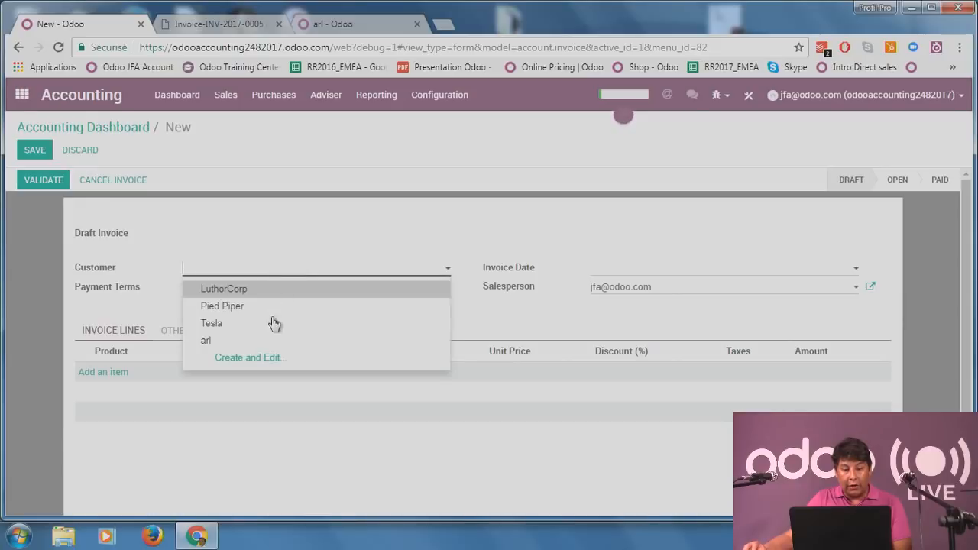
{"action": "left_click", "coordinate": [273, 323]}
{"action": "left_click", "coordinate": [118, 373]}
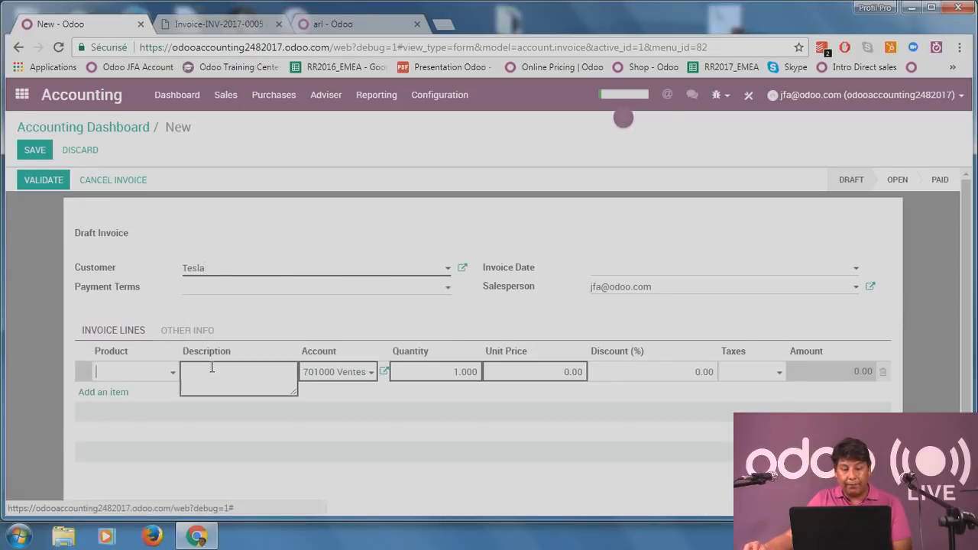
{"action": "left_click", "coordinate": [131, 372]}
{"action": "left_click", "coordinate": [153, 389]}
{"action": "left_click", "coordinate": [61, 293]}
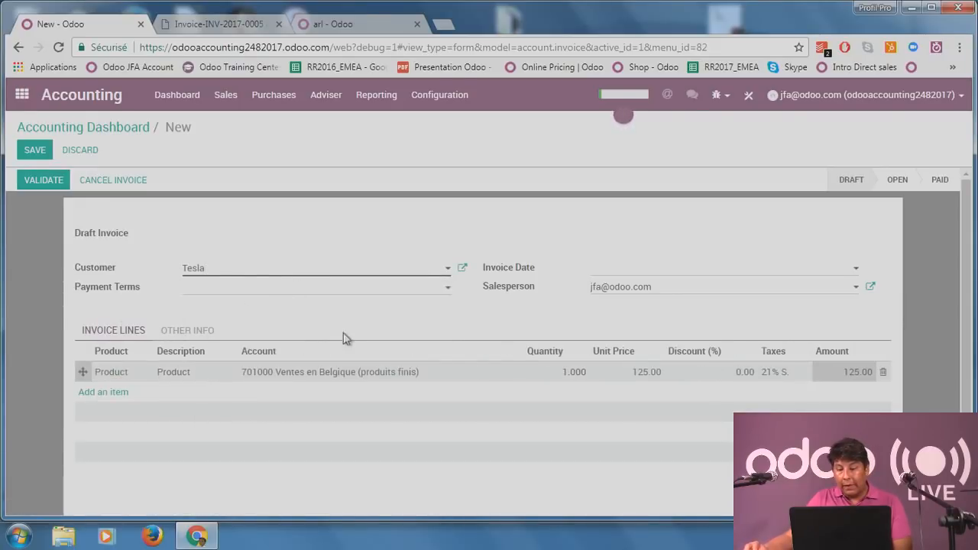
{"action": "left_click", "coordinate": [34, 151]}
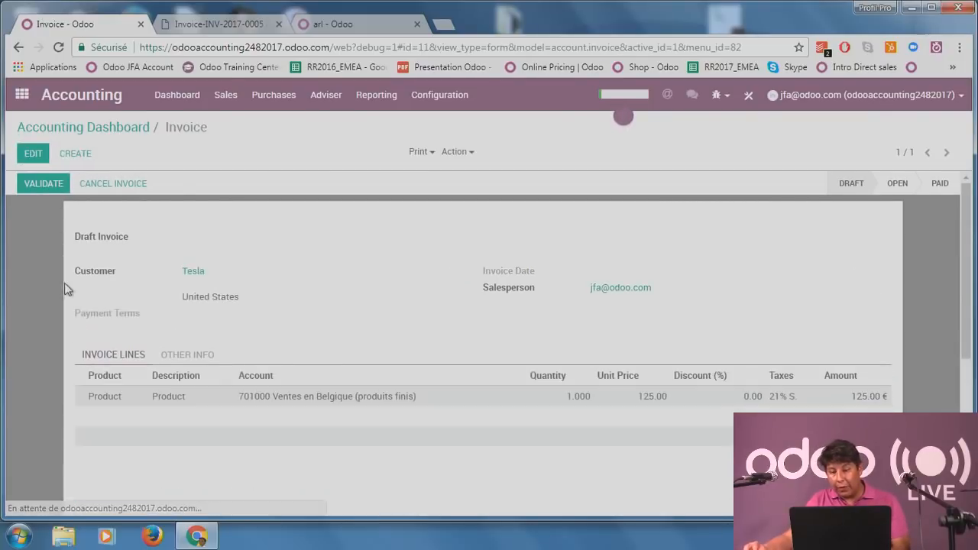
Reopen the Tesla draft from the dashboard's Invoices to validate list.
{"action": "left_click", "coordinate": [188, 94]}
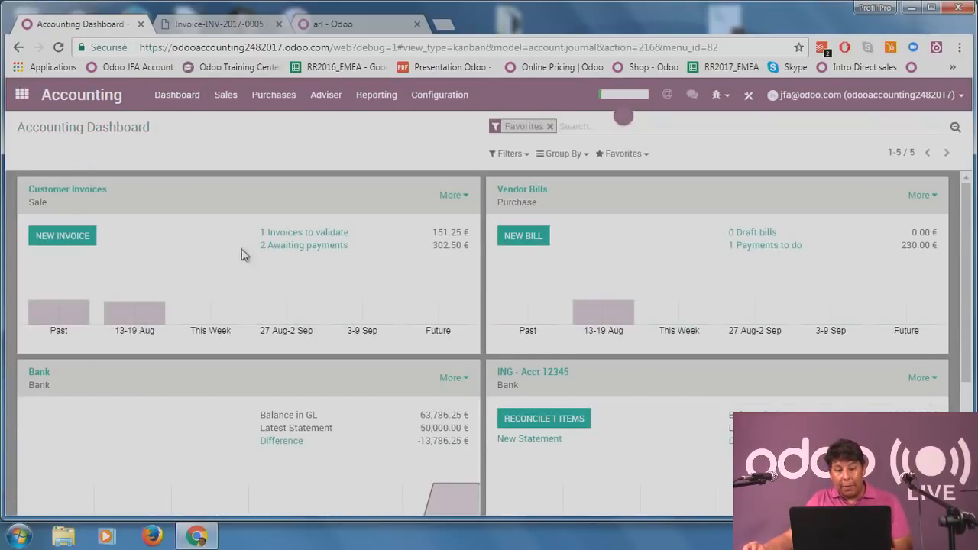
{"action": "left_click", "coordinate": [292, 237]}
{"action": "left_click", "coordinate": [163, 109]}
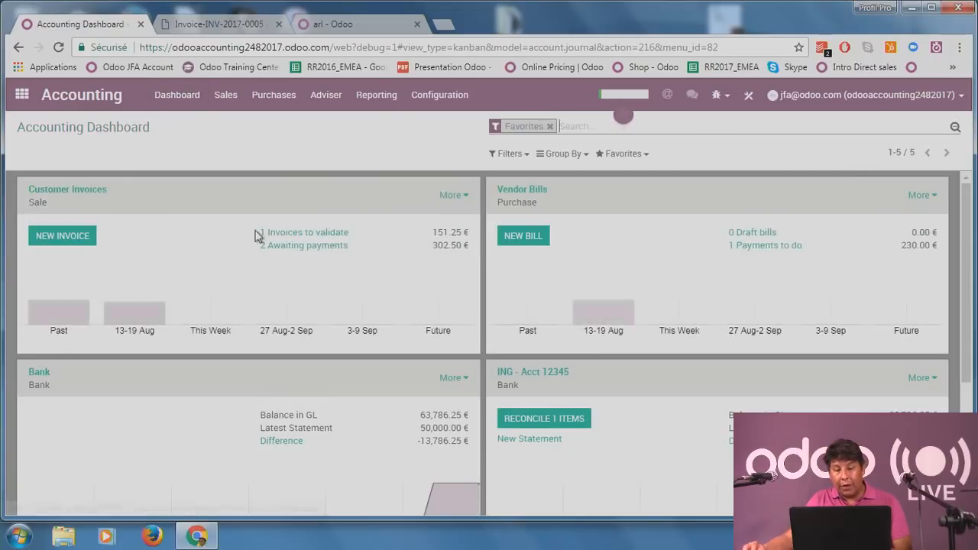
{"action": "left_click", "coordinate": [331, 237]}
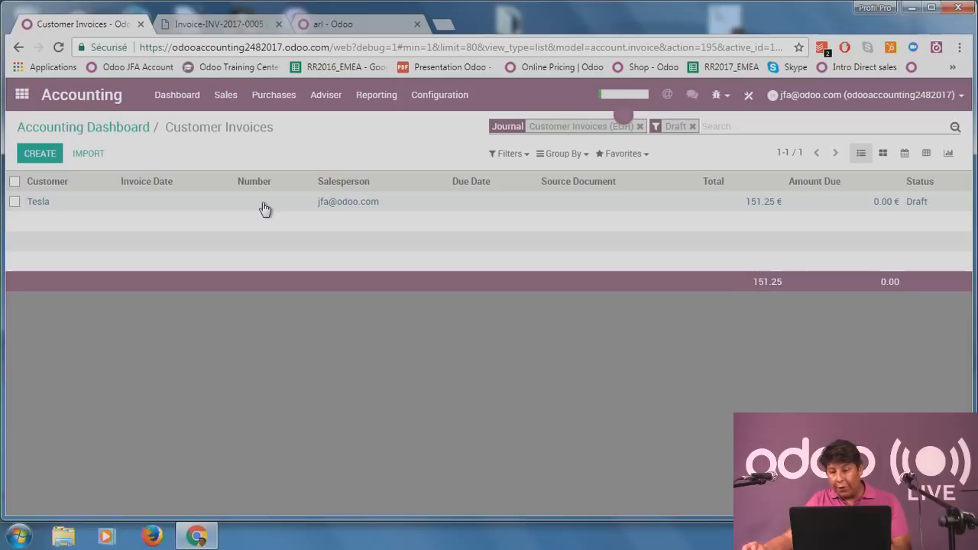
{"action": "left_click", "coordinate": [260, 205]}
Edit the line's unit price, save, and validate the invoice as INV/2017/0009, then inspect the line details.
{"action": "left_click", "coordinate": [28, 150]}
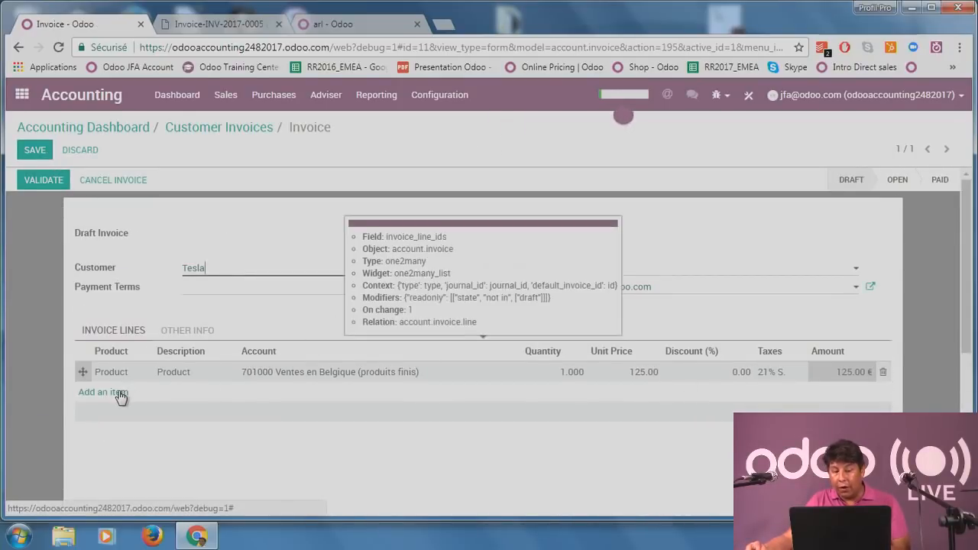
{"action": "left_click", "coordinate": [629, 372]}
{"action": "left_click", "coordinate": [30, 367]}
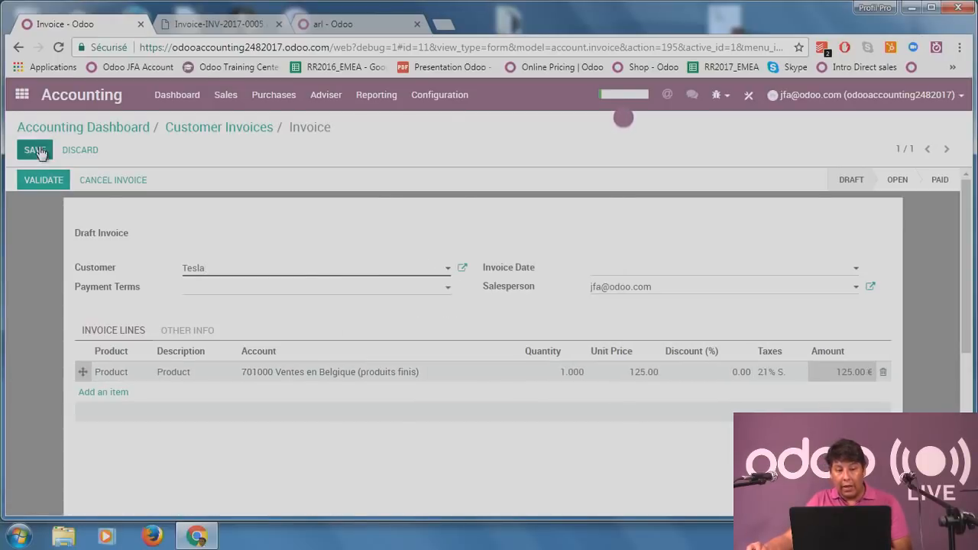
{"action": "left_click", "coordinate": [36, 151]}
{"action": "left_click", "coordinate": [34, 181]}
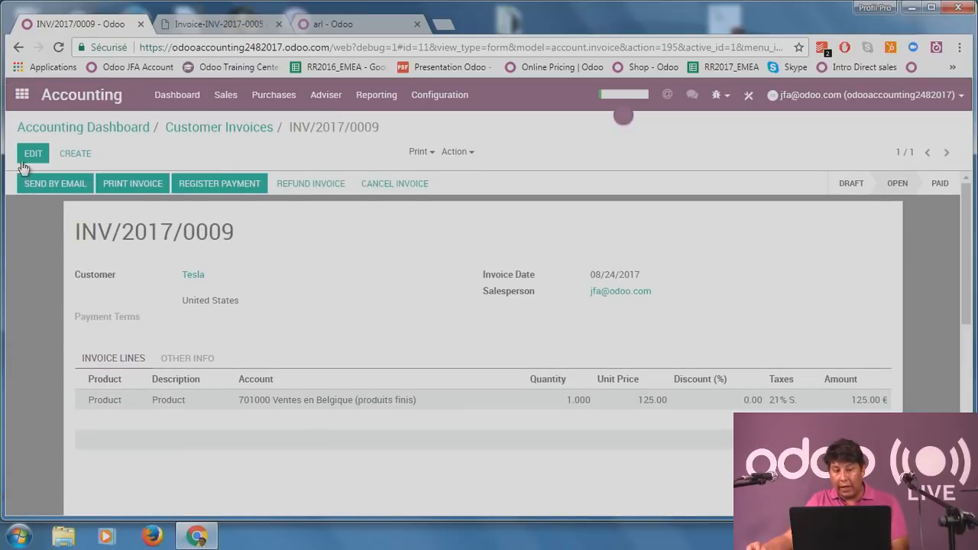
{"action": "left_click", "coordinate": [29, 158]}
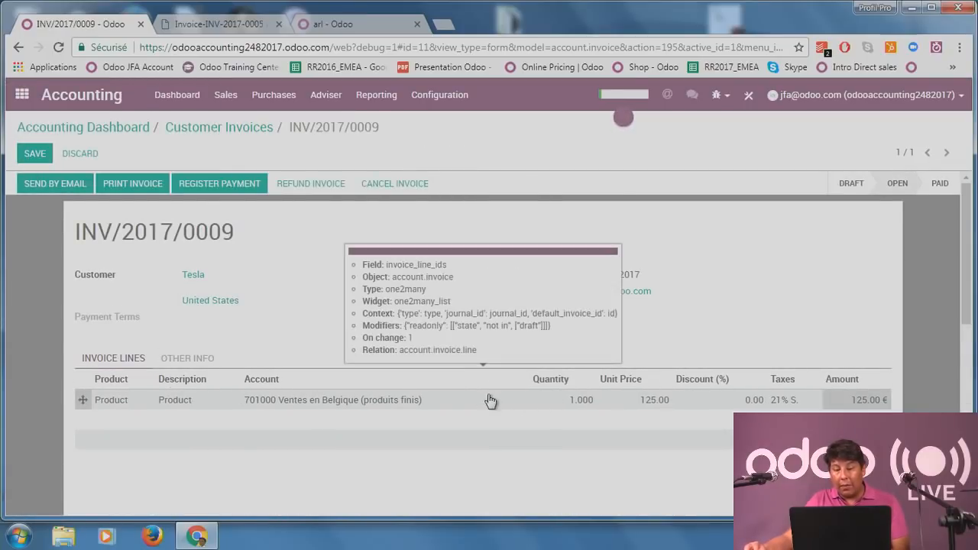
{"action": "left_click", "coordinate": [491, 399]}
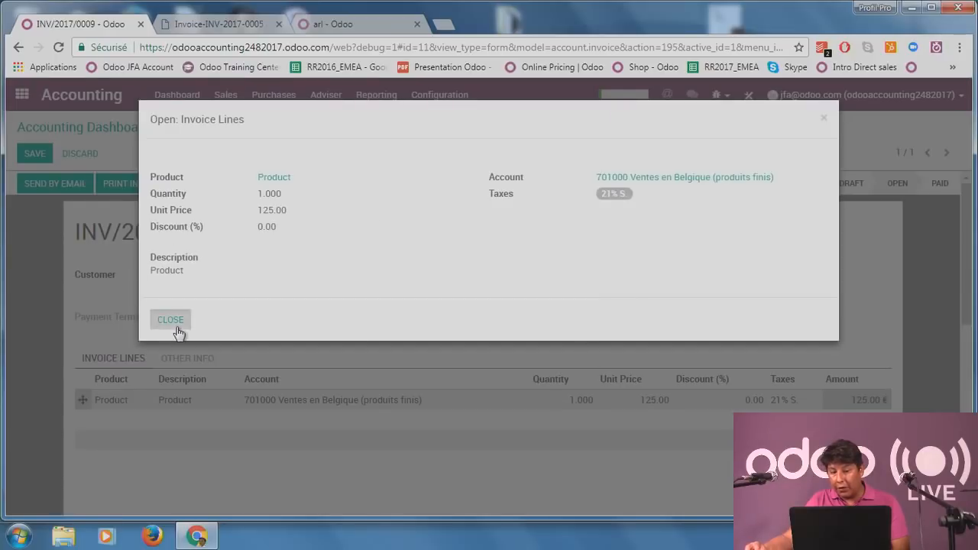
{"action": "left_click", "coordinate": [171, 320]}
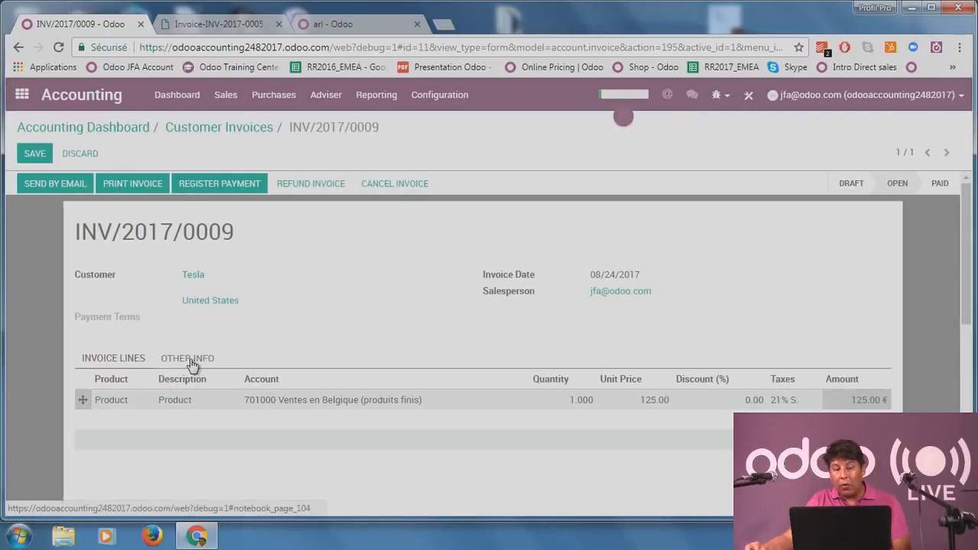
Show the invoice's Other Info with journal entry INV/2017/0009.
{"action": "left_click", "coordinate": [191, 362]}
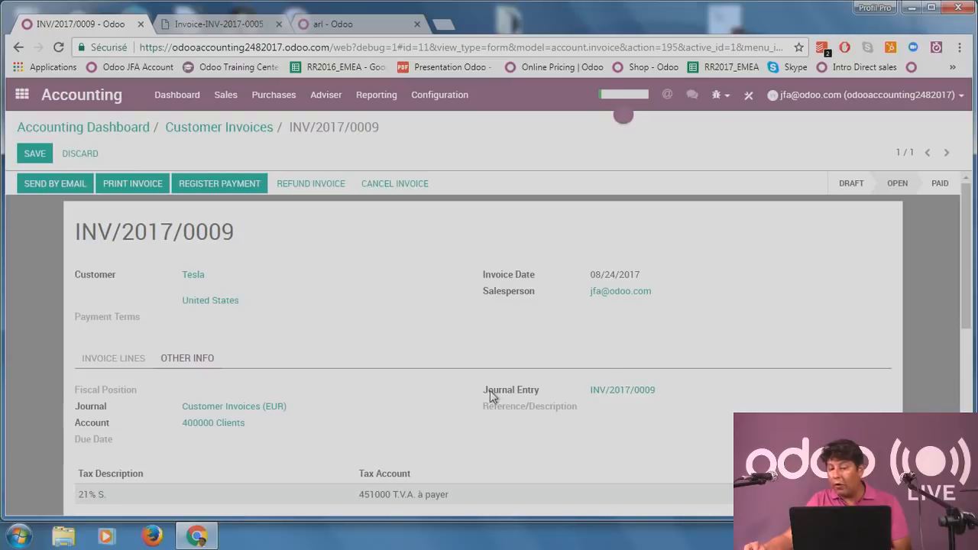
{"action": "left_click_drag", "start_coordinate": [492, 391], "coordinate": [618, 392]}
{"action": "left_click", "coordinate": [674, 426]}
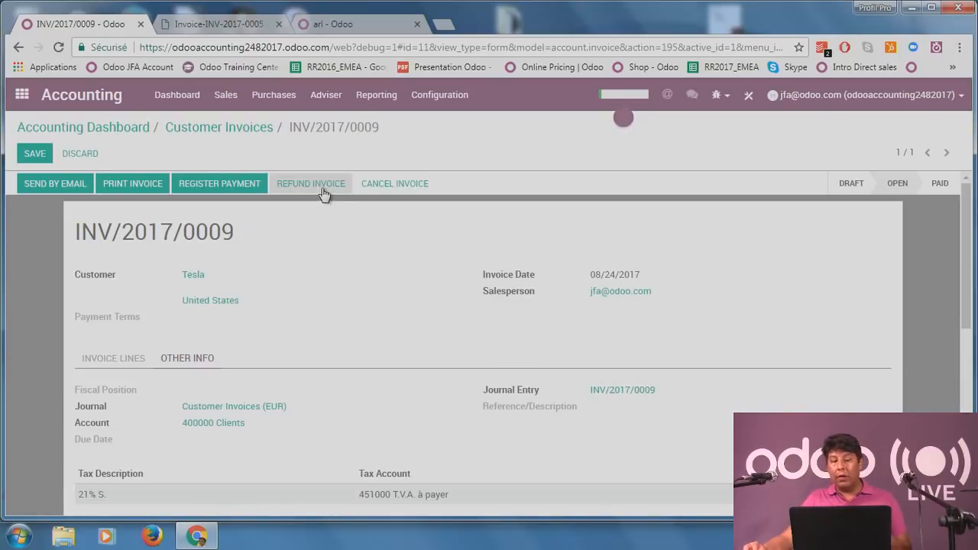
Try cancelling INV/2017/0009, dismiss the posted-entry refusal, and open its journal entry.
{"action": "left_click", "coordinate": [396, 188]}
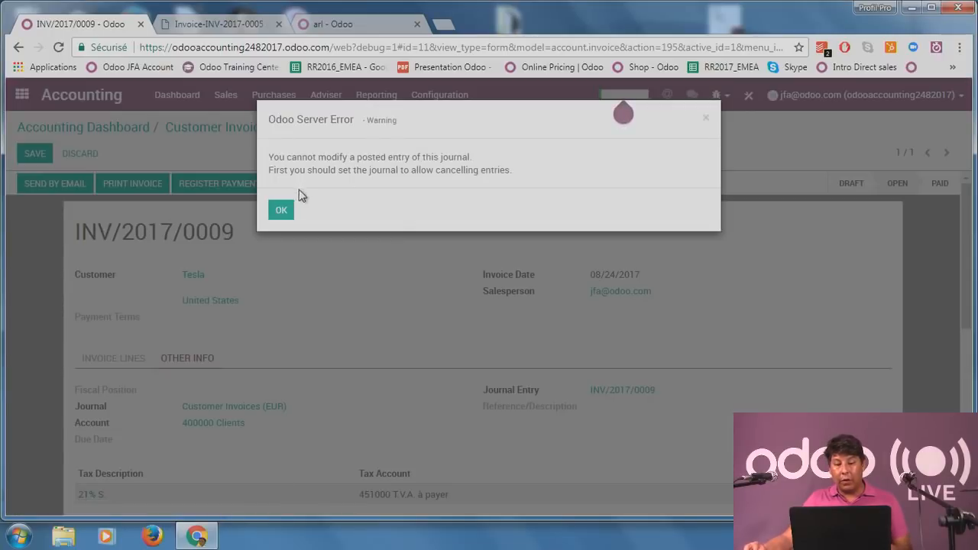
{"action": "left_click_drag", "start_coordinate": [312, 170], "coordinate": [440, 202]}
{"action": "left_click", "coordinate": [281, 211]}
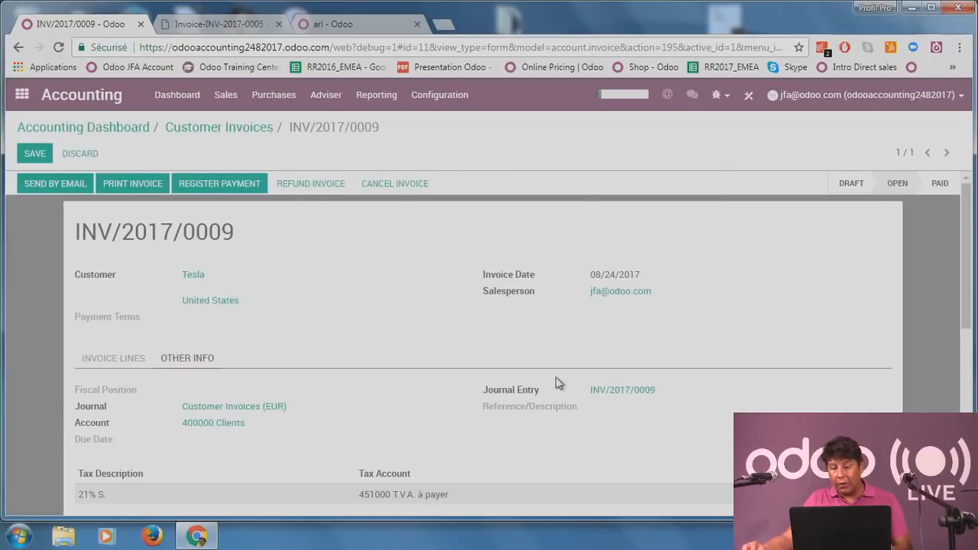
{"action": "left_click", "coordinate": [604, 389]}
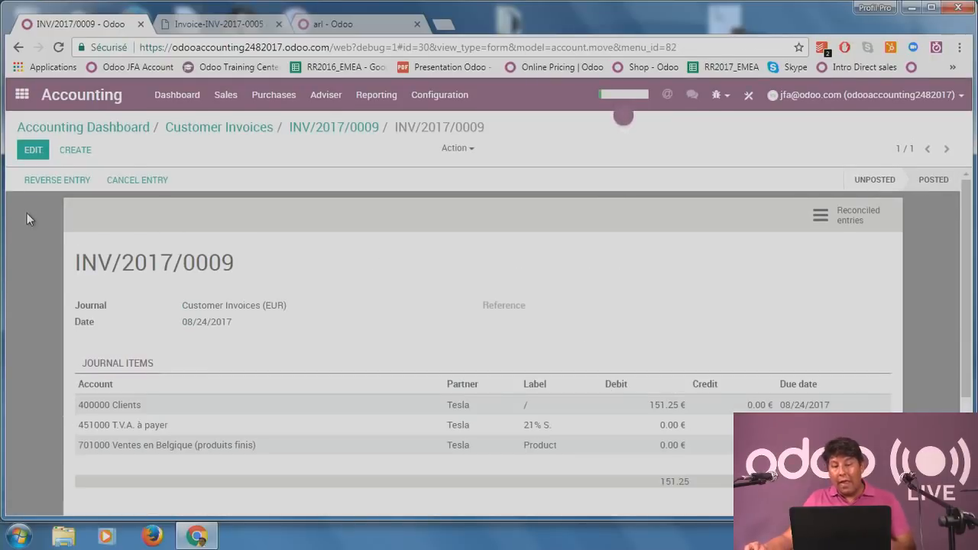
{"action": "left_click", "coordinate": [231, 128]}
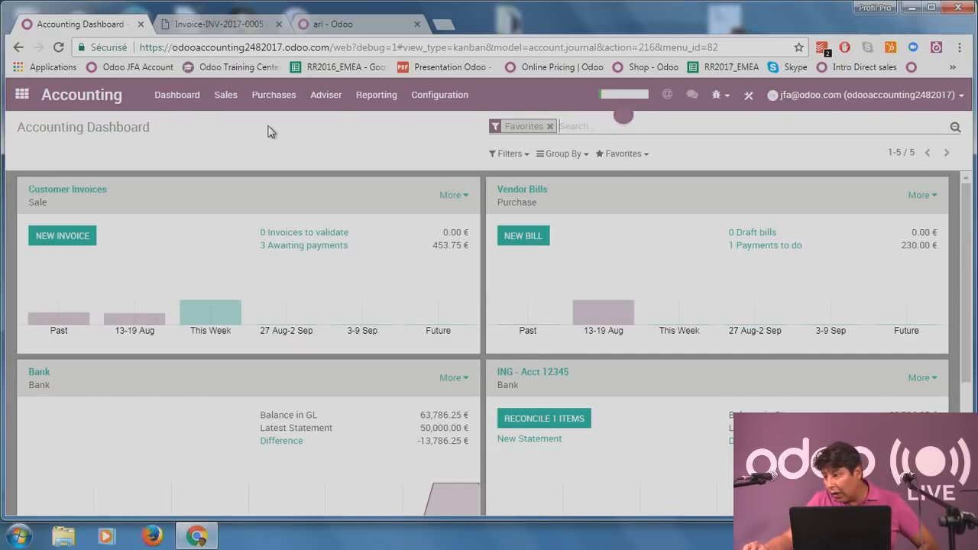
{"action": "left_click", "coordinate": [304, 245]}
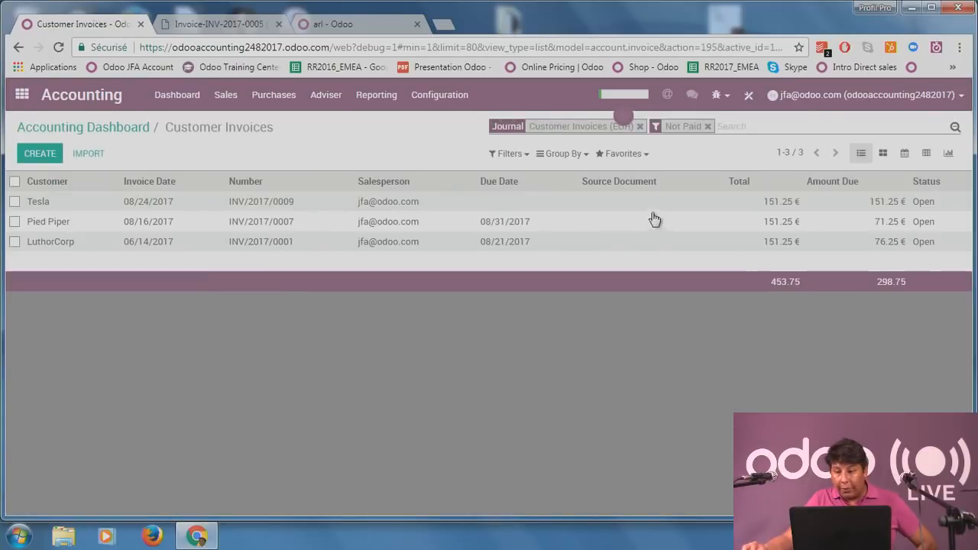
{"action": "left_click", "coordinate": [425, 208]}
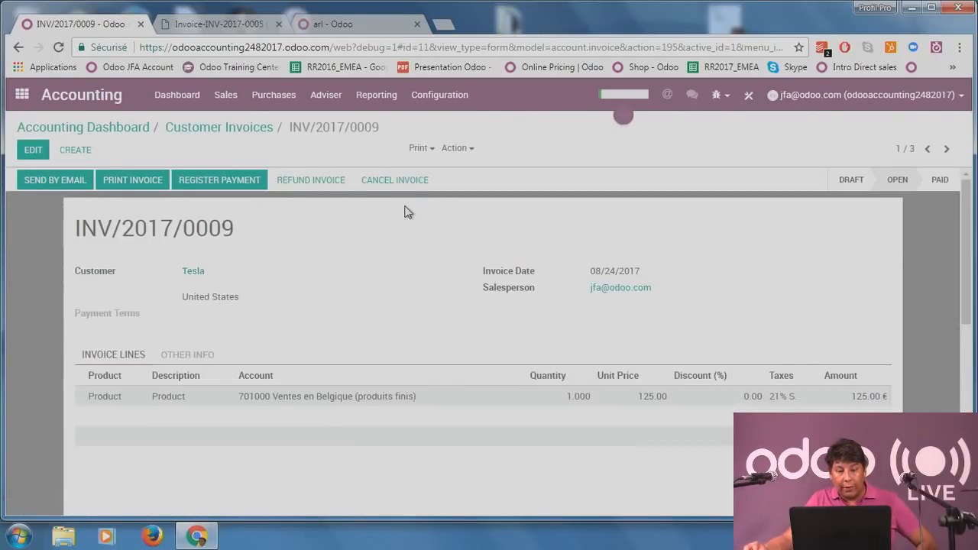
{"action": "left_click", "coordinate": [191, 355]}
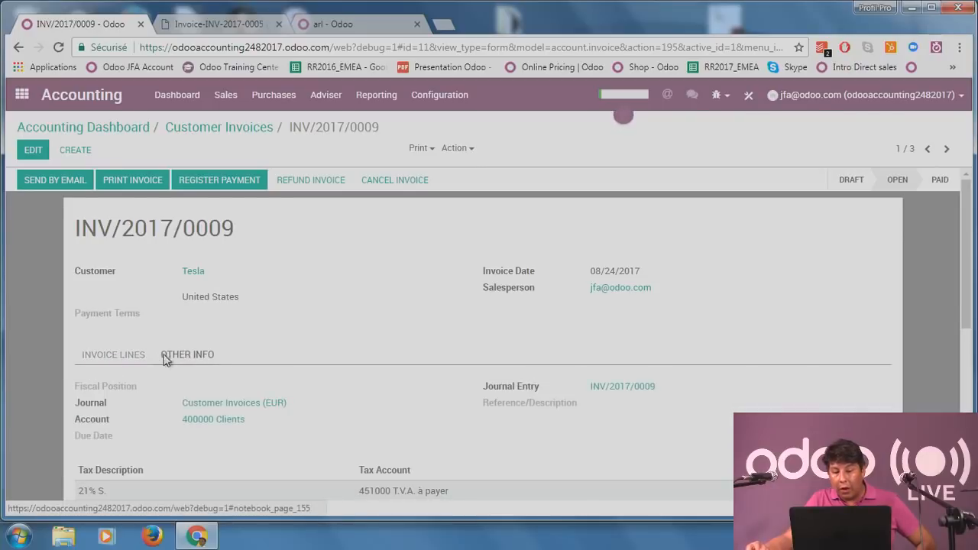
{"action": "left_click", "coordinate": [650, 387]}
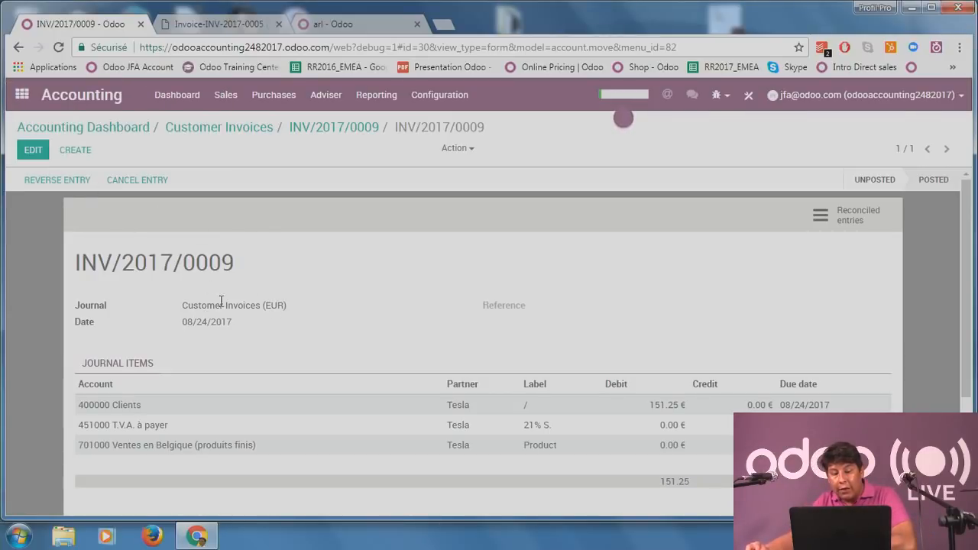
{"action": "left_click", "coordinate": [288, 98]}
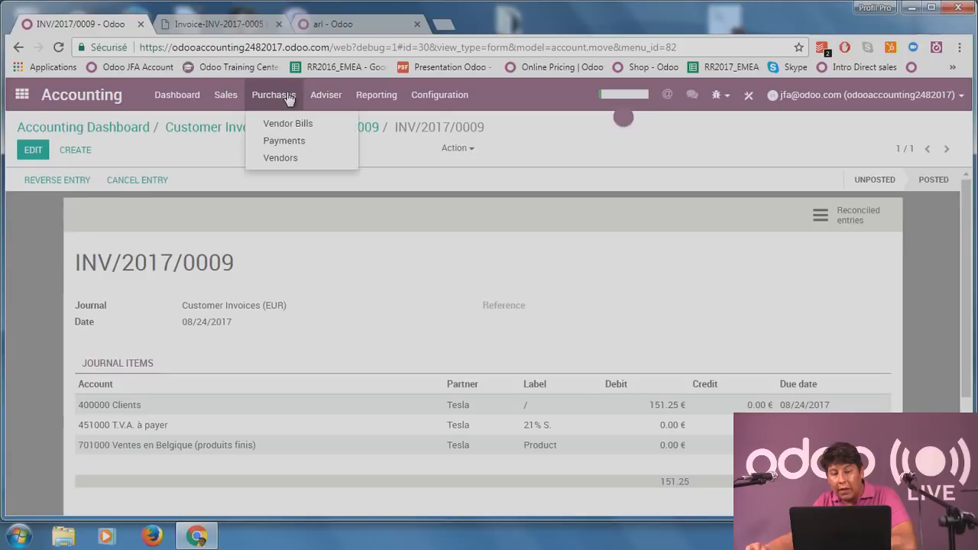
Inspect vendor bill BILL/2017/0001's journal entry, then start a new customer invoice from the dashboard.
{"action": "left_click", "coordinate": [298, 127]}
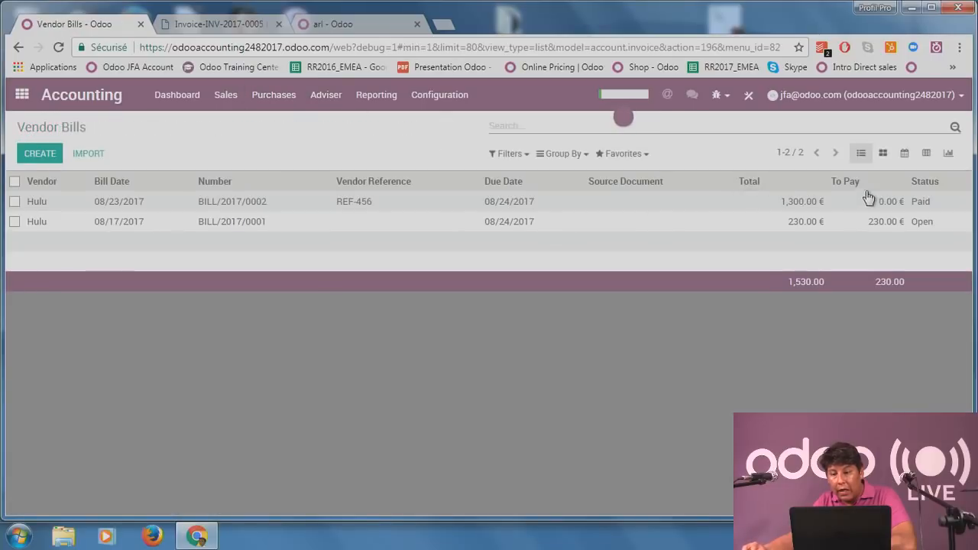
{"action": "left_click", "coordinate": [875, 223]}
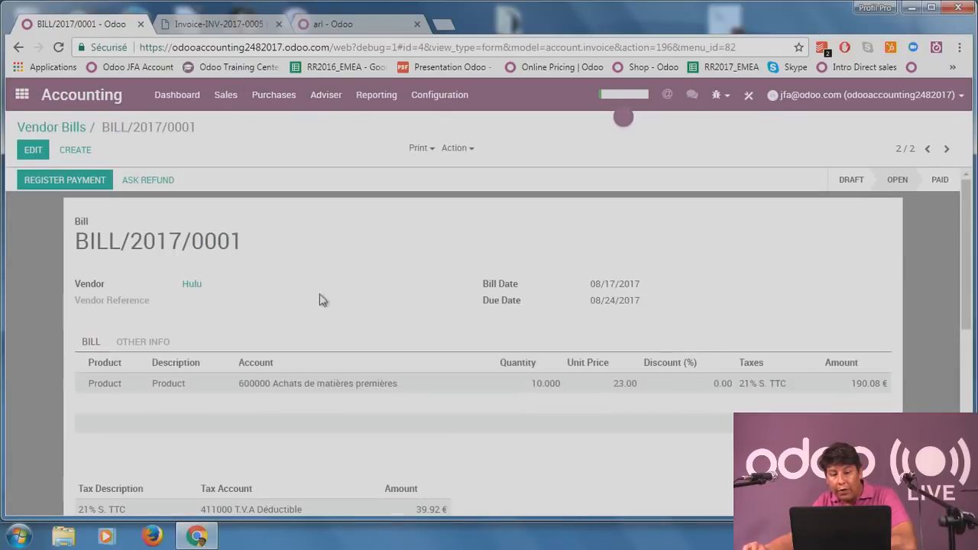
{"action": "left_click", "coordinate": [145, 341]}
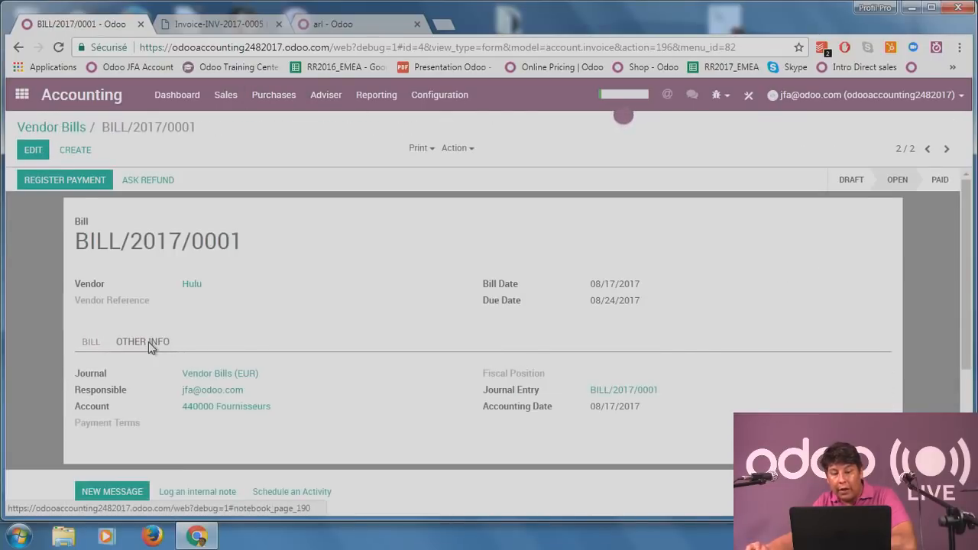
{"action": "left_click", "coordinate": [646, 391]}
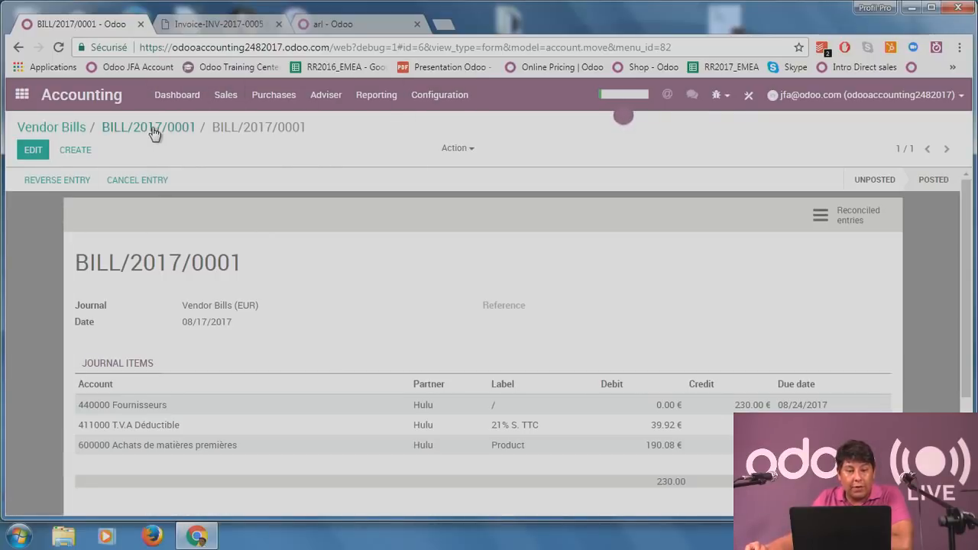
{"action": "left_click", "coordinate": [183, 97]}
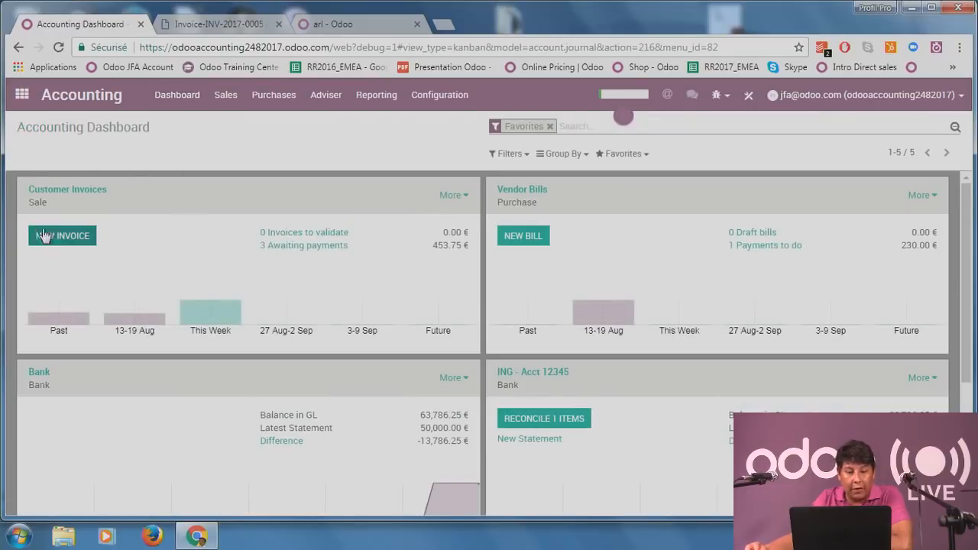
{"action": "left_click", "coordinate": [47, 239]}
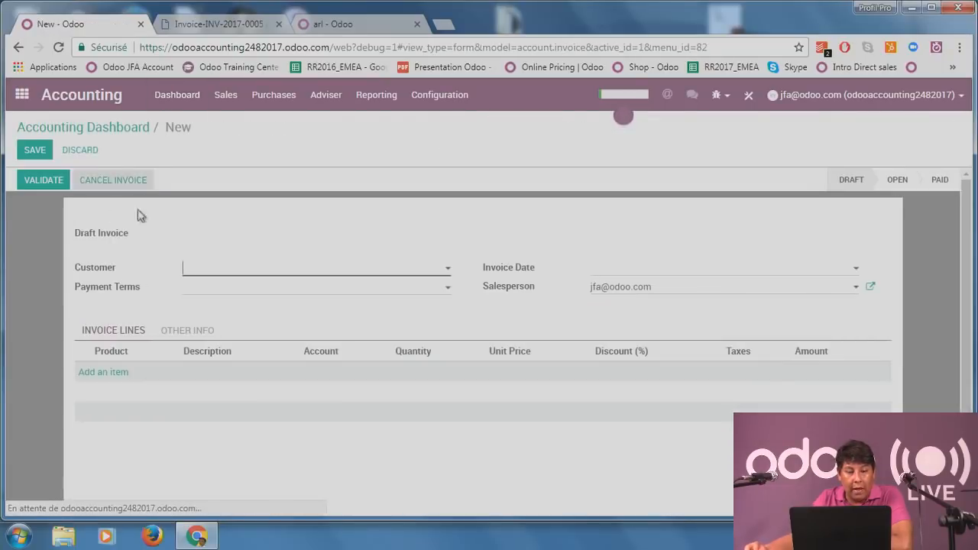
Create payment term D/30% with a Percent 30 line and try saving it.
{"action": "left_click", "coordinate": [297, 293]}
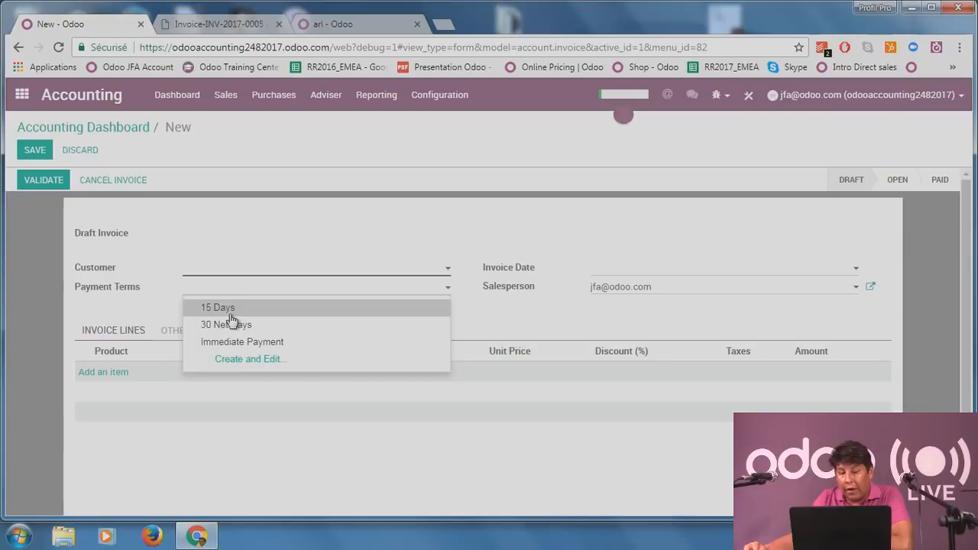
{"action": "left_click", "coordinate": [282, 361]}
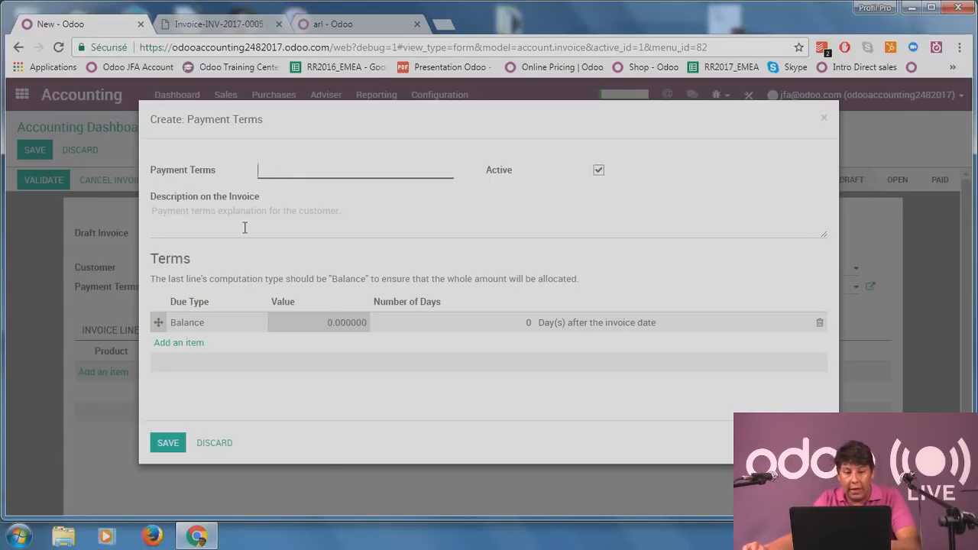
{"action": "left_click", "coordinate": [333, 328]}
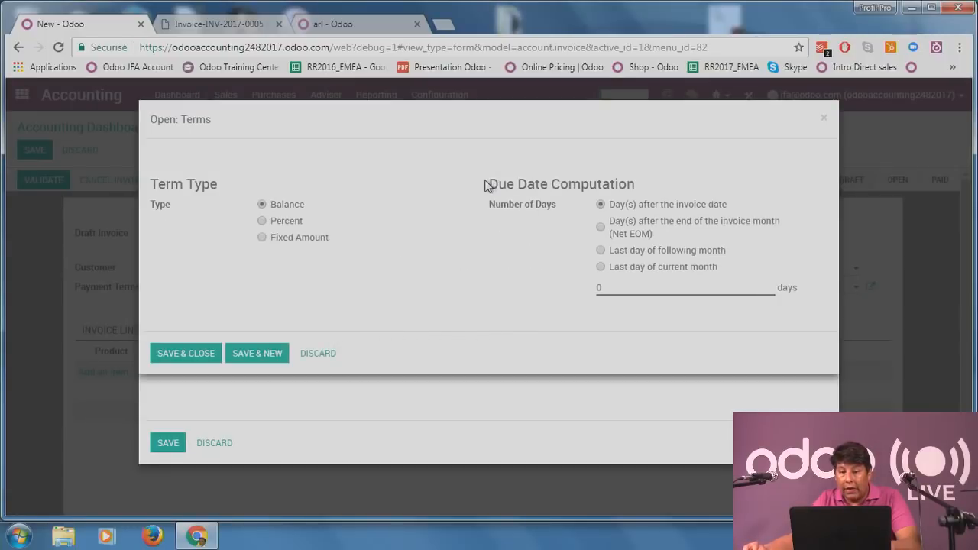
{"action": "left_click_drag", "start_coordinate": [489, 187], "coordinate": [570, 187]}
{"action": "left_click", "coordinate": [526, 254]}
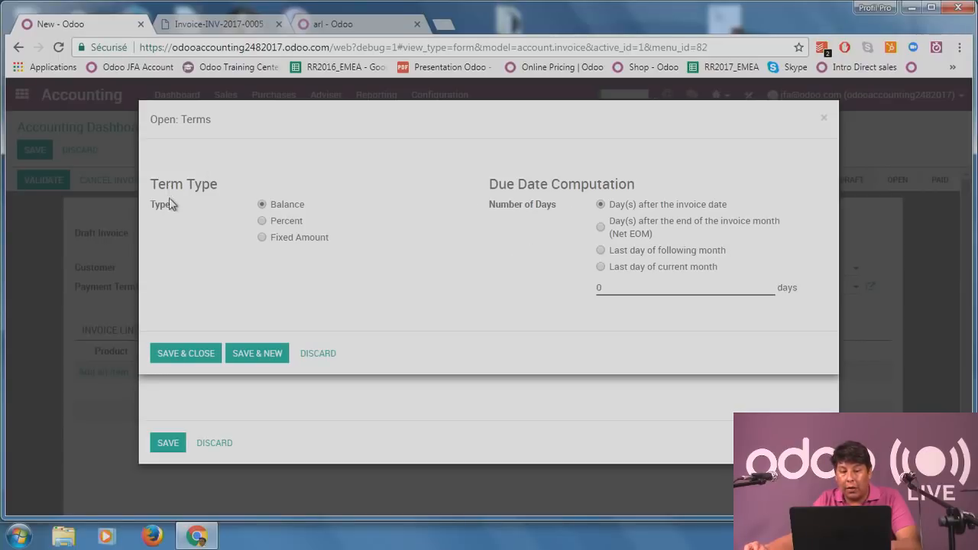
{"action": "left_click", "coordinate": [273, 222]}
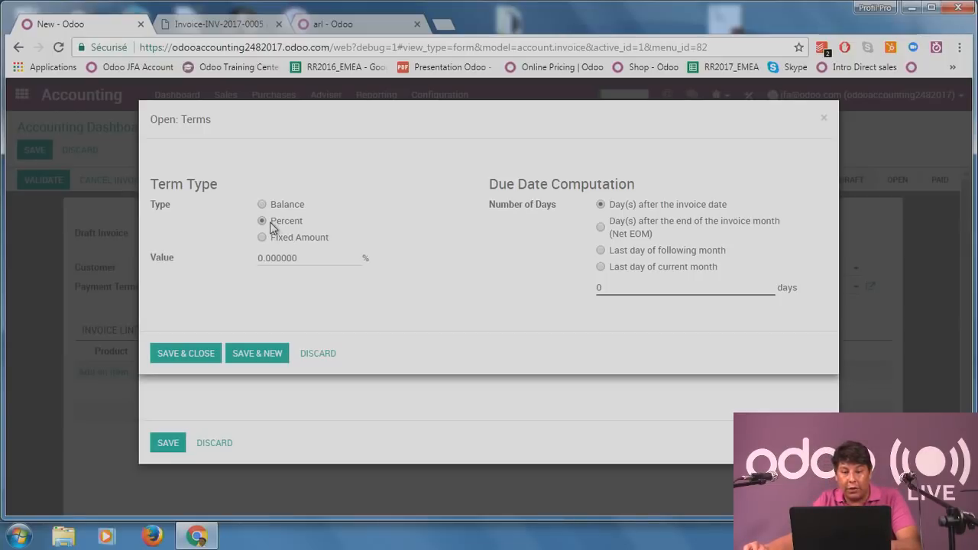
{"action": "left_click", "coordinate": [299, 257]}
{"action": "type", "text": "30"}
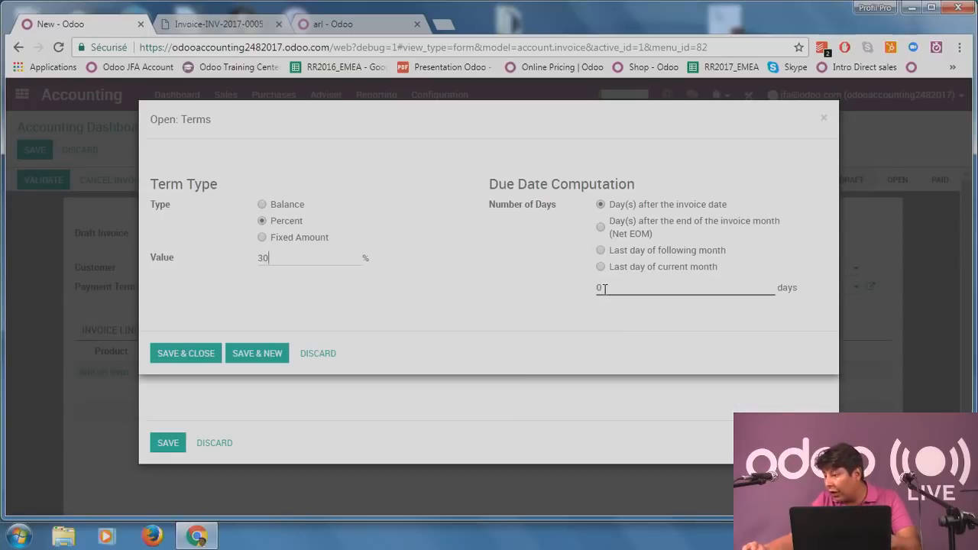
{"action": "left_click", "coordinate": [186, 353]}
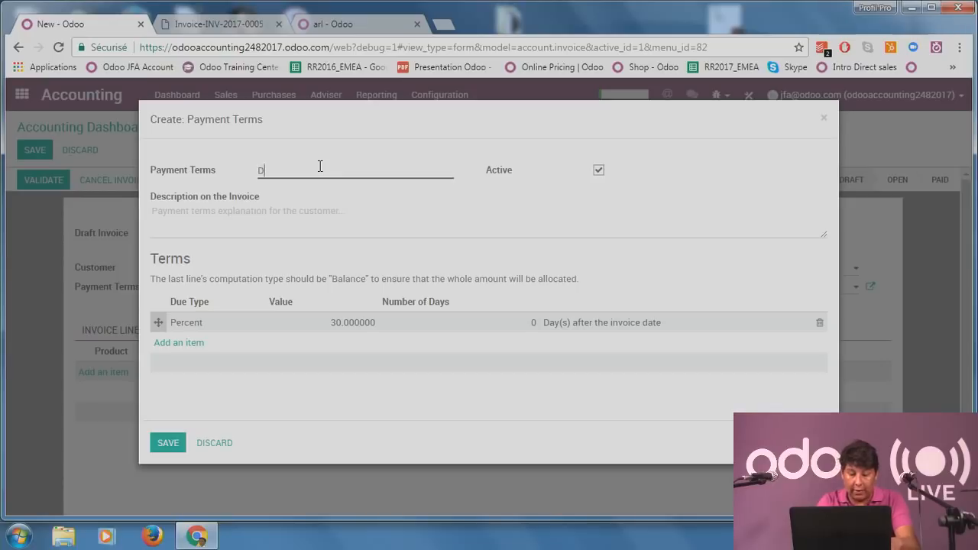
{"action": "type", "text": "/30%"}
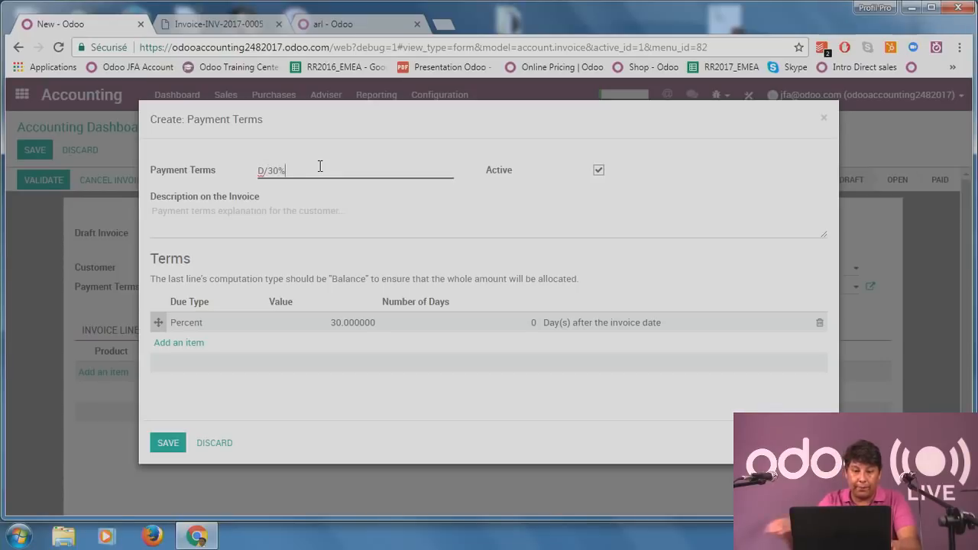
{"action": "left_click", "coordinate": [168, 443]}
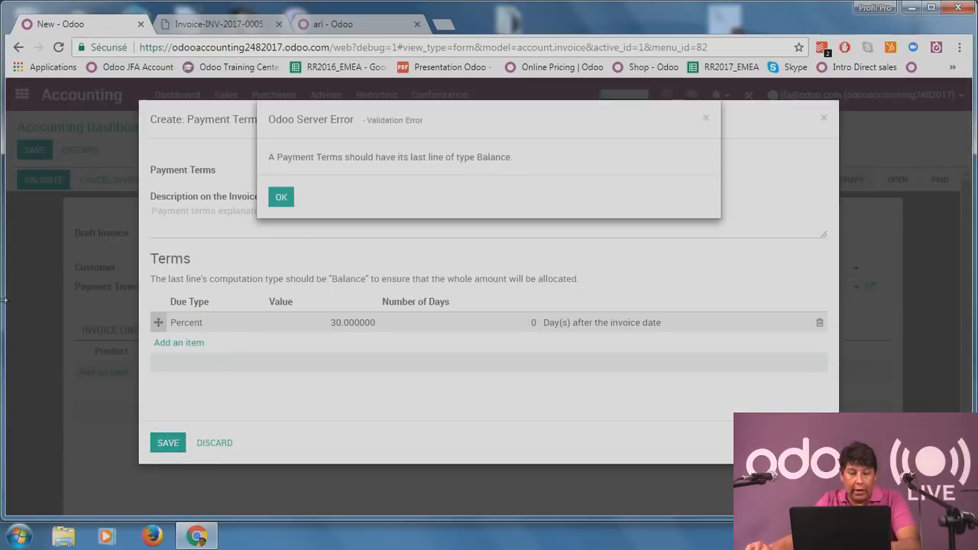
Dismiss the missing-Balance-line errors, discard the D/30% term and return to the dashboard.
{"action": "left_click", "coordinate": [281, 197]}
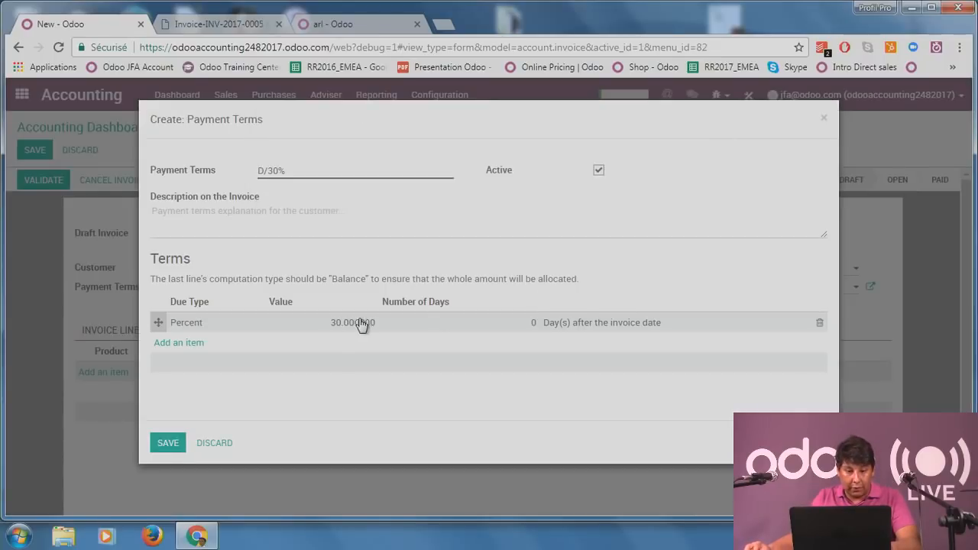
{"action": "left_click", "coordinate": [280, 323]}
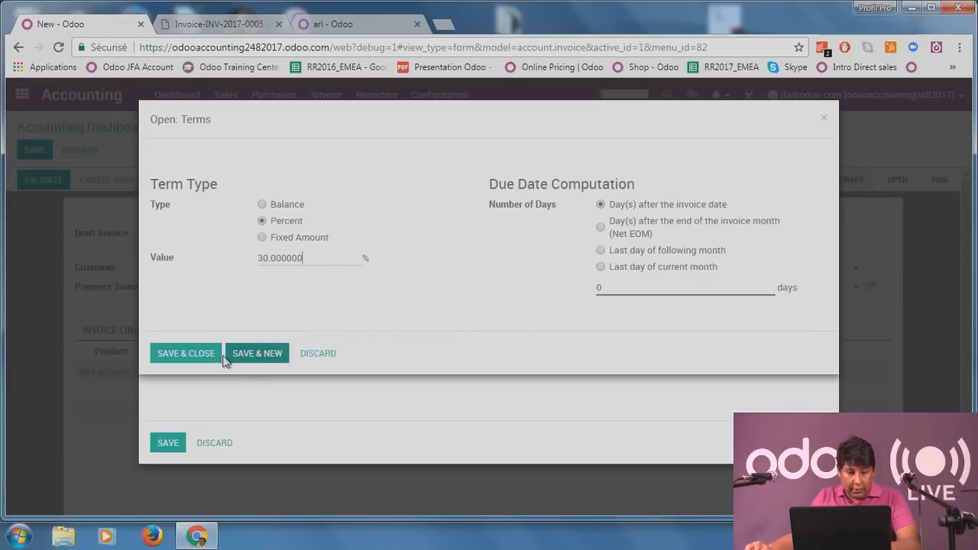
{"action": "left_click", "coordinate": [321, 358]}
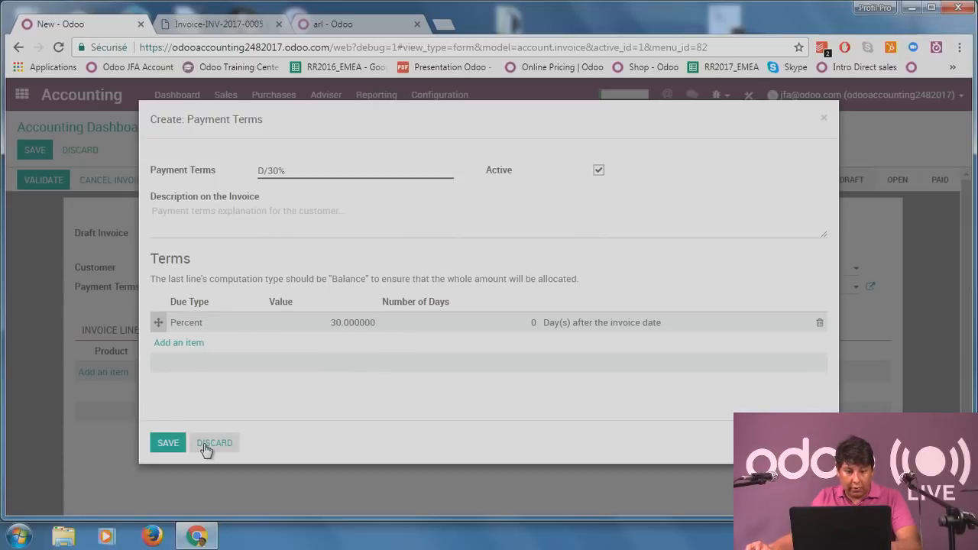
{"action": "left_click", "coordinate": [171, 445]}
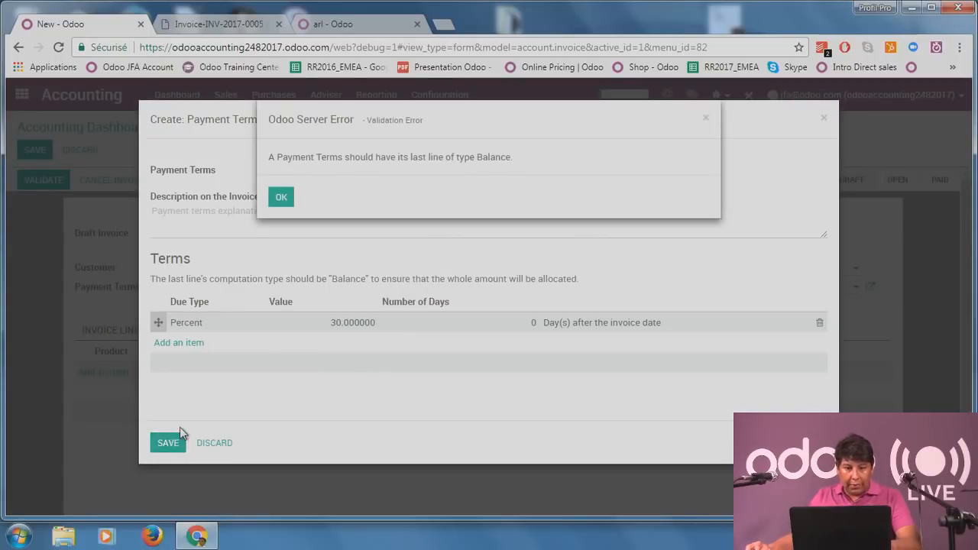
{"action": "left_click", "coordinate": [285, 198]}
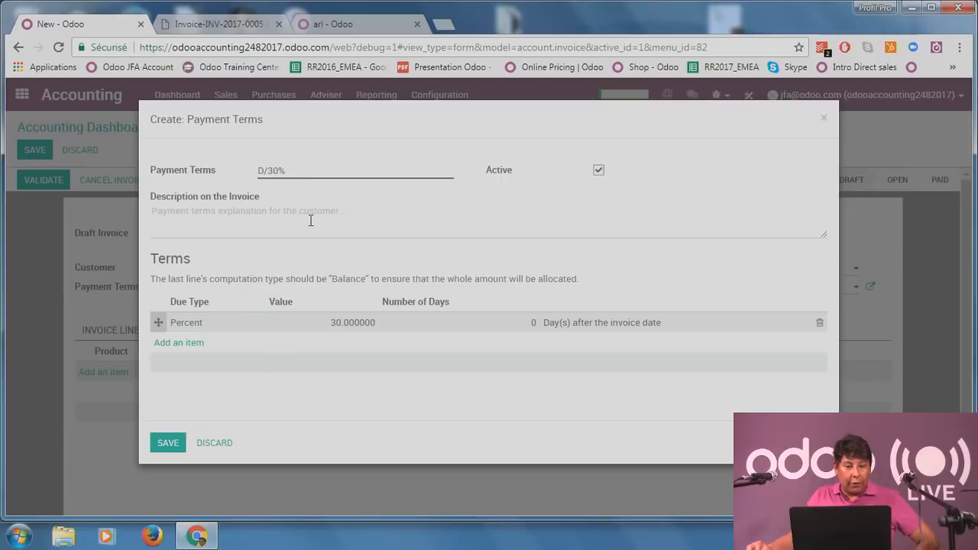
{"action": "left_click", "coordinate": [215, 444]}
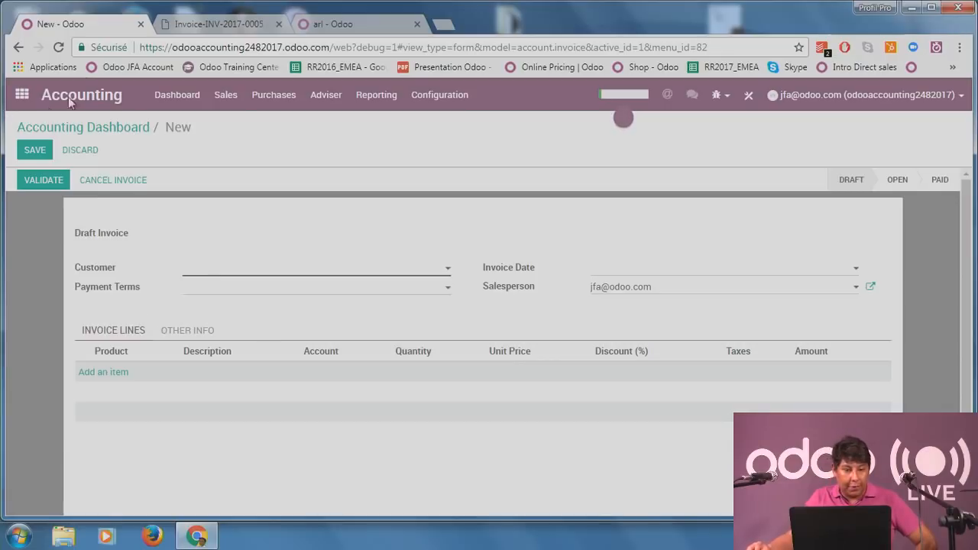
{"action": "left_click", "coordinate": [174, 96]}
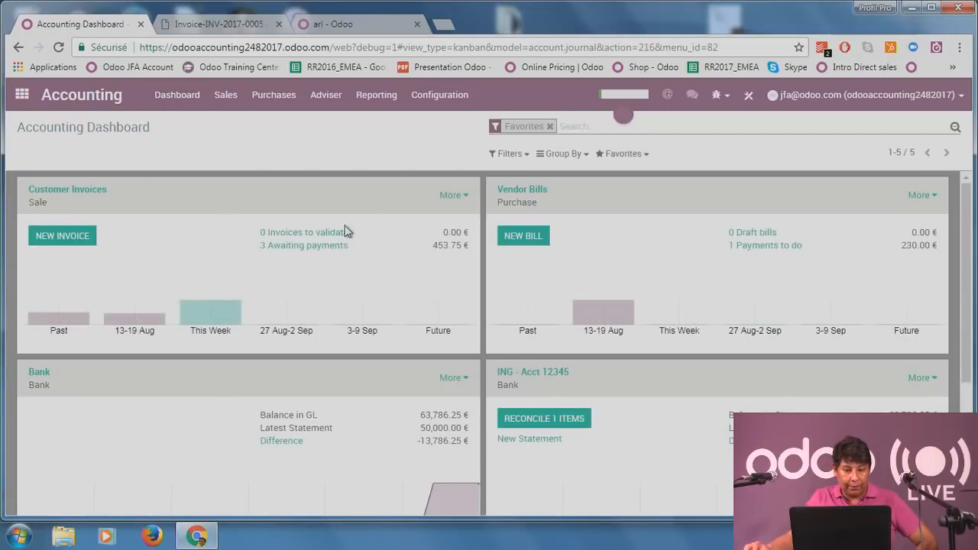
Prepare Tesla's 151.25 INV/2017/0009 payment into ING - Acct 12345, then view its journal entry.
{"action": "left_click", "coordinate": [321, 247]}
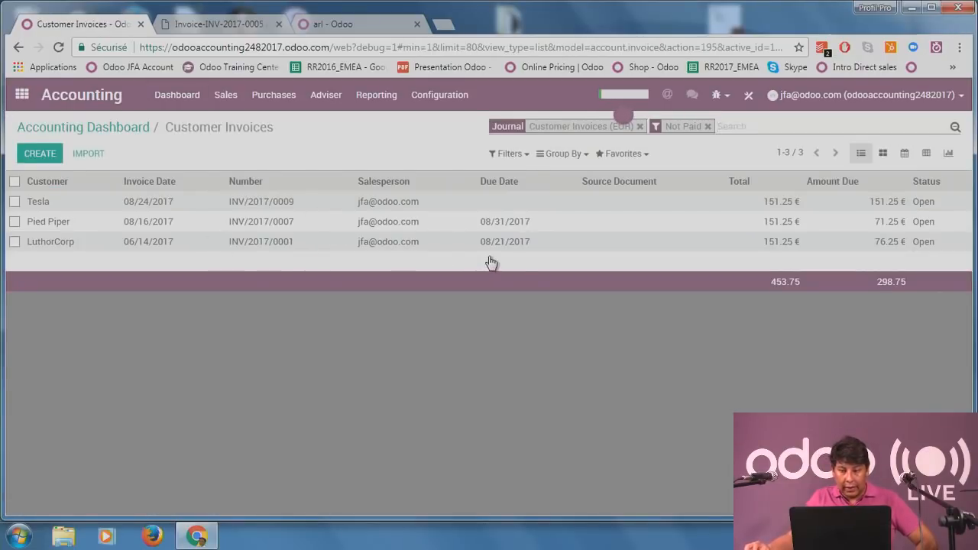
{"action": "left_click", "coordinate": [840, 205]}
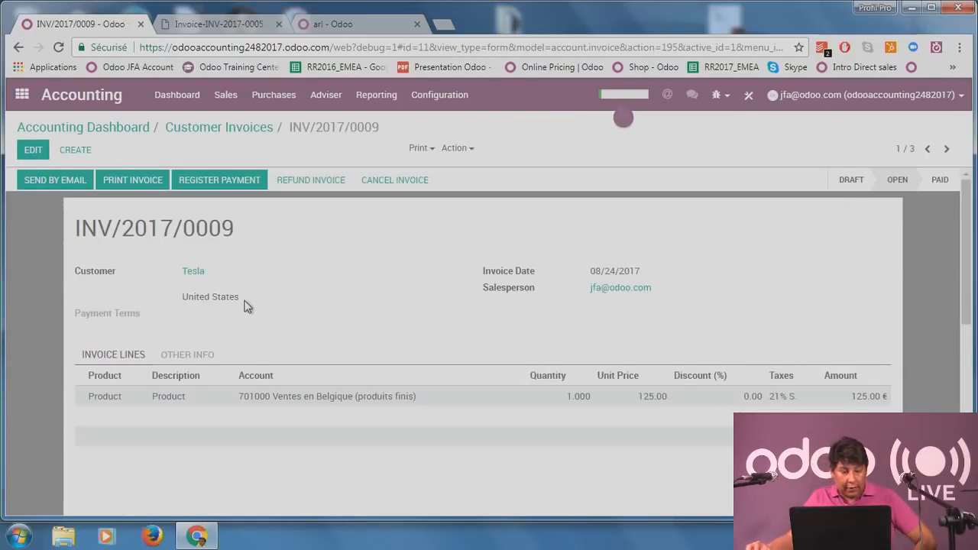
{"action": "left_click", "coordinate": [221, 180]}
{"action": "left_click", "coordinate": [337, 179]}
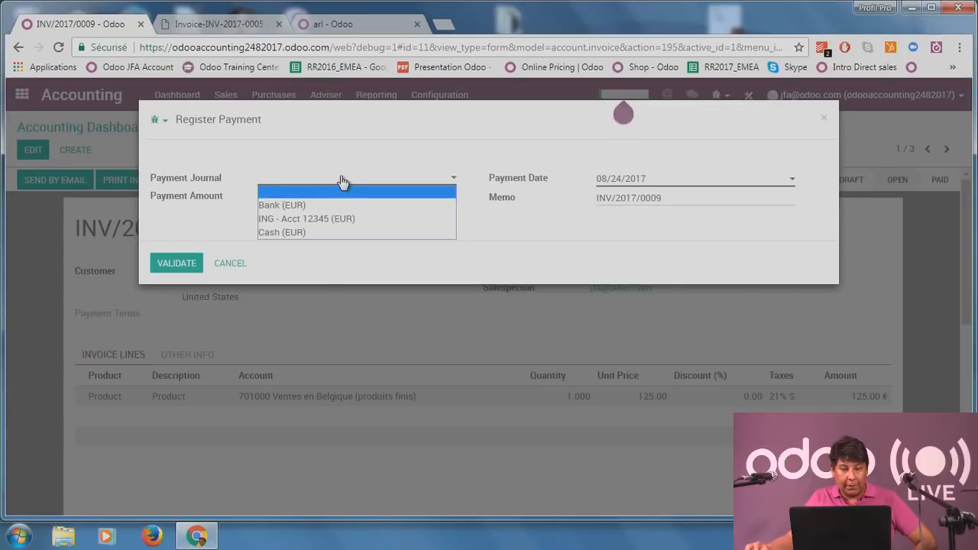
{"action": "left_click", "coordinate": [350, 219]}
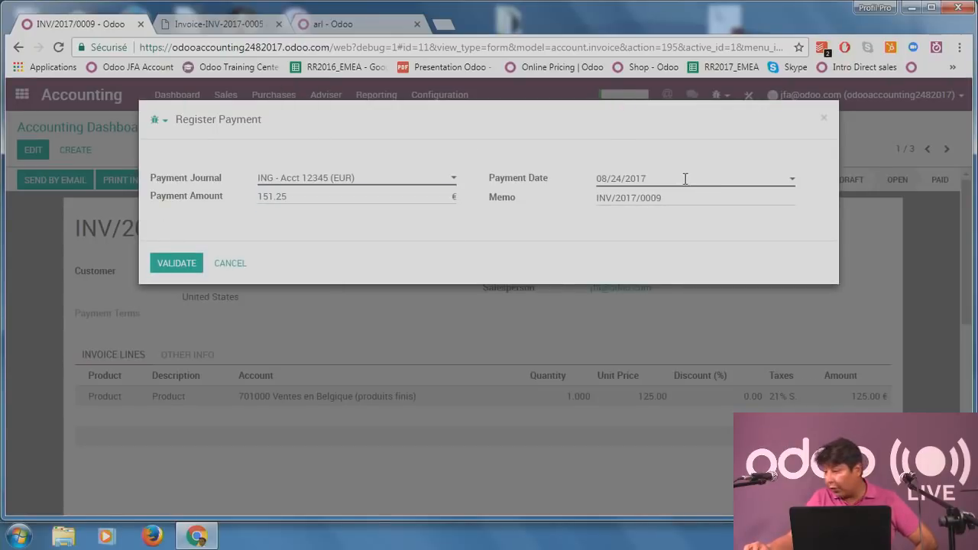
{"action": "left_click", "coordinate": [688, 178]}
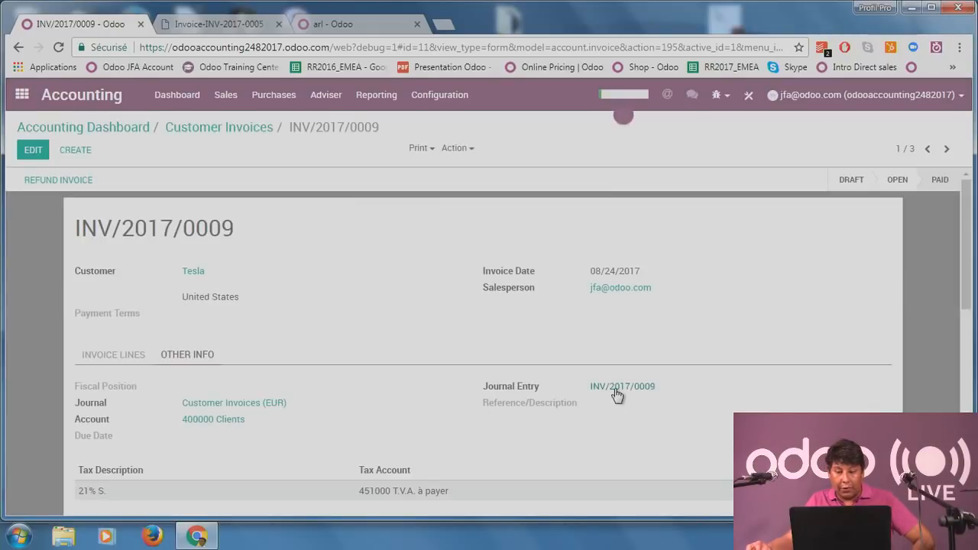
{"action": "left_click", "coordinate": [616, 391]}
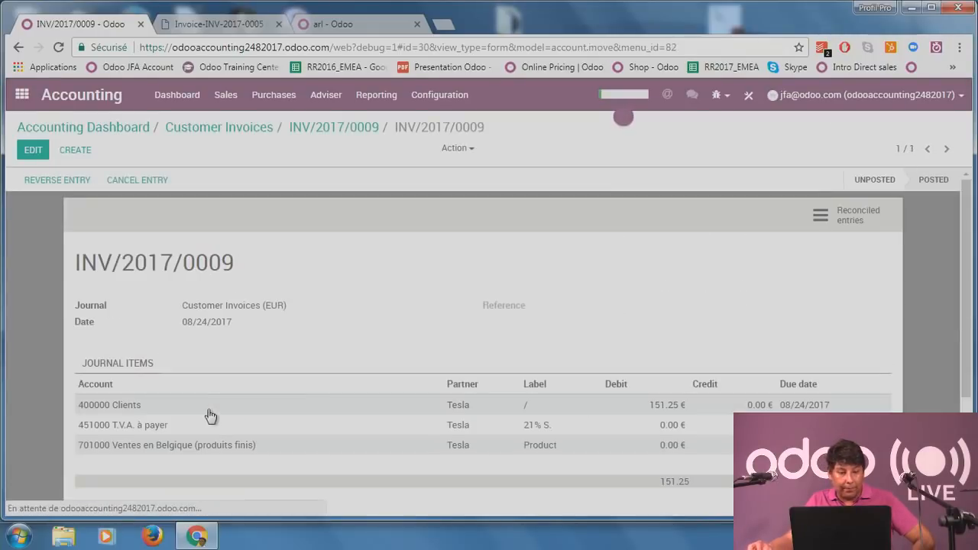
{"action": "scroll", "coordinate": [266, 370], "scroll_direction": "down", "scroll_amount": 1}
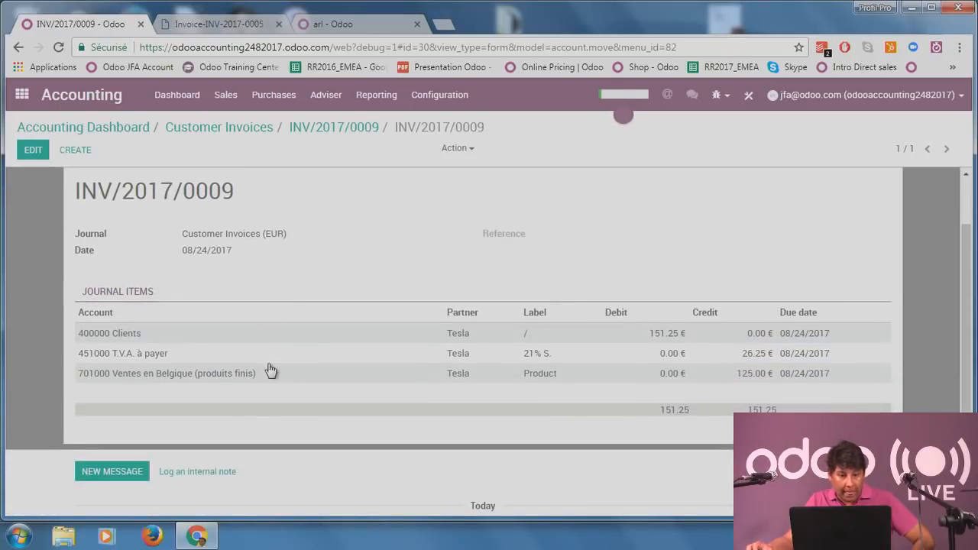
{"action": "mouse_move", "coordinate": [262, 371]}
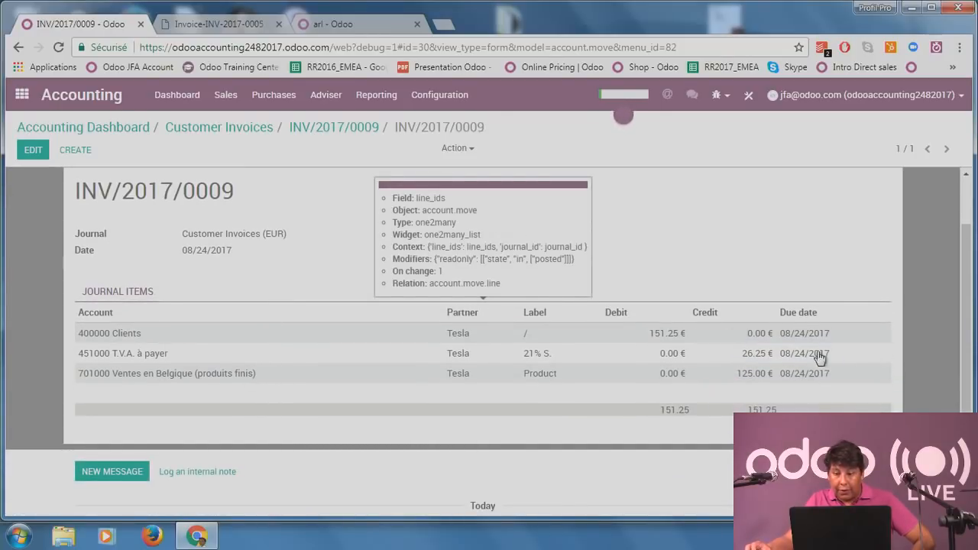
{"action": "scroll", "coordinate": [99, 348], "scroll_direction": "up", "scroll_amount": 1}
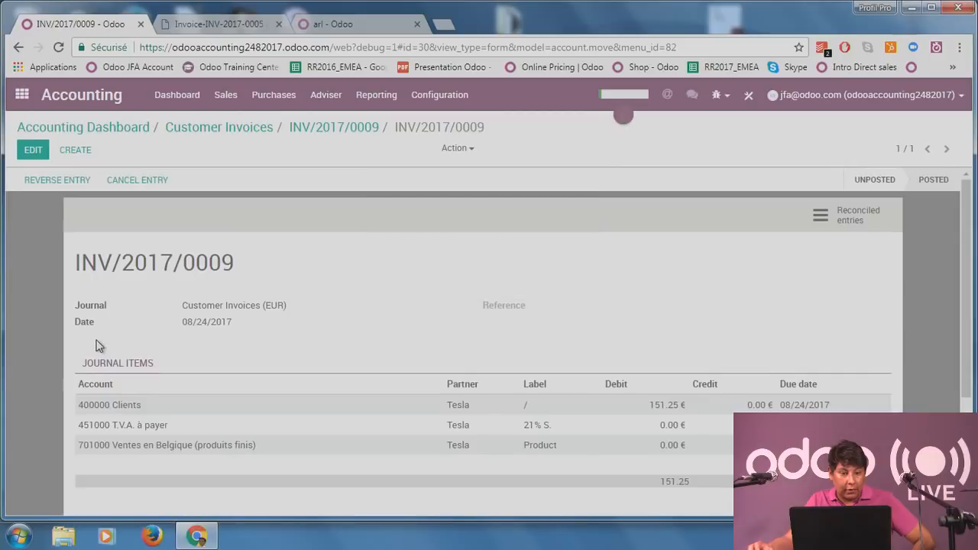
{"action": "left_click", "coordinate": [37, 155]}
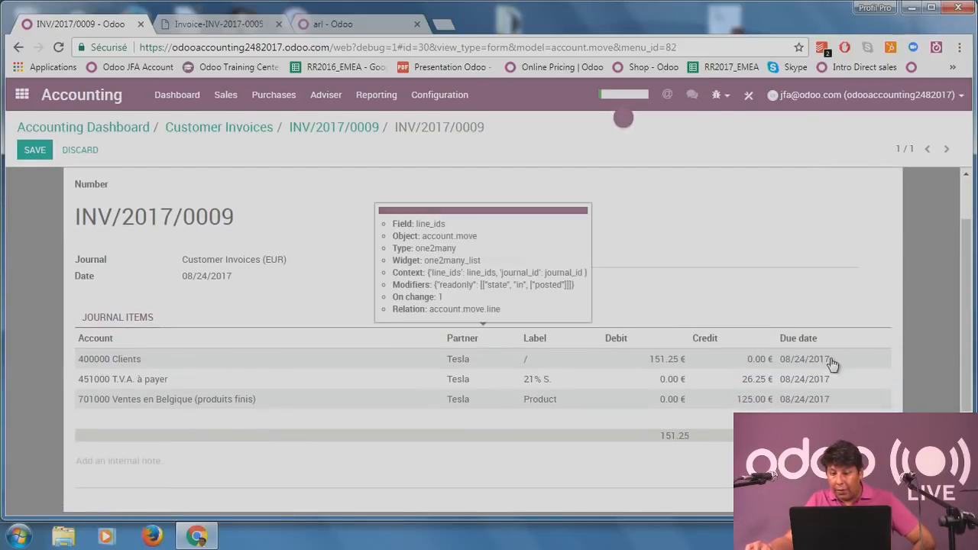
{"action": "left_click", "coordinate": [832, 359]}
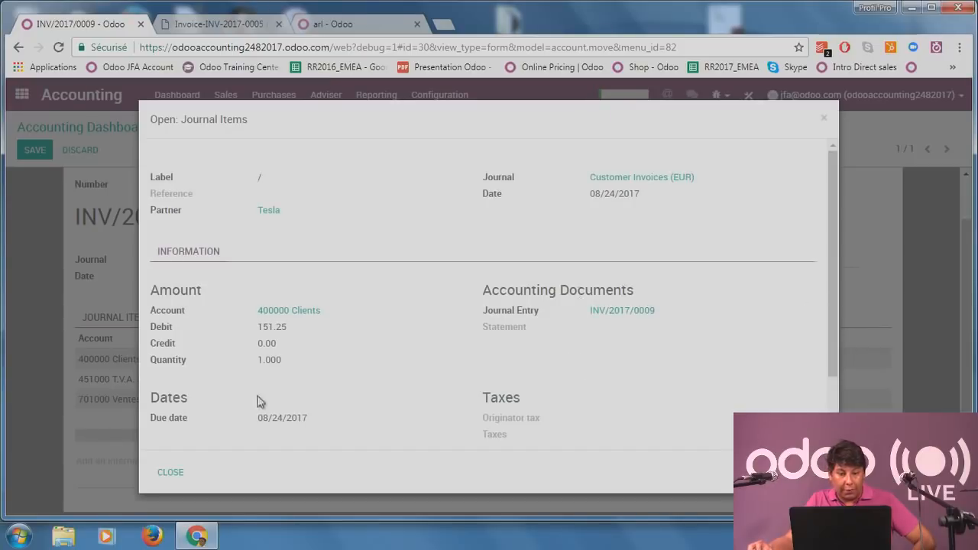
{"action": "left_click", "coordinate": [195, 483]}
{"action": "left_click", "coordinate": [34, 149]}
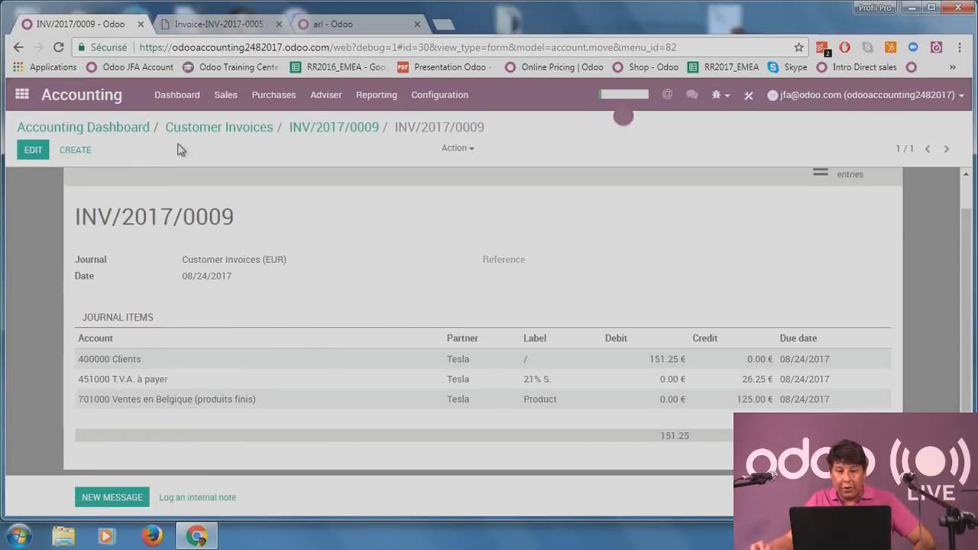
Return to invoice INV/2017/0009 and review its Other Info, showing 26.25 € tax on account 451000.
{"action": "left_click", "coordinate": [342, 130]}
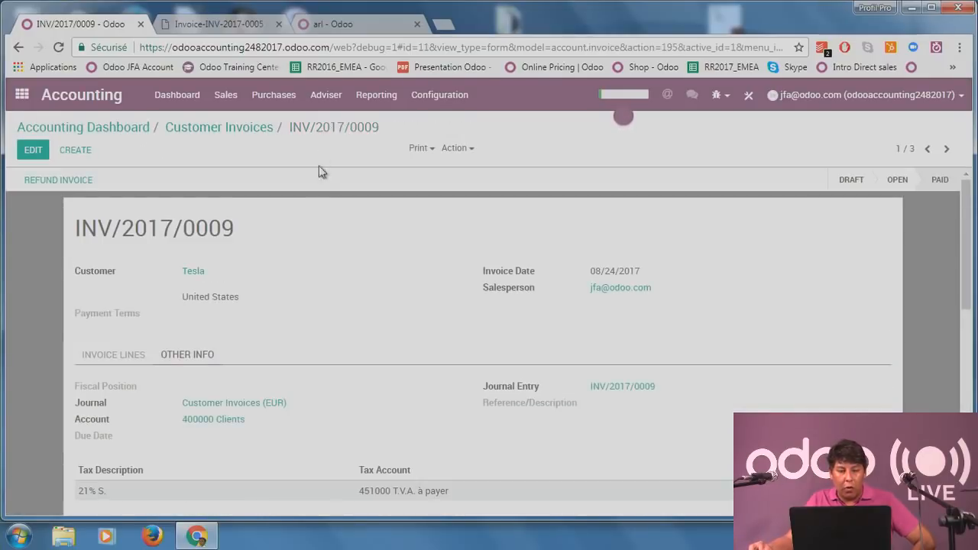
{"action": "scroll", "coordinate": [331, 288], "scroll_direction": "down", "scroll_amount": 2}
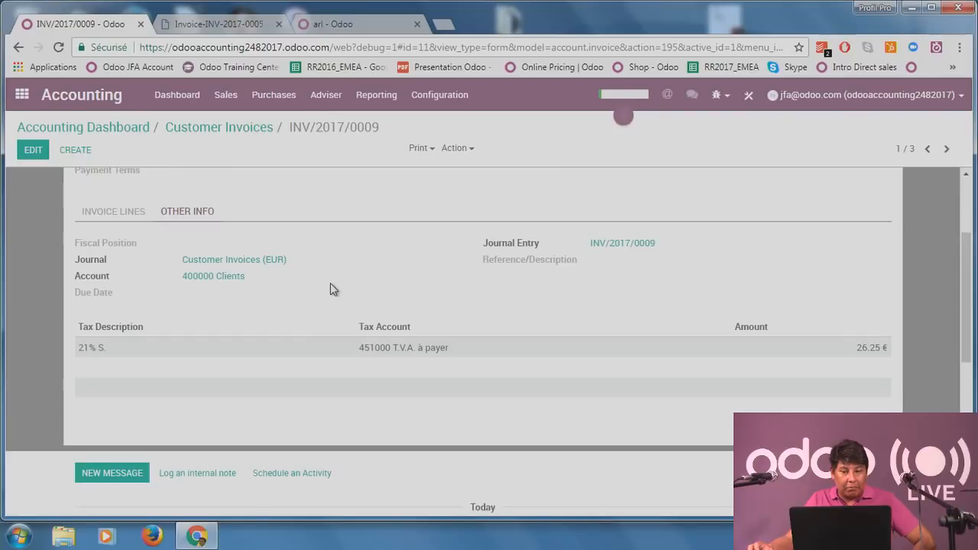
{"action": "scroll", "coordinate": [330, 284], "scroll_direction": "up", "scroll_amount": 3}
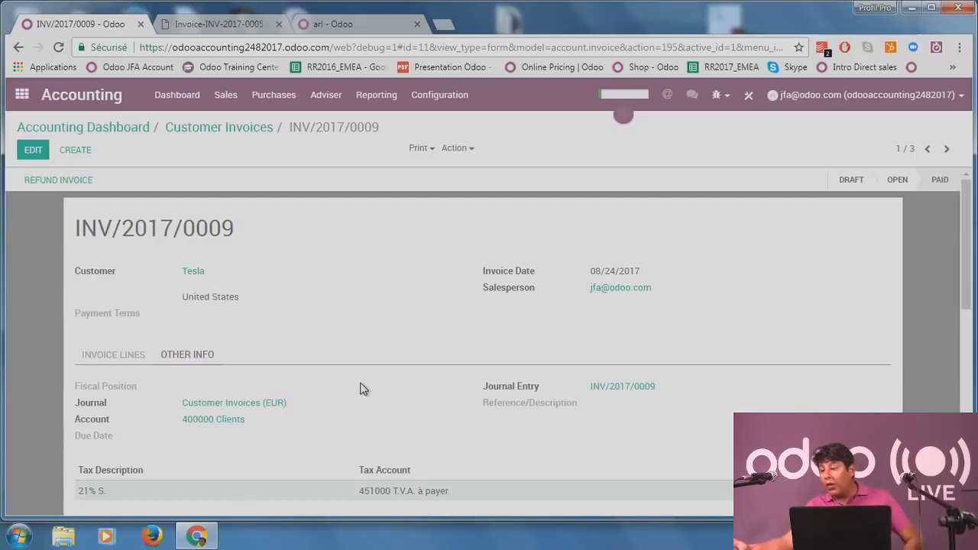
Create a Bank journal named Check, short code check, with default account 40023 Payables 2.
{"action": "left_click", "coordinate": [432, 97]}
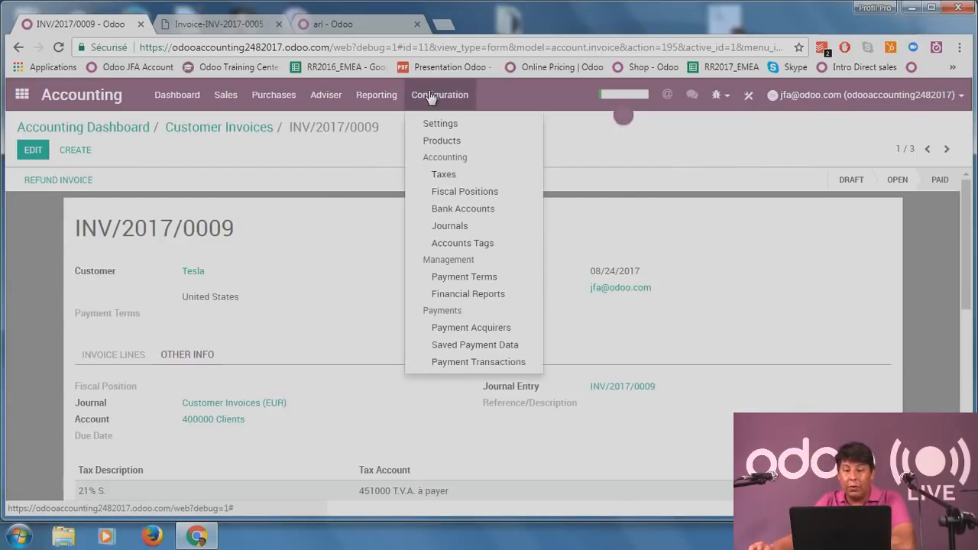
{"action": "left_click", "coordinate": [472, 229]}
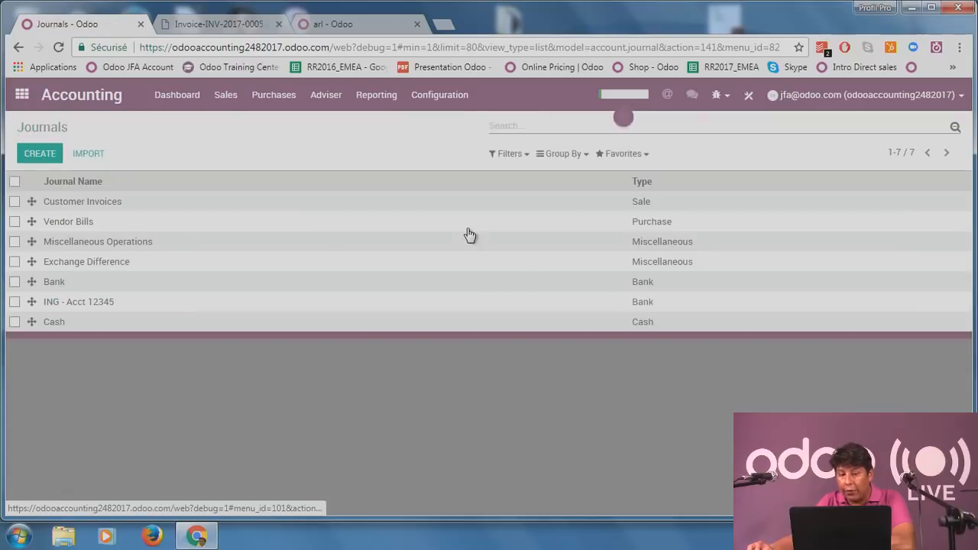
{"action": "left_click", "coordinate": [42, 155]}
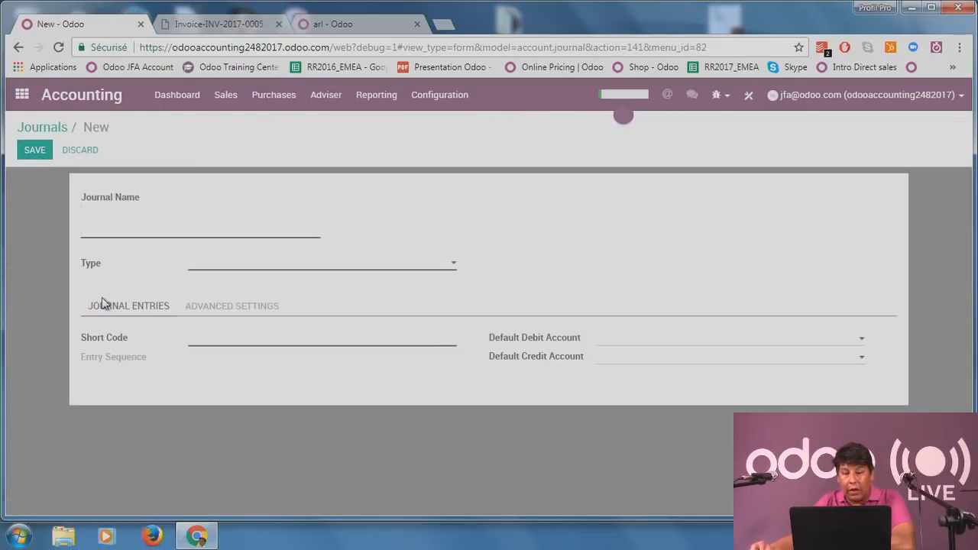
{"action": "type", "text": "C"}
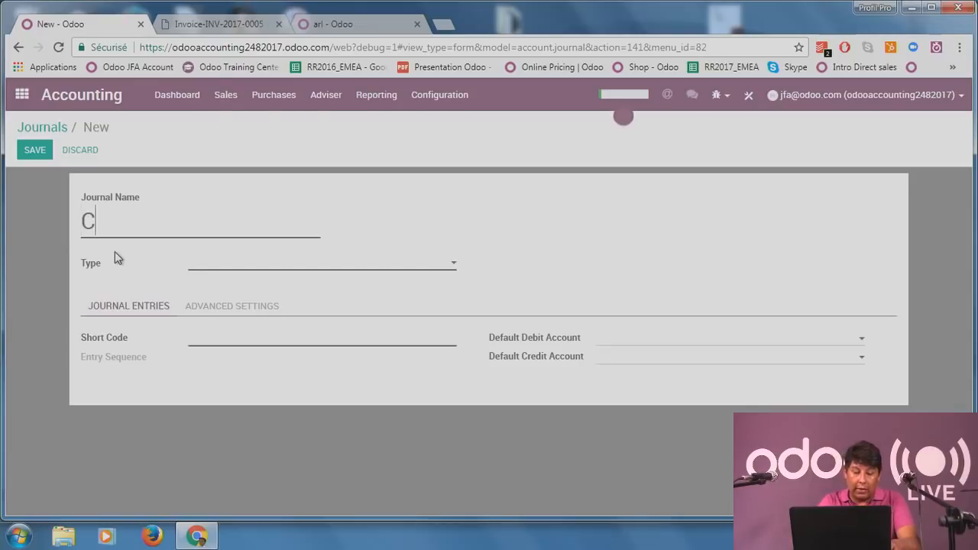
{"action": "type", "text": "he"}
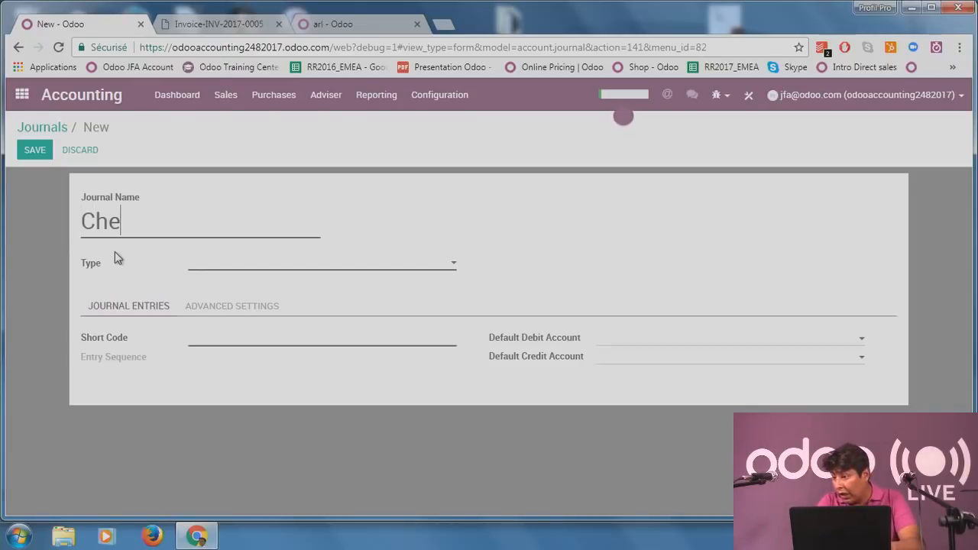
{"action": "type", "text": "ck"}
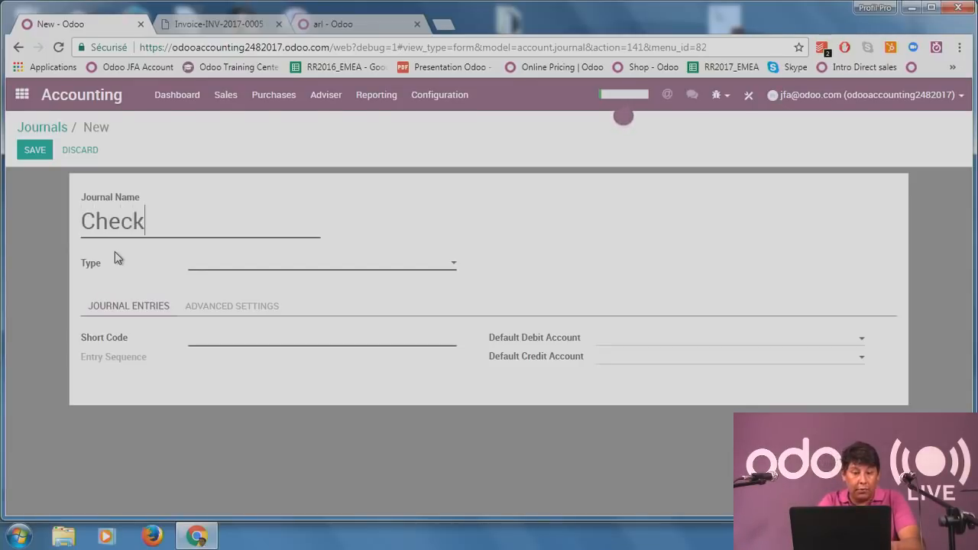
{"action": "left_click", "coordinate": [277, 268]}
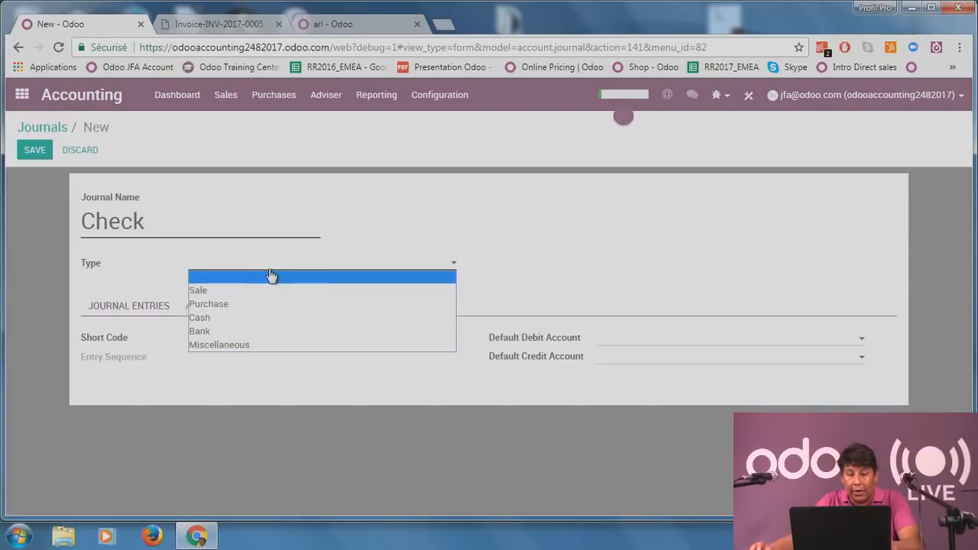
{"action": "left_click", "coordinate": [273, 331]}
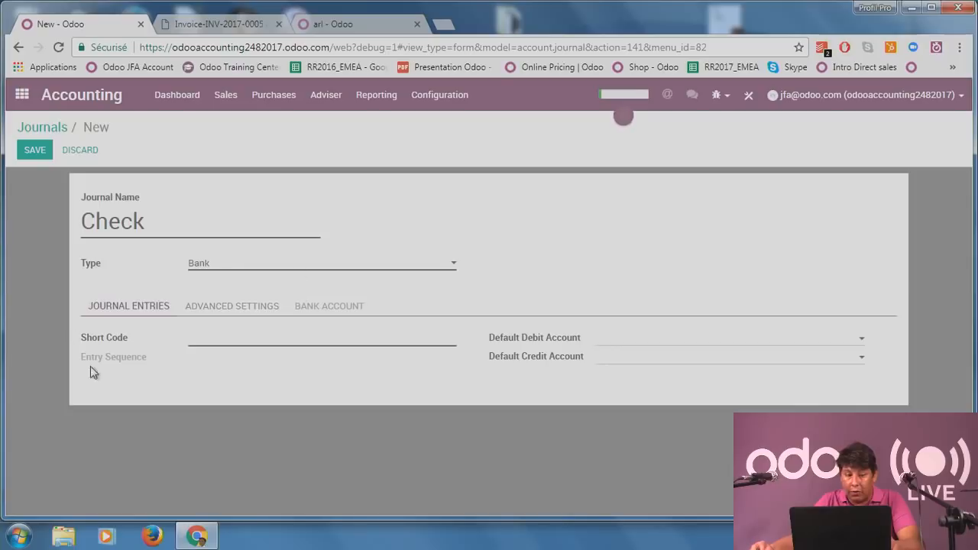
{"action": "left_click", "coordinate": [226, 341]}
{"action": "type", "text": "check"}
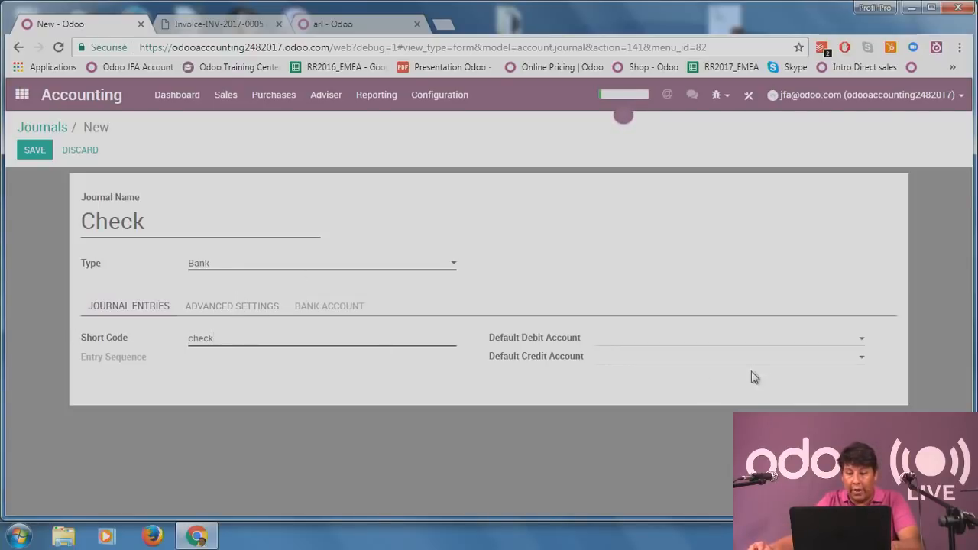
{"action": "left_click", "coordinate": [626, 344]}
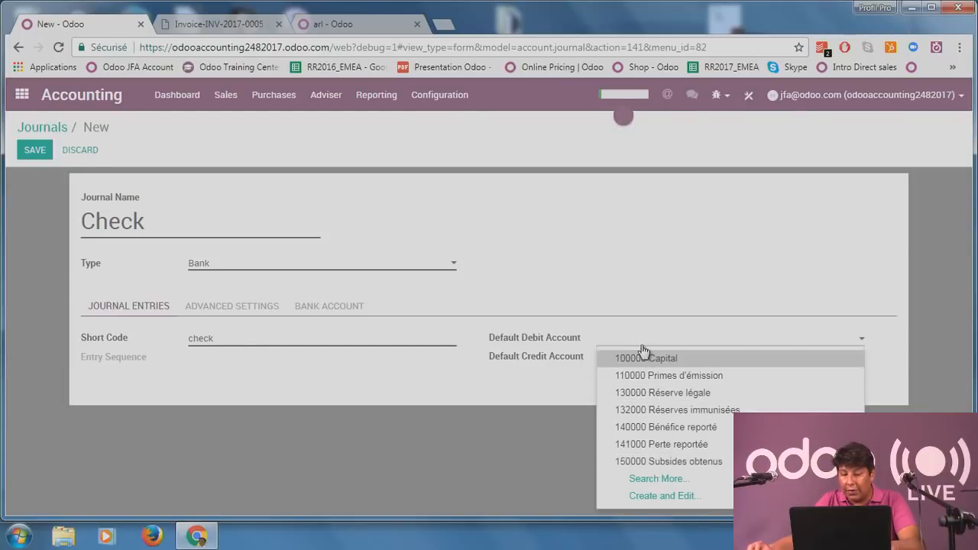
{"action": "type", "text": "4"}
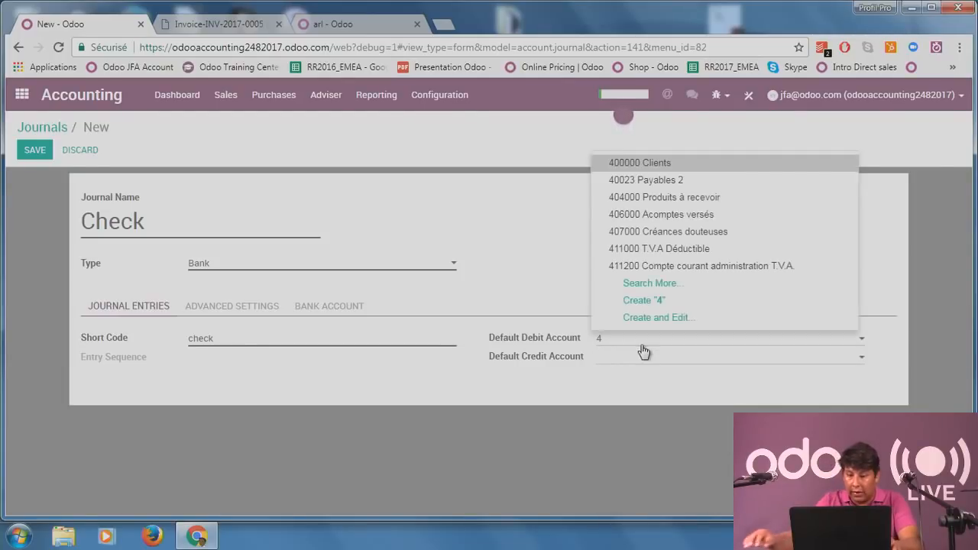
{"action": "left_click", "coordinate": [705, 183]}
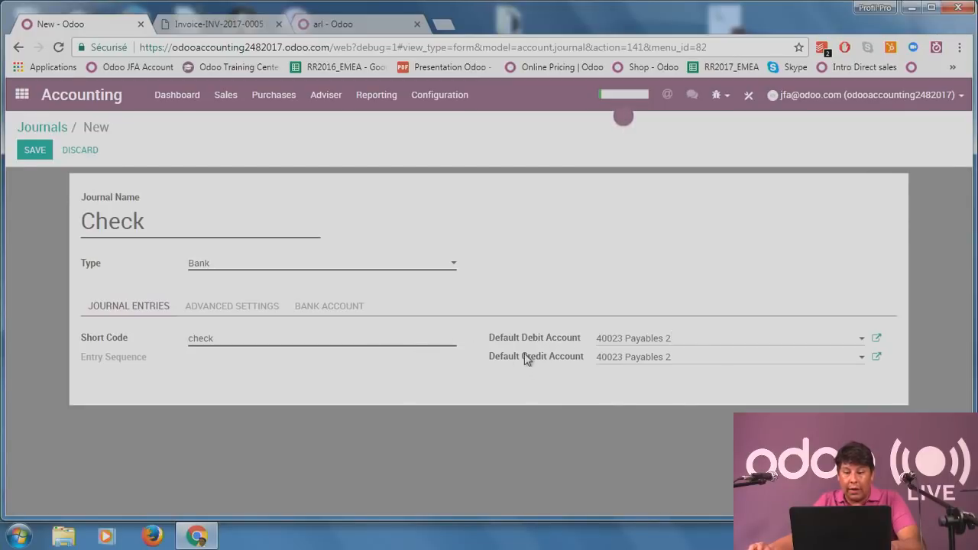
Review the Check journal's Advanced Settings and Bank Account tabs, then head to the Dashboard.
{"action": "left_click", "coordinate": [245, 312]}
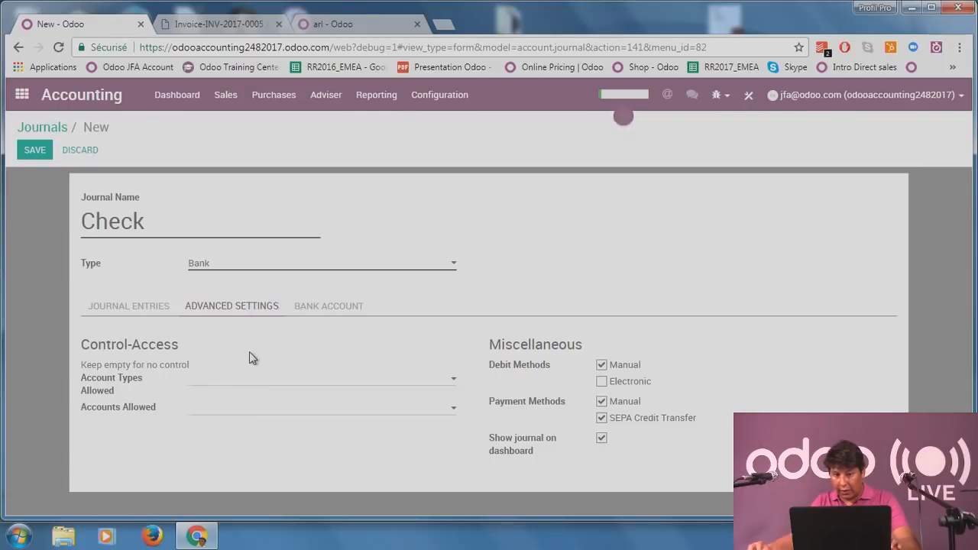
{"action": "left_click", "coordinate": [336, 308]}
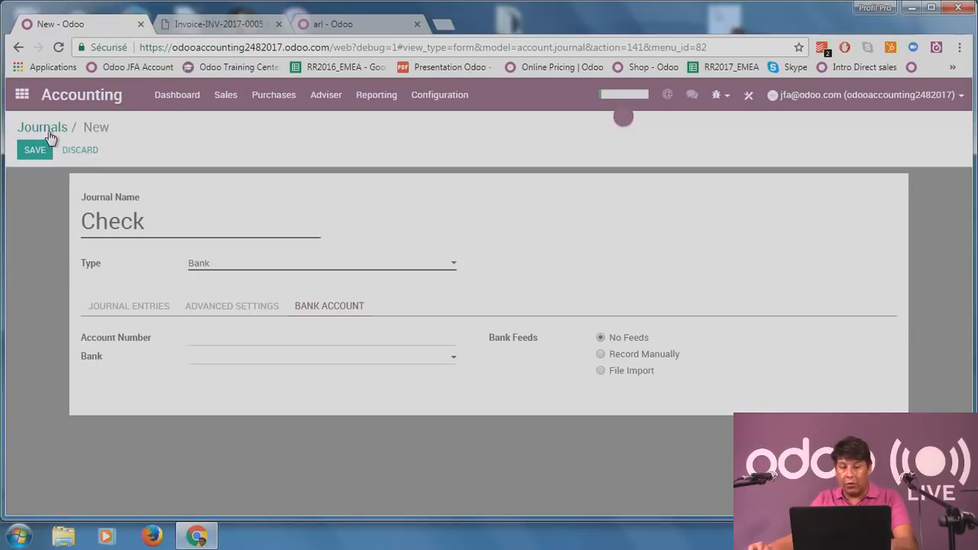
{"action": "left_click", "coordinate": [185, 102]}
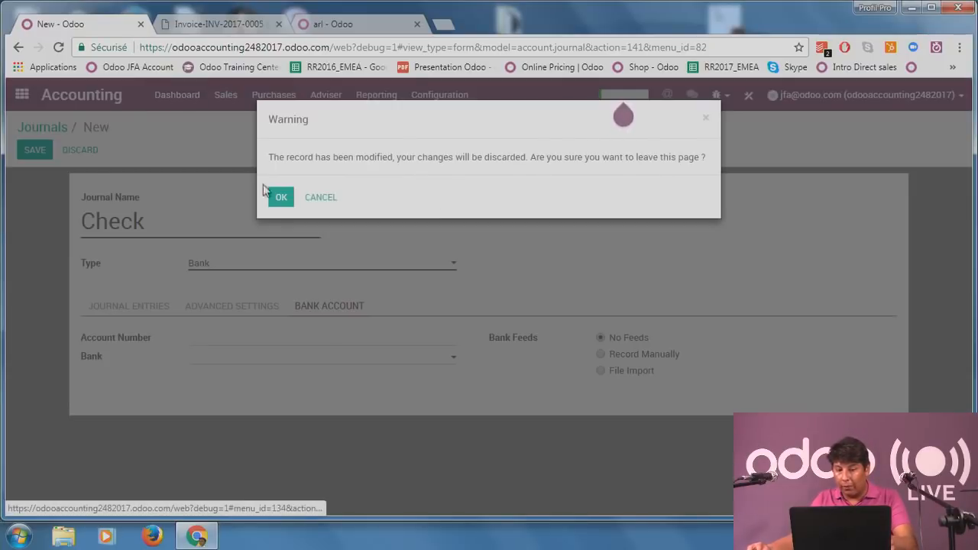
Discard the unsaved Check journal to land on the Accounting Dashboard.
{"action": "left_click", "coordinate": [284, 196]}
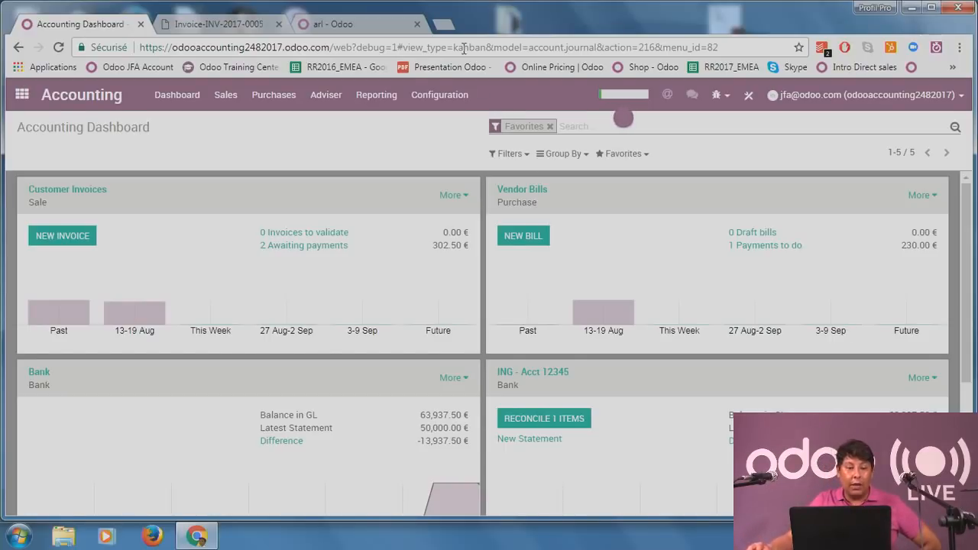
Open the Settings app and browse the Translations menu and its Languages list.
{"action": "left_click", "coordinate": [22, 95]}
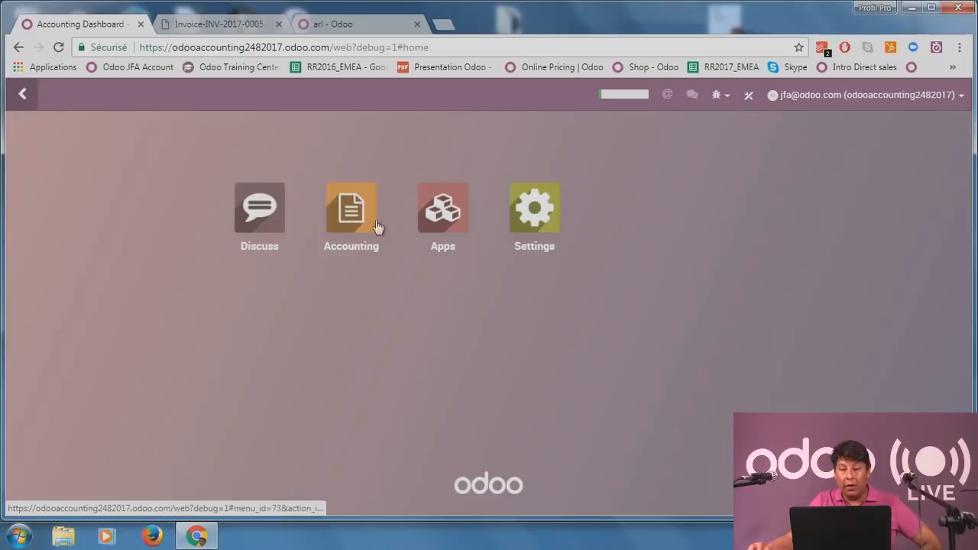
{"action": "left_click", "coordinate": [540, 207]}
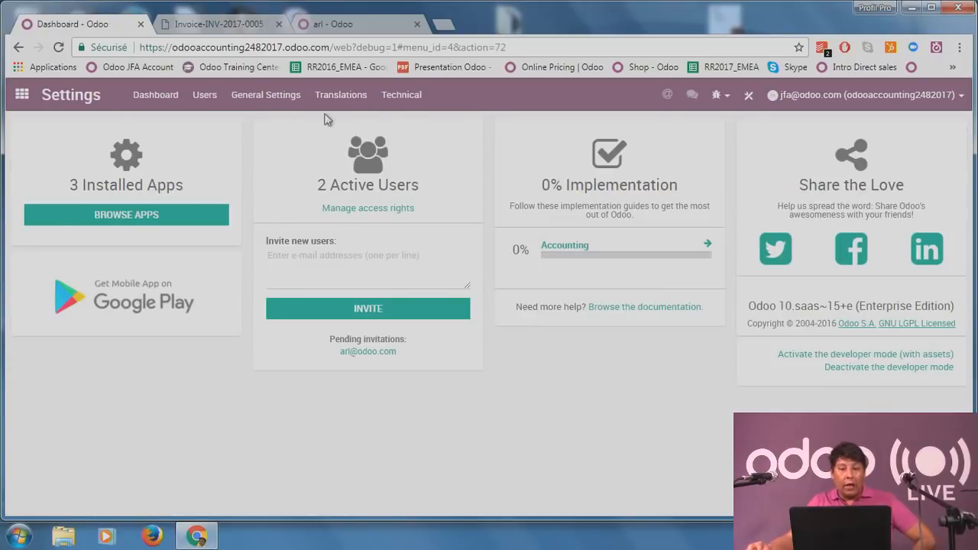
{"action": "left_click", "coordinate": [360, 105]}
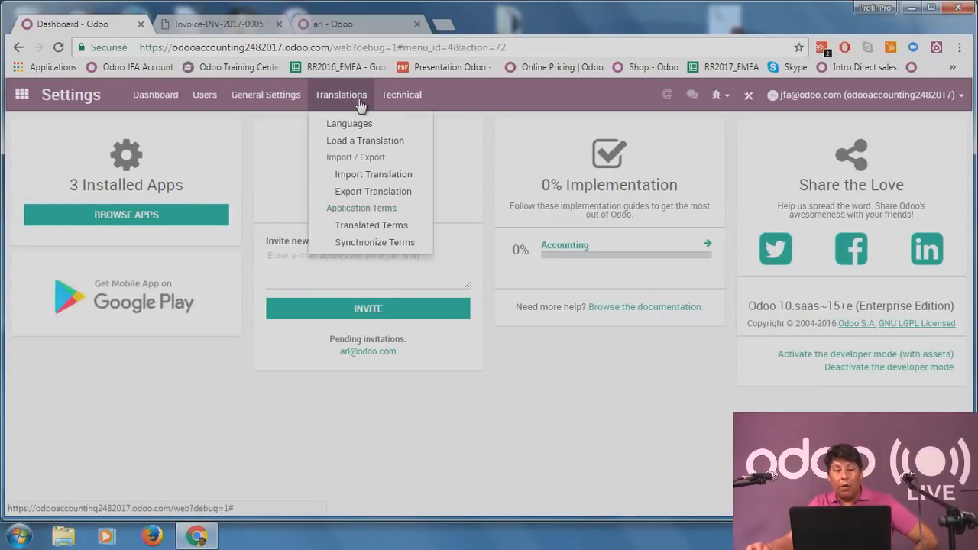
{"action": "left_click", "coordinate": [273, 102]}
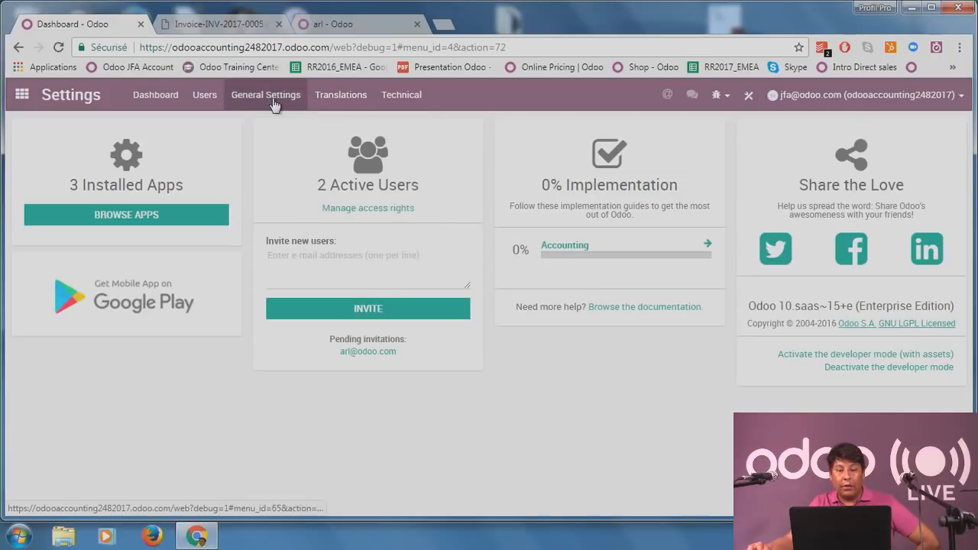
{"action": "left_click", "coordinate": [338, 96]}
{"action": "left_click", "coordinate": [339, 96]}
{"action": "left_click", "coordinate": [341, 96]}
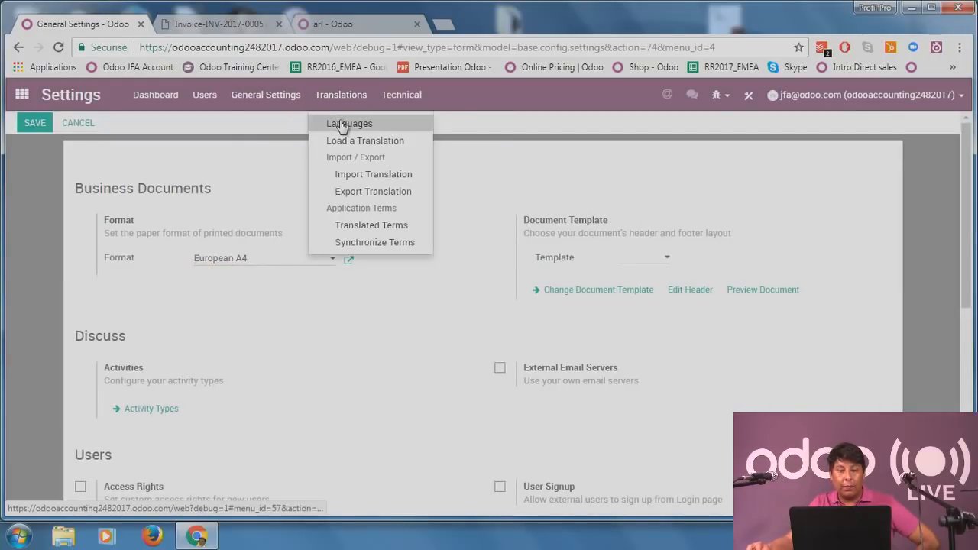
{"action": "left_click", "coordinate": [344, 124]}
{"action": "scroll", "coordinate": [509, 349], "scroll_direction": "down", "scroll_amount": 5}
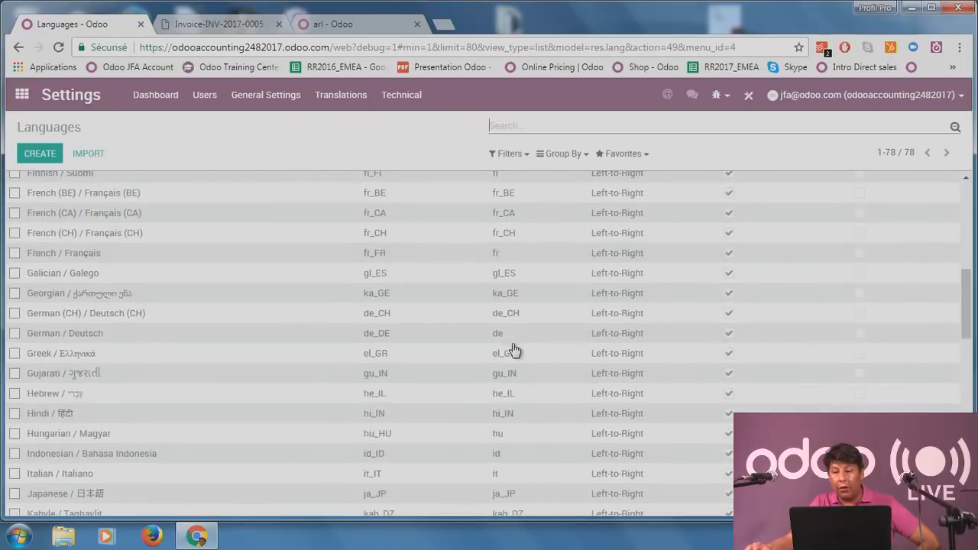
{"action": "scroll", "coordinate": [512, 349], "scroll_direction": "up", "scroll_amount": 2}
{"action": "scroll", "coordinate": [489, 306], "scroll_direction": "up", "scroll_amount": 4}
Load the French (BE) / Français (BE) translation and close the success message.
{"action": "left_click", "coordinate": [337, 98]}
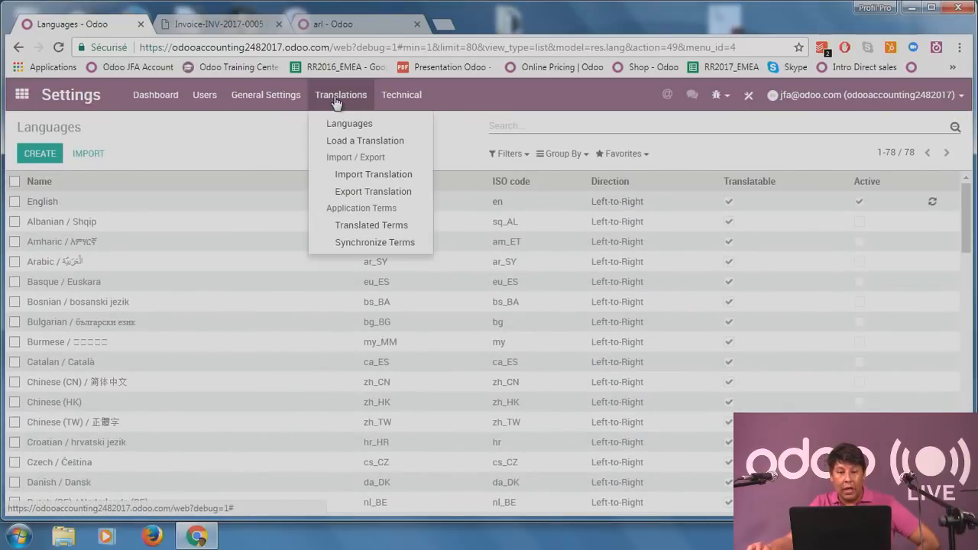
{"action": "left_click", "coordinate": [370, 140]}
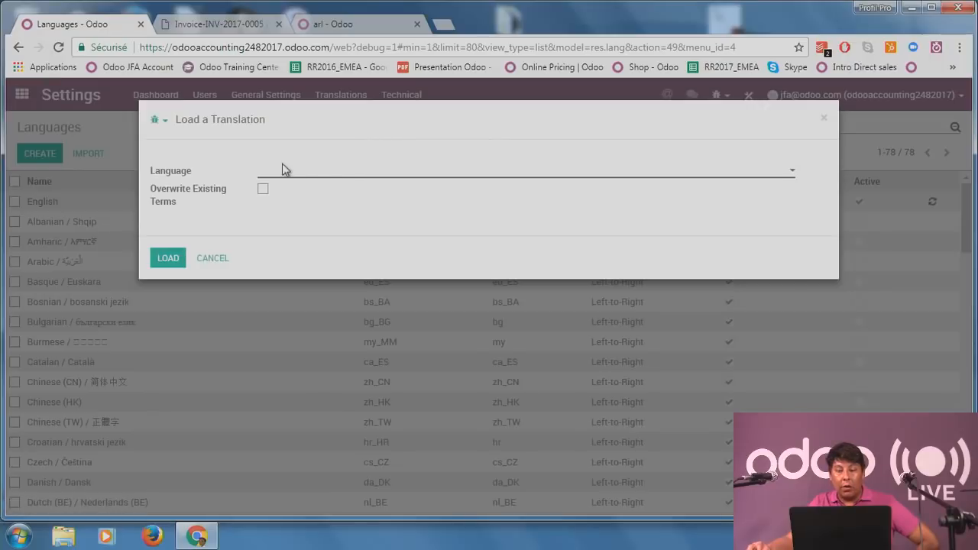
{"action": "left_click", "coordinate": [321, 171]}
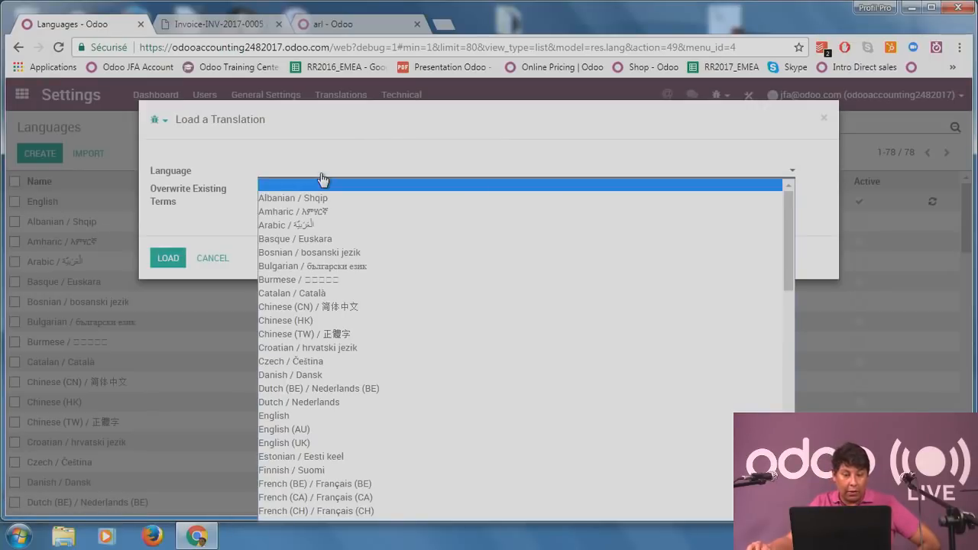
{"action": "type", "text": "fr"}
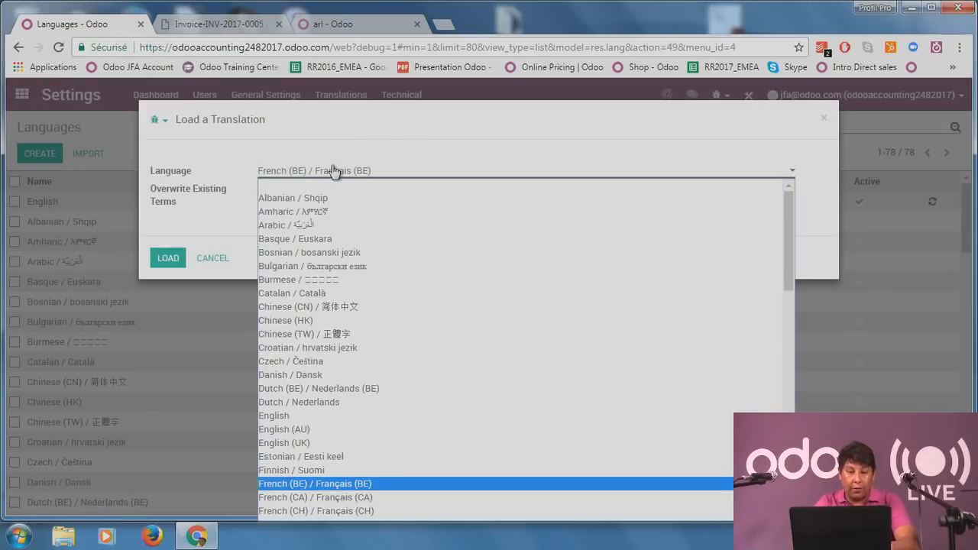
{"action": "key", "text": "Return"}
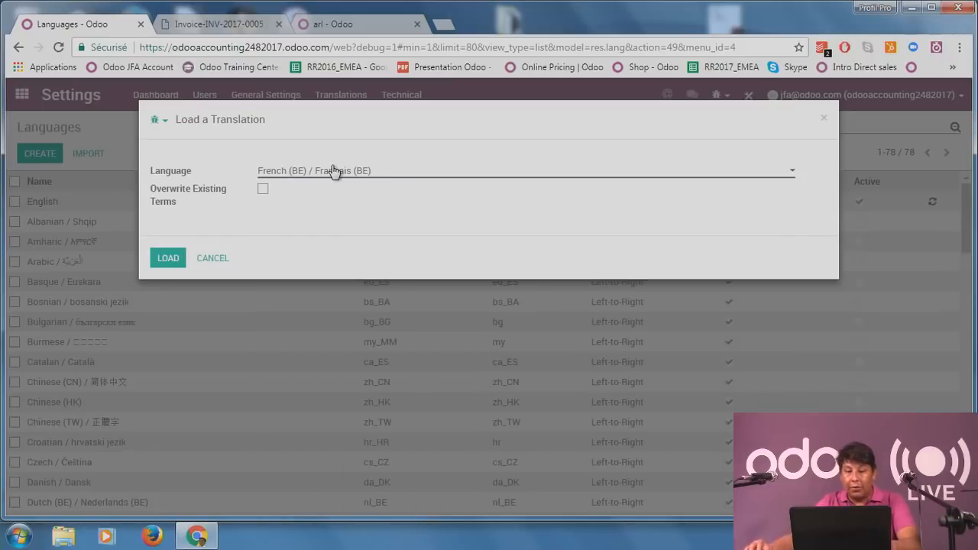
{"action": "left_click", "coordinate": [166, 258]}
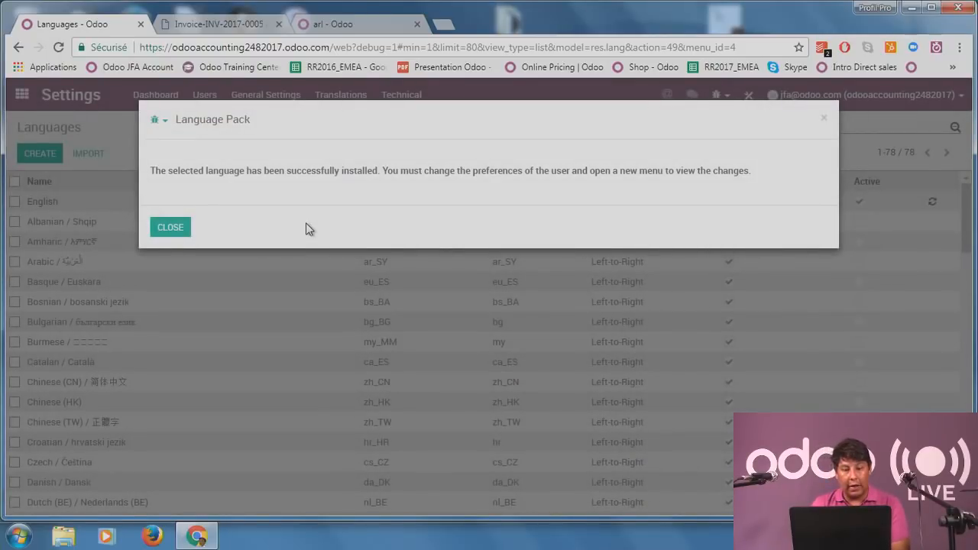
{"action": "left_click", "coordinate": [170, 227]}
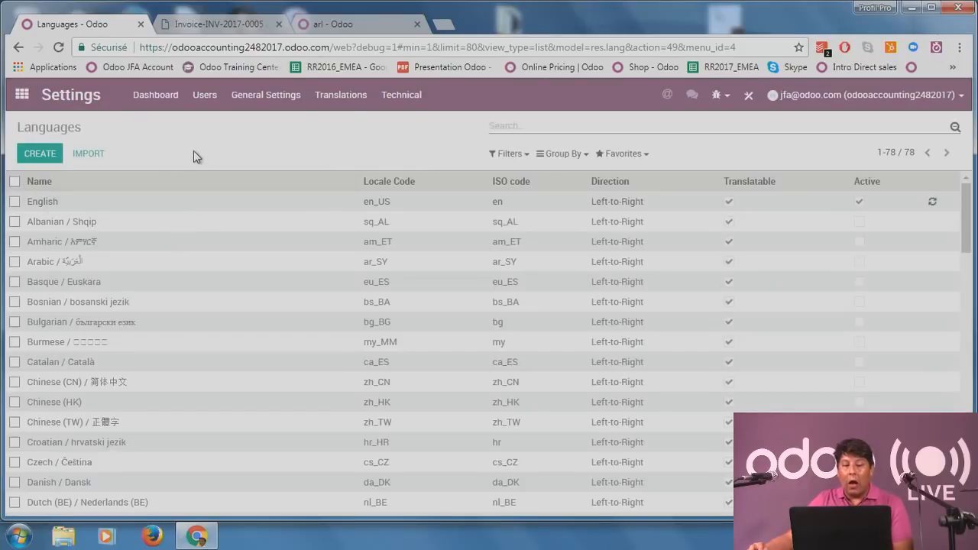
Pick French (BE) in the user's Preferences, cancel the change, and return to the home menu.
{"action": "left_click", "coordinate": [885, 106]}
{"action": "left_click", "coordinate": [901, 190]}
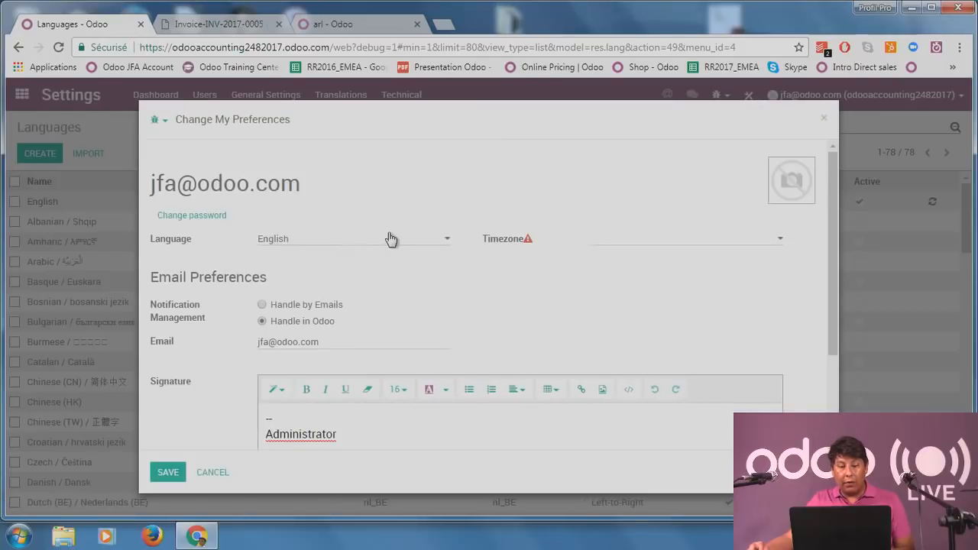
{"action": "left_click", "coordinate": [388, 239]}
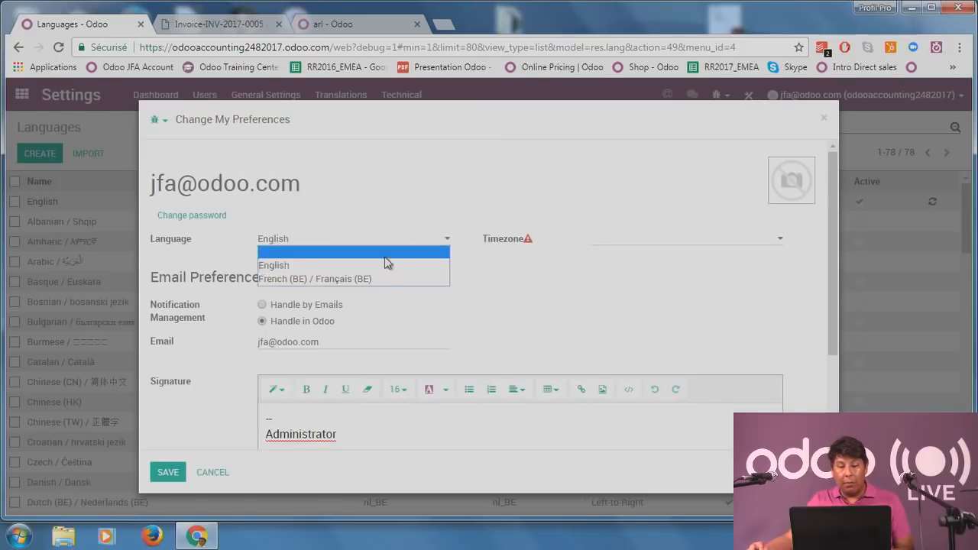
{"action": "left_click", "coordinate": [392, 279]}
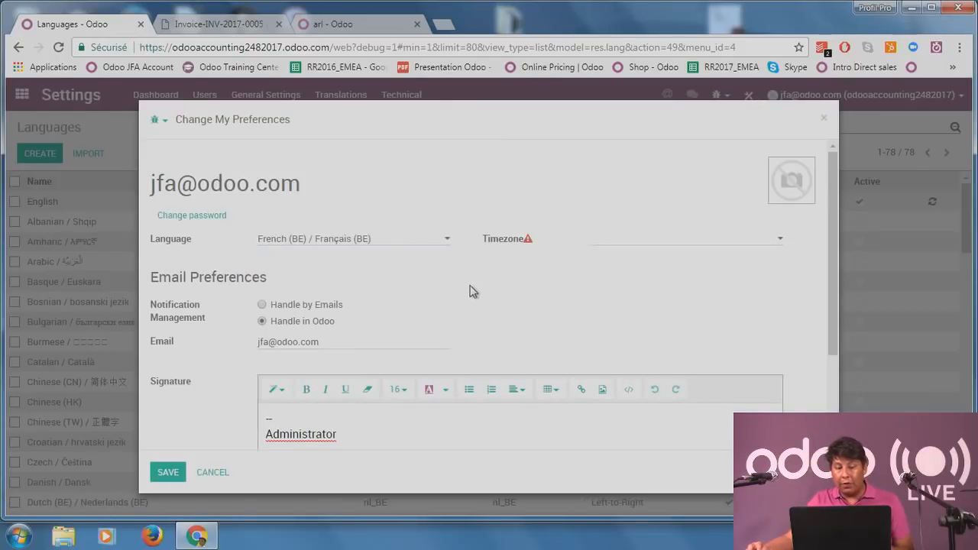
{"action": "left_click", "coordinate": [208, 473]}
{"action": "left_click", "coordinate": [24, 95]}
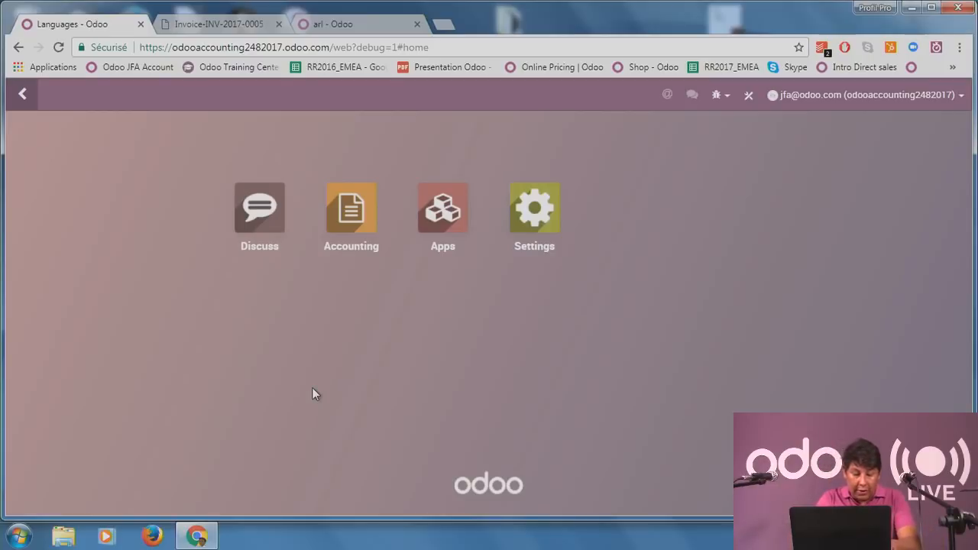
{"action": "type", "text": "jfa"}
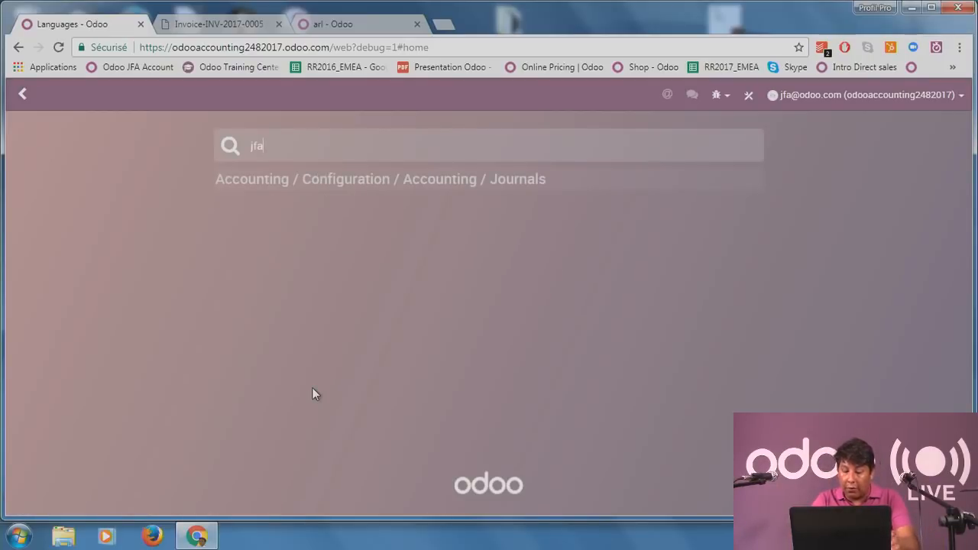
{"action": "type", "text": "@"}
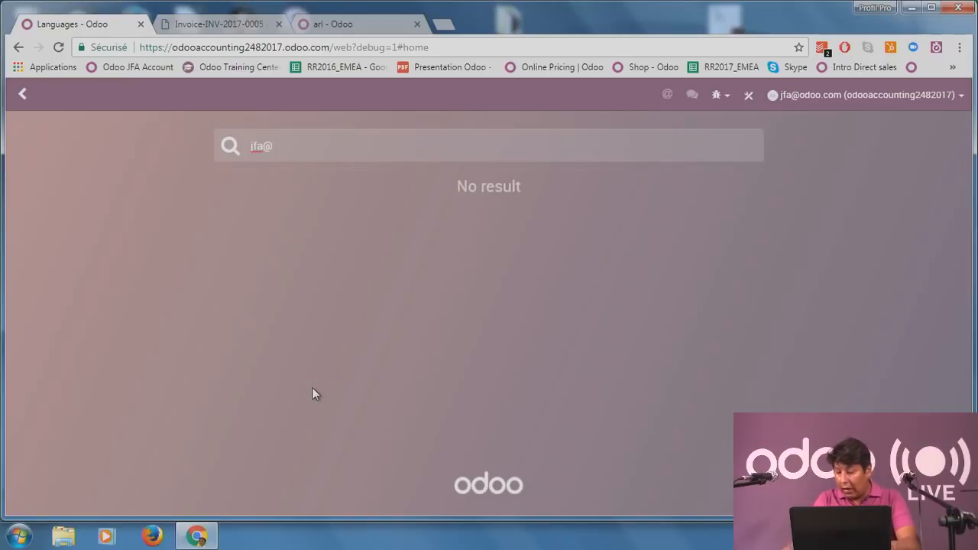
{"action": "key", "text": "BackSpace"}
{"action": "key", "text": "BackSpace"}
{"action": "key", "text": "BackSpace"}
{"action": "key", "text": "BackSpace"}
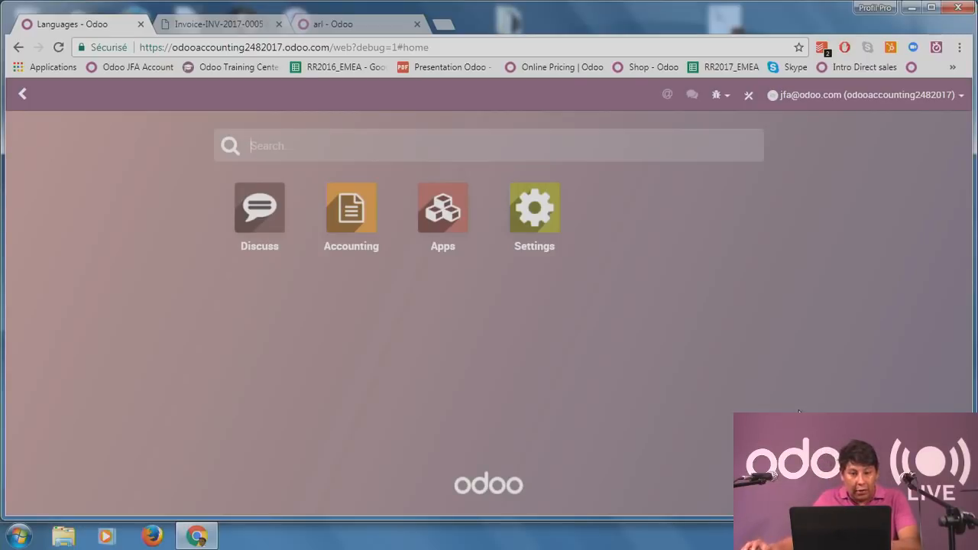
Open a new Chrome tab and type the user's e-mail address as a search.
{"action": "left_click", "coordinate": [444, 25]}
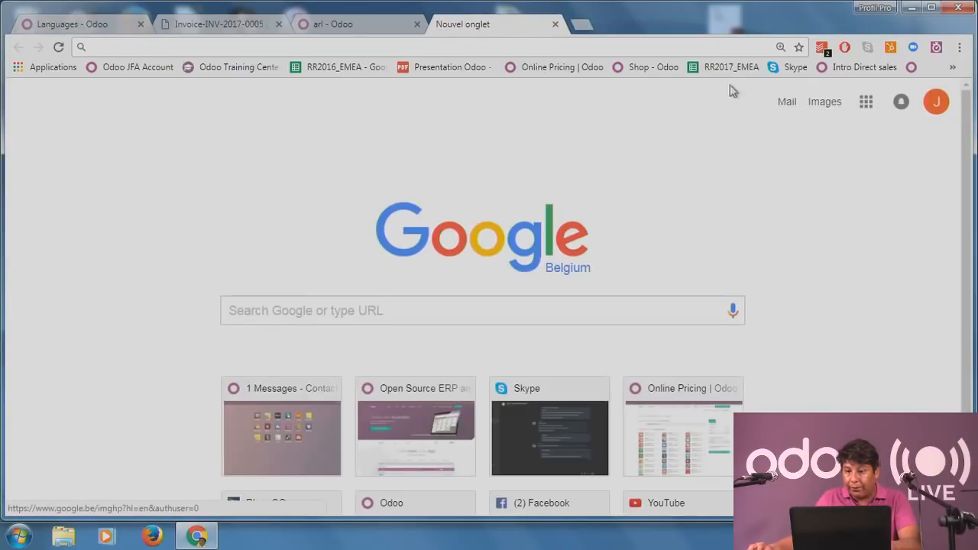
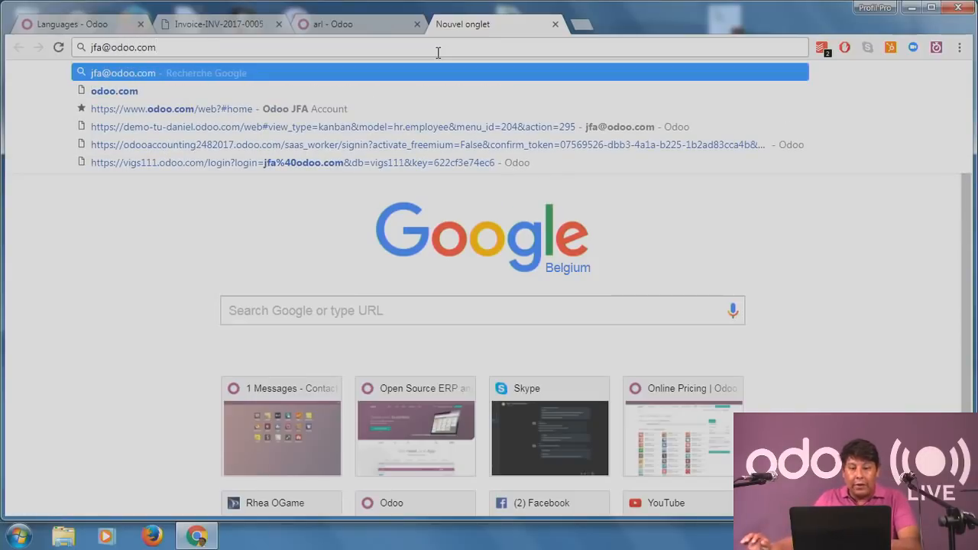